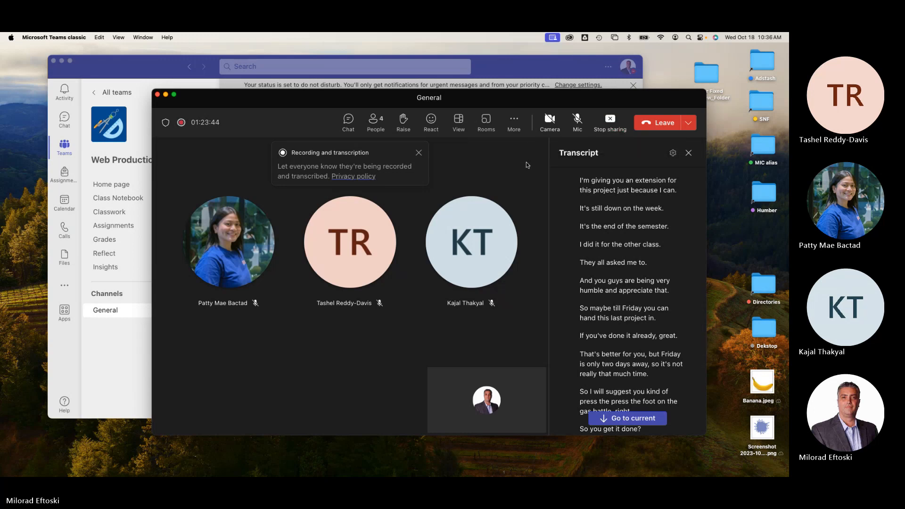
pyautogui.moveTo(579, 103); pyautogui.dragTo(575, 110)
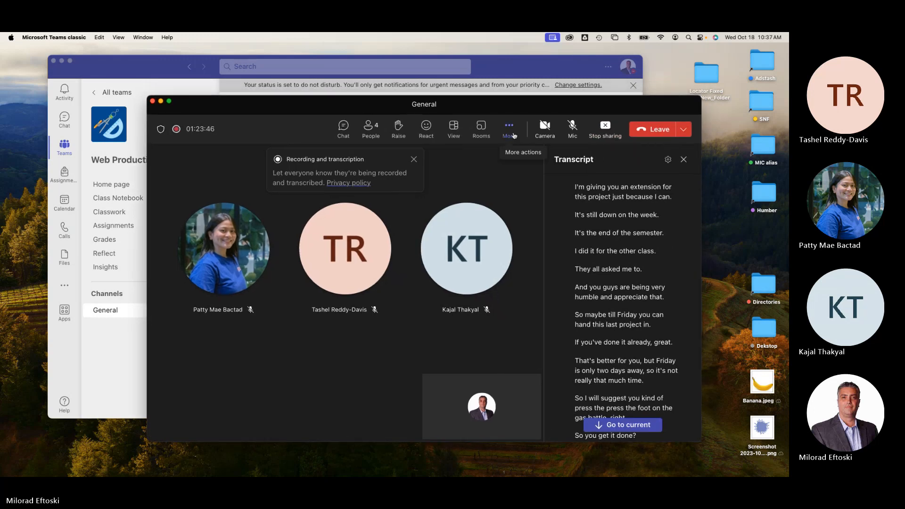
pyautogui.moveTo(509, 108); pyautogui.dragTo(509, 106)
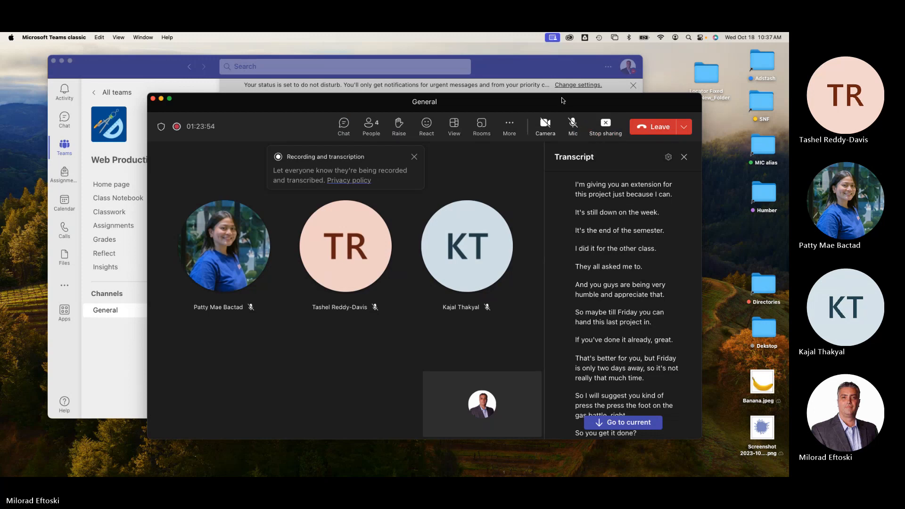
pyautogui.moveTo(563, 101)
pyautogui.mouseDown()
pyautogui.moveTo(543, 147)
pyautogui.moveTo(572, 101)
pyautogui.mouseUp()
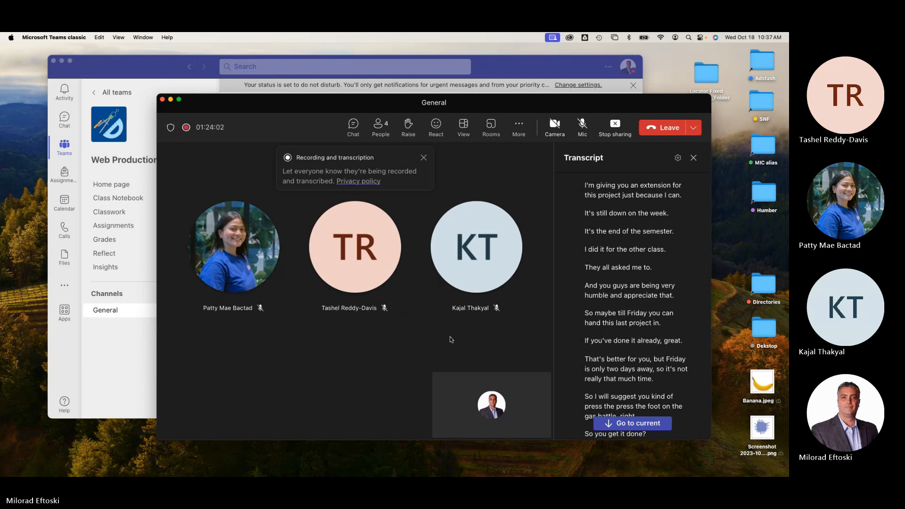
# - Dismiss the recording and transcription notice and jump to the current entry of the meeting transcript
pyautogui.click(424, 160)
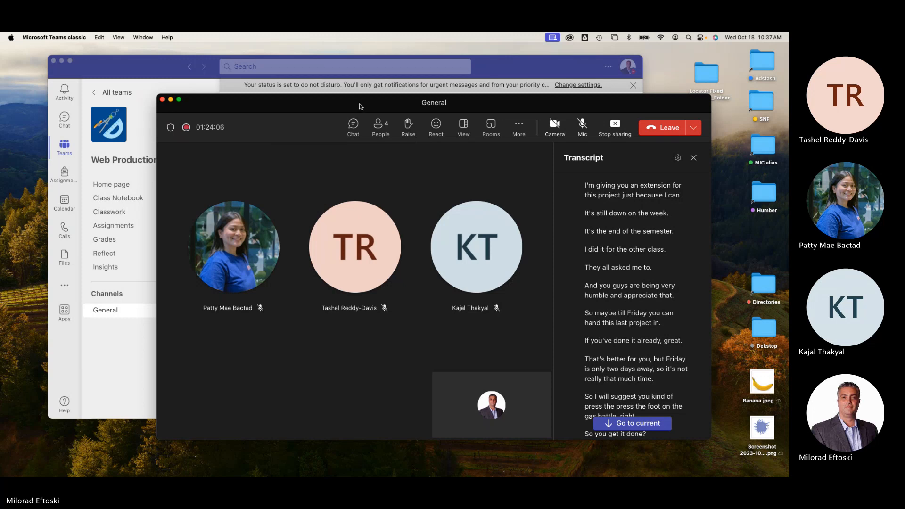
pyautogui.moveTo(360, 105)
pyautogui.mouseDown()
pyautogui.moveTo(331, 107)
pyautogui.moveTo(364, 109)
pyautogui.mouseUp()
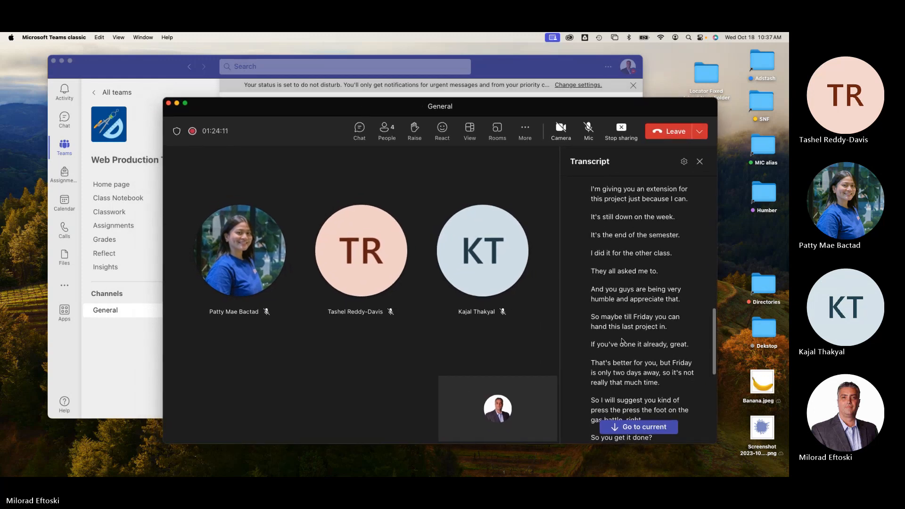
pyautogui.click(641, 428)
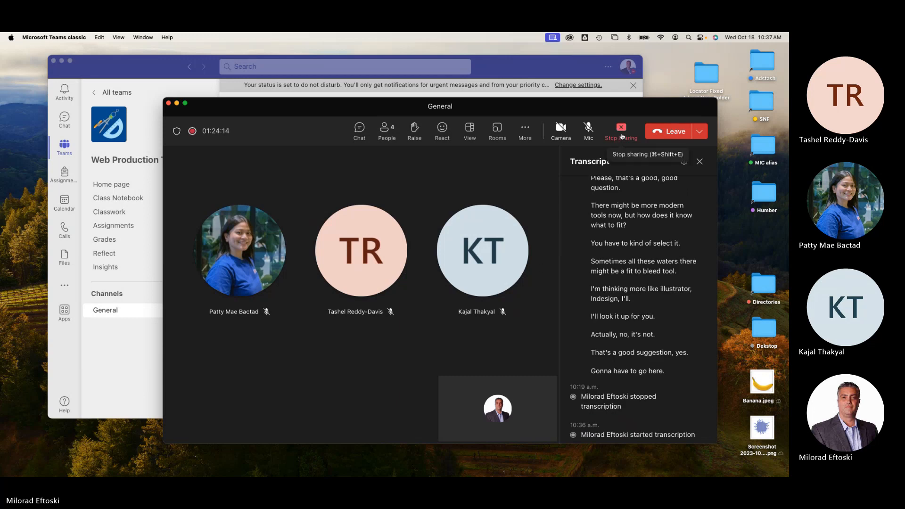
# - Clear the meeting window off the desktop and minimize the main Teams window
pyautogui.click(624, 132)
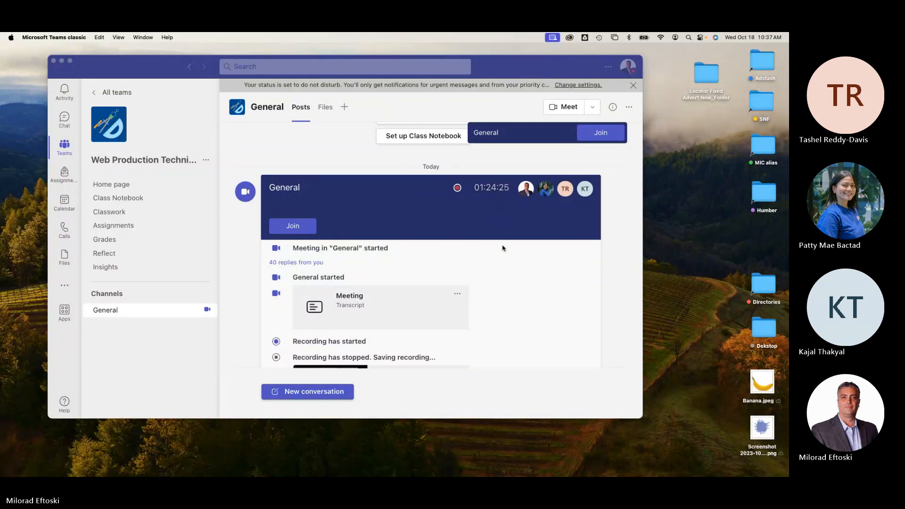
pyautogui.click(198, 107)
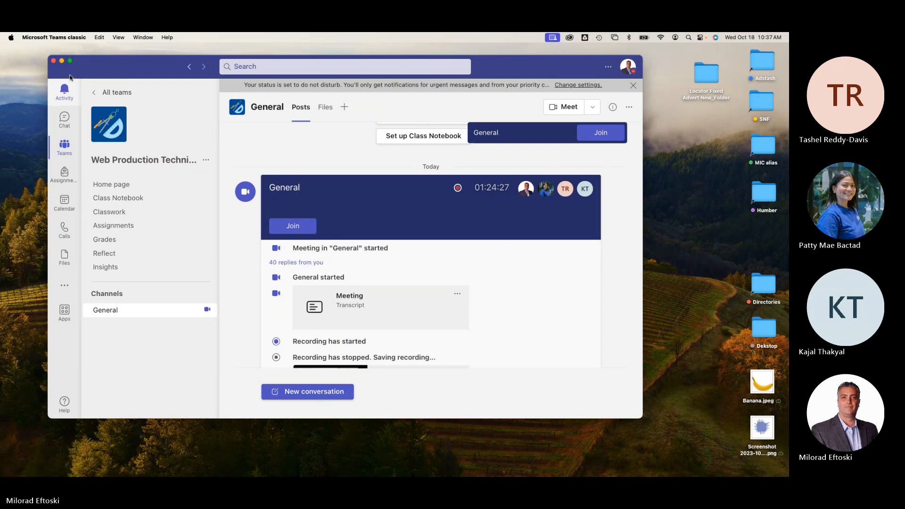
pyautogui.click(61, 60)
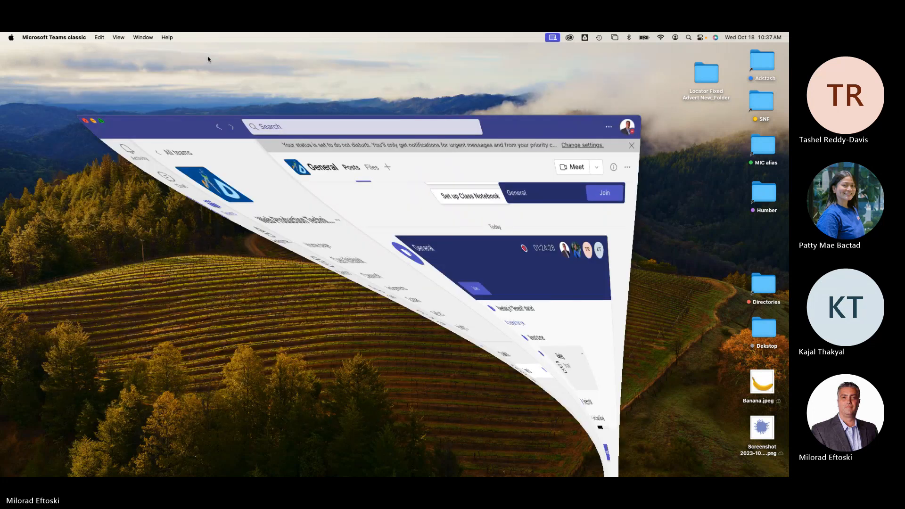
# - Switch to Illustrator and create a new 700 x 500 px RGB document with one artboard
pyautogui.moveTo(572, 476)
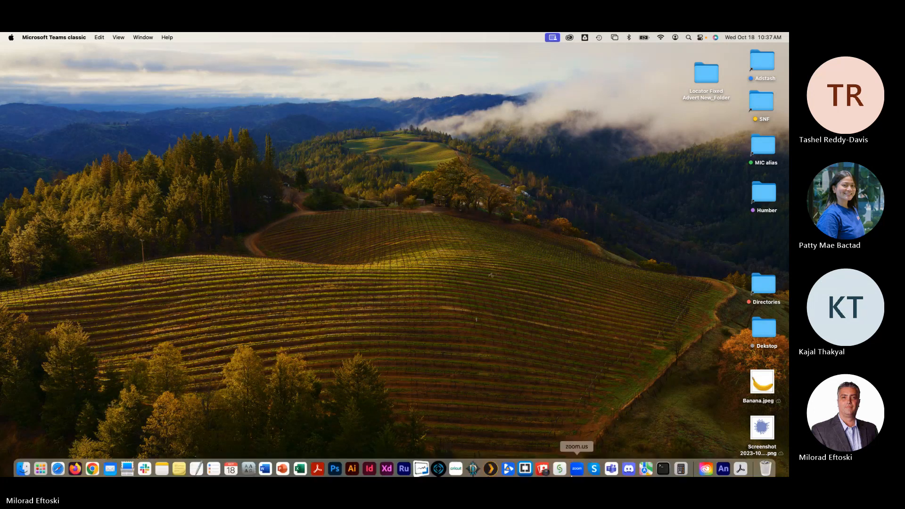
pyautogui.click(353, 465)
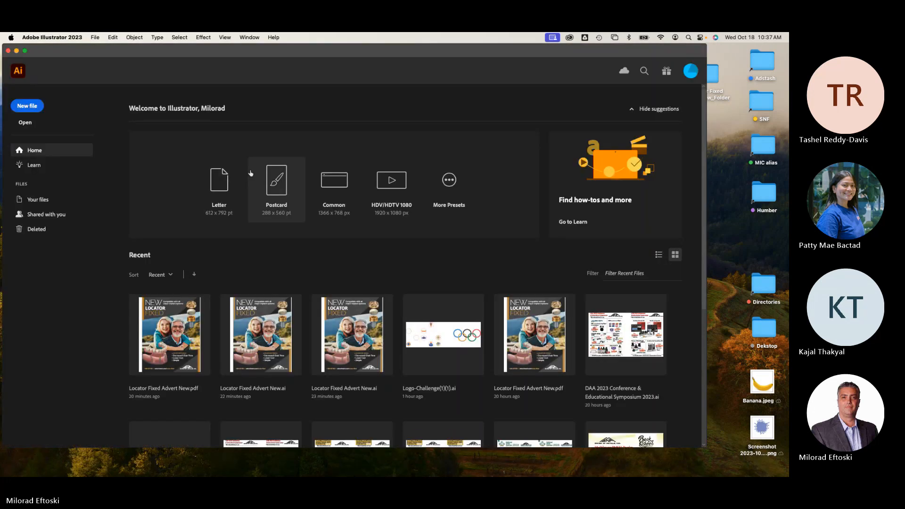
pyautogui.click(32, 108)
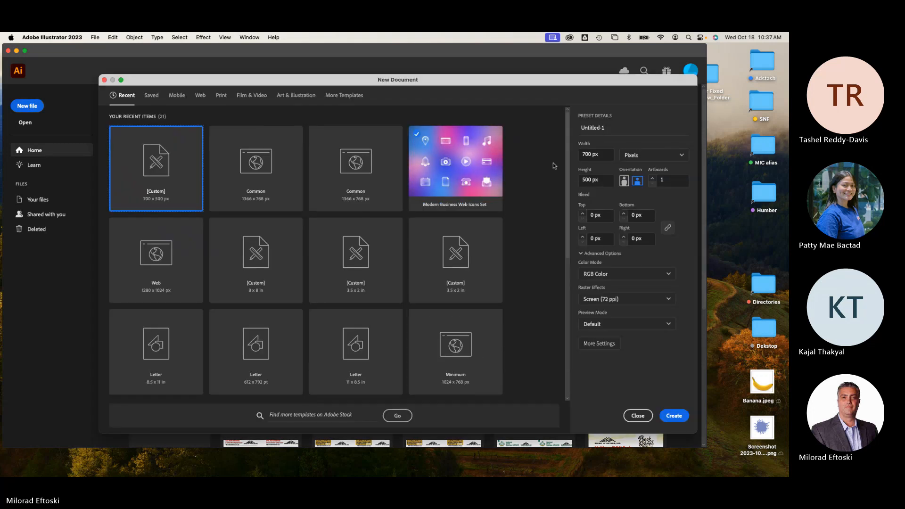
pyautogui.click(603, 155)
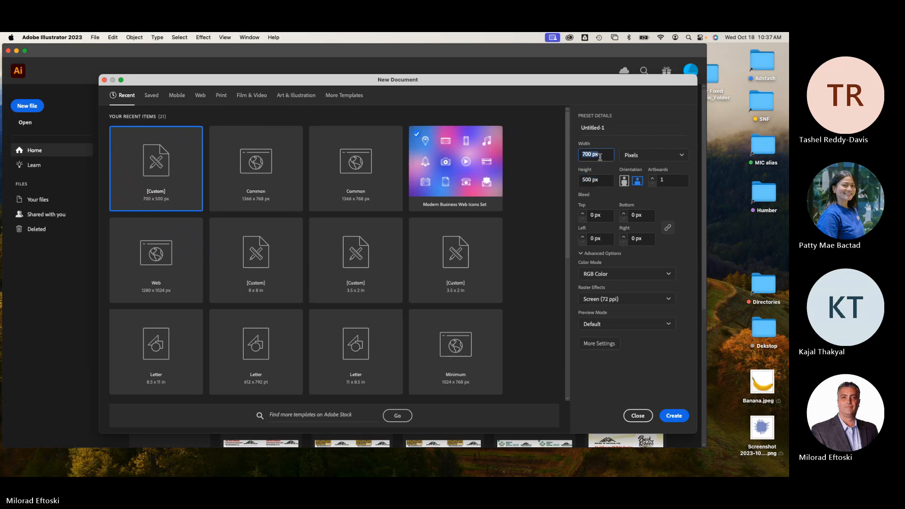
pyautogui.click(607, 184)
pyautogui.click(674, 416)
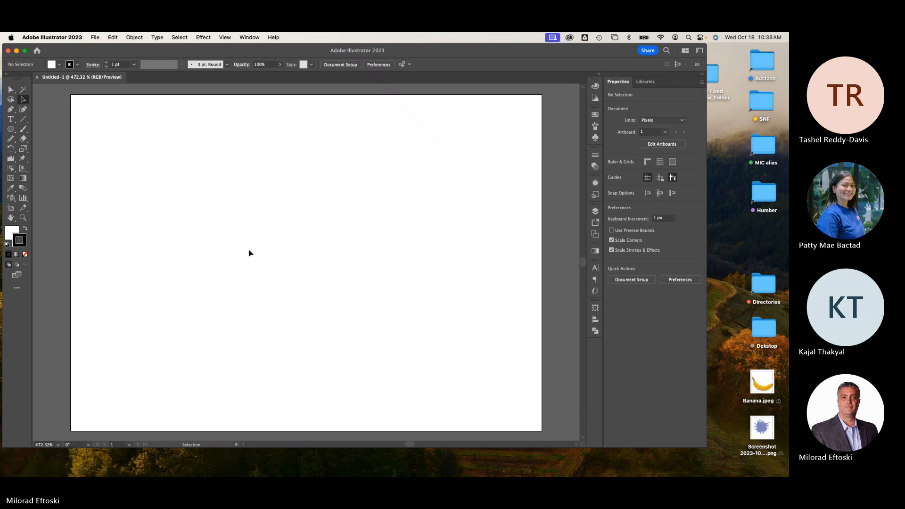
# - Draw a narrow vertical rectangle about 9 px wide and 95 px high near the artboard's upper left
pyautogui.click(11, 130)
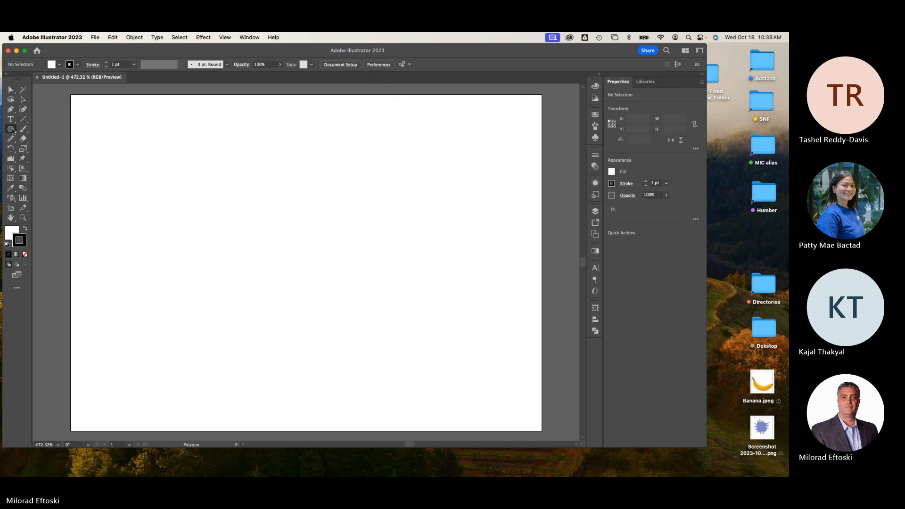
pyautogui.moveTo(12, 130); pyautogui.dragTo(51, 133)
pyautogui.moveTo(136, 117); pyautogui.dragTo(142, 181)
pyautogui.click(24, 99)
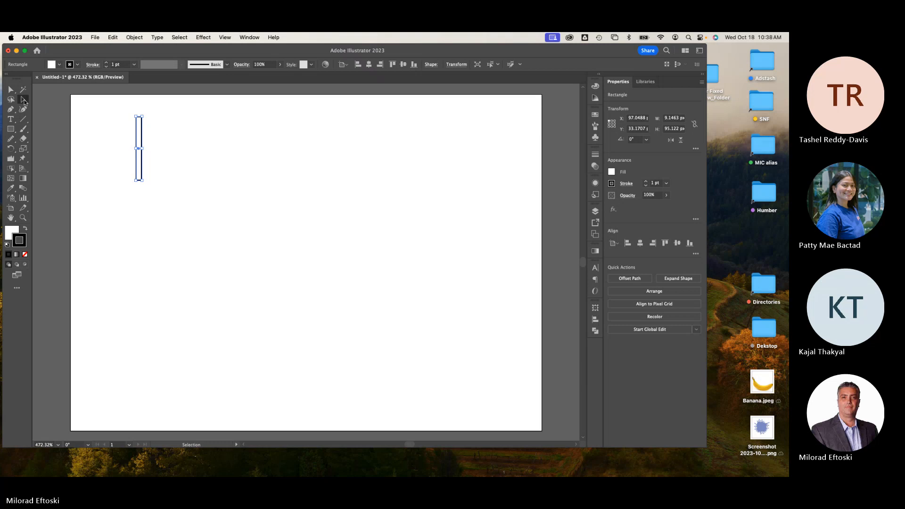
# - Swap the rectangle's fill and stroke so it is filled black, and remove its stroke
pyautogui.click(25, 228)
pyautogui.click(113, 123)
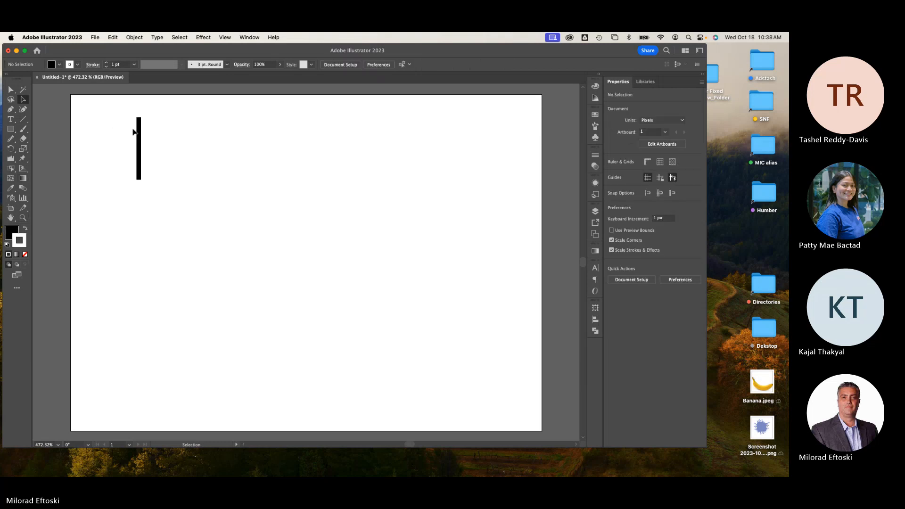
pyautogui.click(139, 128)
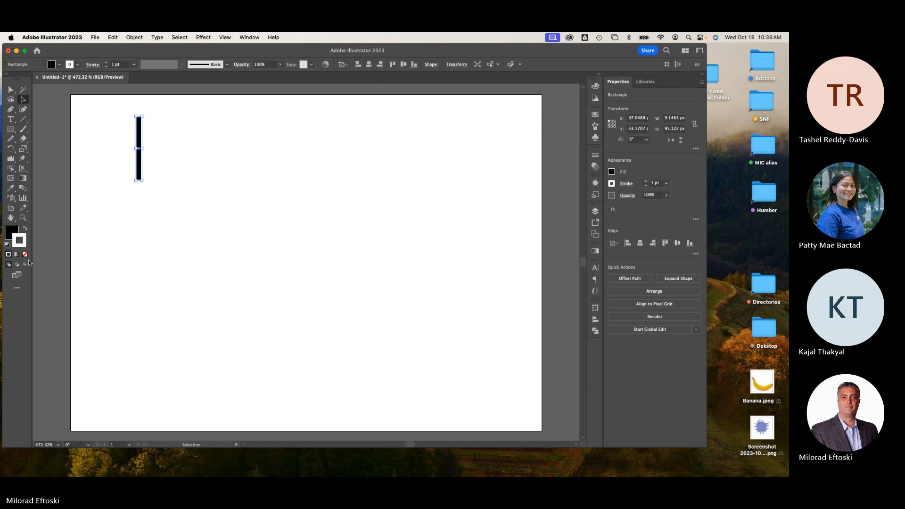
pyautogui.click(25, 255)
pyautogui.click(11, 232)
pyautogui.click(140, 192)
# - Copy the black bar about 15 px to the right and repeat the copy five times to form a row
pyautogui.click(139, 178)
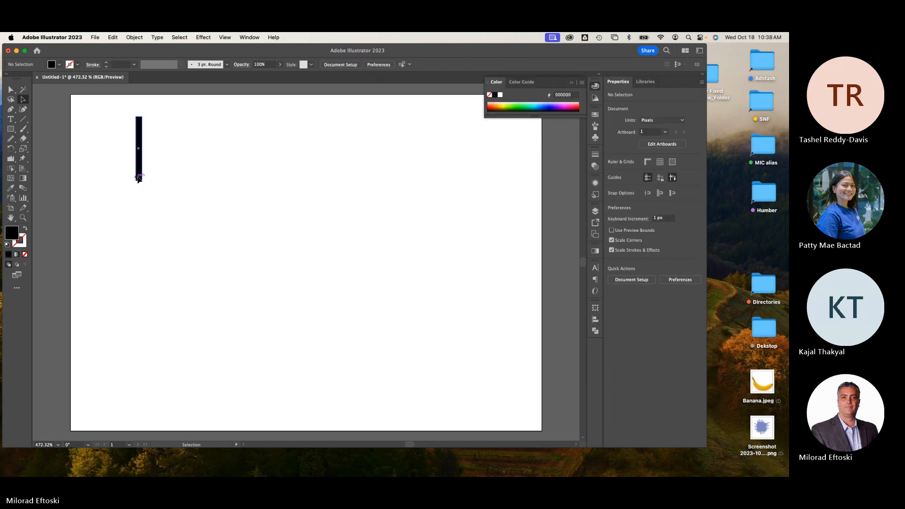
pyautogui.moveTo(139, 175); pyautogui.dragTo(173, 182)
pyautogui.press('super+d')
pyautogui.press('super+d')
pyautogui.press('super+d')
pyautogui.press('super+d')
pyautogui.press('super+d')
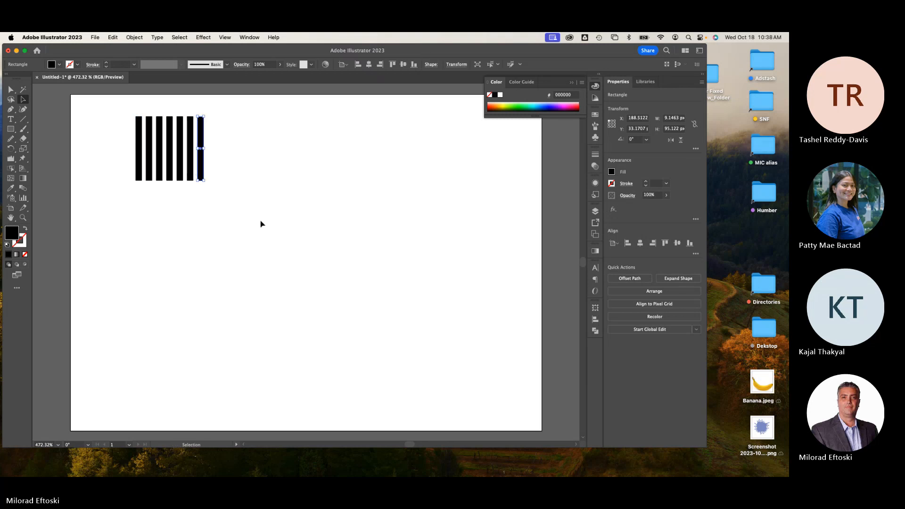
pyautogui.click(261, 223)
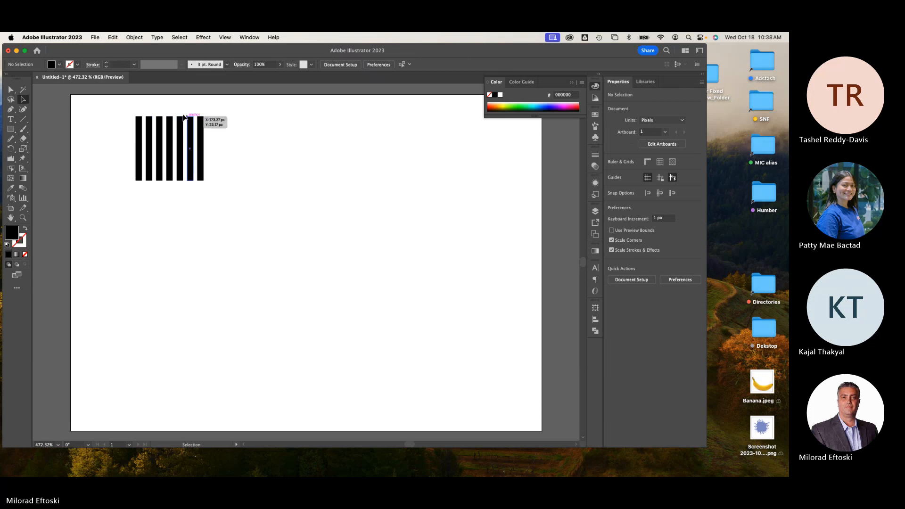
# - Delete the five middle bars and move the rightmost bar horizontally to an X position of about 260 px
pyautogui.moveTo(145, 111); pyautogui.dragTo(196, 198)
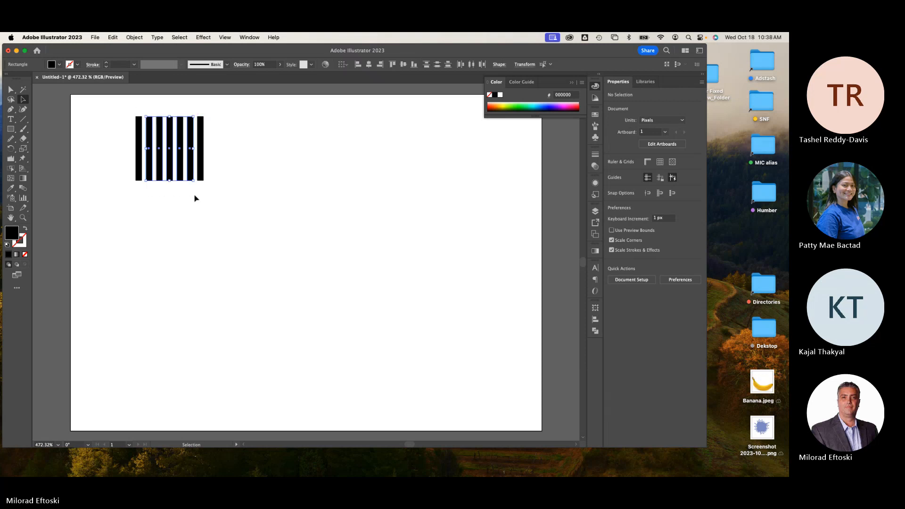
pyautogui.press('Delete')
pyautogui.moveTo(202, 167); pyautogui.dragTo(251, 172)
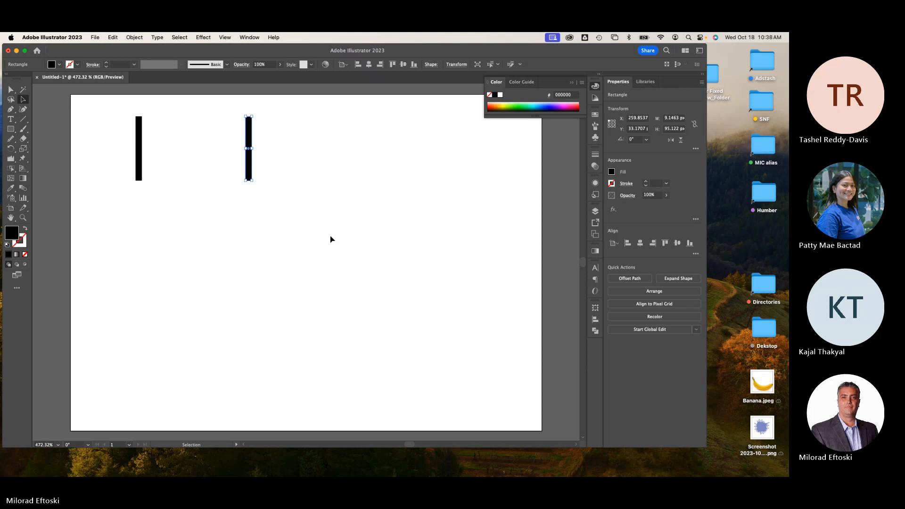
pyautogui.click(327, 250)
# - Fill the right bar with yellow FFC600
pyautogui.click(247, 158)
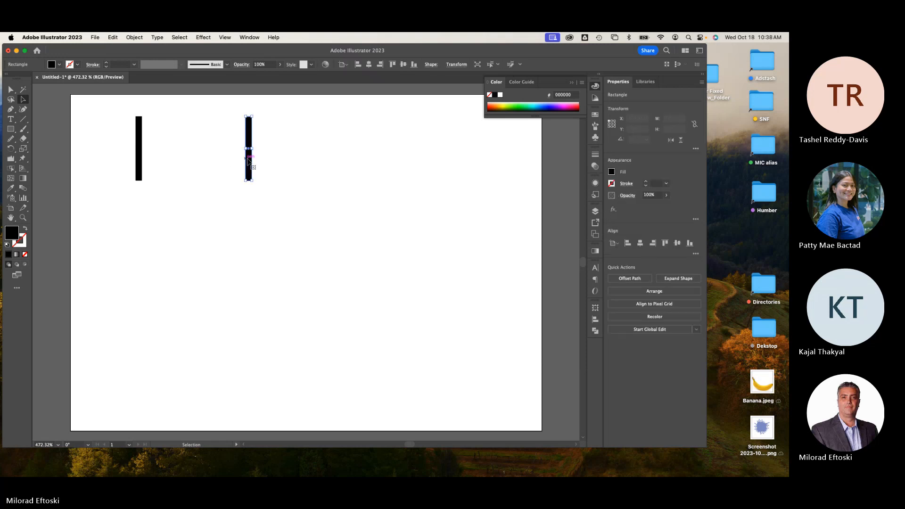
pyautogui.click(502, 104)
pyautogui.click(503, 104)
pyautogui.click(391, 183)
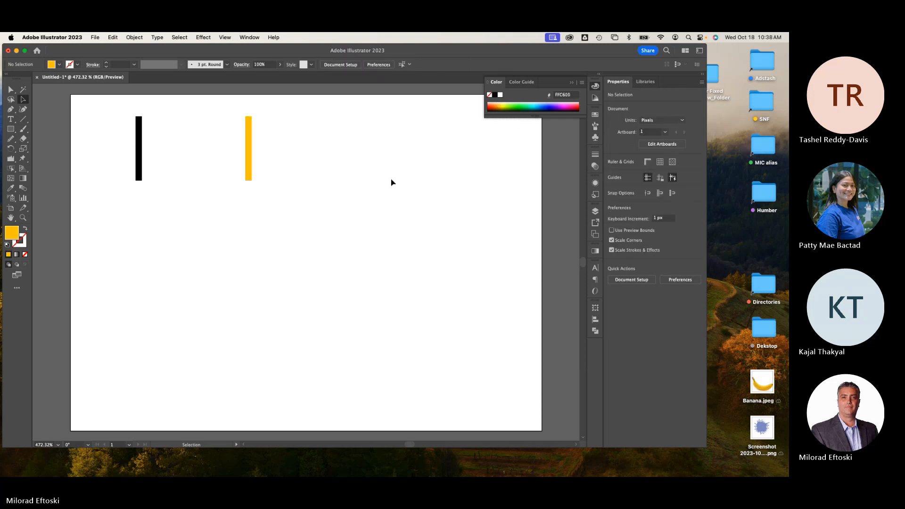
# - Blend the black bar into the yellow bar with the Blend tool
pyautogui.click(23, 190)
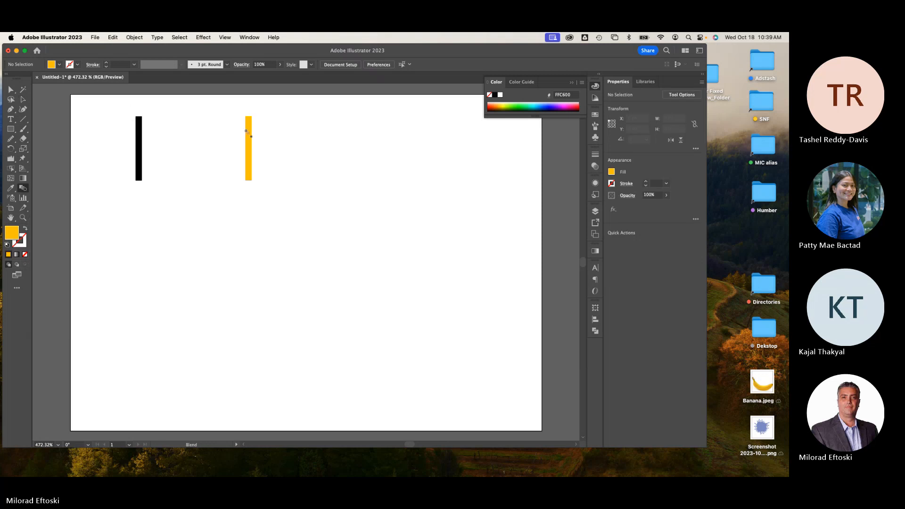
pyautogui.click(139, 132)
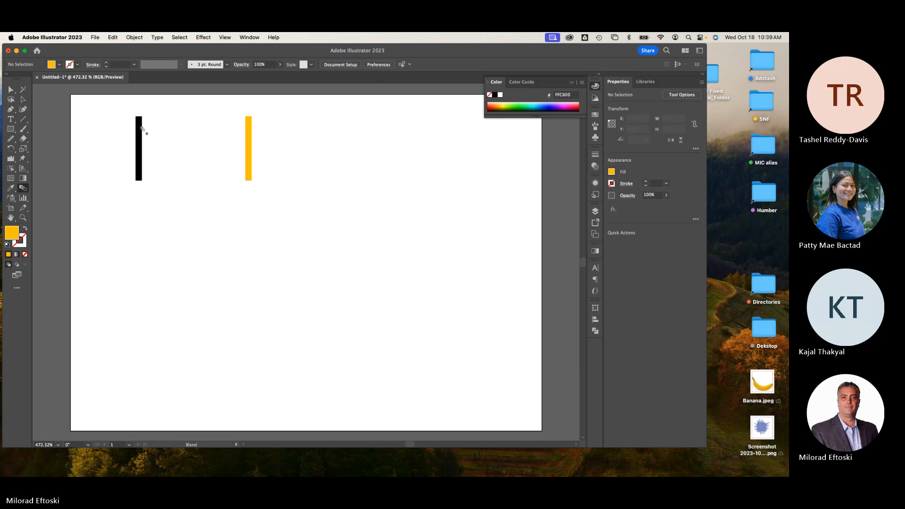
pyautogui.click(249, 129)
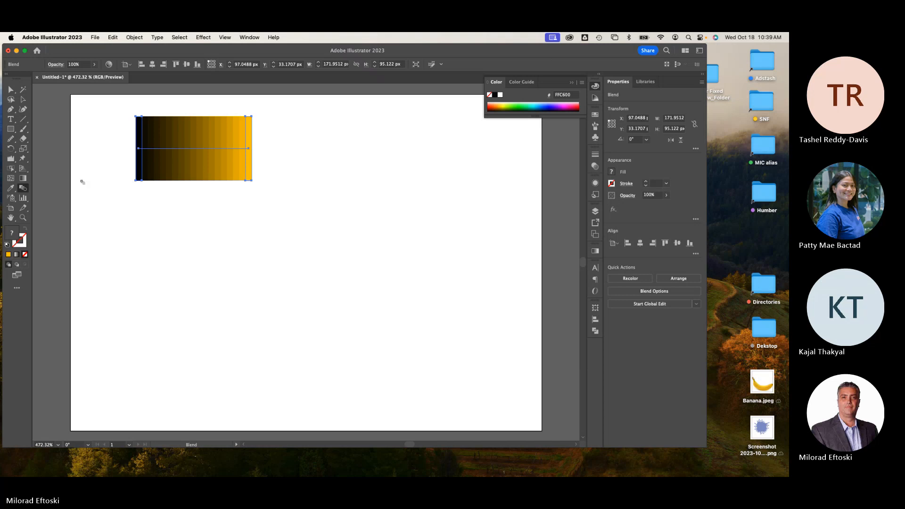
# - Try setting the blend's spacing to Specified Steps with 8 steps and preview it on the artboard
pyautogui.doubleClick(22, 188)
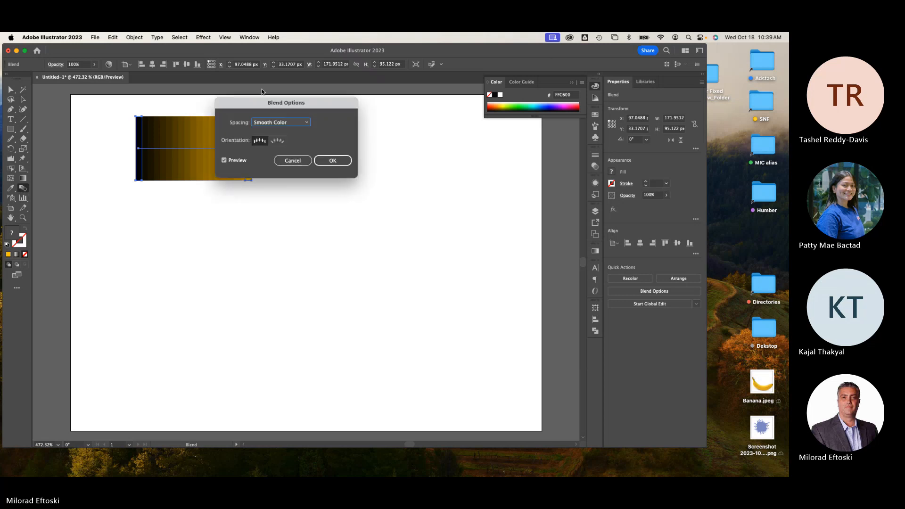
pyautogui.moveTo(263, 103); pyautogui.dragTo(345, 105)
pyautogui.click(358, 125)
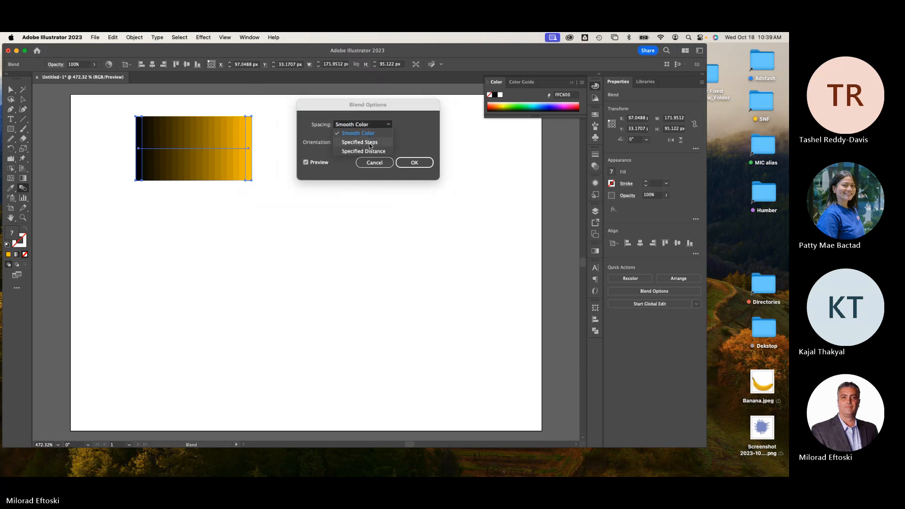
pyautogui.click(370, 143)
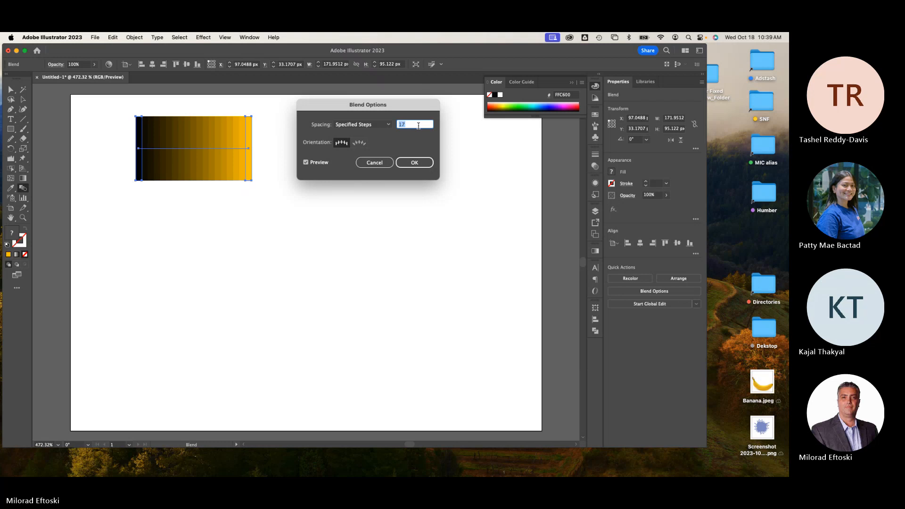
pyautogui.write('8')
pyautogui.click(307, 162)
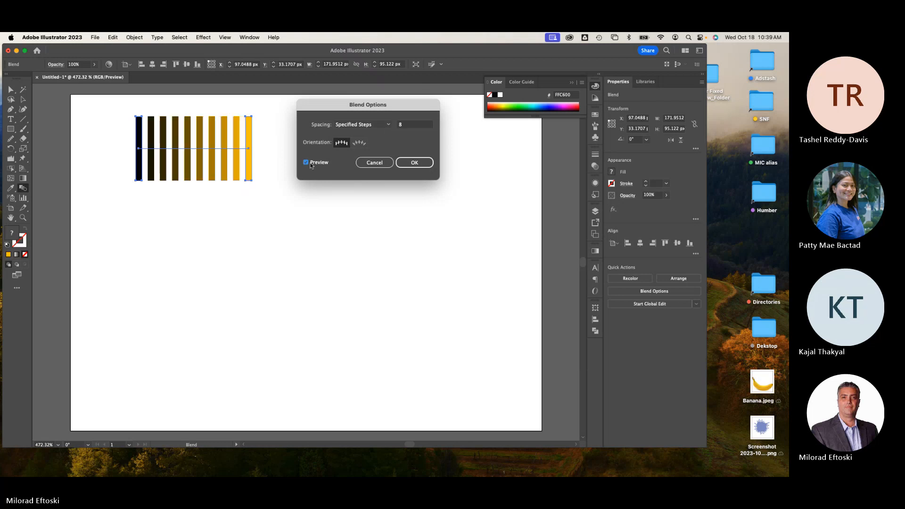
pyautogui.click(308, 163)
# - Preview the blend with 5 specified steps and discard the blend option changes
pyautogui.doubleClick(429, 130)
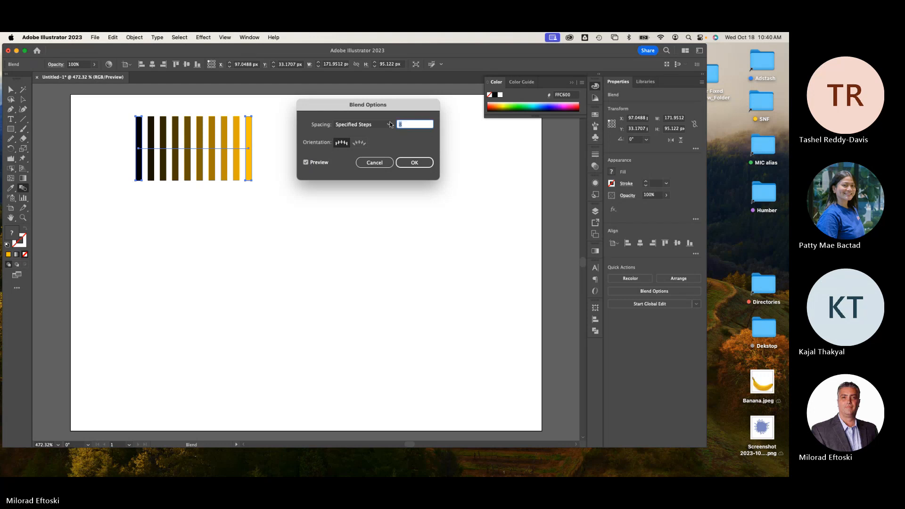
pyautogui.write('5')
pyautogui.click(320, 164)
pyautogui.click(317, 164)
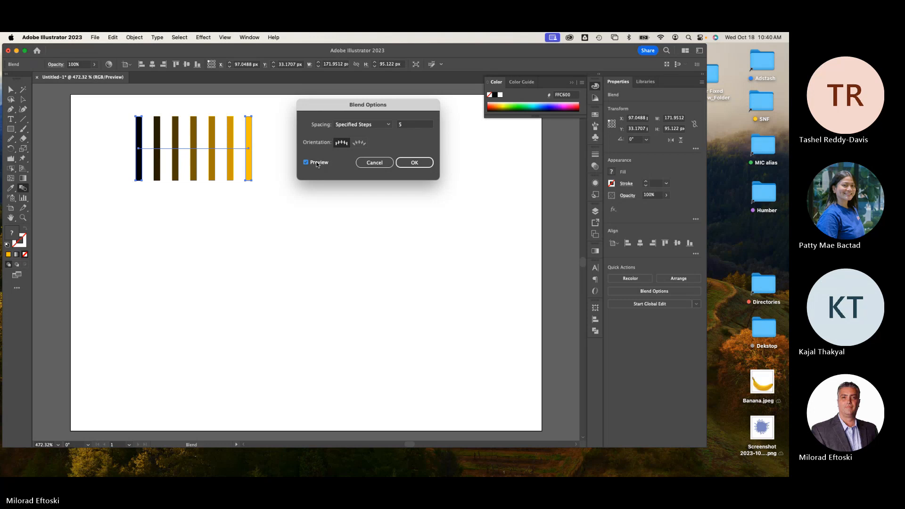
pyautogui.doubleClick(415, 125)
pyautogui.click(366, 163)
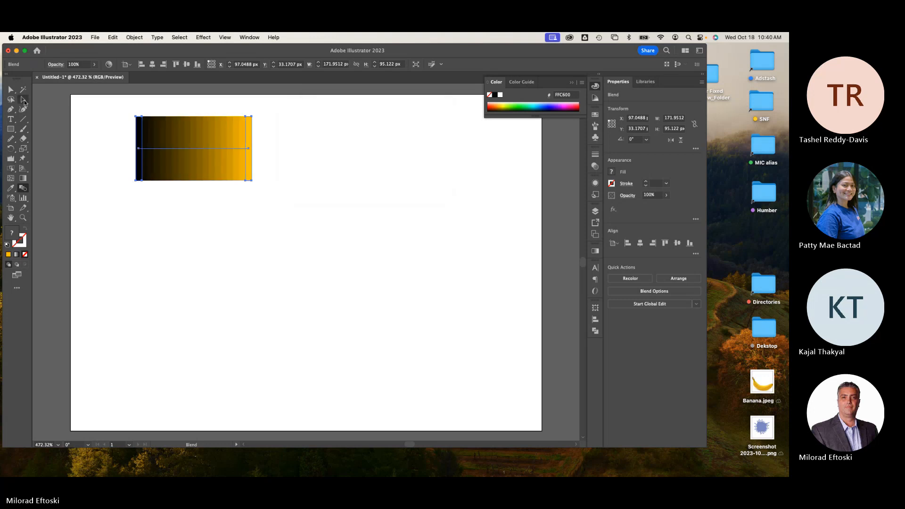
# - Delete the blended bars and draw a tall, narrow rectangle about 15 px wide and 149 px high near the artboard's upper-left corner
pyautogui.click(23, 99)
pyautogui.press('Delete')
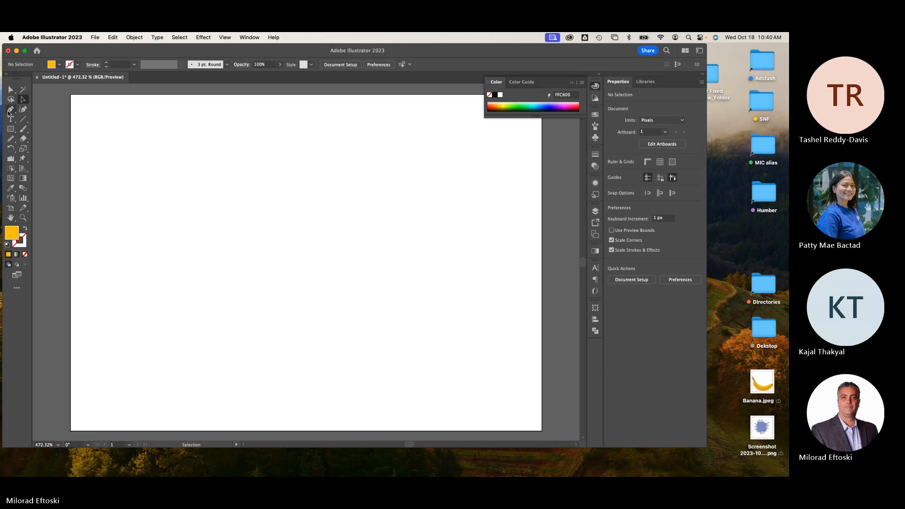
pyautogui.click(10, 129)
pyautogui.moveTo(135, 129); pyautogui.dragTo(145, 228)
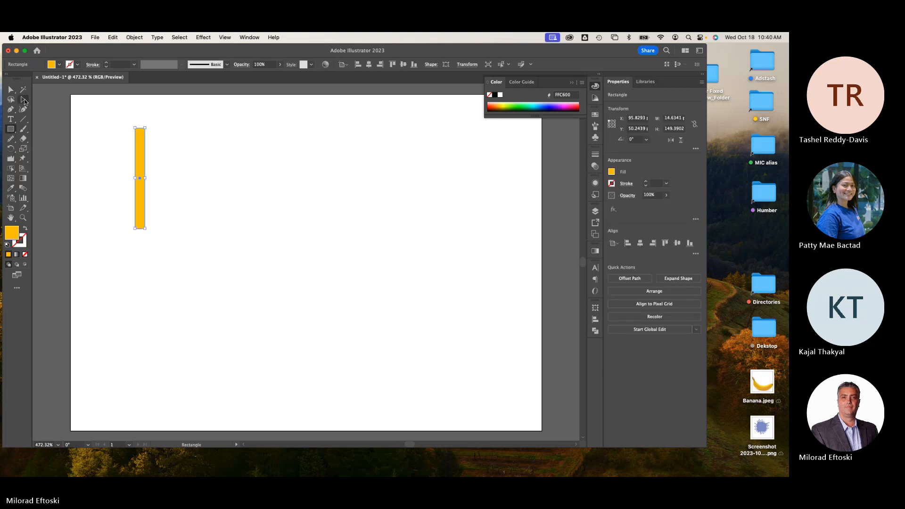
# - Fill the tall rectangle with the Black swatch
pyautogui.click(25, 100)
pyautogui.click(59, 64)
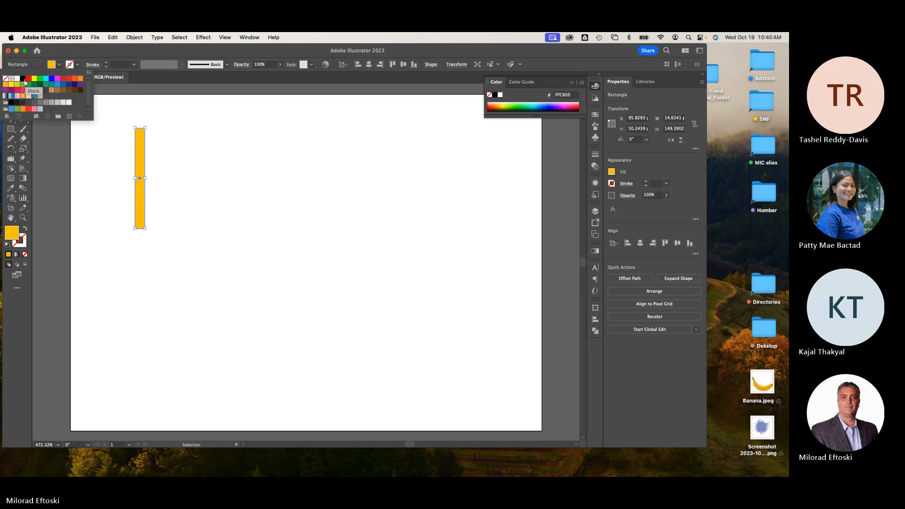
pyautogui.click(24, 82)
# - Add an anchor point at the middle of the bar's top edge and raise it about 25 px to form a pointed picket
pyautogui.scroll(5, 138, 127)
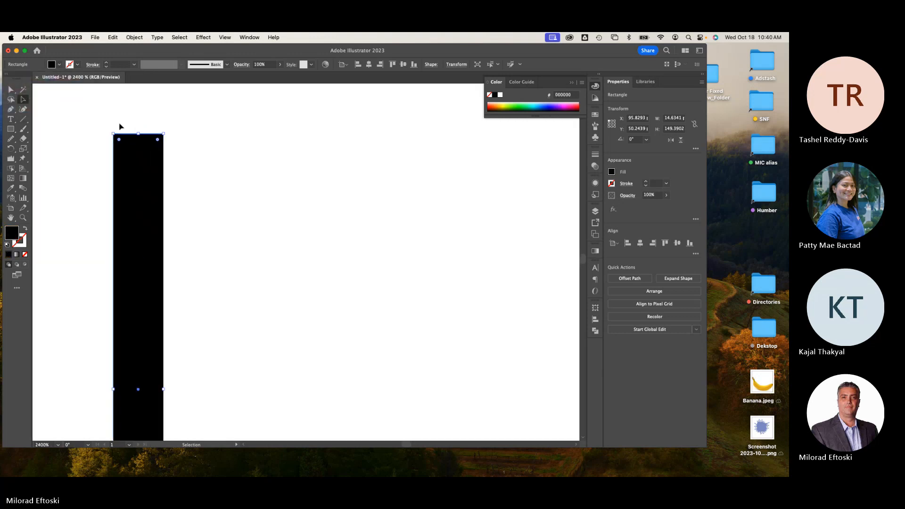
pyautogui.click(11, 109)
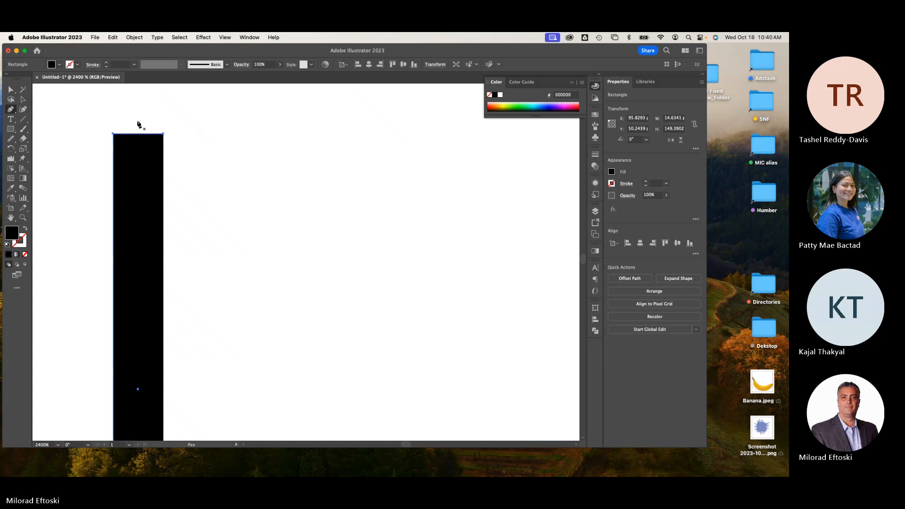
pyautogui.click(137, 134)
pyautogui.click(11, 89)
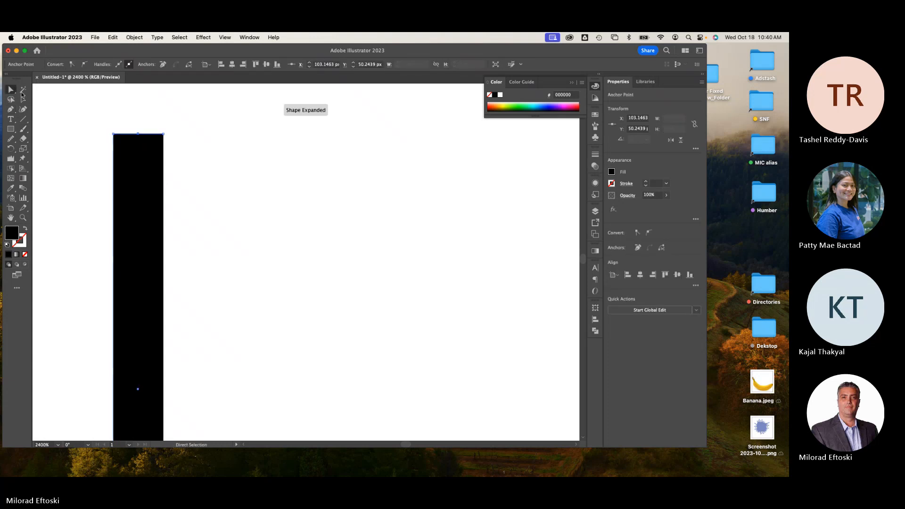
pyautogui.moveTo(137, 134); pyautogui.dragTo(138, 115)
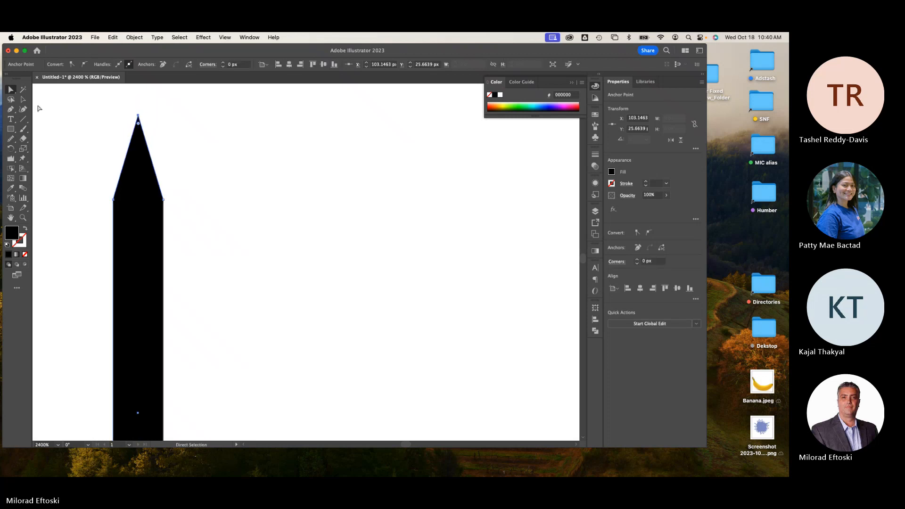
pyautogui.click(56, 111)
# - Move the picket to the artboard's lower-left corner so its base rests on the bottom edge
pyautogui.press('super+minus')
pyautogui.press('super+minus')
pyautogui.press('super+minus')
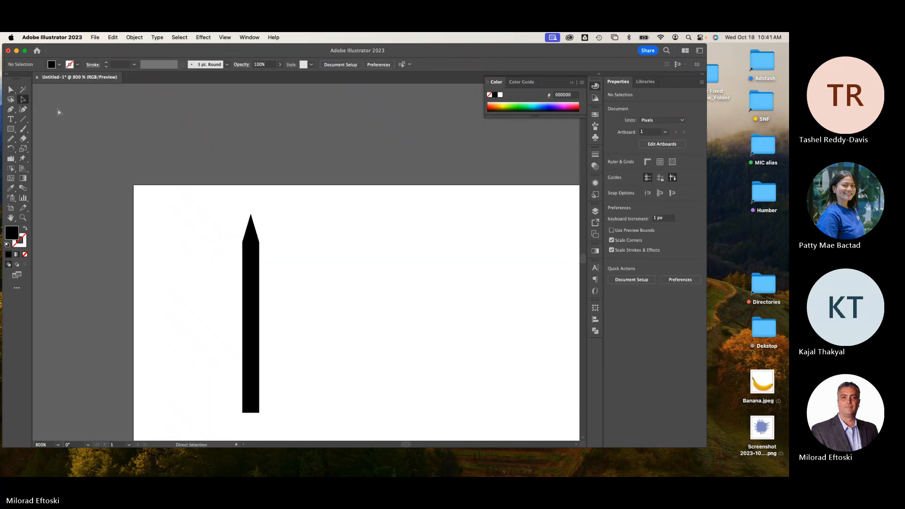
pyautogui.press('super+minus')
pyautogui.press('super+minus')
pyautogui.moveTo(212, 249); pyautogui.dragTo(168, 424)
pyautogui.click(257, 400)
pyautogui.moveTo(250, 372); pyautogui.dragTo(228, 307)
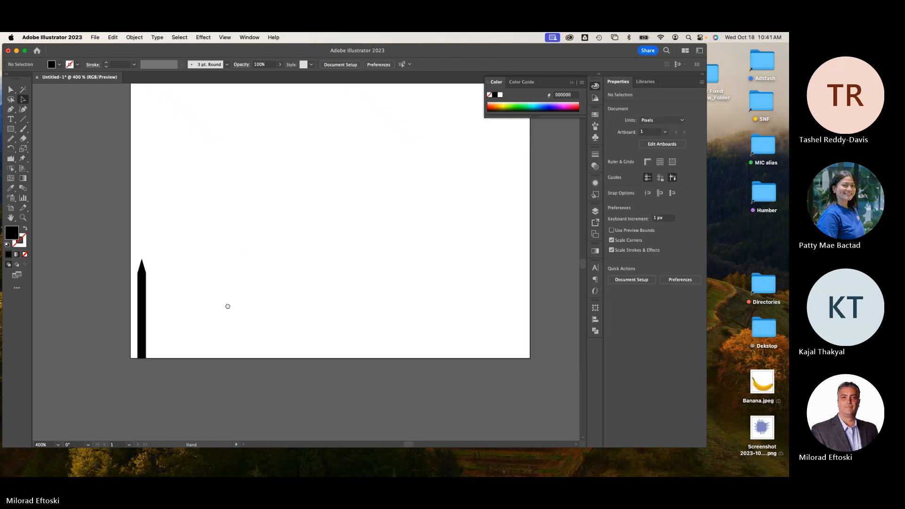
# - Copy the picket to the right and repeat the duplication until six evenly spaced pickets span the artboard
pyautogui.moveTo(136, 314); pyautogui.dragTo(222, 315)
pyautogui.press('super+d')
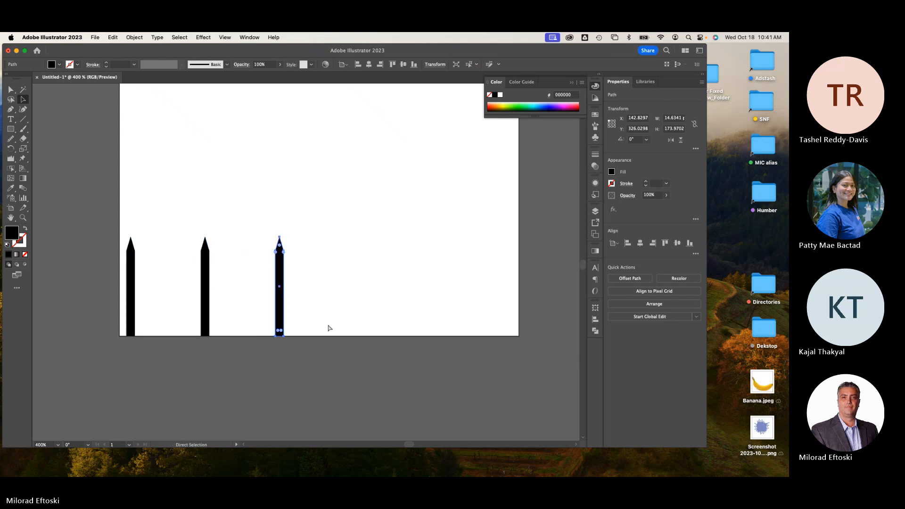
pyautogui.press('super+d')
pyautogui.press('super+d')
pyautogui.press('super+d')
pyautogui.click(330, 323)
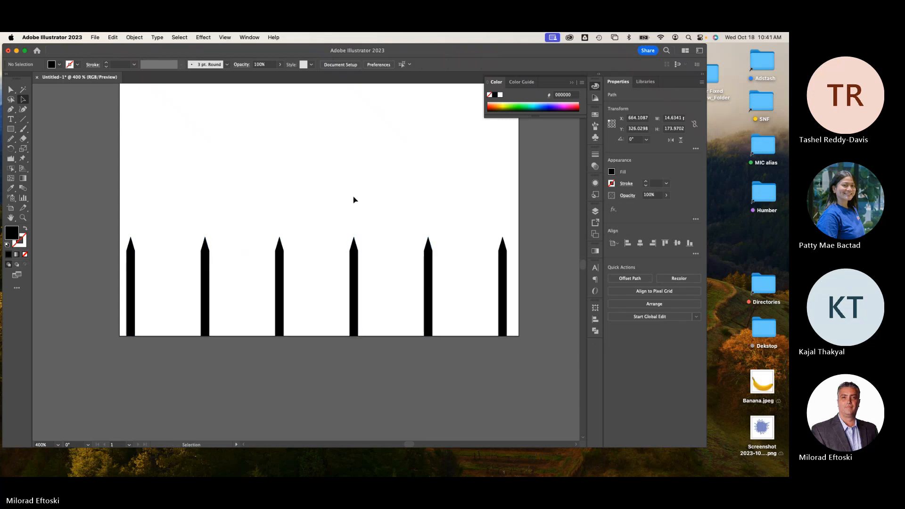
# - Copy the first picket about 65 px to its right and delete the five wider-spaced copies
pyautogui.click(135, 299)
pyautogui.moveTo(135, 299); pyautogui.dragTo(172, 303)
pyautogui.moveTo(202, 217); pyautogui.dragTo(528, 373)
pyautogui.press('Delete')
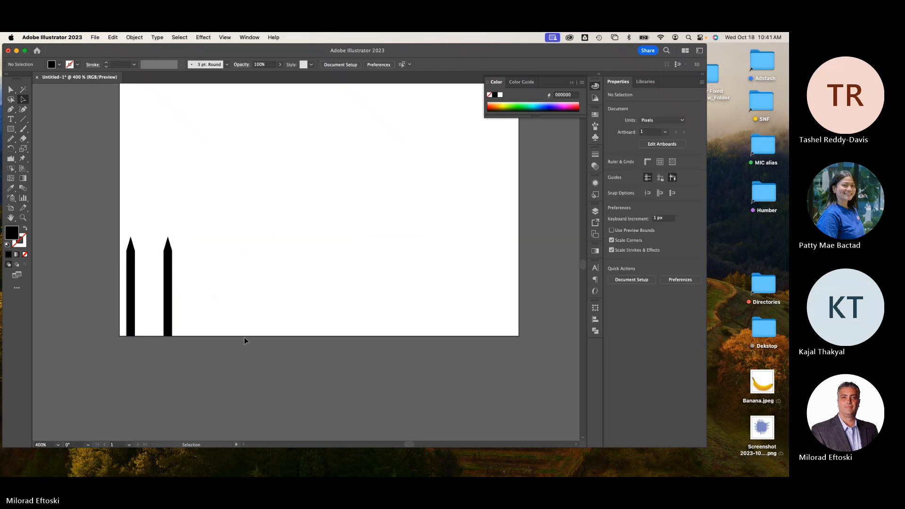
# - Shorten the second picket by lowering the anchor points of its pointed top while keeping its base in place
pyautogui.click(170, 327)
pyautogui.click(202, 272)
pyautogui.moveTo(150, 221); pyautogui.dragTo(204, 287)
pyautogui.press('Down')
pyautogui.press('Down')
pyautogui.press('Down')
pyautogui.press('Down')
pyautogui.press('Down')
pyautogui.press('Down')
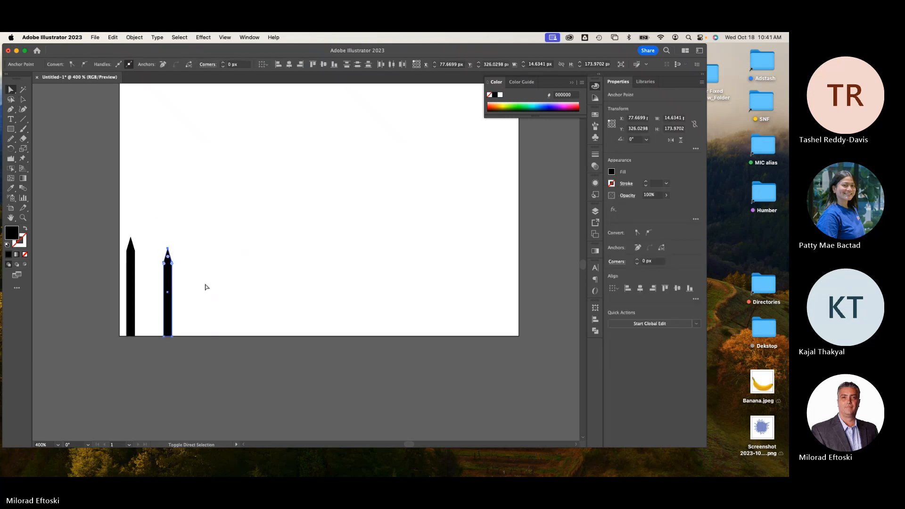
pyautogui.press('Down')
pyautogui.press('Down')
pyautogui.press('Down')
pyautogui.press('Down')
pyautogui.press('Down')
pyautogui.press('Down')
pyautogui.click(205, 287)
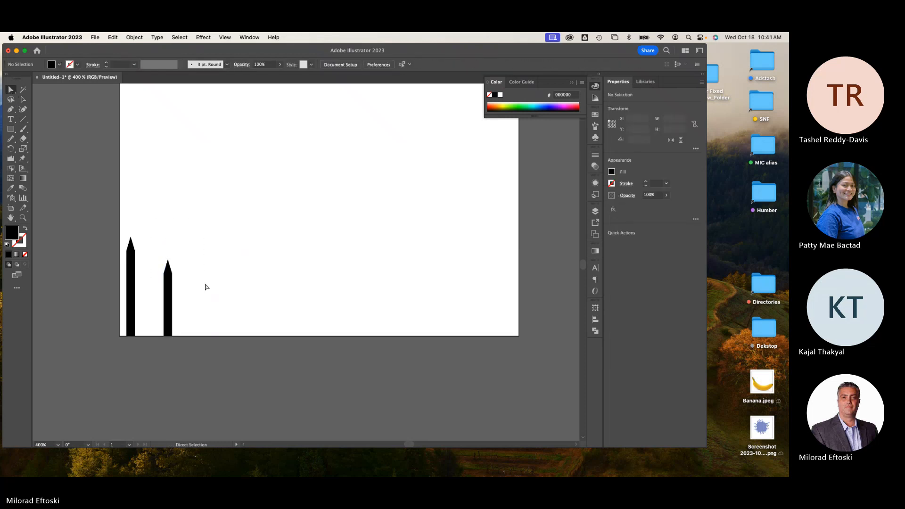
# - Copy the tall and short picket pair to the right and repeat the duplication across the artboard's full width
pyautogui.click(22, 99)
pyautogui.moveTo(131, 207); pyautogui.dragTo(215, 386)
pyautogui.moveTo(172, 336); pyautogui.dragTo(245, 336)
pyautogui.press('super+d')
pyautogui.press('super+d')
pyautogui.press('super+d')
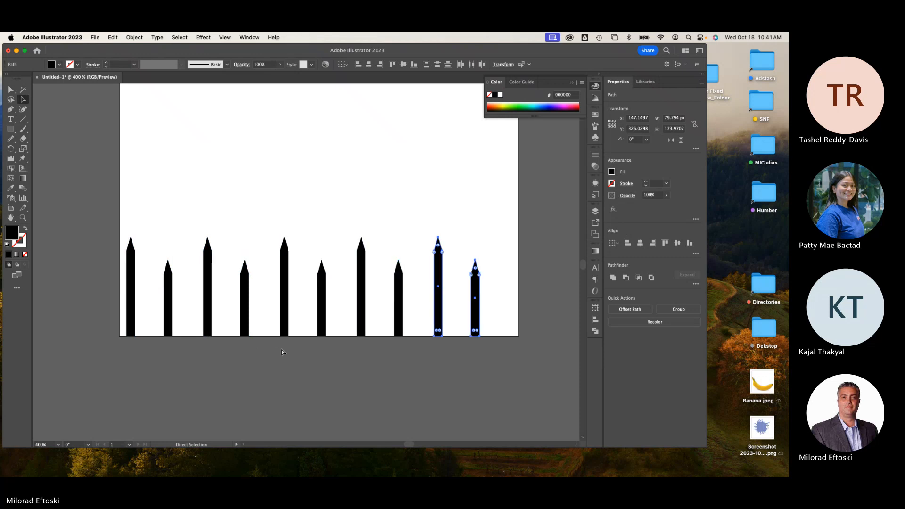
pyautogui.press('super+d')
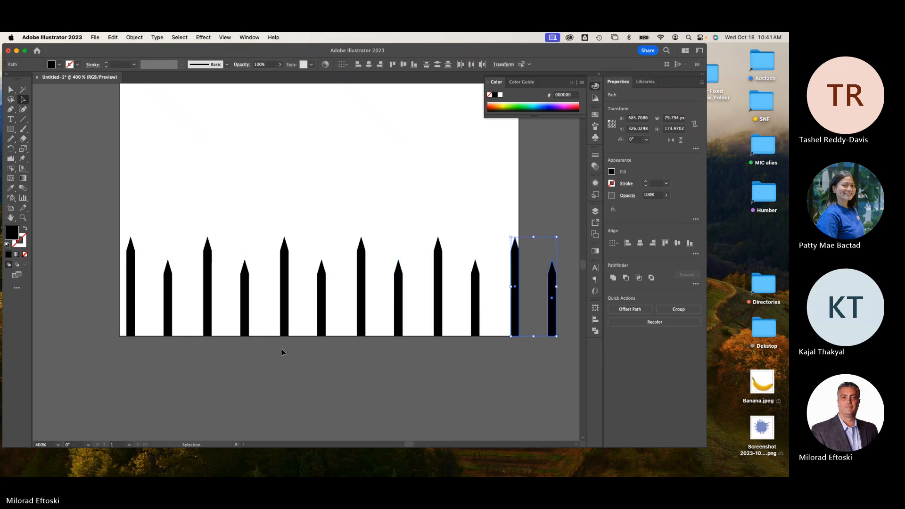
# - Delete the surplus short picket that lies beyond the artboard's right edge
pyautogui.click(528, 400)
pyautogui.click(552, 329)
pyautogui.press('Delete')
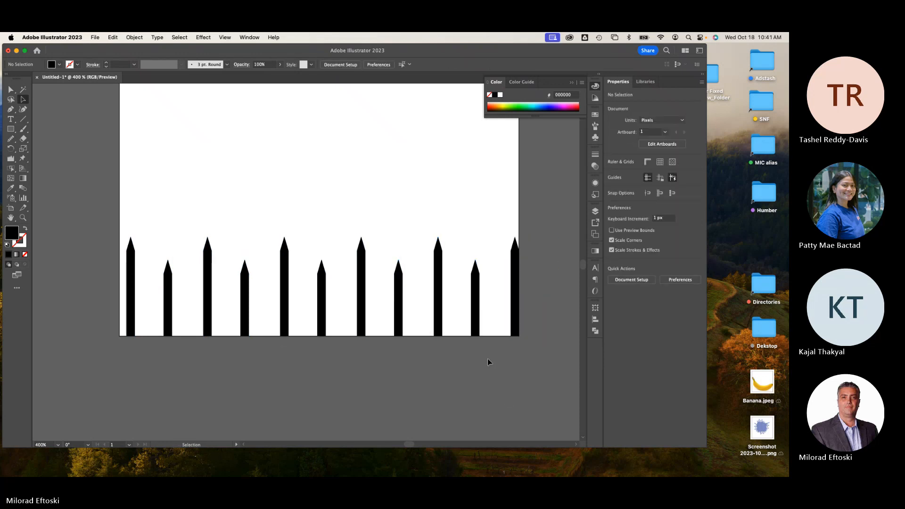
# - Distribute all pickets evenly by their horizontal centers and nudge the whole row about 5 px to the left
pyautogui.moveTo(524, 361); pyautogui.dragTo(89, 279)
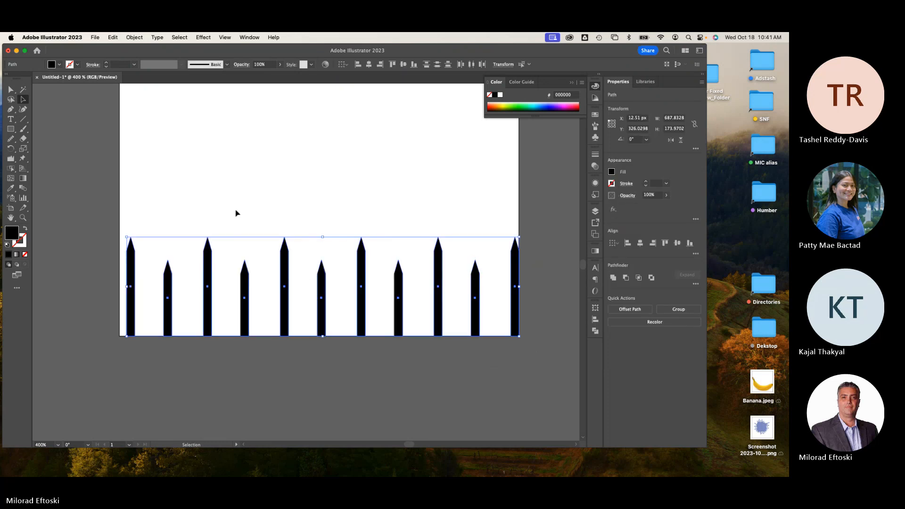
pyautogui.click(471, 65)
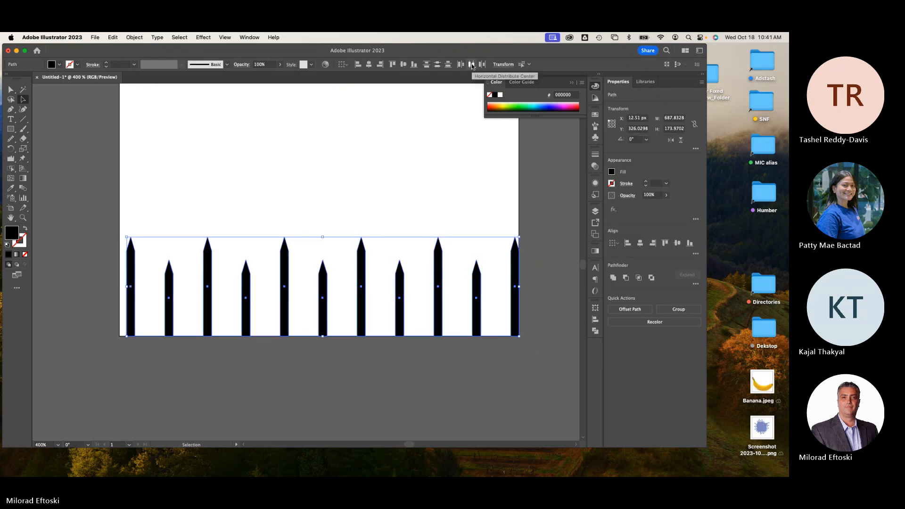
pyautogui.press('Left')
pyautogui.press('Left')
pyautogui.press('Left')
pyautogui.press('Left')
pyautogui.press('Left')
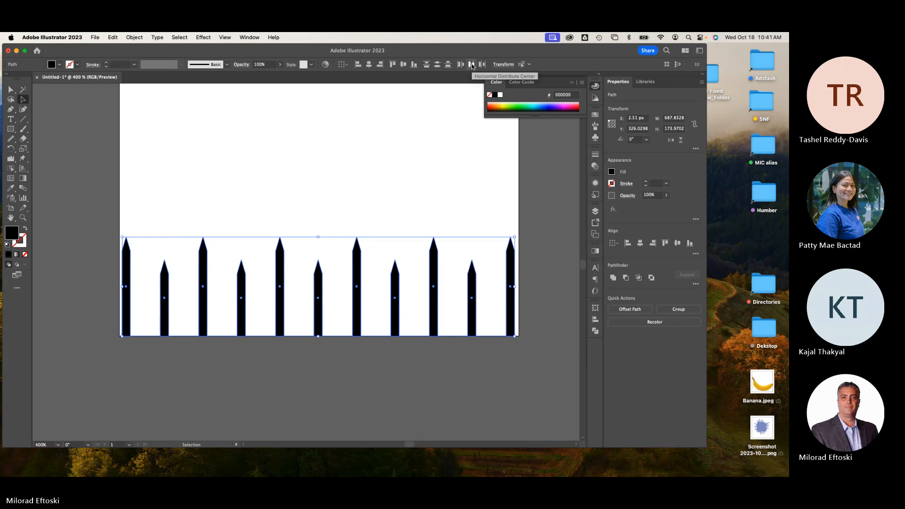
pyautogui.click(404, 147)
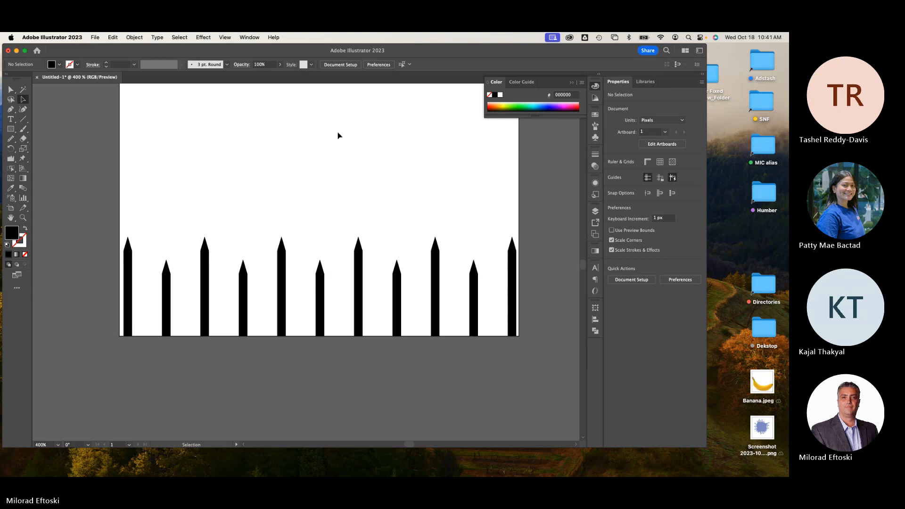
# - Set the Blend tool's spacing to Specified Steps with 2 steps
pyautogui.click(23, 189)
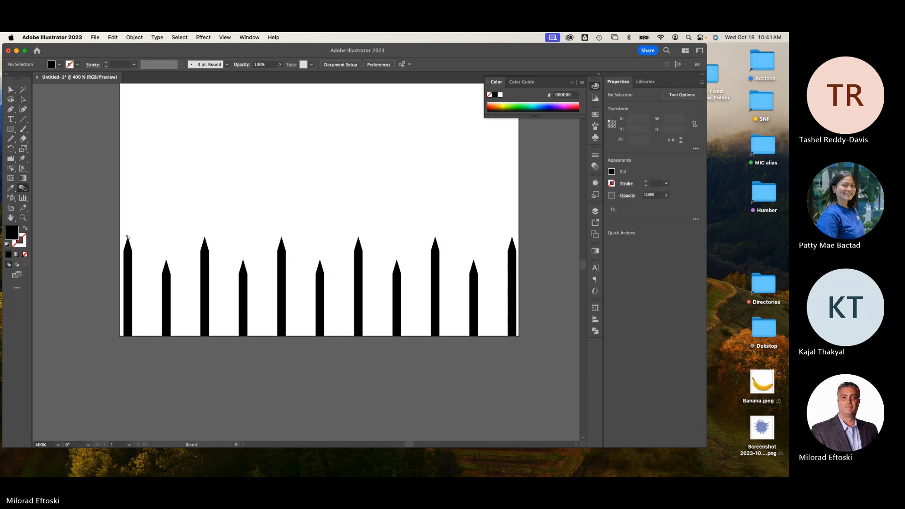
pyautogui.doubleClick(23, 188)
pyautogui.click(349, 128)
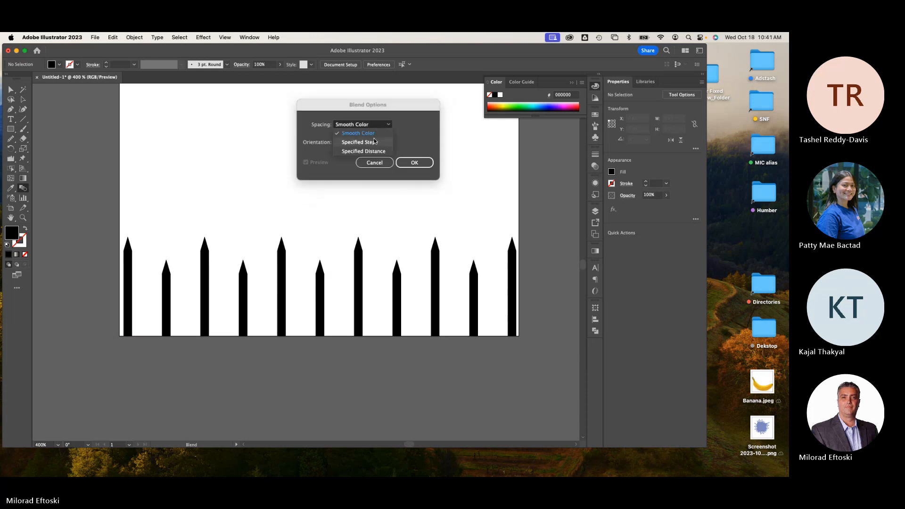
pyautogui.click(375, 141)
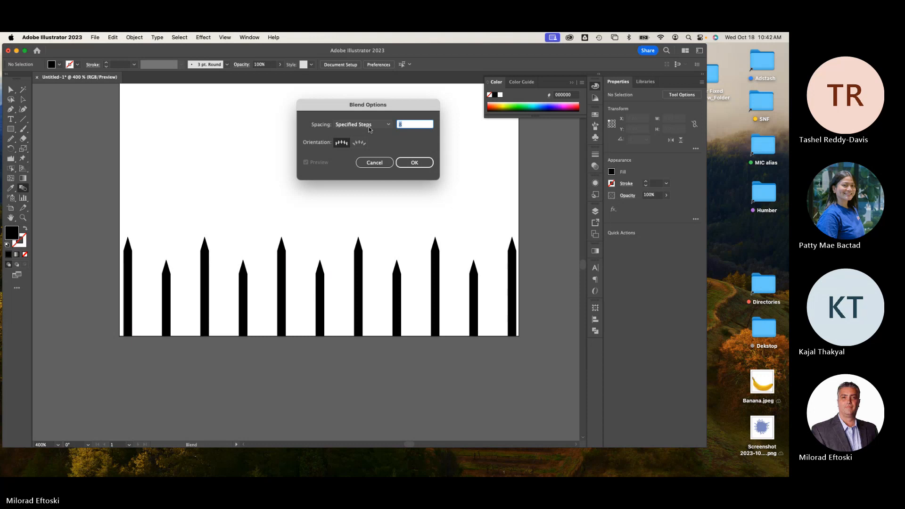
pyautogui.click(421, 162)
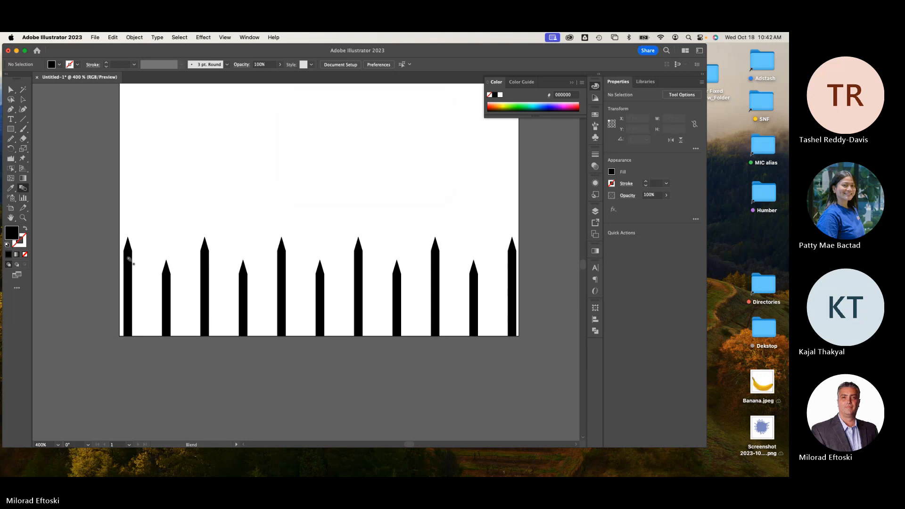
# - Blend all the tall and short pickets in sequence from left to right into one continuous wavy fence, and deselect it
pyautogui.click(166, 281)
pyautogui.click(204, 267)
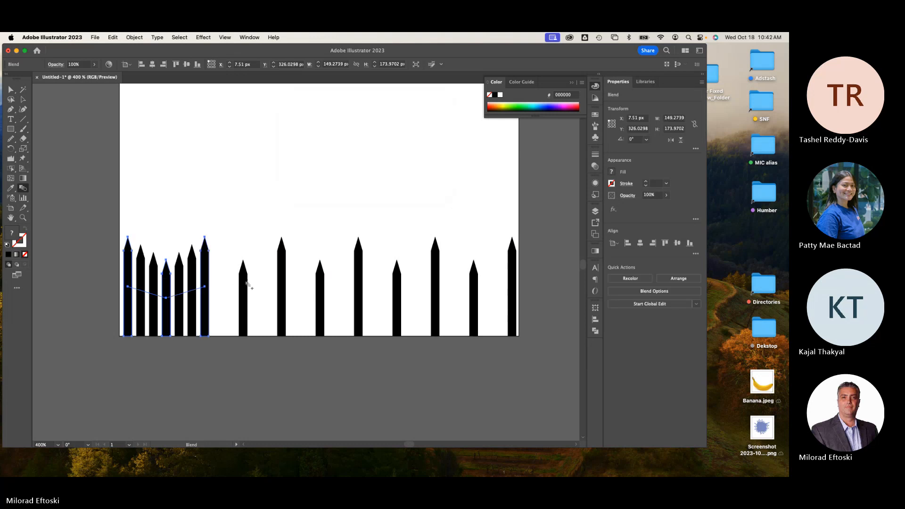
pyautogui.click(245, 283)
pyautogui.click(288, 263)
pyautogui.click(322, 281)
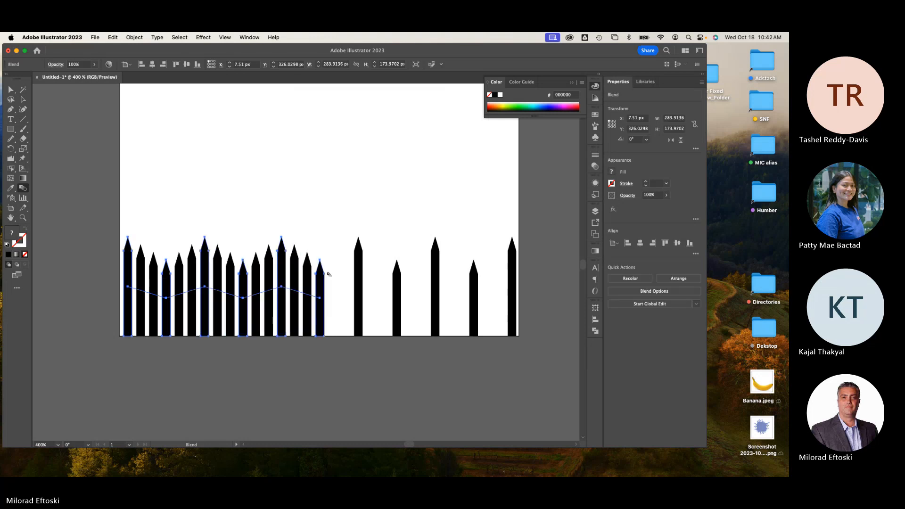
pyautogui.click(362, 266)
pyautogui.click(400, 286)
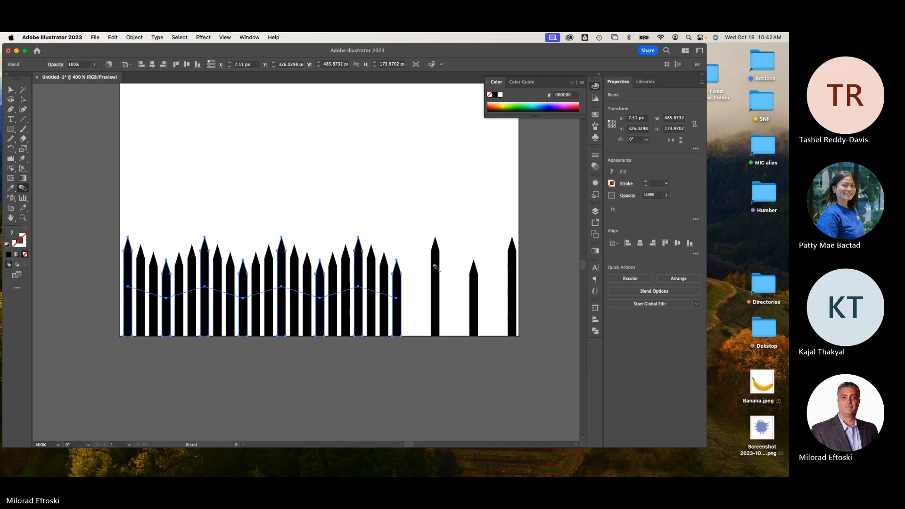
pyautogui.click(433, 269)
pyautogui.click(475, 279)
pyautogui.click(514, 264)
pyautogui.press('v')
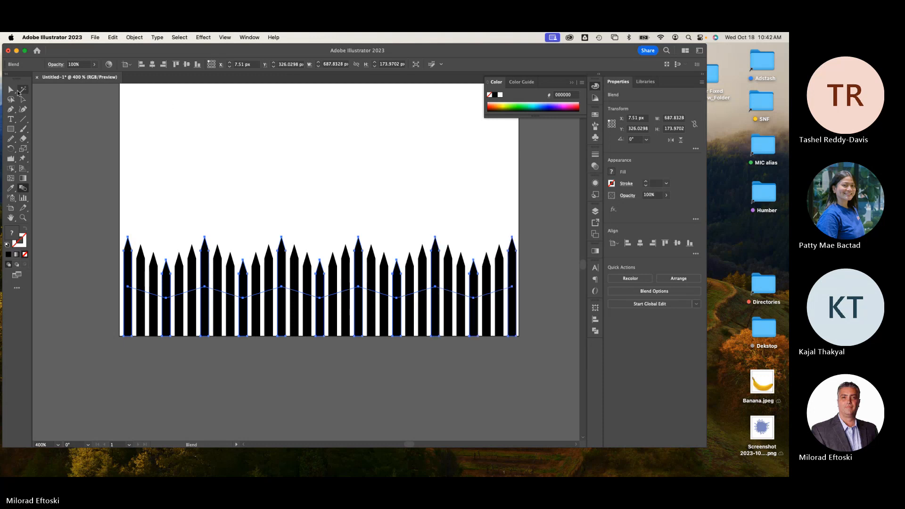
pyautogui.click(100, 107)
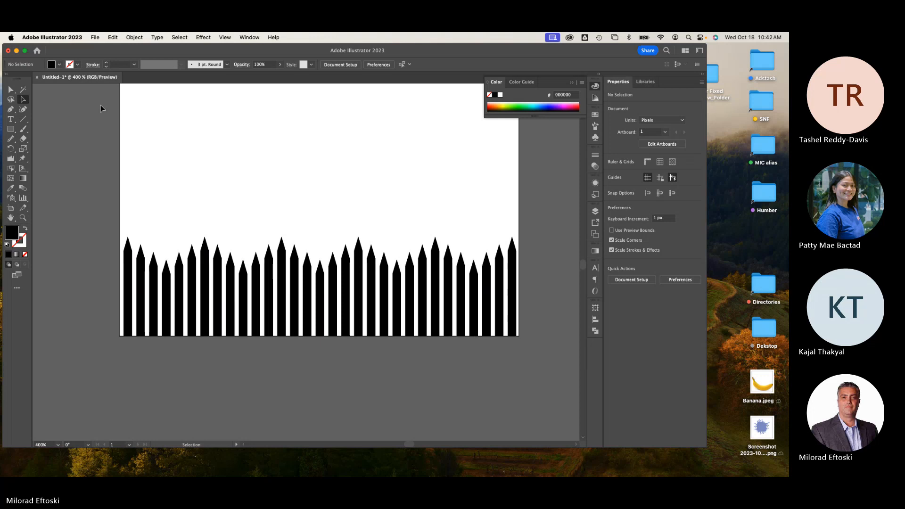
# - Examine the fence blend's underlying paths in Outline view and return to the normal preview
pyautogui.click(348, 265)
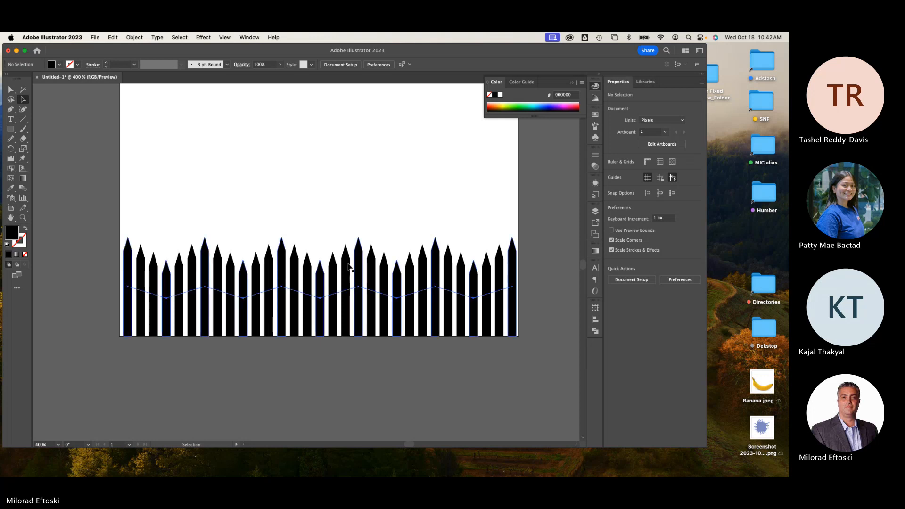
pyautogui.press('super+y')
pyautogui.press('super+y')
pyautogui.press('super+y')
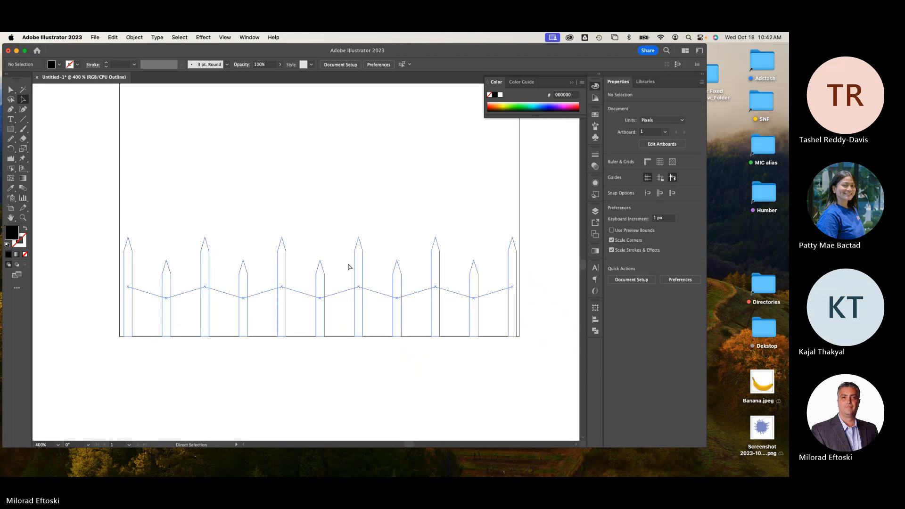
pyautogui.press('super+y')
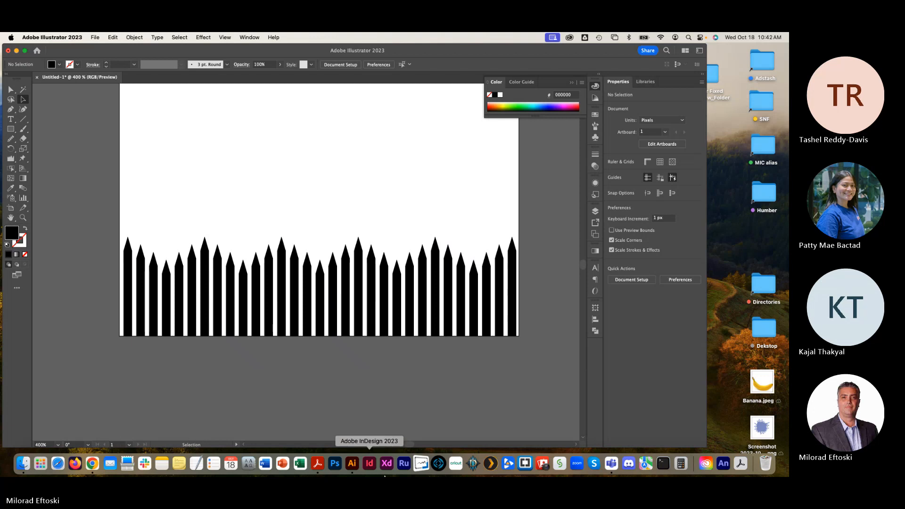
# - Switch to Microsoft Teams and bring up the General meeting window
pyautogui.click(622, 465)
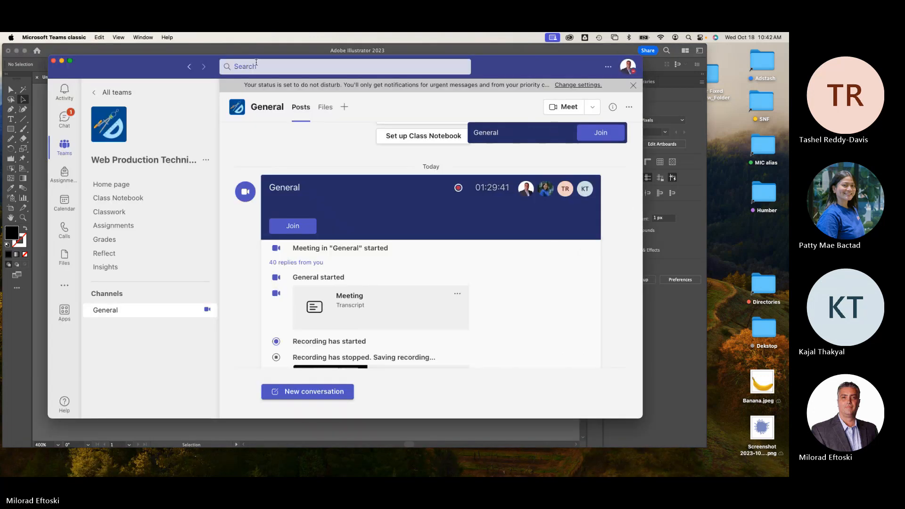
pyautogui.click(143, 37)
pyautogui.click(151, 145)
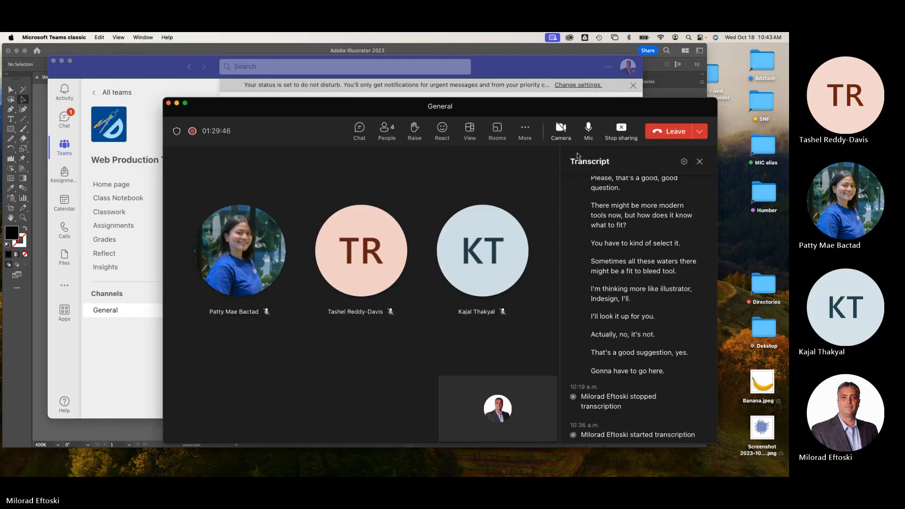
# - Unmute the microphone in the Teams meeting and switch back to Illustrator
pyautogui.click(586, 135)
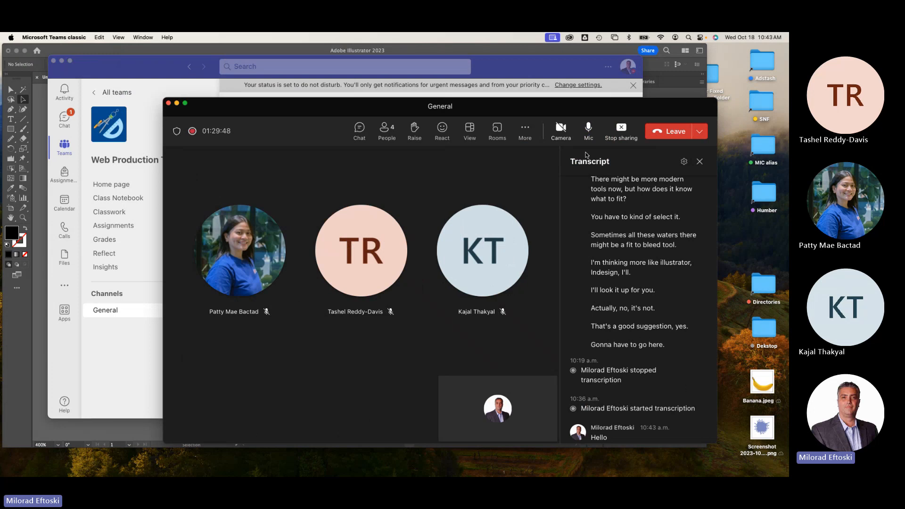
pyautogui.click(177, 104)
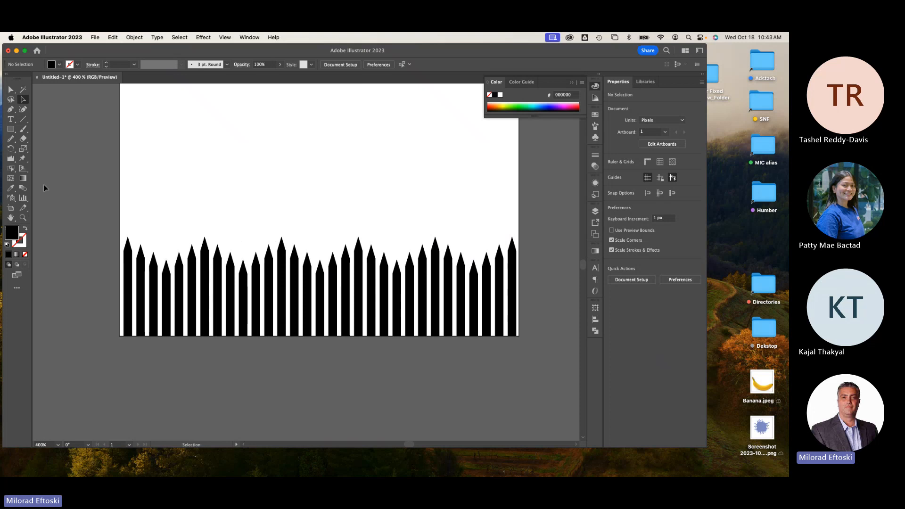
# - Delete the whole fence blend from the artboard
pyautogui.click(23, 188)
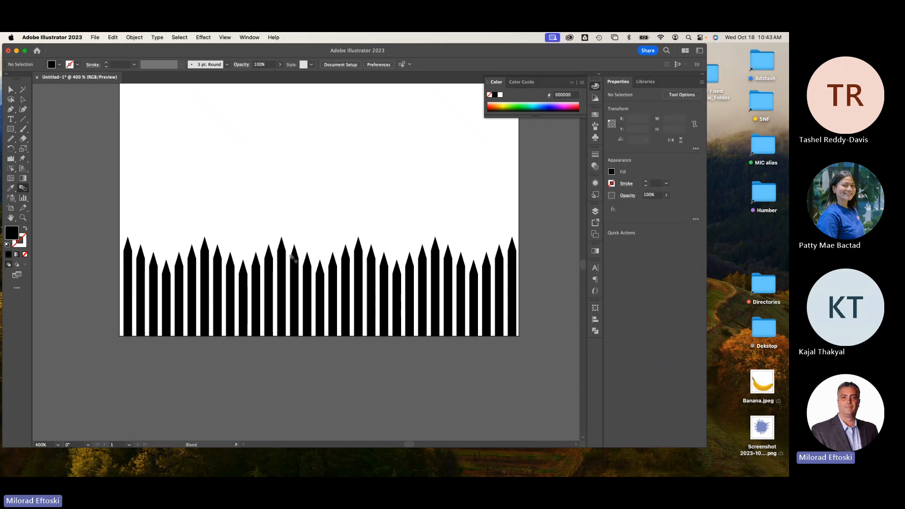
pyautogui.click(23, 99)
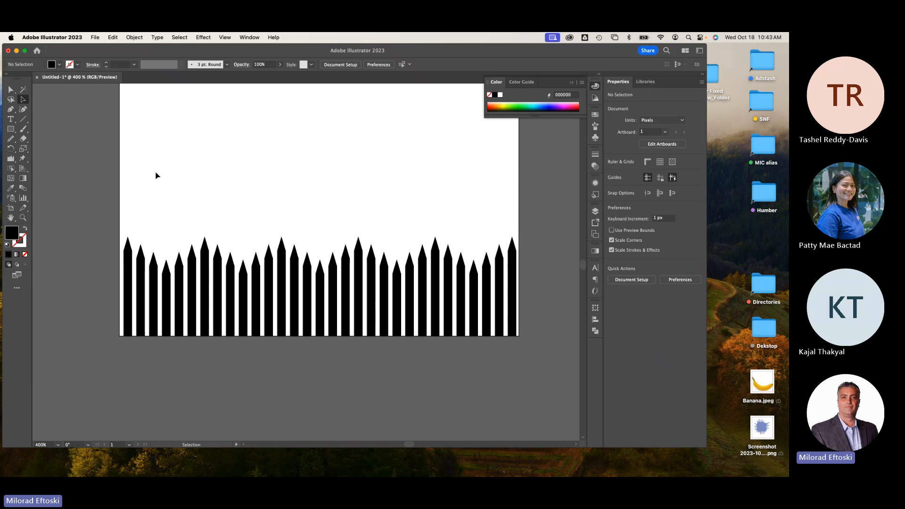
pyautogui.click(270, 269)
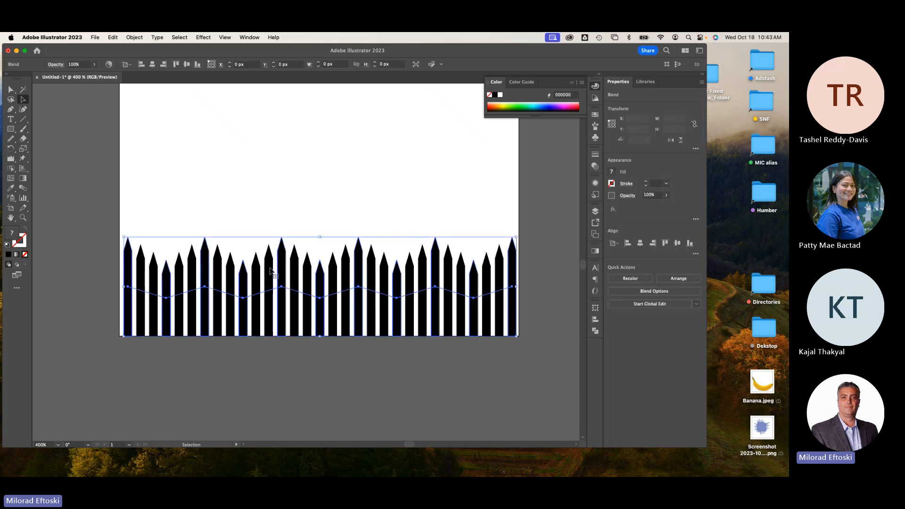
pyautogui.press('Delete')
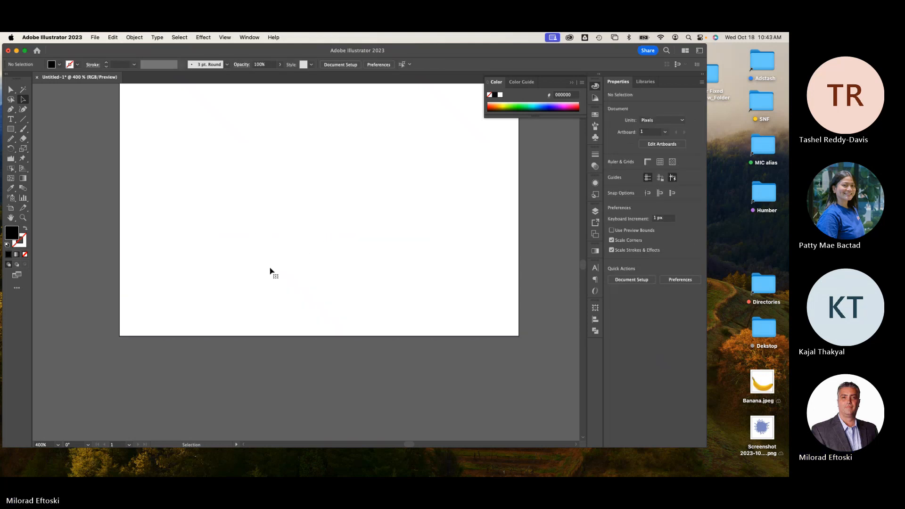
# - Draw a black circle about 195 px in diameter in the upper-left part of the empty artboard
pyautogui.press('super+minus')
pyautogui.moveTo(299, 243); pyautogui.dragTo(279, 259)
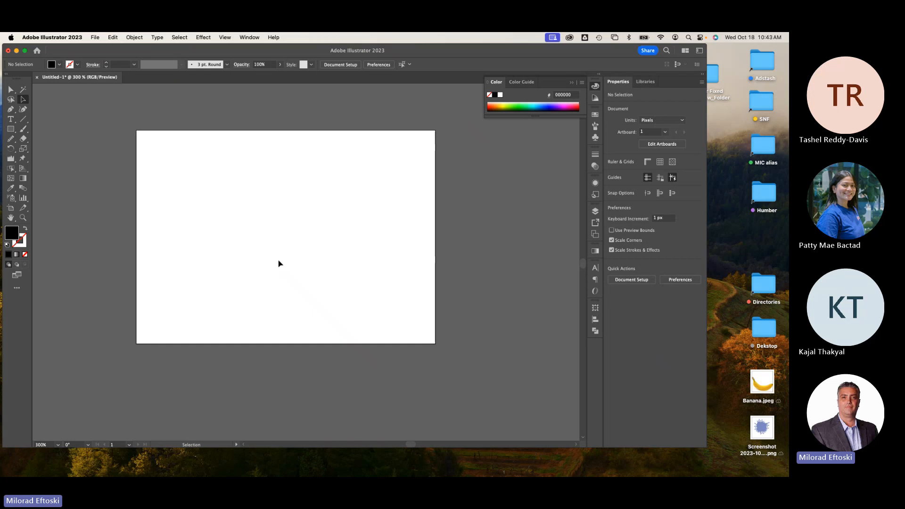
pyautogui.click(10, 129)
pyautogui.moveTo(11, 129); pyautogui.dragTo(44, 148)
pyautogui.moveTo(164, 165); pyautogui.dragTo(248, 249)
pyautogui.click(22, 99)
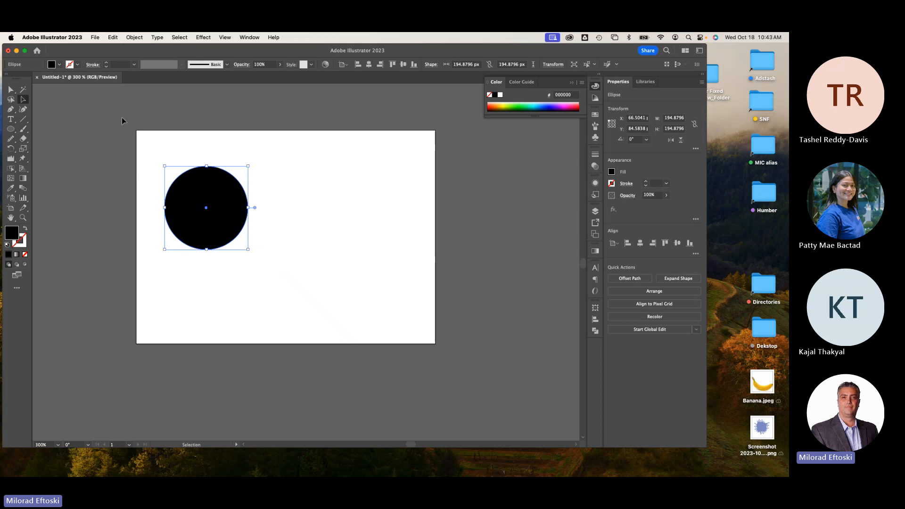
# - Duplicate the circle twice to form an evenly spaced row of three, and reposition the row to fit across the artboard
pyautogui.moveTo(200, 182); pyautogui.dragTo(292, 197)
pyautogui.press('super+d')
pyautogui.moveTo(394, 273); pyautogui.dragTo(198, 239)
pyautogui.moveTo(198, 242); pyautogui.dragTo(181, 240)
pyautogui.click(265, 295)
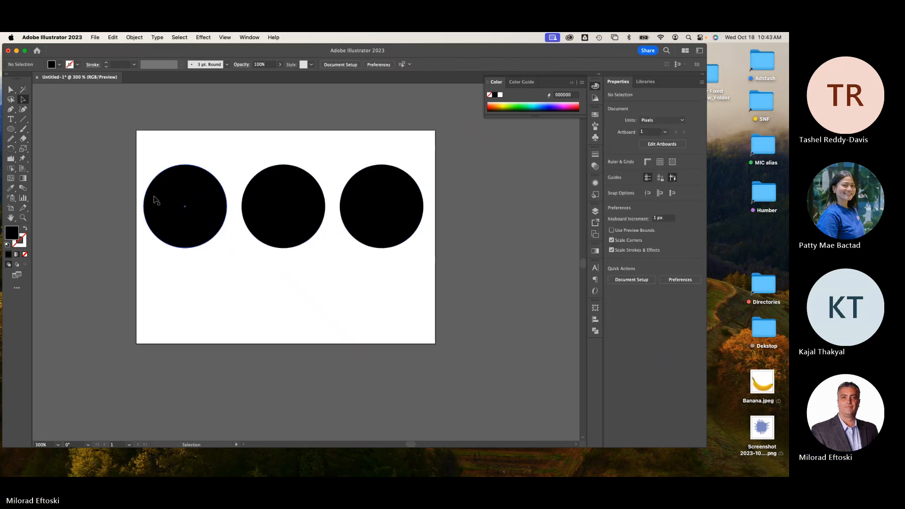
# - Fill the first circle of the row with a white-to-black radial gradient
pyautogui.click(175, 183)
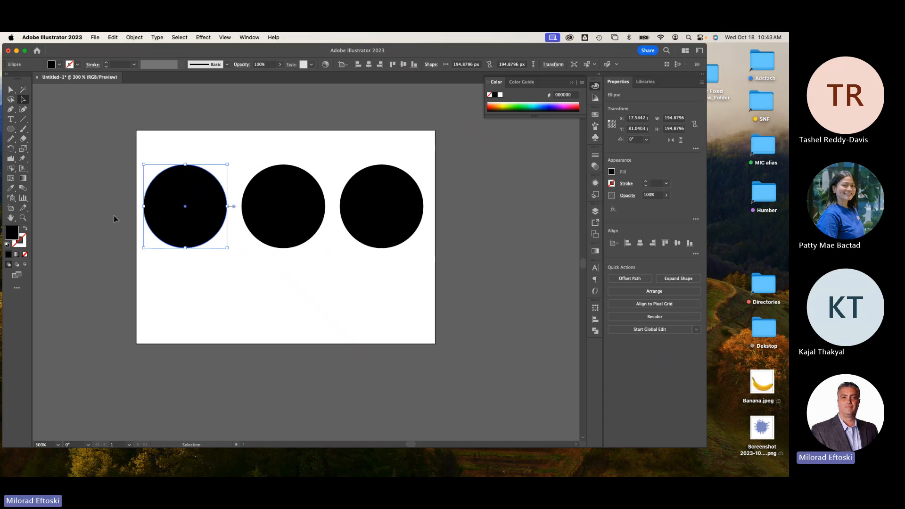
pyautogui.click(16, 255)
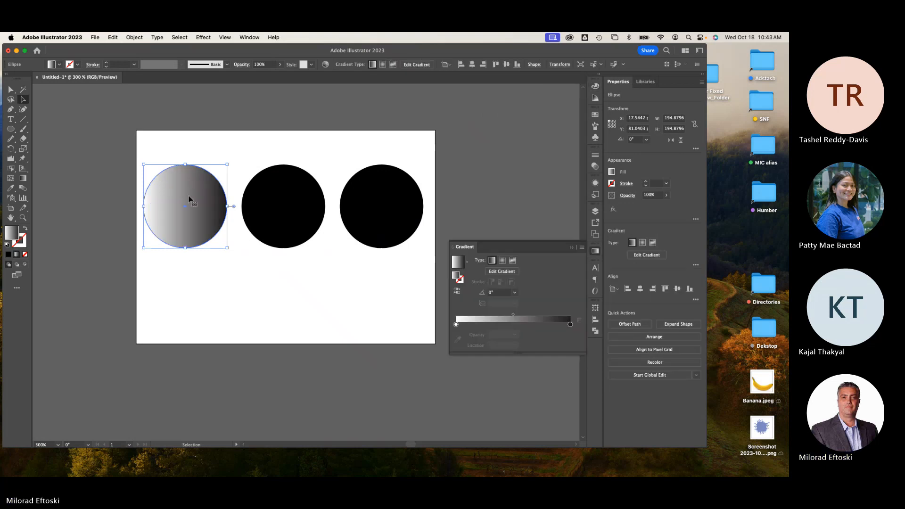
pyautogui.click(502, 261)
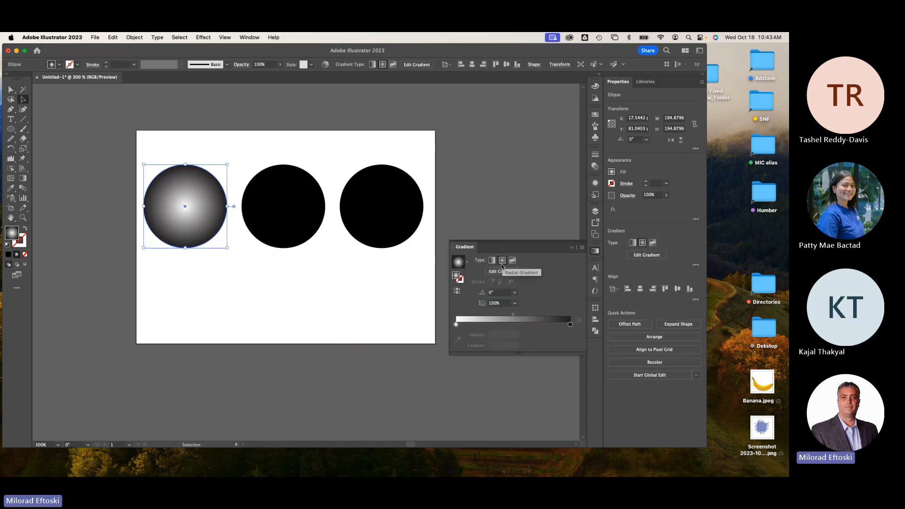
# - Redirect the first circle's radial gradient diagonally at about -47°, from an upper-left highlight to beyond the lower-right edge, and deselect it
pyautogui.click(23, 179)
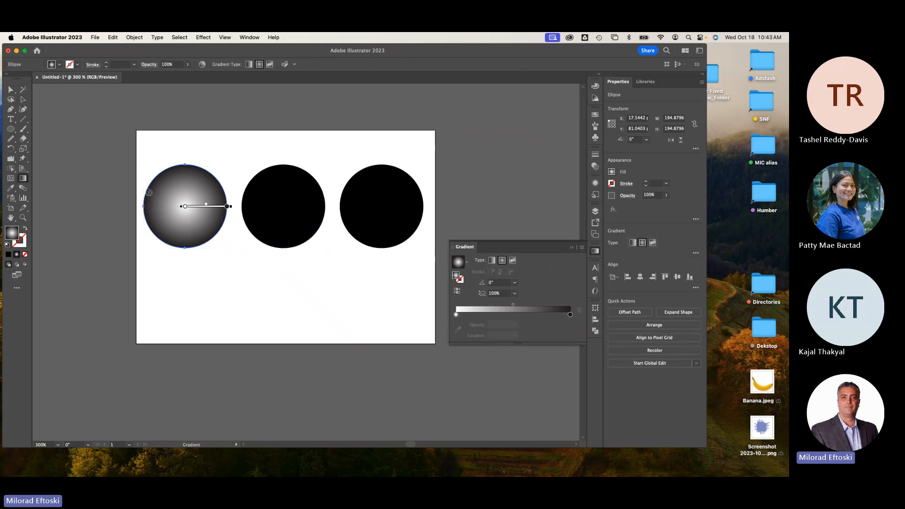
pyautogui.moveTo(172, 195); pyautogui.dragTo(236, 264)
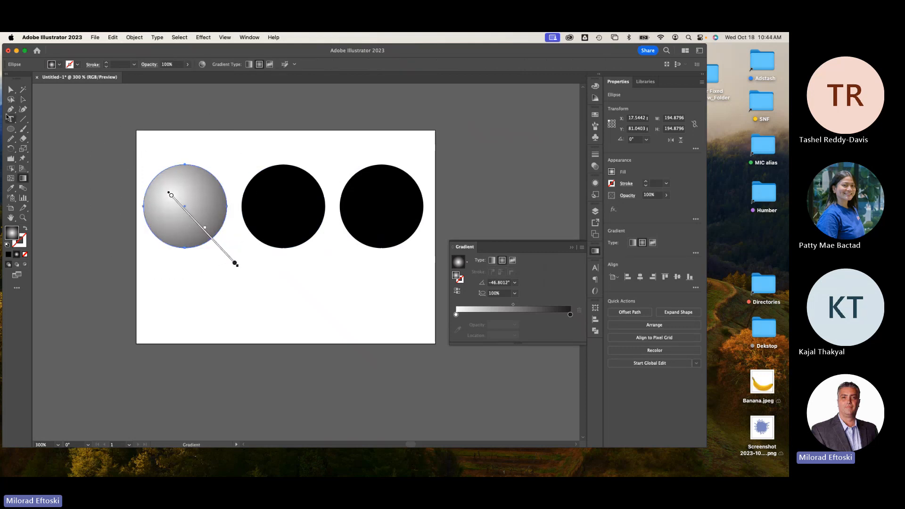
pyautogui.click(23, 99)
pyautogui.click(81, 107)
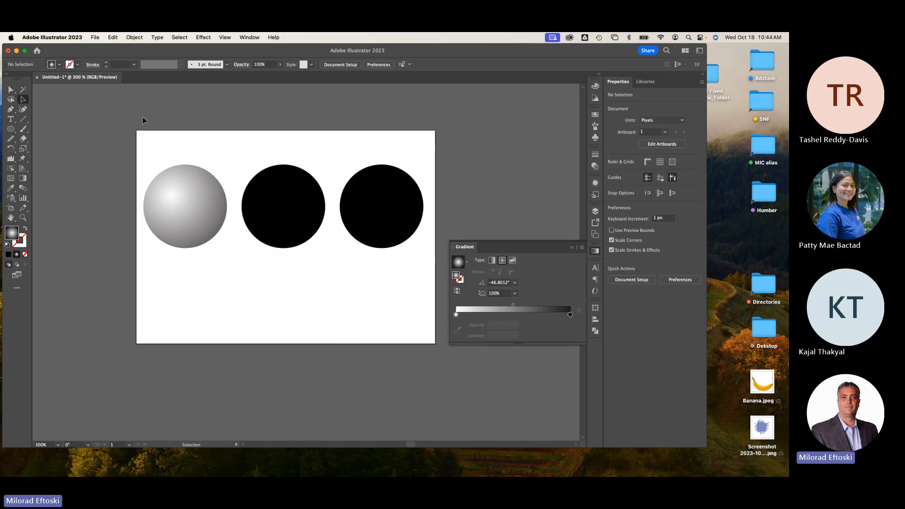
# - Draw a small circle about 14.4 px wide inside the upper-left part of the middle black circle and fill it white
pyautogui.click(277, 191)
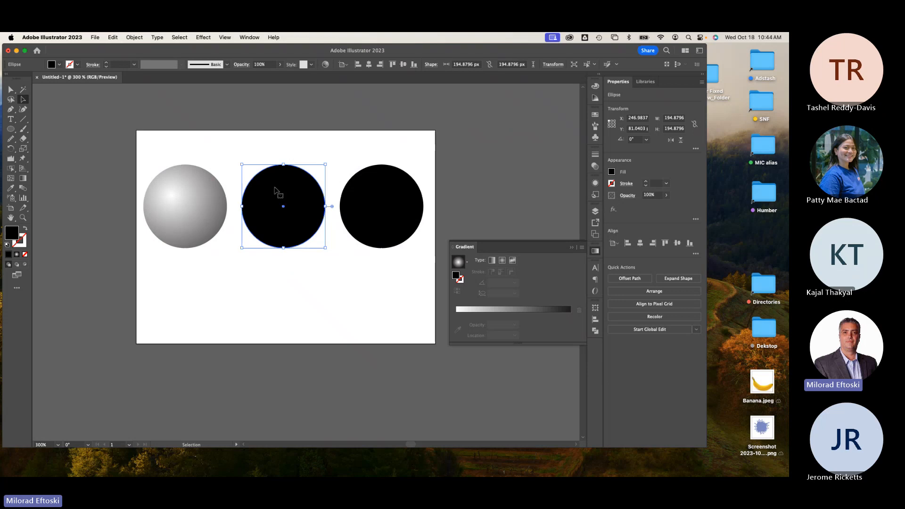
pyautogui.scroll(1, 289, 194)
pyautogui.scroll(1, 290, 195)
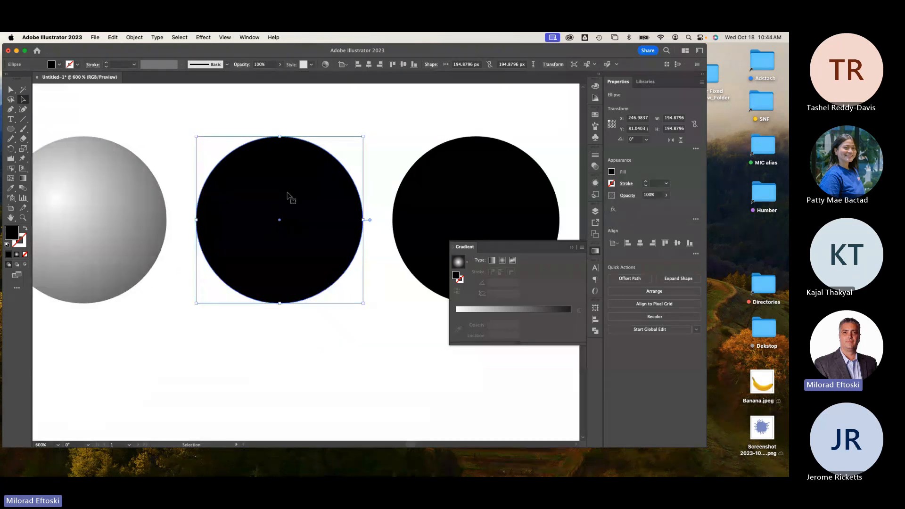
pyautogui.click(309, 117)
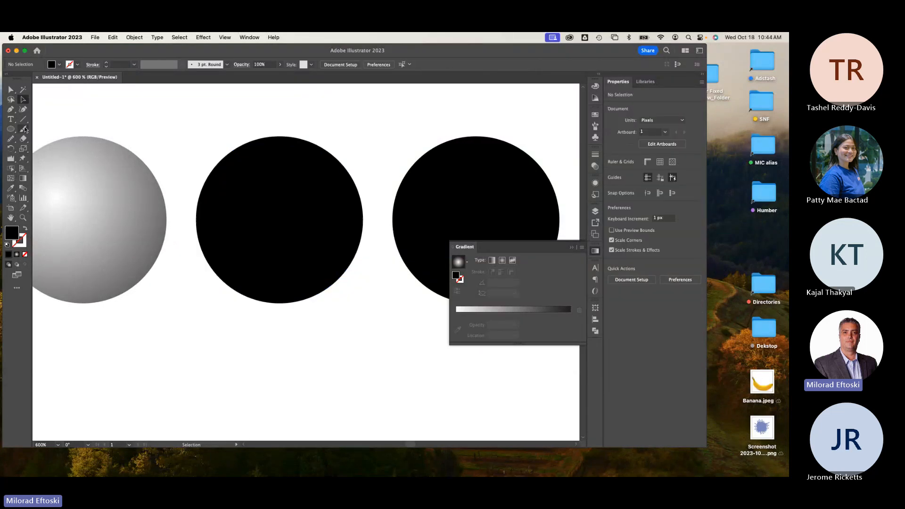
pyautogui.press('l')
pyautogui.moveTo(240, 174); pyautogui.dragTo(254, 187)
pyautogui.click(60, 64)
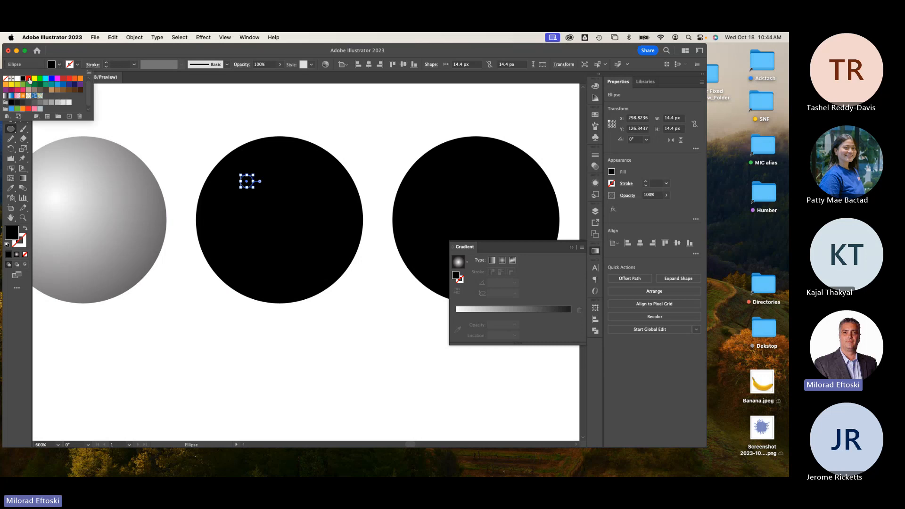
pyautogui.click(13, 83)
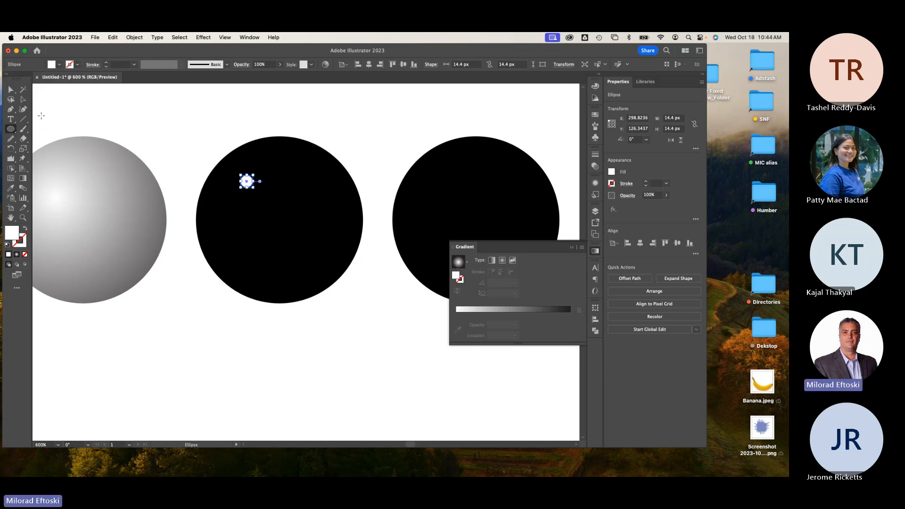
# - Move the small white circle to about X 316.5, Y 135.6 px as the middle circle's highlight, and deselect it
pyautogui.click(23, 99)
pyautogui.moveTo(253, 188)
pyautogui.mouseDown()
pyautogui.moveTo(273, 182)
pyautogui.moveTo(264, 185)
pyautogui.mouseUp()
pyautogui.moveTo(233, 219); pyautogui.dragTo(314, 208)
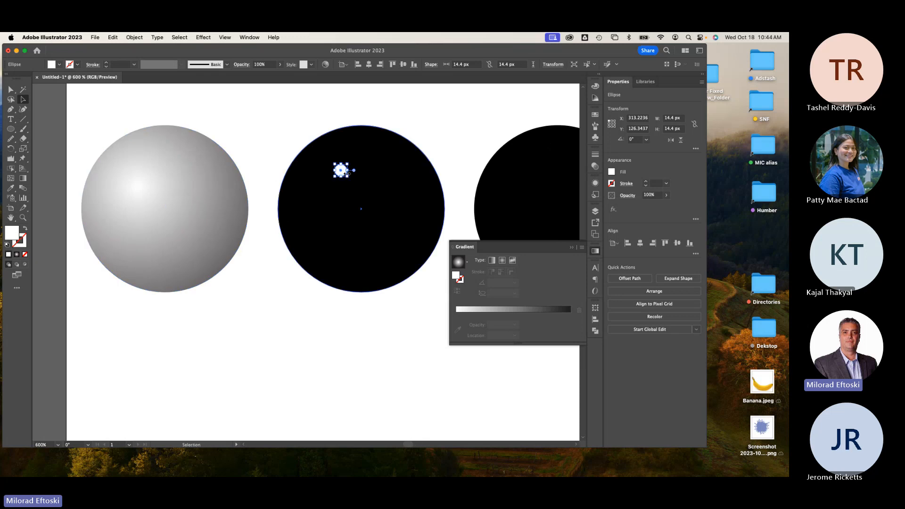
pyautogui.moveTo(341, 170); pyautogui.dragTo(345, 179)
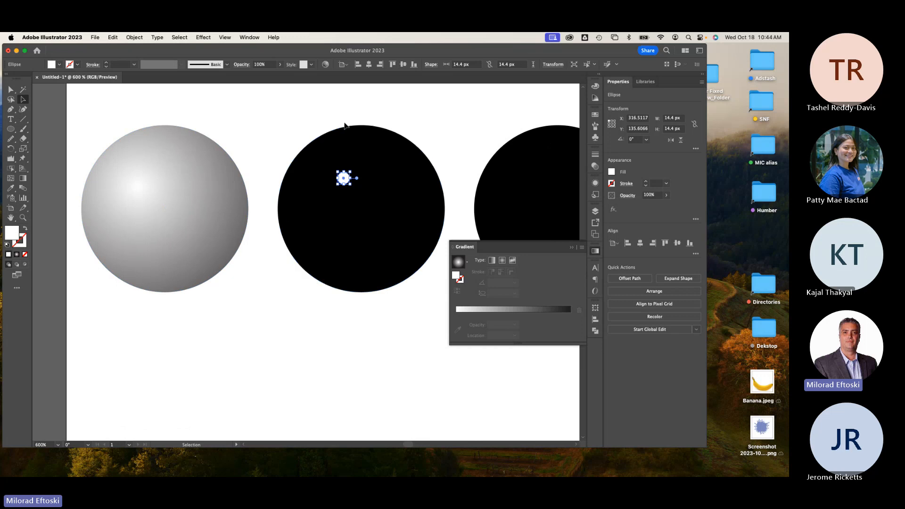
pyautogui.click(291, 117)
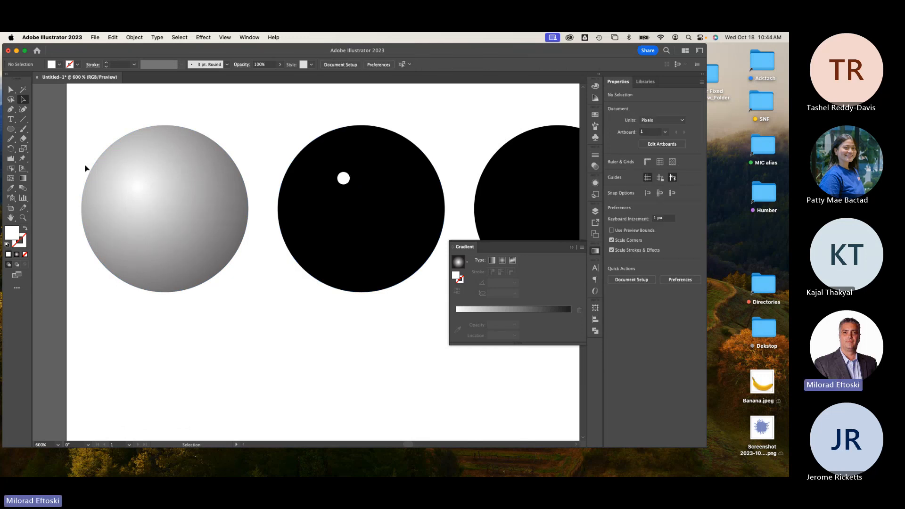
# - Blend the small white circle with the middle black circle and set the blend spacing to 999 specified steps
pyautogui.click(24, 188)
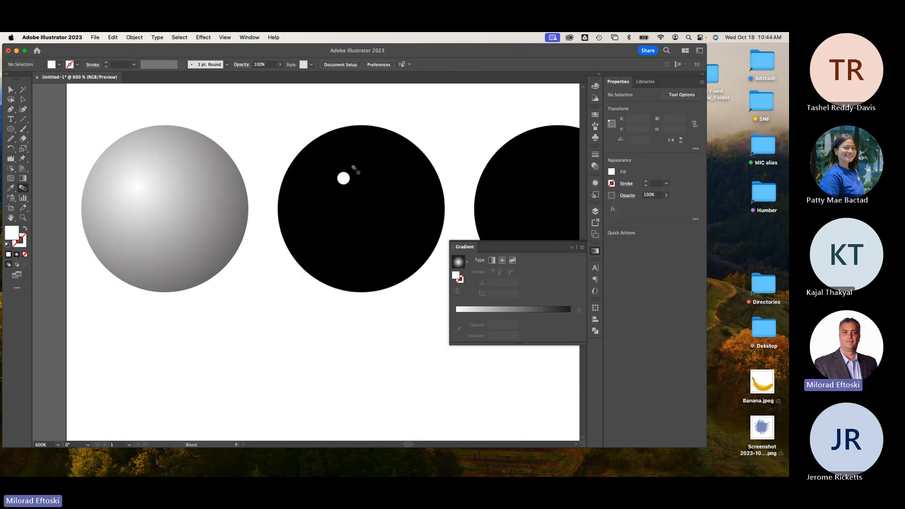
pyautogui.click(400, 217)
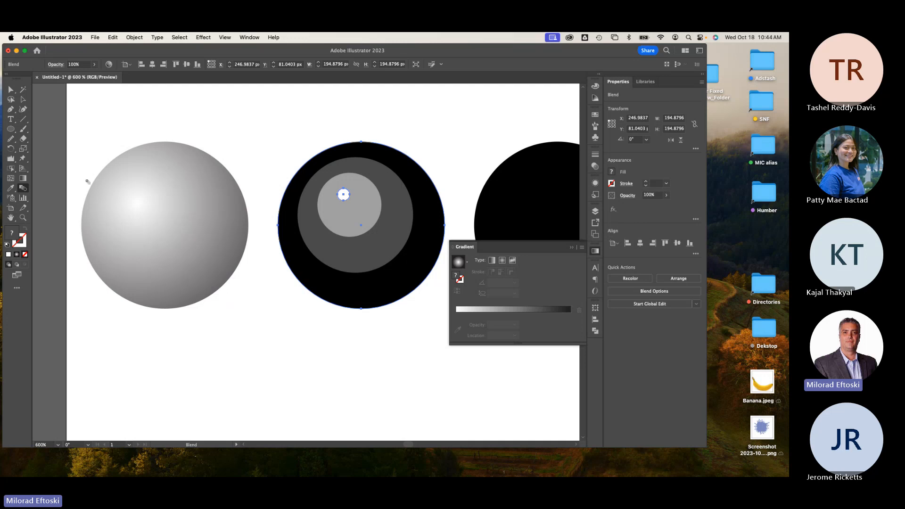
pyautogui.doubleClick(22, 188)
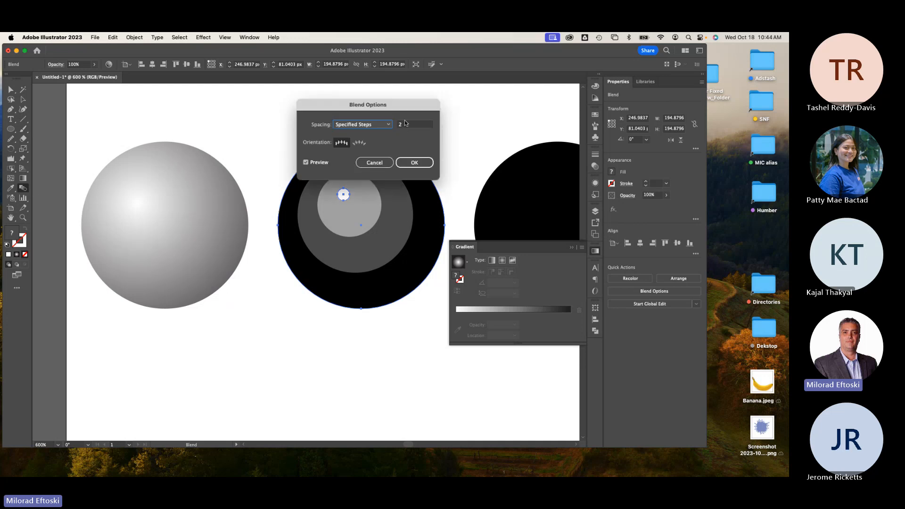
pyautogui.doubleClick(407, 123)
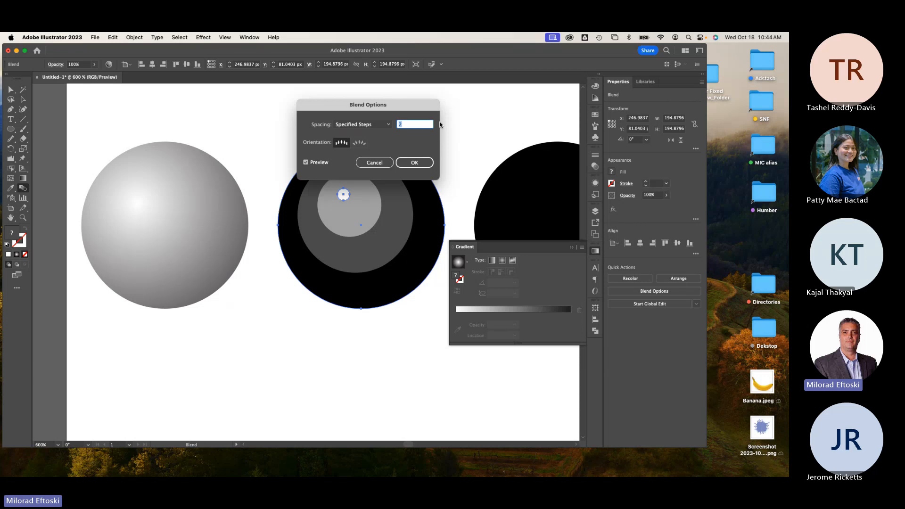
pyautogui.write('999')
pyautogui.click(413, 163)
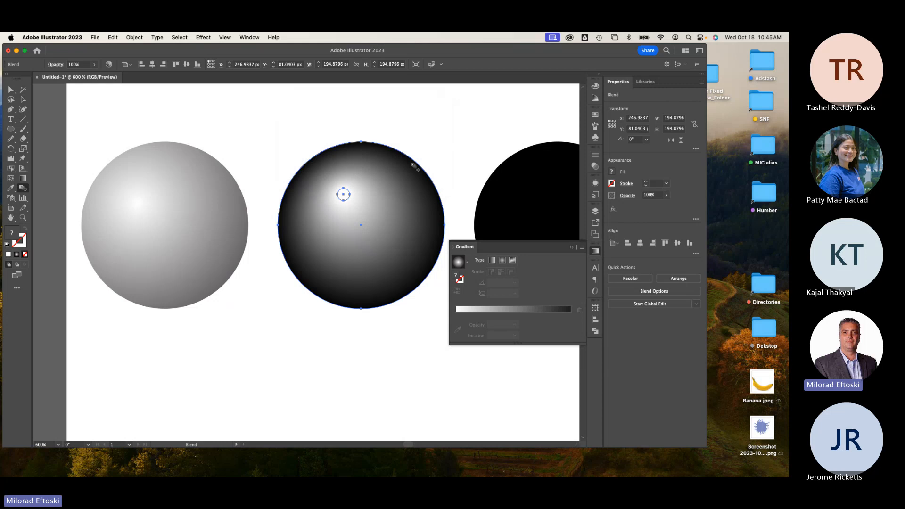
# - Try to set the middle sphere's blend to 2000 specified steps
pyautogui.doubleClick(23, 191)
pyautogui.click(417, 125)
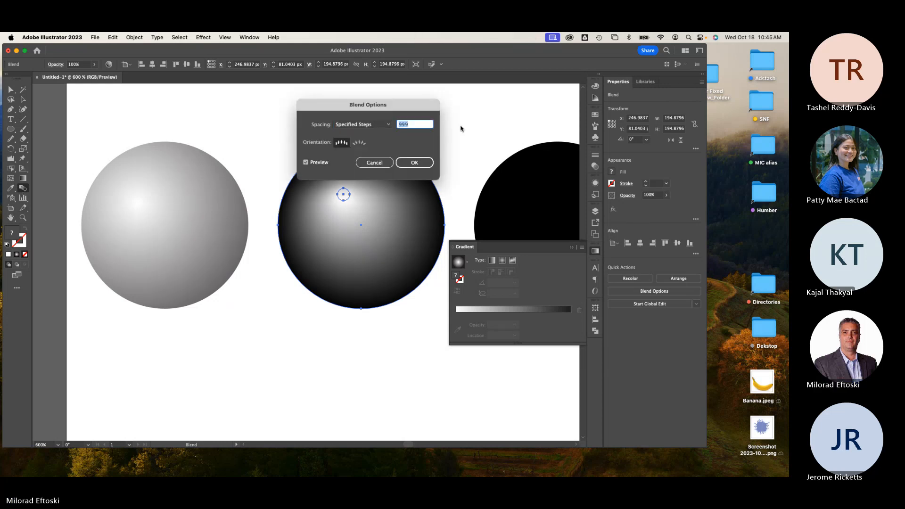
pyautogui.write('1000')
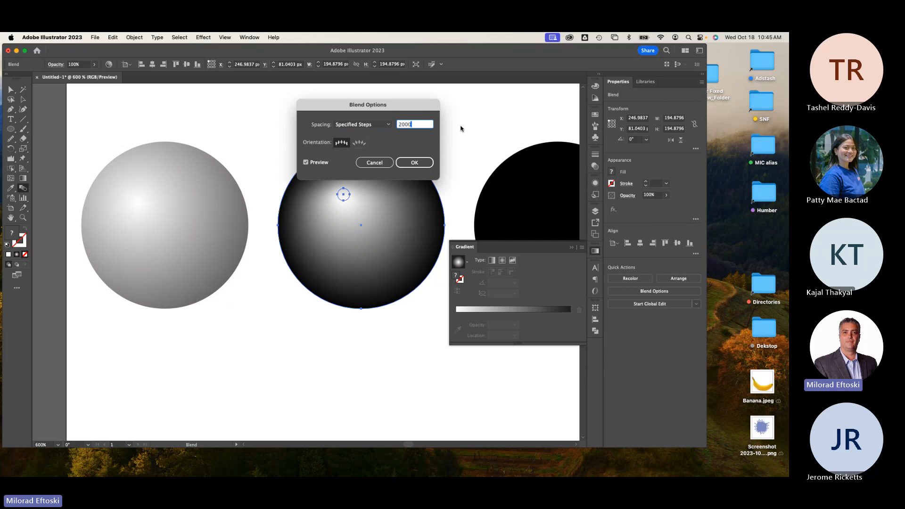
pyautogui.click(422, 163)
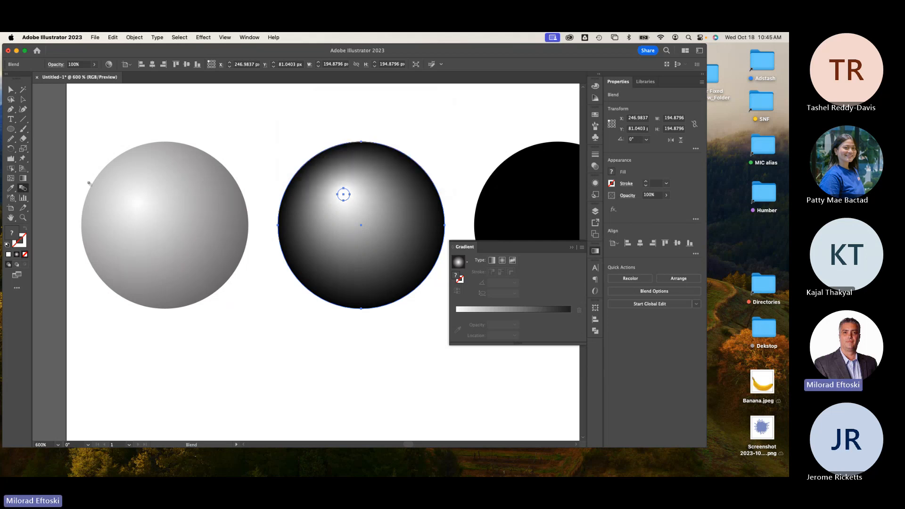
# - Set the middle sphere's blend to 256 specified steps and check it in Outline view before returning to the normal preview
pyautogui.doubleClick(23, 190)
pyautogui.click(423, 126)
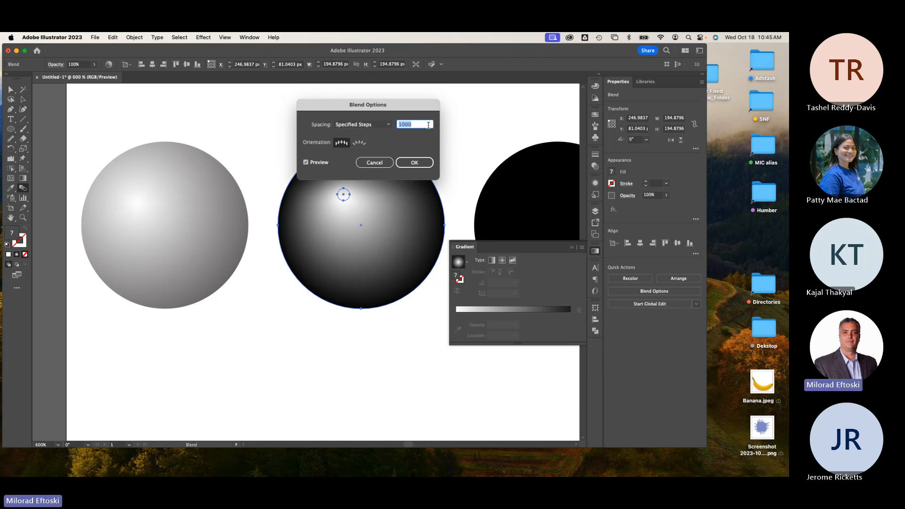
pyautogui.write('256')
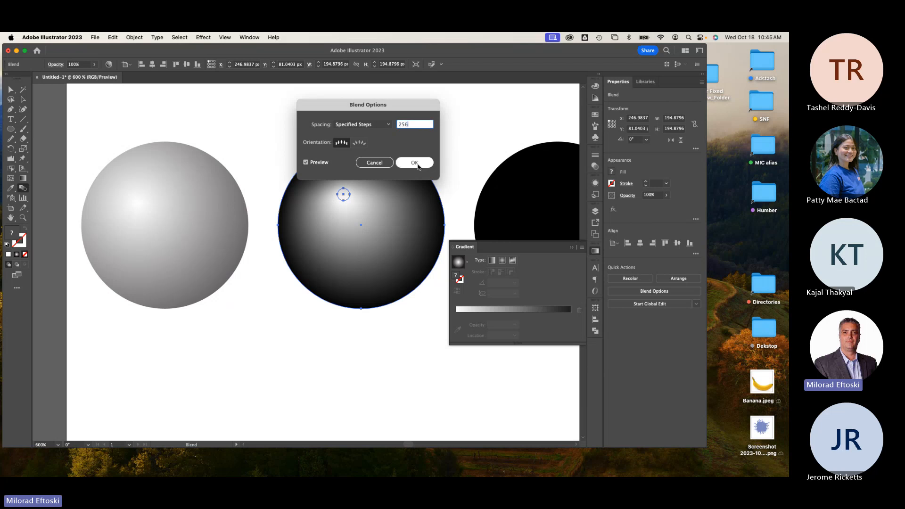
pyautogui.click(418, 165)
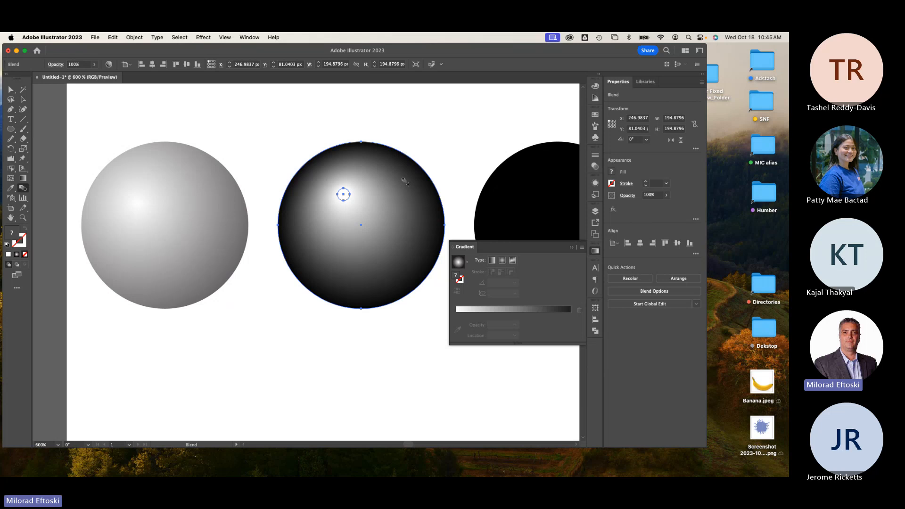
pyautogui.press('super+y')
pyautogui.press('super+y')
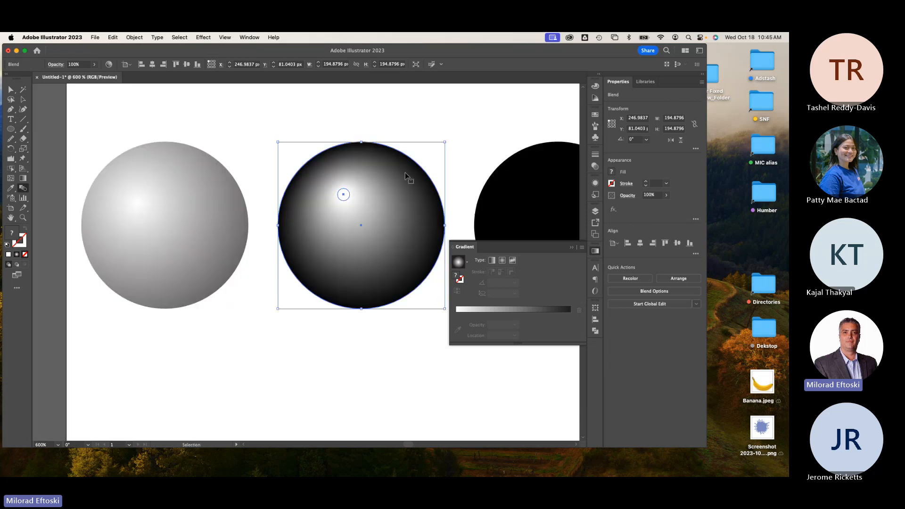
# - Toggle Outline view, try other positions for the middle sphere's white highlight circle, and reposition it in the sphere's upper-left area
pyautogui.press('super+y')
pyautogui.press('super+y')
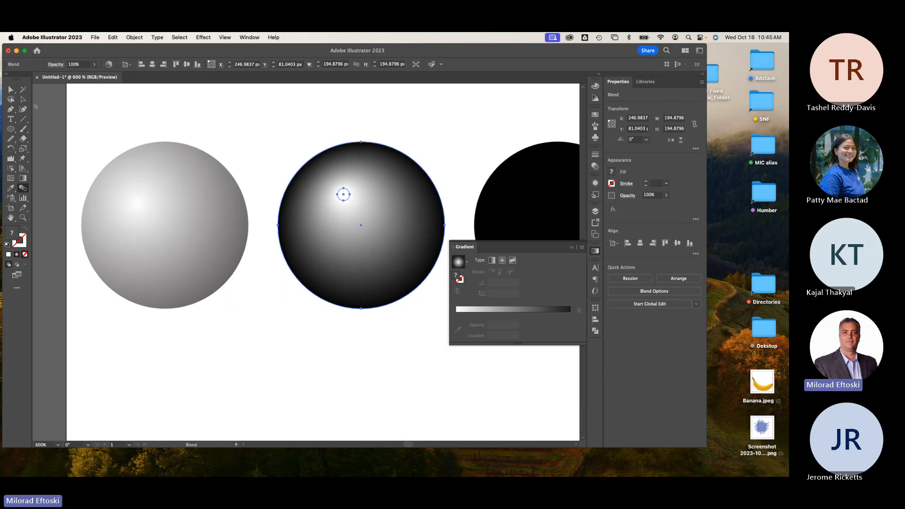
pyautogui.click(10, 89)
pyautogui.moveTo(344, 194); pyautogui.dragTo(263, 113)
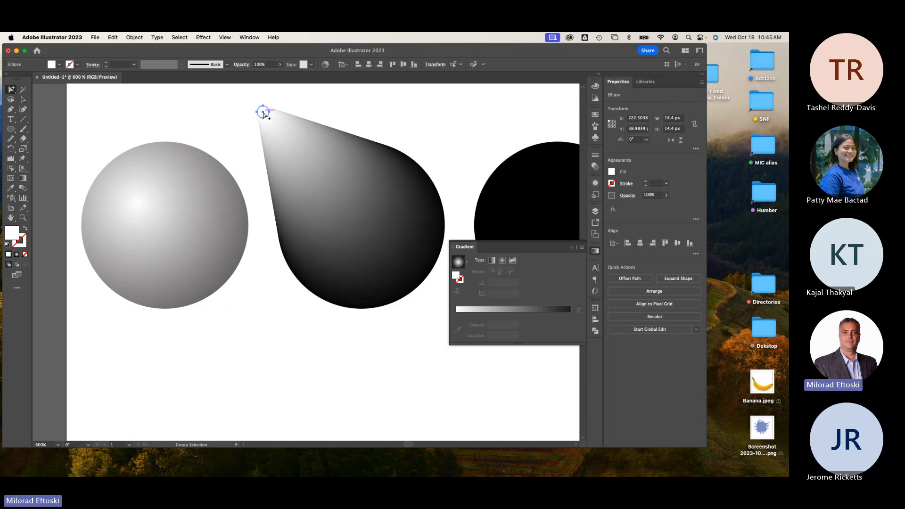
pyautogui.press('super+z')
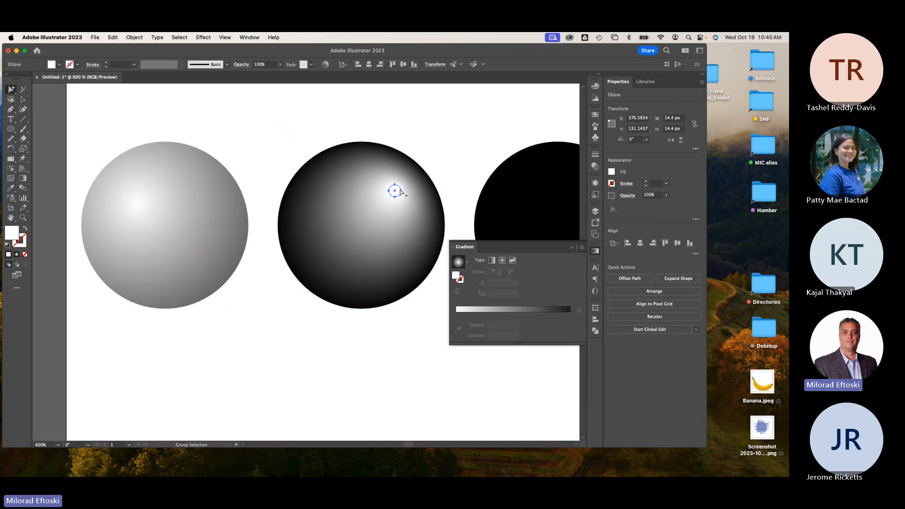
pyautogui.moveTo(399, 193); pyautogui.dragTo(343, 196)
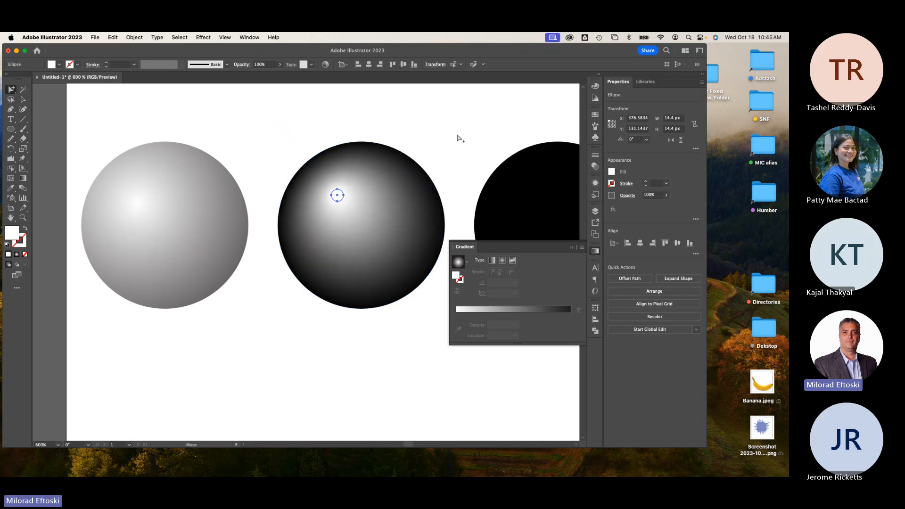
pyautogui.click(458, 135)
# - Add a mesh point at about X 539.4, Y 135.2 px in the upper-left area of the solid black circle
pyautogui.scroll(-1, 424, 186)
pyautogui.moveTo(393, 221); pyautogui.dragTo(356, 206)
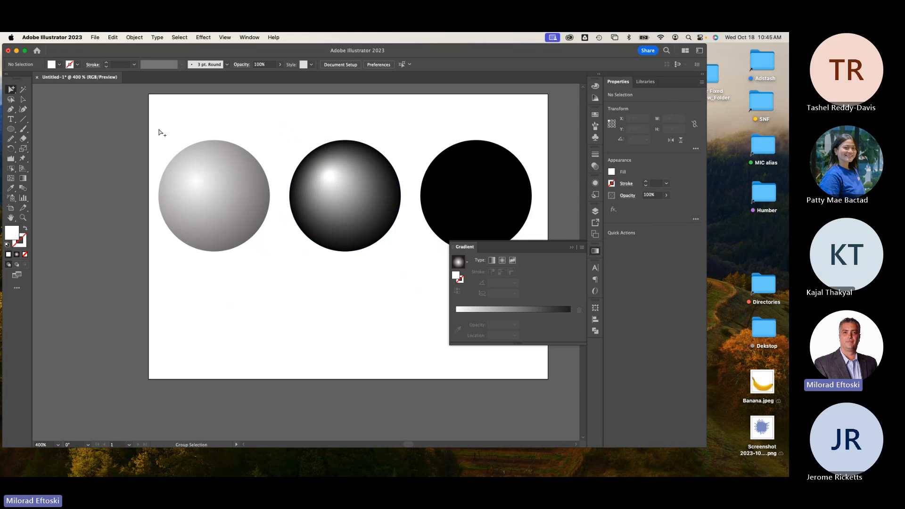
pyautogui.click(596, 252)
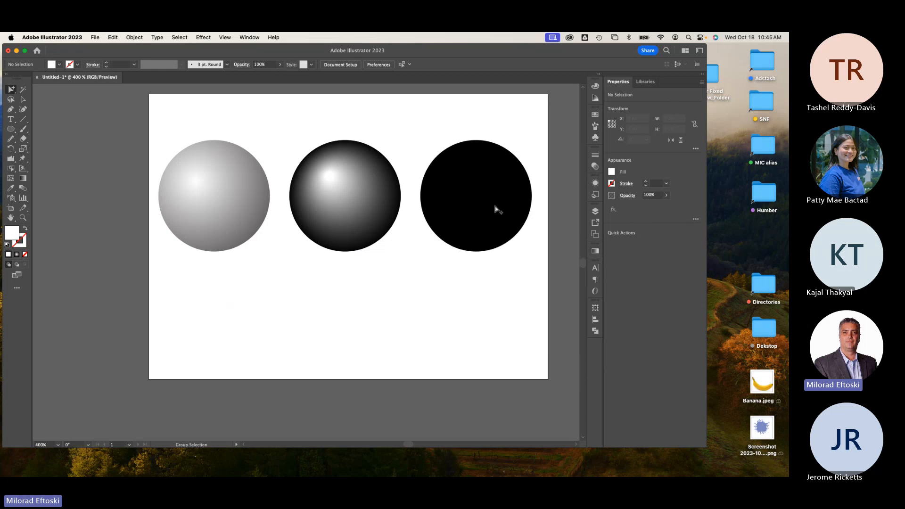
pyautogui.hscroll(5, 398, 208)
pyautogui.click(356, 194)
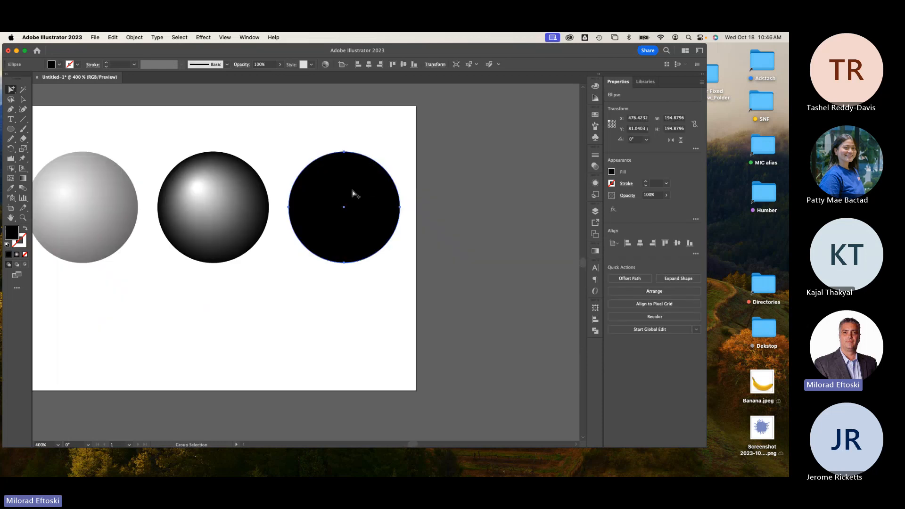
pyautogui.click(22, 99)
pyautogui.hscroll(-4, 358, 206)
pyautogui.scroll(-2, 358, 206)
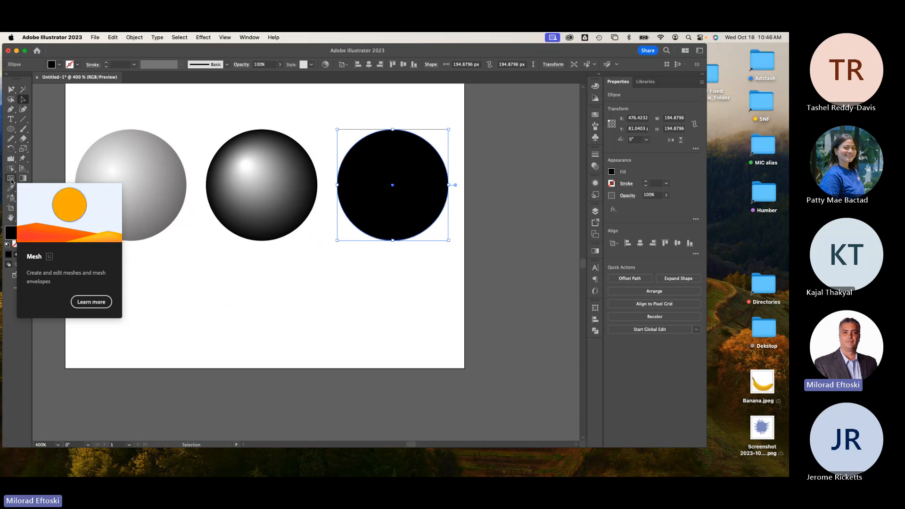
pyautogui.click(317, 340)
pyautogui.click(386, 221)
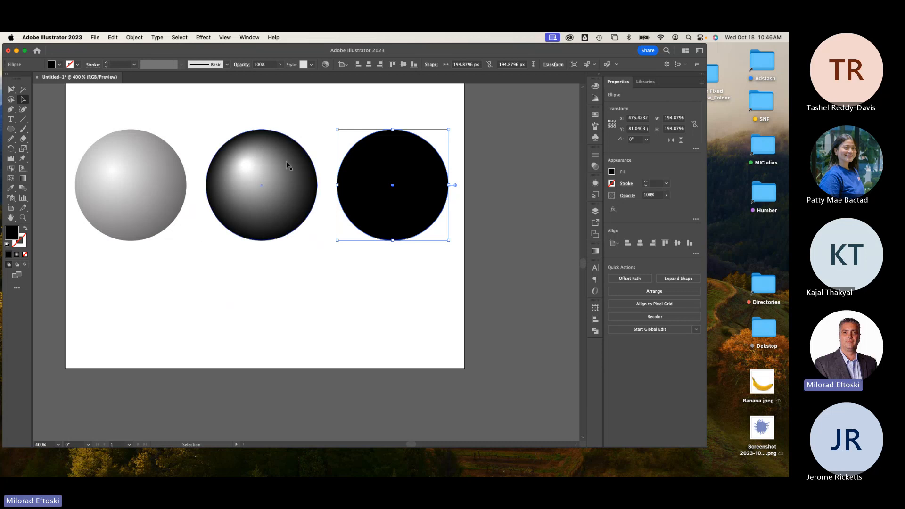
pyautogui.click(11, 178)
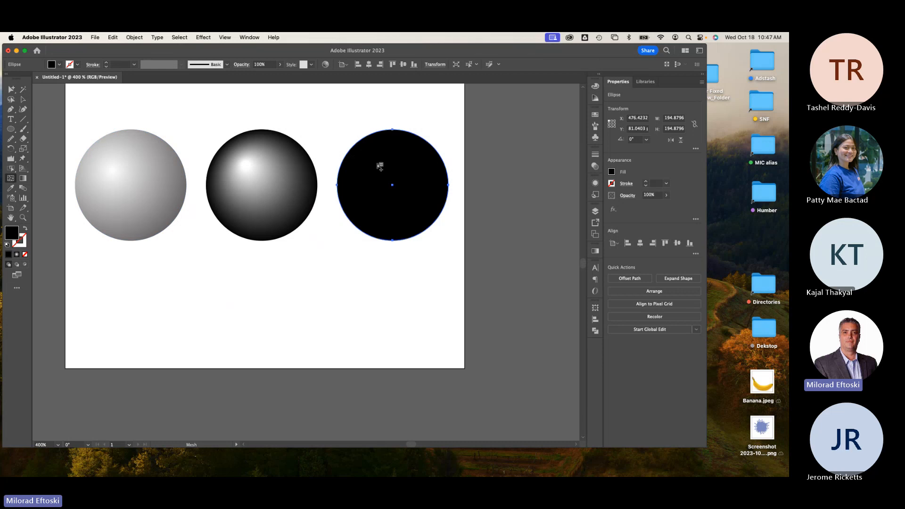
pyautogui.click(375, 162)
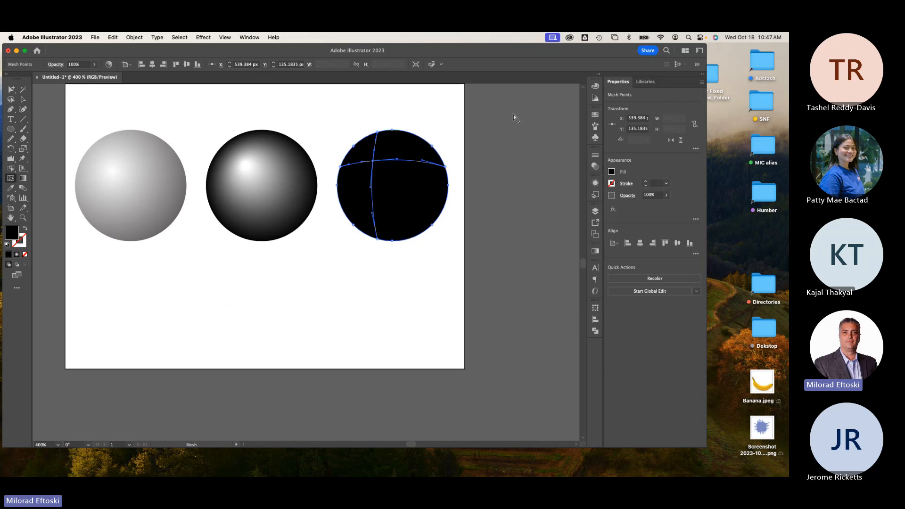
# - Fill the black circle's mesh point with white to form a highlight, and deselect the circle
pyautogui.click(595, 115)
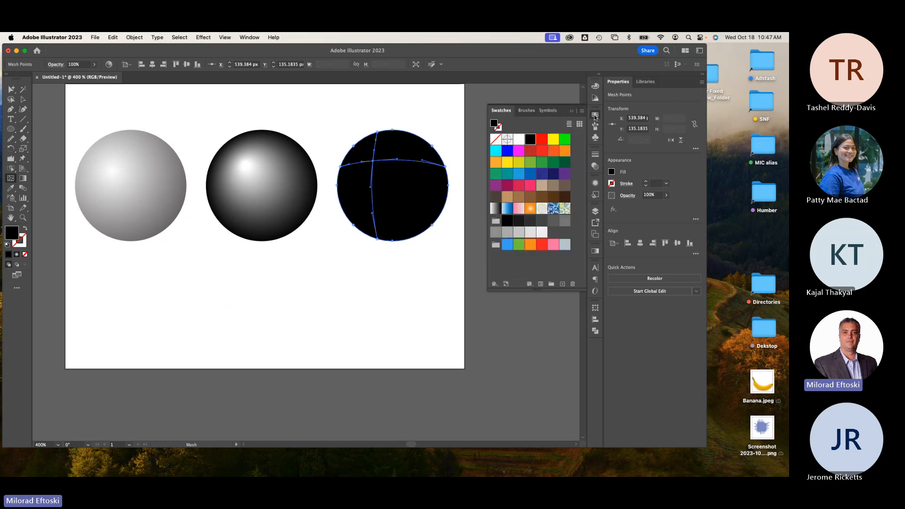
pyautogui.click(520, 139)
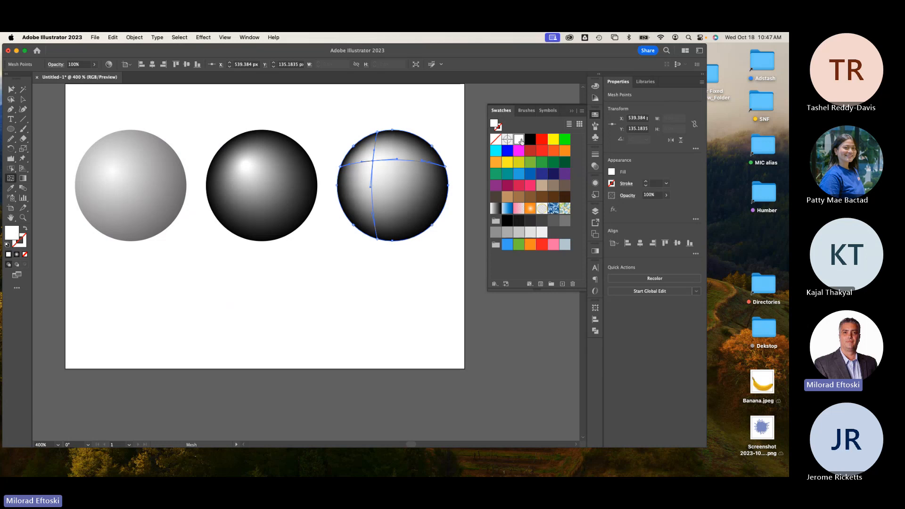
pyautogui.moveTo(373, 160)
pyautogui.mouseDown()
pyautogui.moveTo(405, 156)
pyautogui.moveTo(388, 176)
pyautogui.moveTo(370, 154)
pyautogui.mouseUp()
pyautogui.click(23, 99)
pyautogui.click(115, 103)
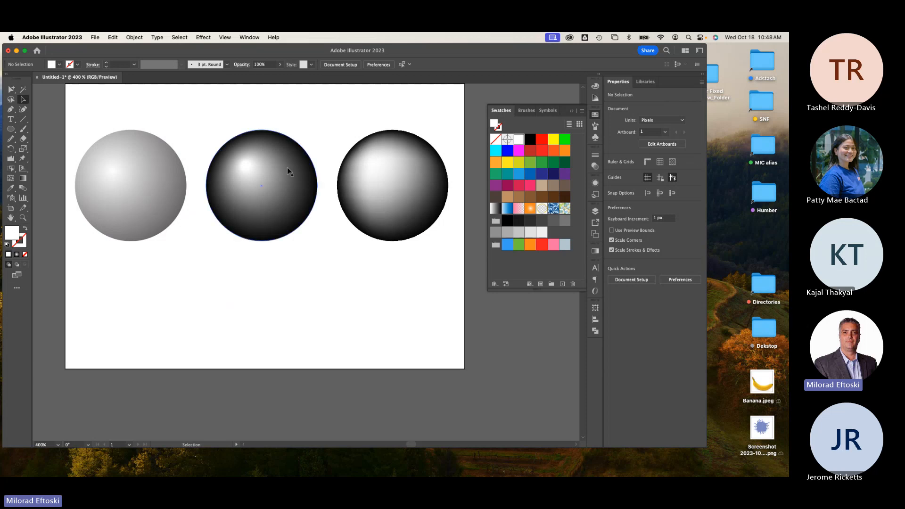
# - Try adding a mesh point in the upper-right area of the mesh sphere and filling it with magenta
pyautogui.scroll(5, 386, 192)
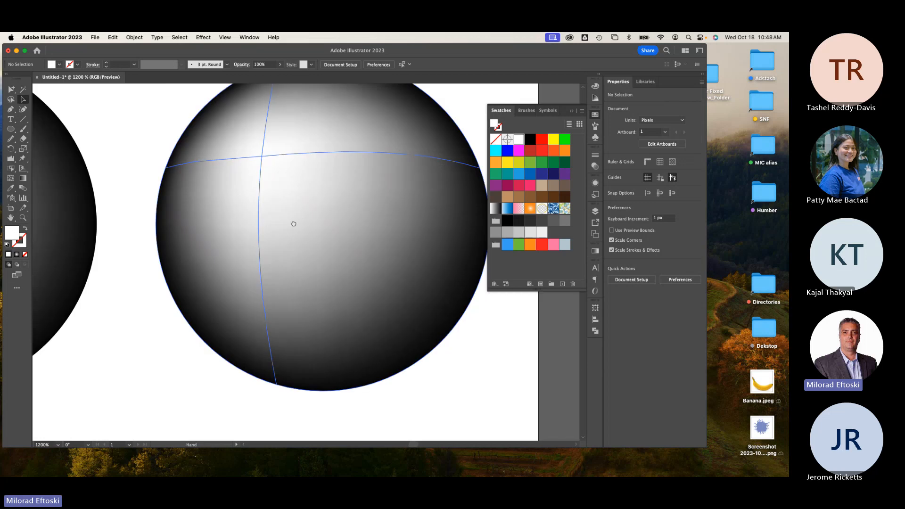
pyautogui.click(255, 162)
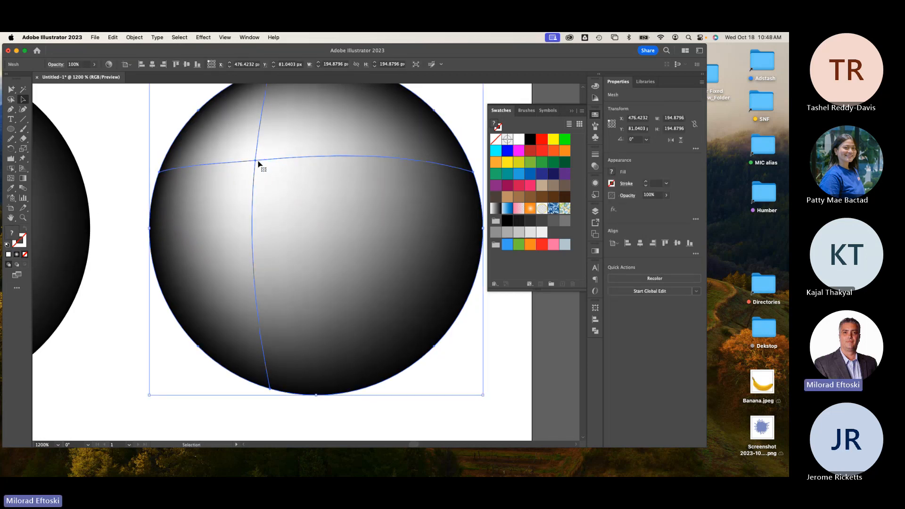
pyautogui.scroll(-2, 255, 163)
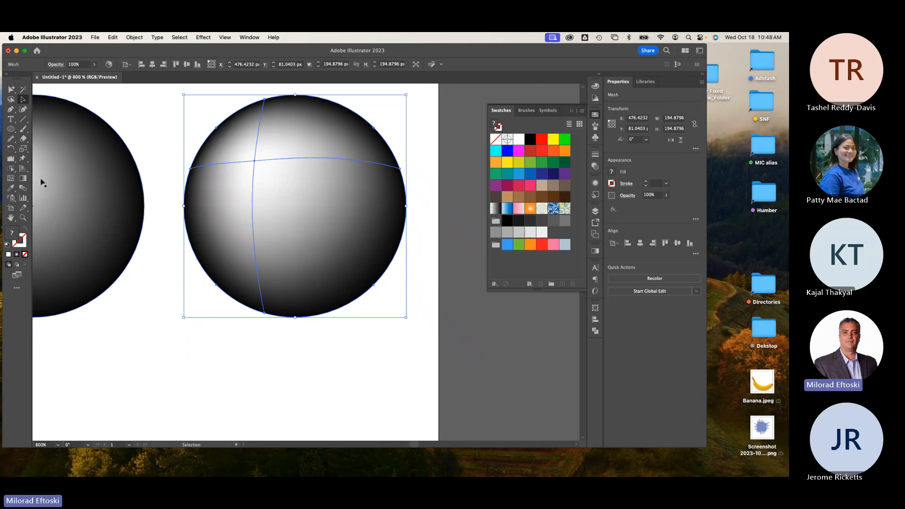
pyautogui.click(16, 179)
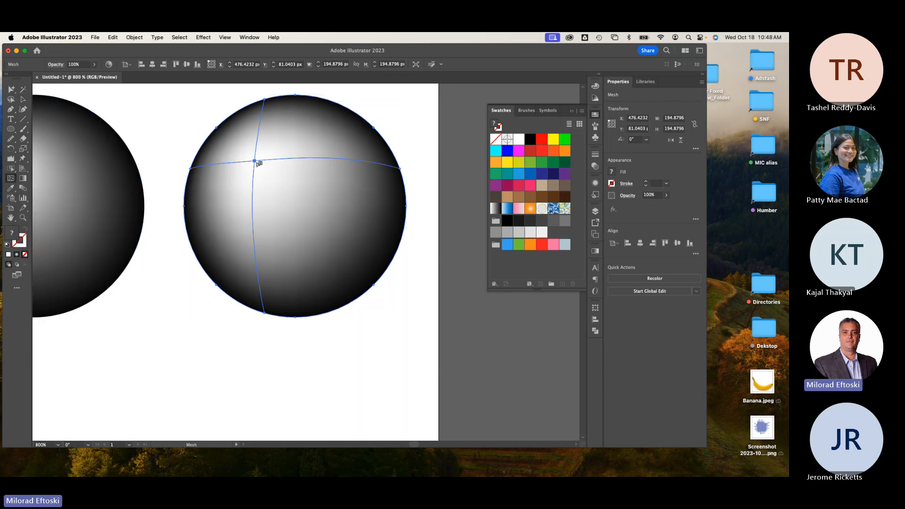
pyautogui.click(342, 151)
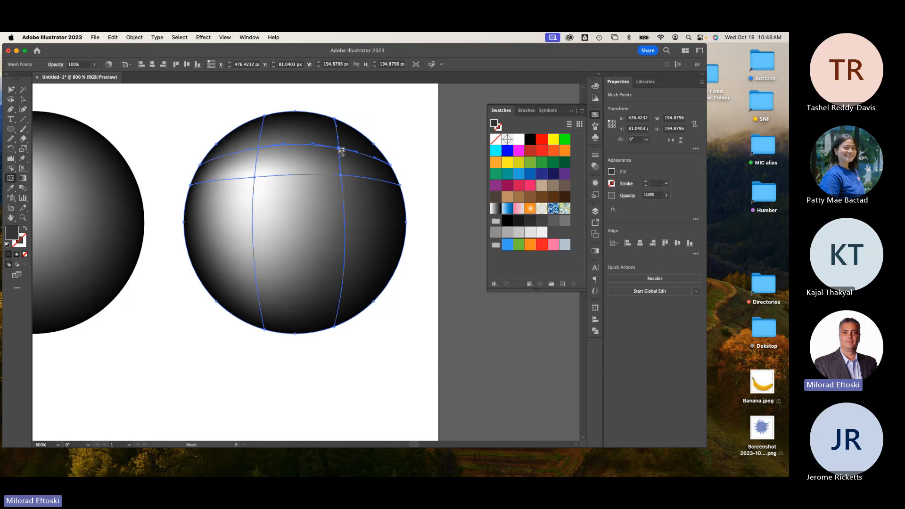
pyautogui.click(519, 151)
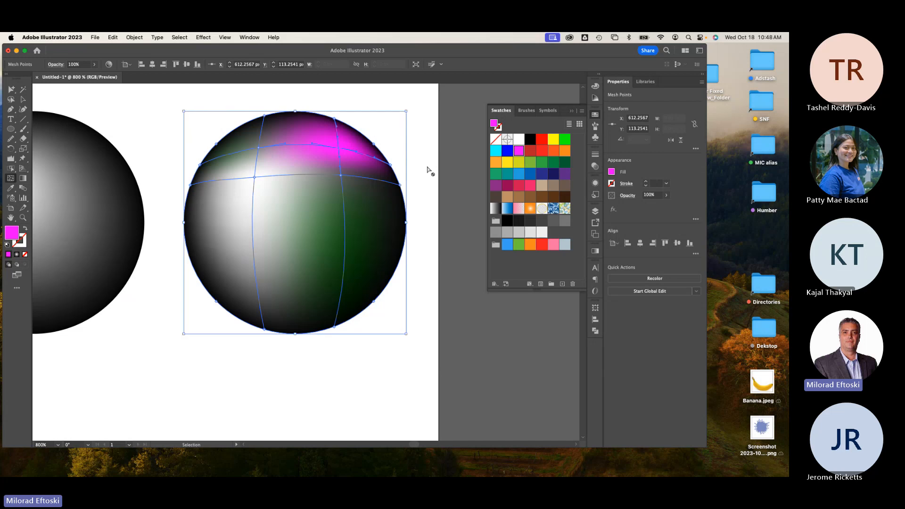
# - Undo the magenta fill and the extra mesh point in the sphere's upper-right area
pyautogui.press('super+z')
pyautogui.press('super+z')
pyautogui.press('super+z')
pyautogui.press('super+z')
pyautogui.press('super+z')
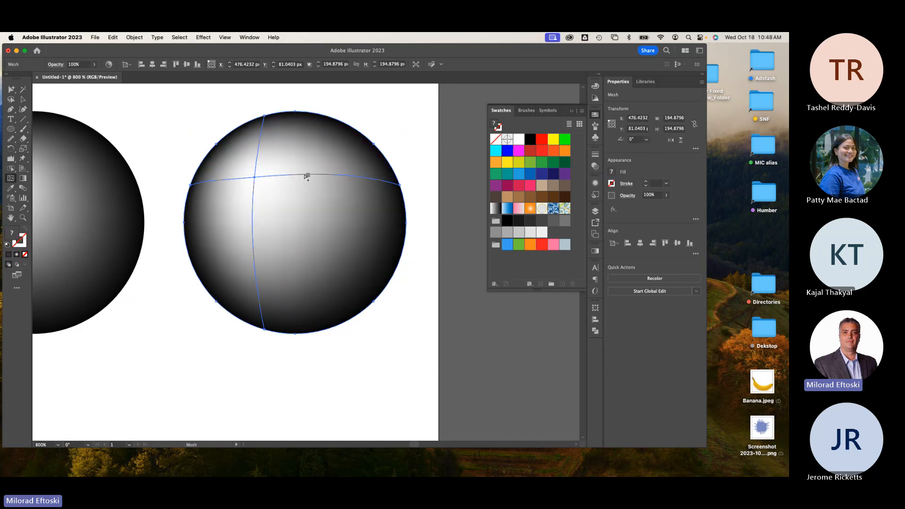
# - Add a green mesh point on the horizontal mesh line's right part and another green one below it on the vertical line
pyautogui.click(348, 177)
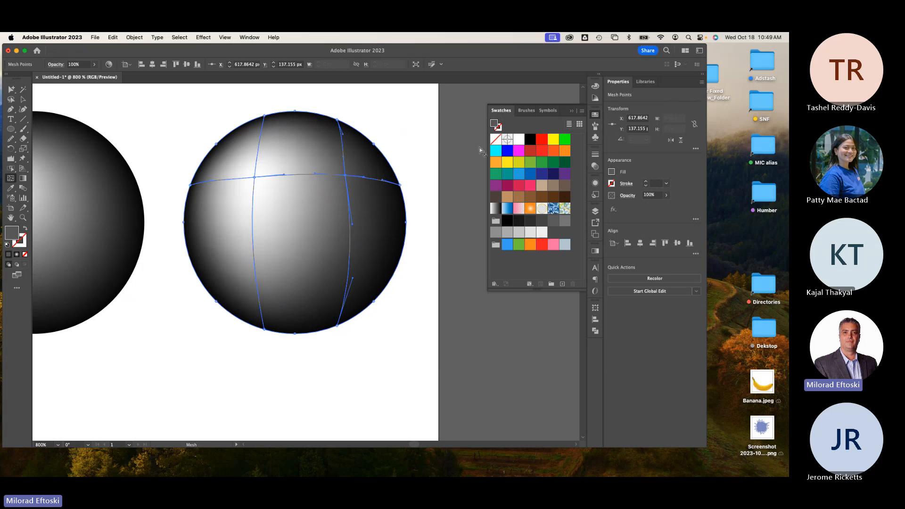
pyautogui.click(565, 140)
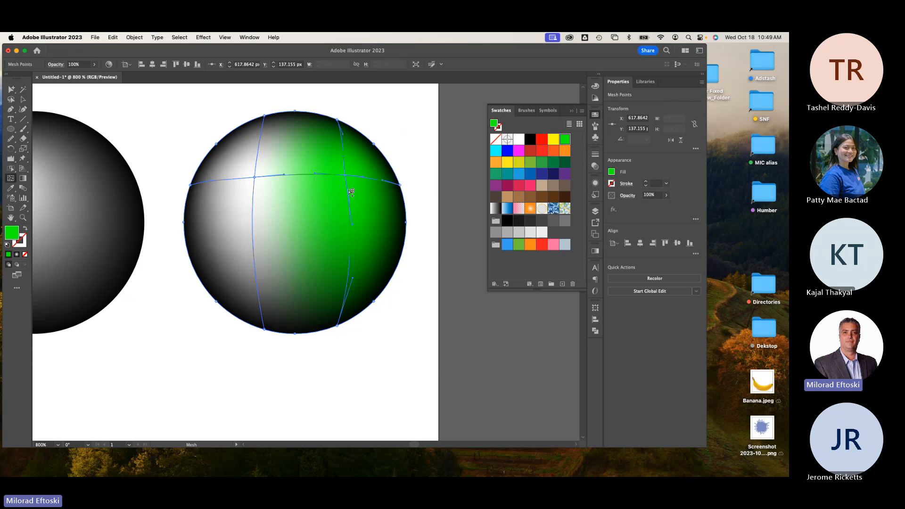
pyautogui.click(349, 275)
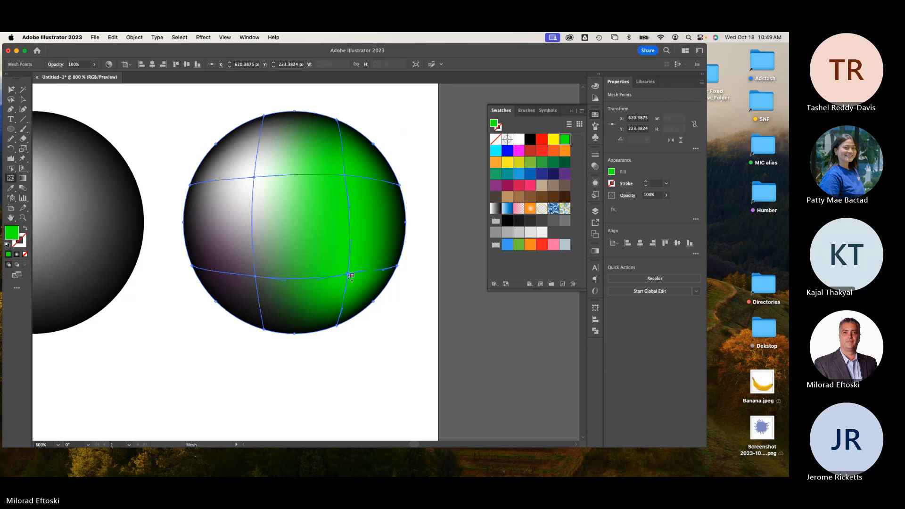
# - Try adding many more green mesh points across the sphere to build a denser mesh
pyautogui.click(361, 259)
pyautogui.click(302, 243)
pyautogui.click(232, 210)
pyautogui.click(307, 179)
pyautogui.scroll(1, 290, 164)
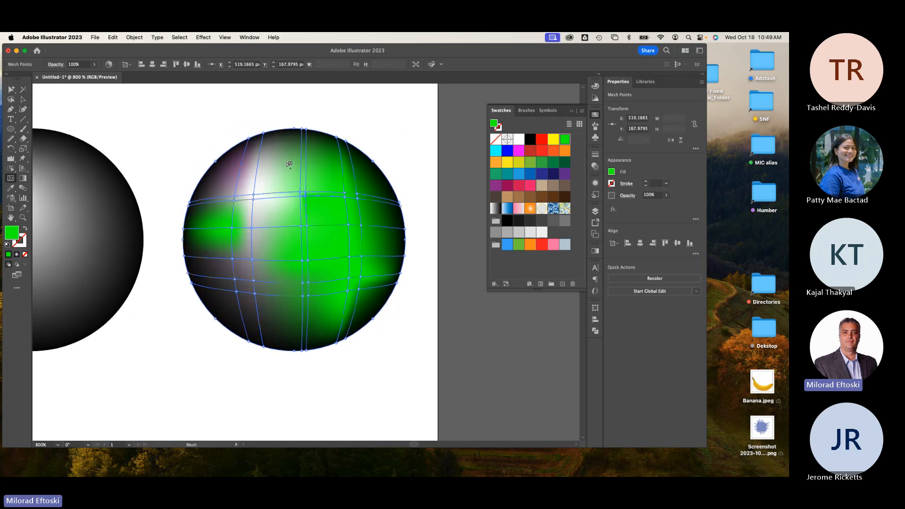
pyautogui.scroll(1, 289, 164)
pyautogui.click(280, 147)
pyautogui.scroll(1, 247, 217)
pyautogui.click(247, 217)
pyautogui.click(279, 222)
pyautogui.scroll(2, 281, 222)
pyautogui.click(338, 217)
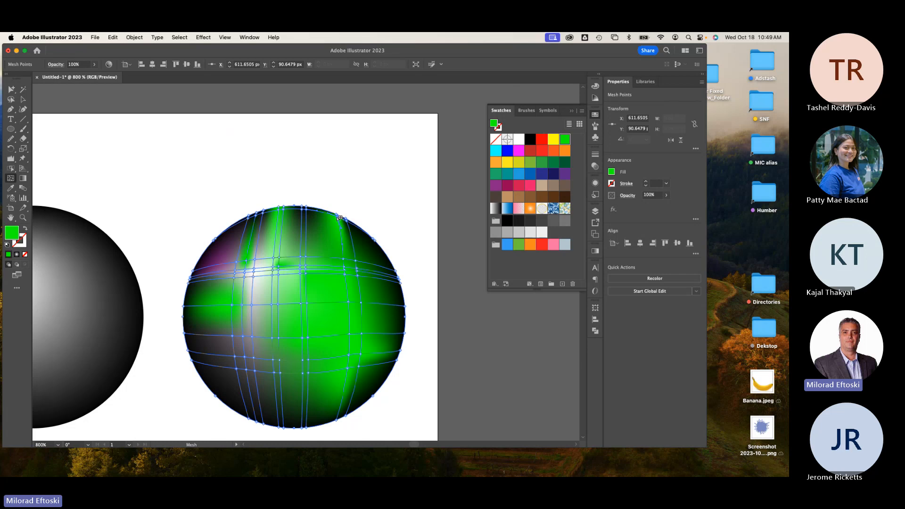
pyautogui.moveTo(342, 312); pyautogui.dragTo(320, 250)
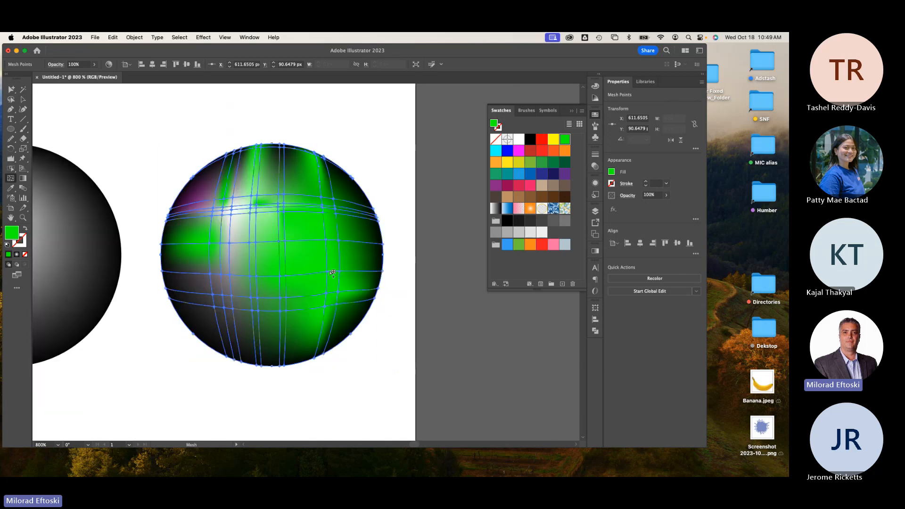
# - Undo the additional green mesh points, back to the mesh with two horizontal and two vertical lines
pyautogui.press('super+z')
pyautogui.press('super+z')
pyautogui.press('super+z')
pyautogui.press('super+z')
pyautogui.press('super+z')
pyautogui.press('super+z')
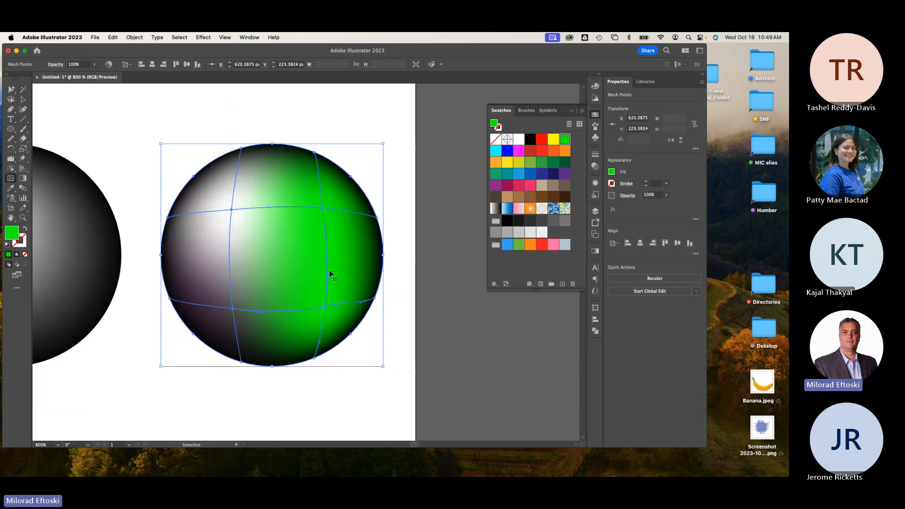
# - Recolour the sphere's lower-right mesh point magenta, the lower-left one yellow and the upper-left one cyan
pyautogui.click(327, 313)
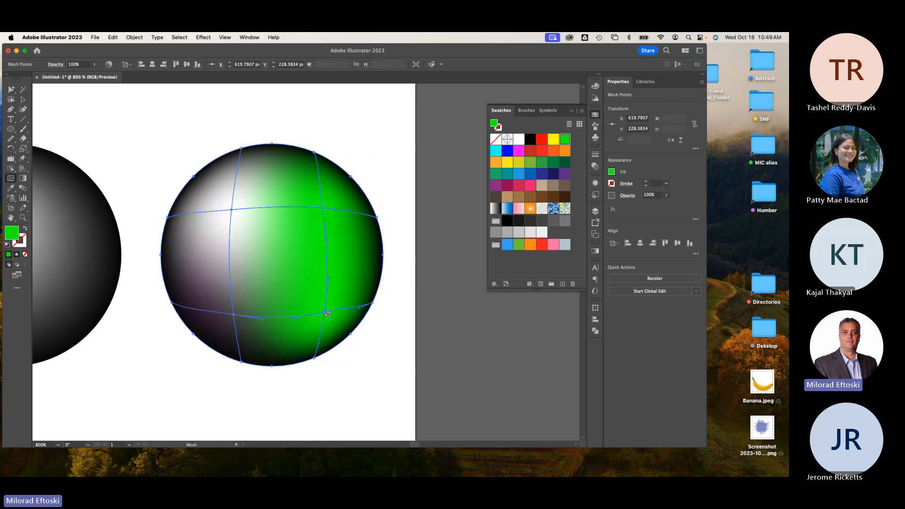
pyautogui.click(519, 152)
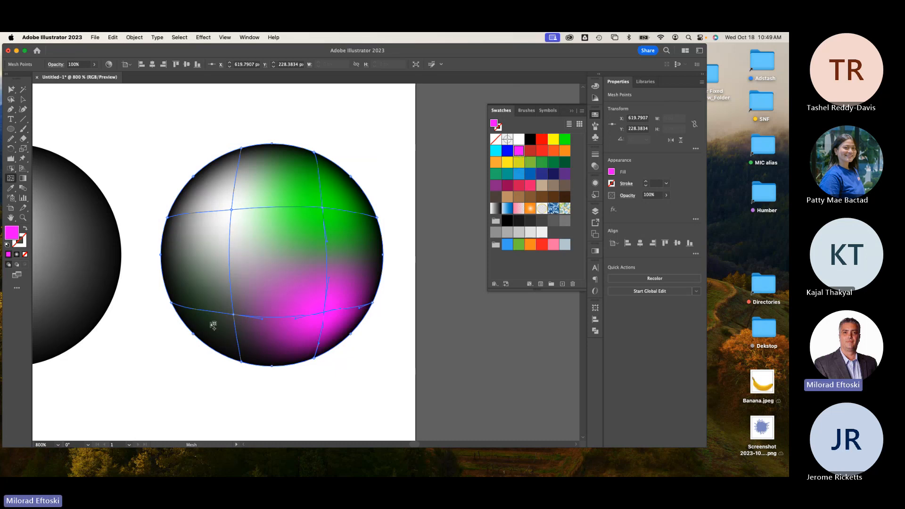
pyautogui.click(235, 315)
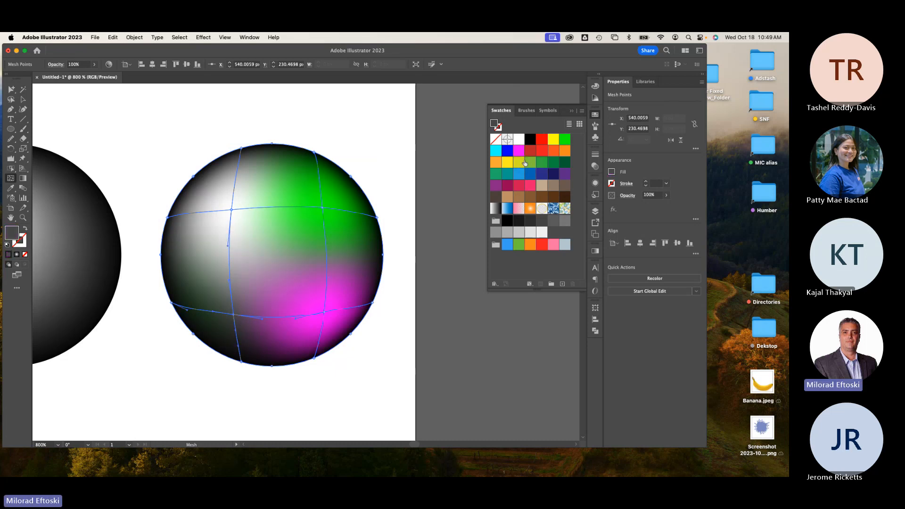
pyautogui.click(508, 163)
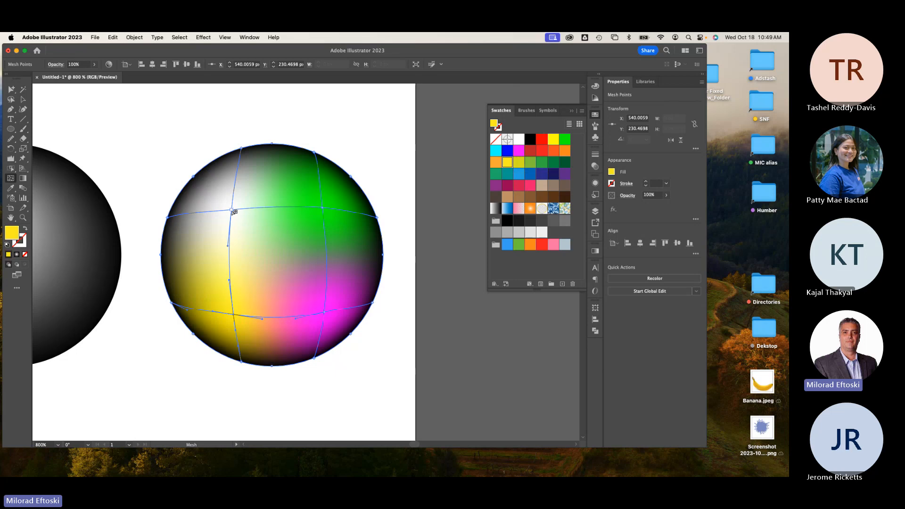
pyautogui.click(234, 211)
pyautogui.click(497, 153)
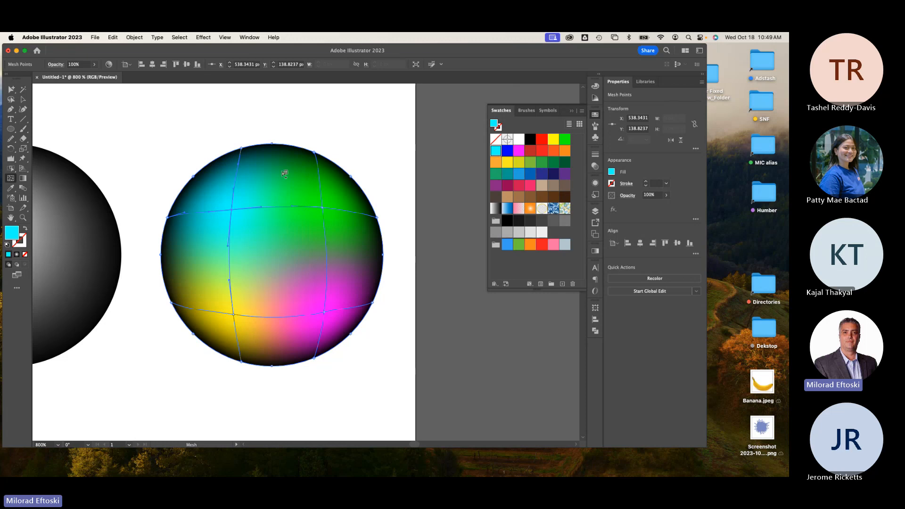
# - Adjust the sphere's cyan and green upper mesh points slightly with Direct Selection, and deselect the sphere
pyautogui.click(14, 90)
pyautogui.moveTo(13, 90); pyautogui.dragTo(56, 93)
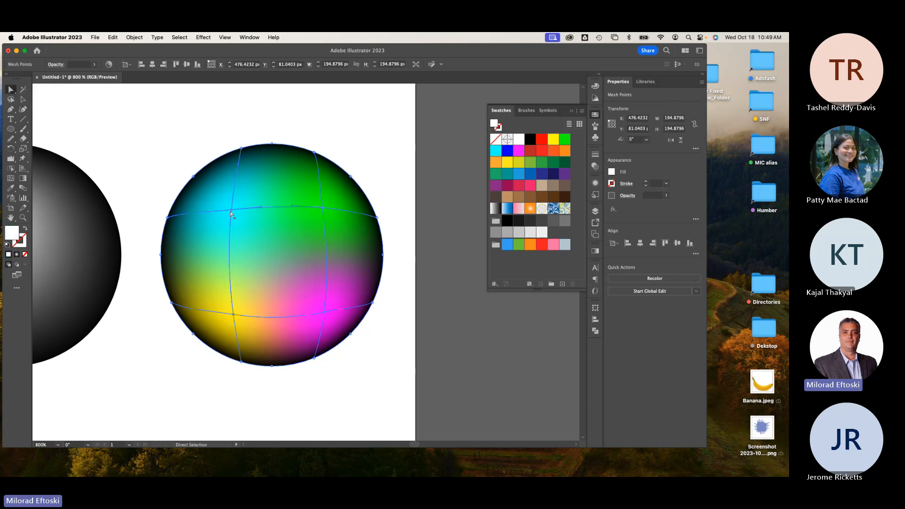
pyautogui.moveTo(256, 211)
pyautogui.mouseDown()
pyautogui.moveTo(216, 210)
pyautogui.moveTo(245, 218)
pyautogui.mouseUp()
pyautogui.moveTo(324, 210); pyautogui.dragTo(332, 205)
pyautogui.click(373, 168)
pyautogui.scroll(-2, 324, 246)
pyautogui.scroll(-1, 324, 245)
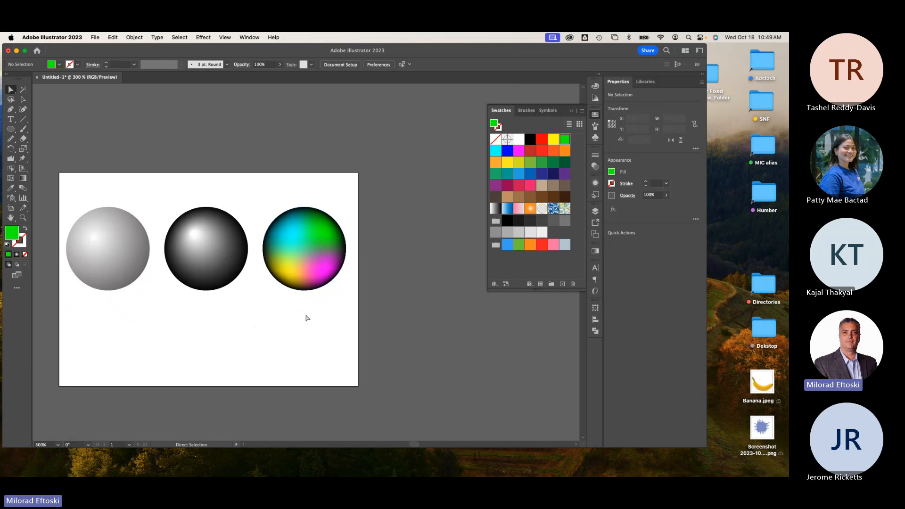
# - Rotate the multicolour mesh sphere about 11° clockwise, repeat the rotation until its yellow area is uppermost, and deselect it
pyautogui.moveTo(275, 322); pyautogui.dragTo(314, 301)
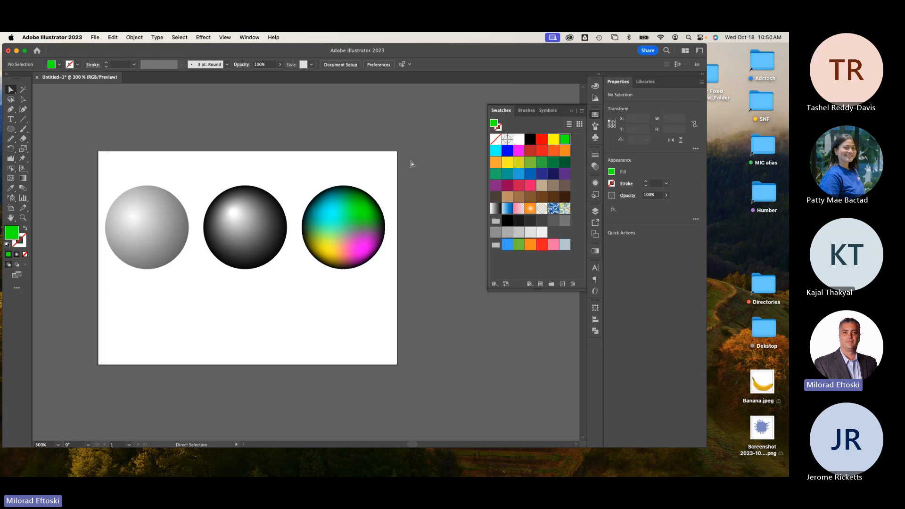
pyautogui.press('a')
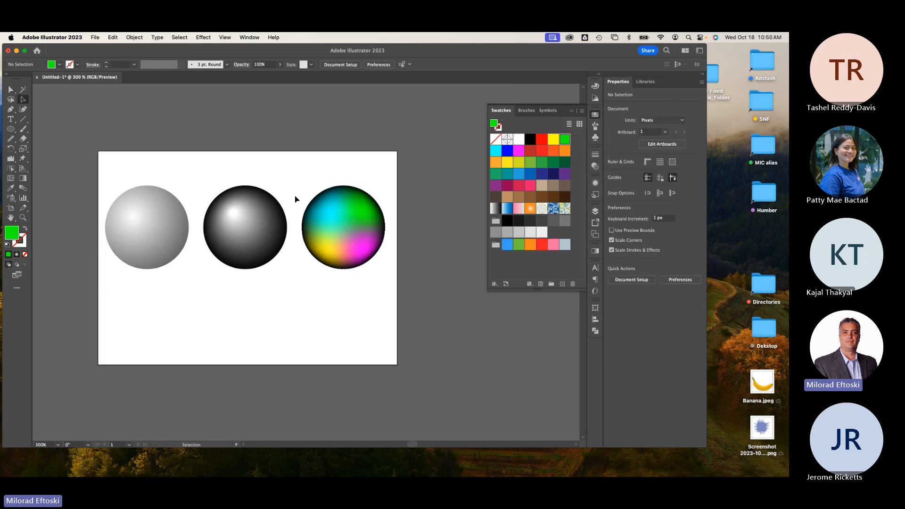
pyautogui.click(330, 215)
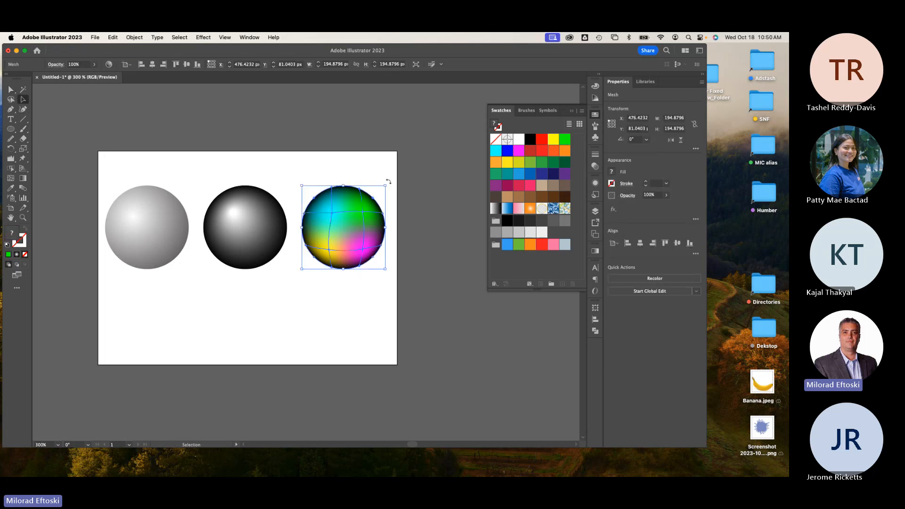
pyautogui.moveTo(388, 181); pyautogui.dragTo(438, 193)
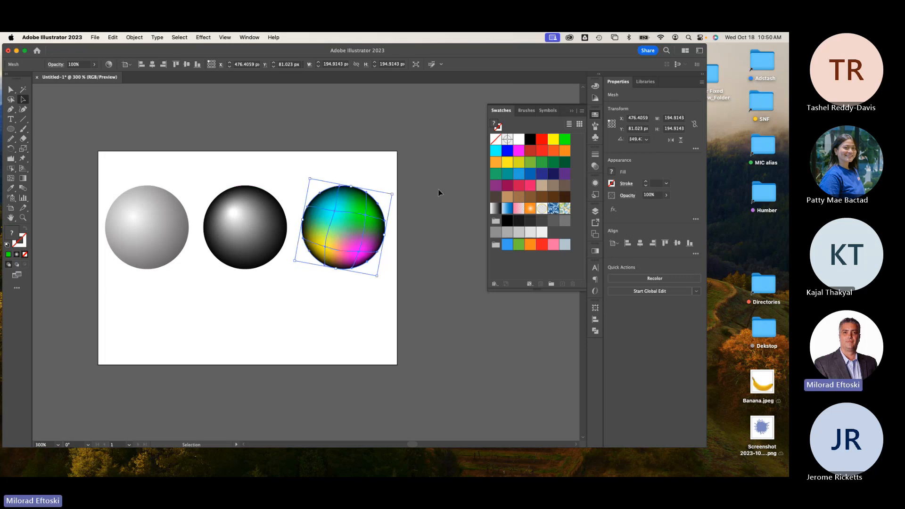
pyautogui.press('super+d')
pyautogui.press('super+d')
pyautogui.press('super+d')
pyautogui.press('super+d')
pyautogui.press('super+d')
pyautogui.press('super+d')
pyautogui.press('super+d')
pyautogui.press('super+d')
pyautogui.press('super+d')
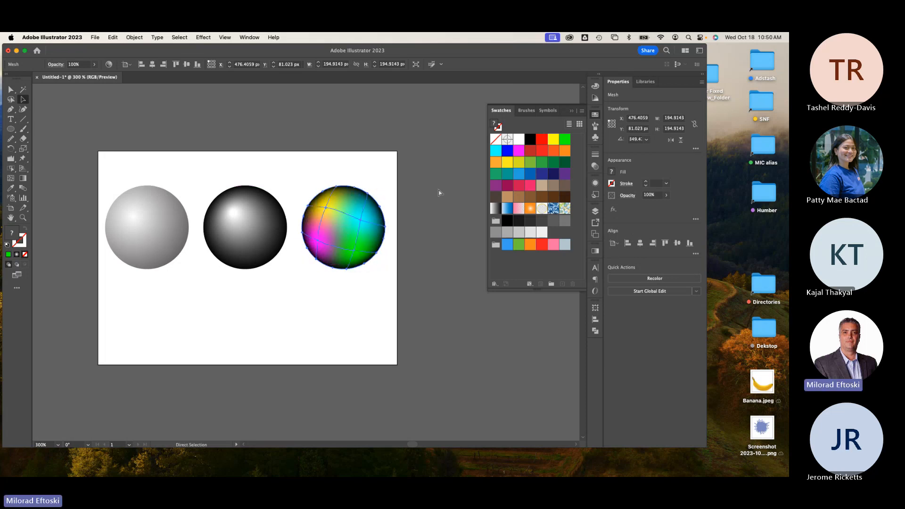
pyautogui.press('super+d')
pyautogui.press('super+d')
pyautogui.press('super+d')
pyautogui.press('super+d')
pyautogui.click(439, 193)
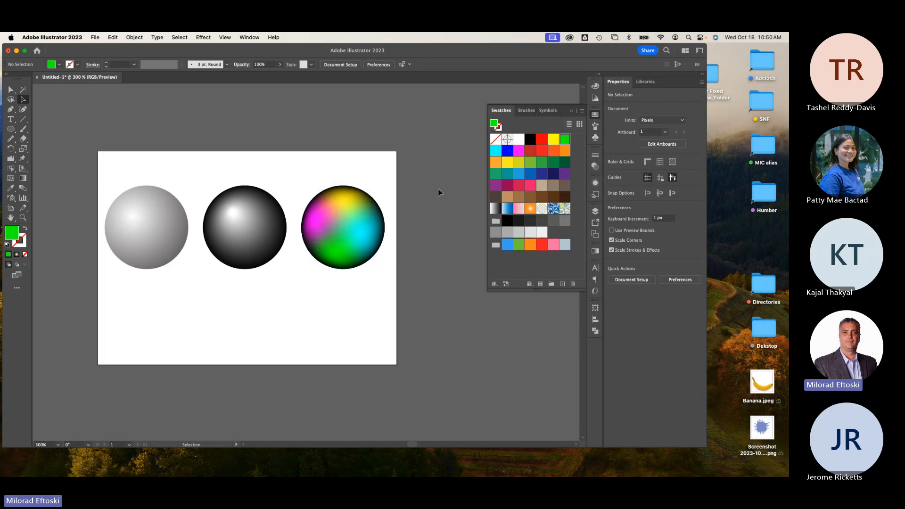
# - Compare the construction of the three spheres in Outline view and return to Preview
pyautogui.press('super+equal')
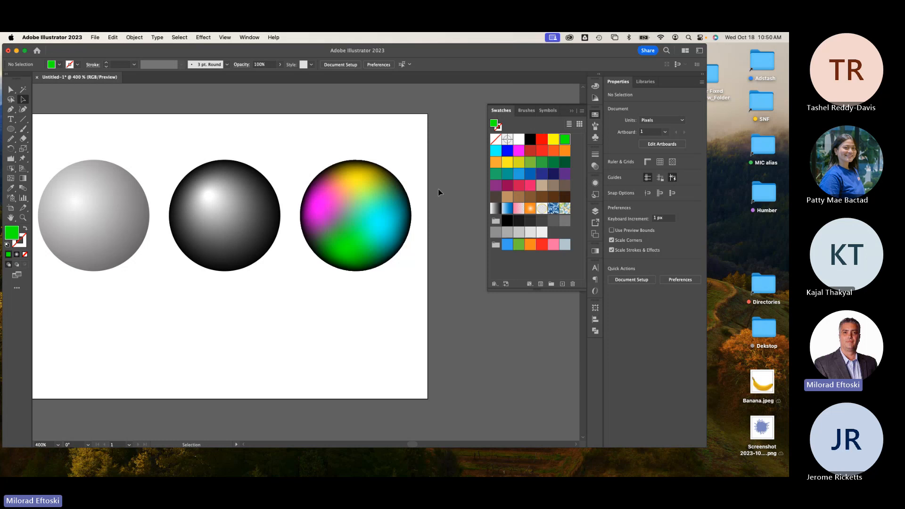
pyautogui.press('super+y')
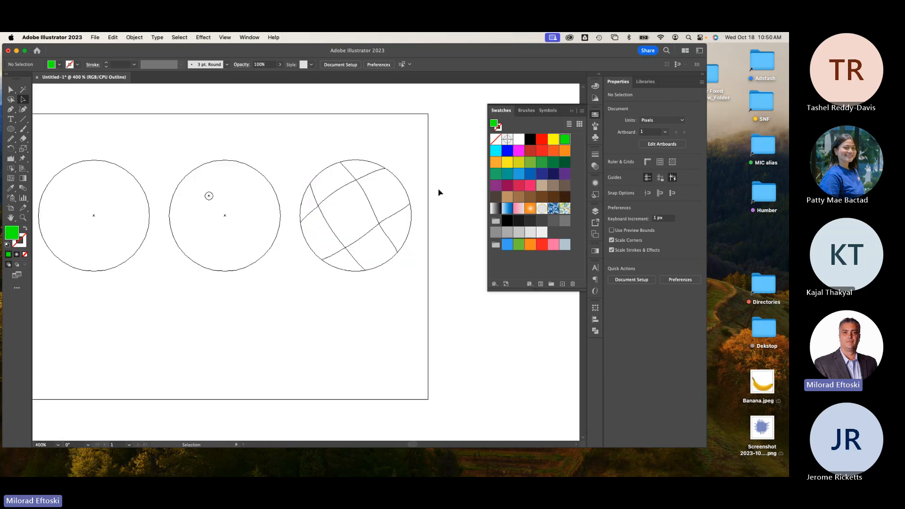
pyautogui.press('super+y')
# - Select the mesh sphere's yellow point and add another yellow mesh point between it and the magenta one
pyautogui.press('super+equal')
pyautogui.press('super+equal')
pyautogui.press('super+equal')
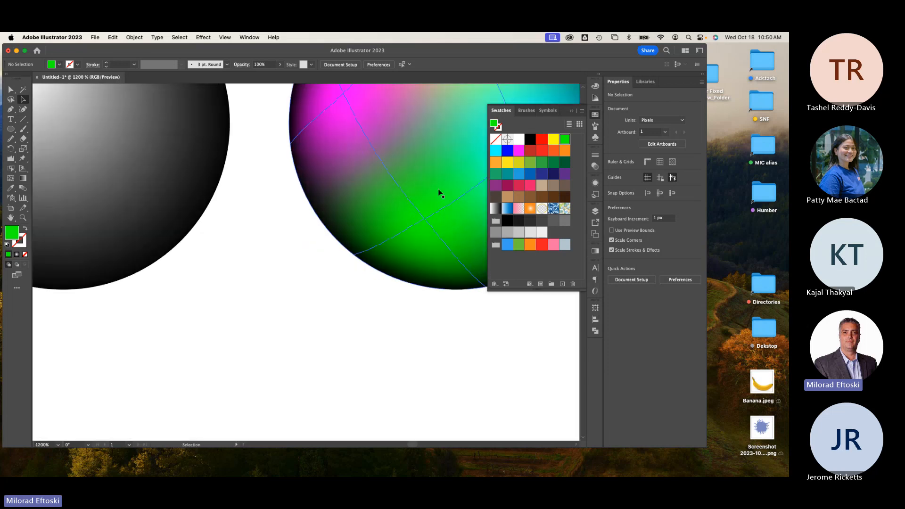
pyautogui.press('space')
pyautogui.moveTo(439, 192); pyautogui.dragTo(296, 336)
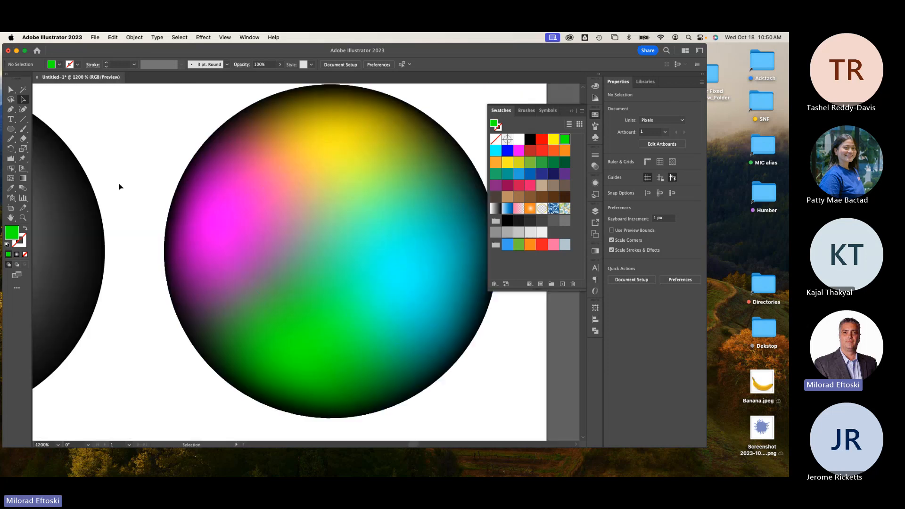
pyautogui.click(13, 91)
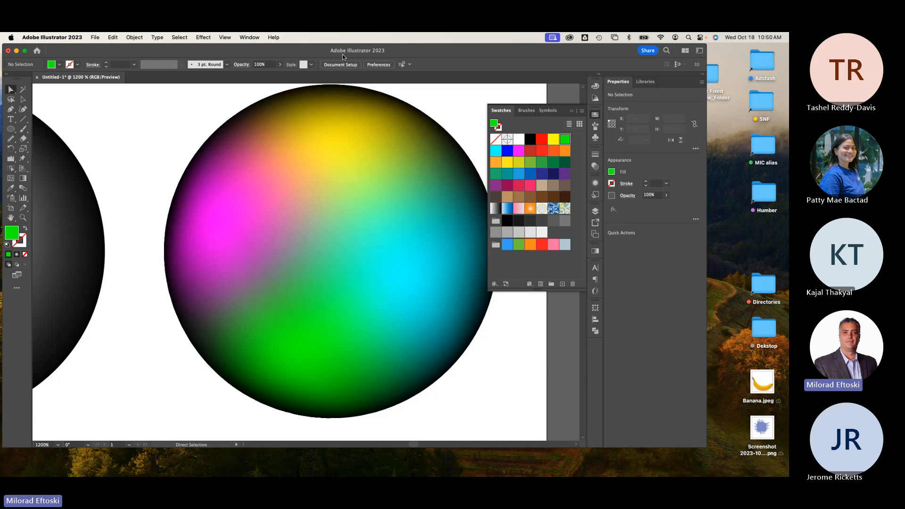
pyautogui.moveTo(333, 146)
pyautogui.mouseDown()
pyautogui.moveTo(343, 175)
pyautogui.moveTo(343, 152)
pyautogui.moveTo(333, 149)
pyautogui.mouseUp()
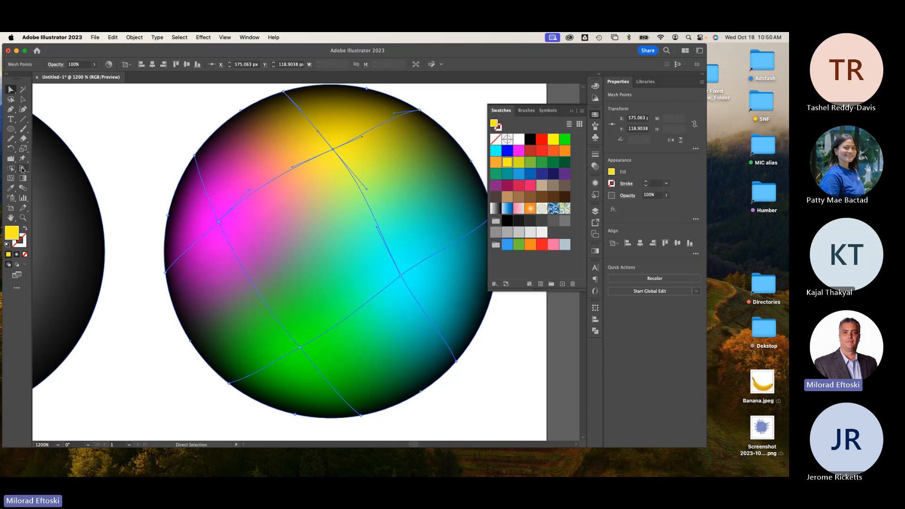
pyautogui.click(10, 178)
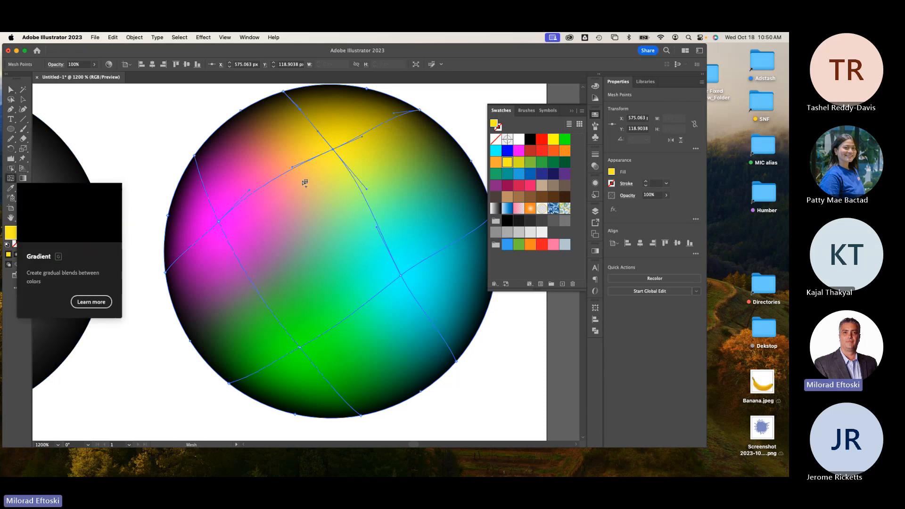
pyautogui.click(280, 180)
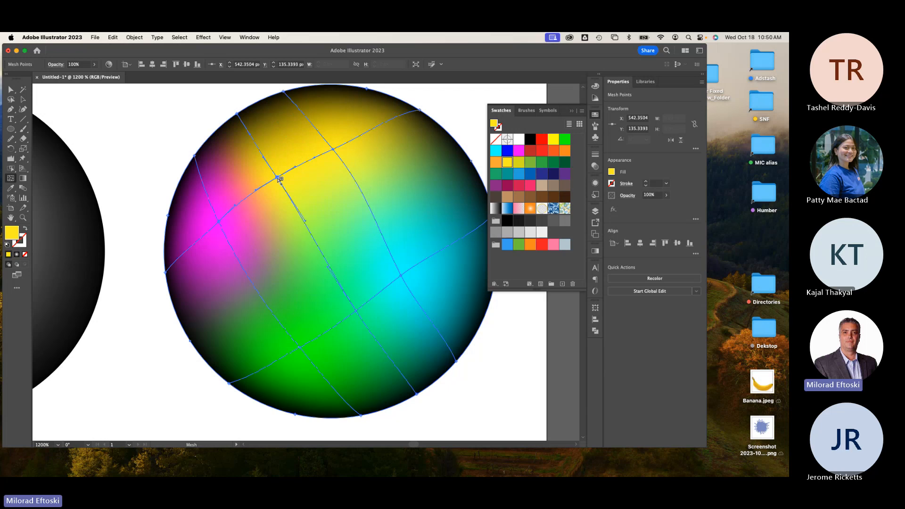
# - Try a teal-green colour and a slight shift on the new mesh point, undo both changes, and deselect the sphere
pyautogui.click(497, 175)
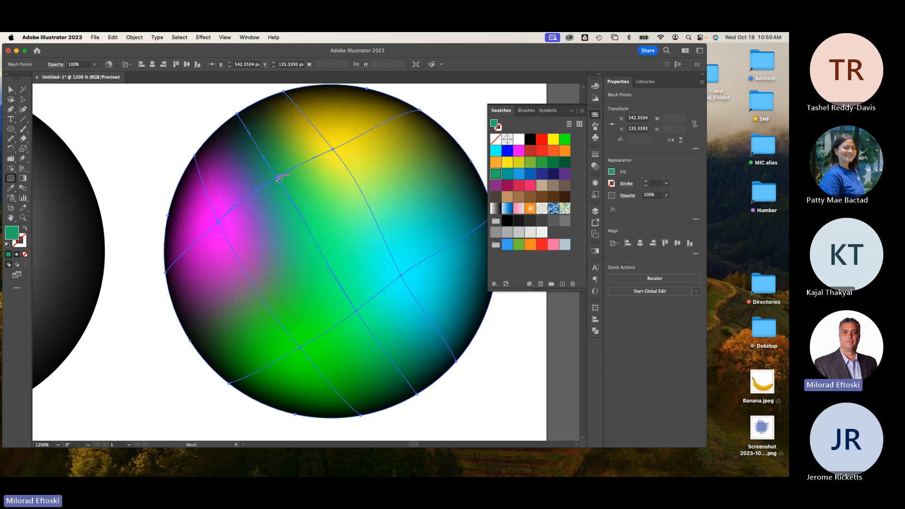
pyautogui.click(272, 175)
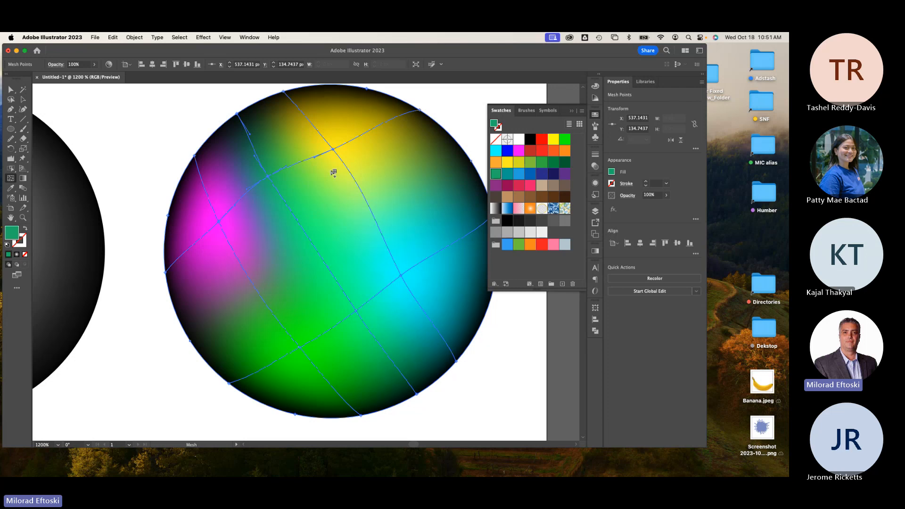
pyautogui.press('super+minus')
pyautogui.press('super+minus')
pyautogui.press('super+minus')
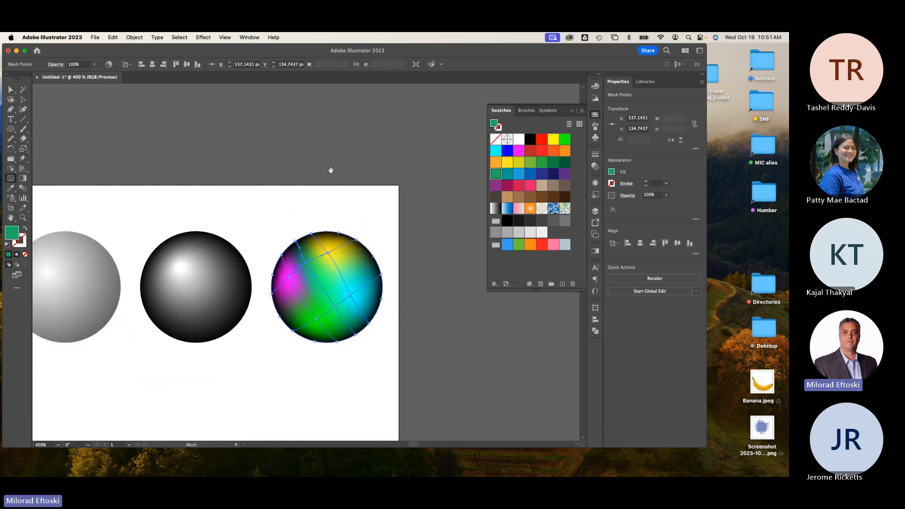
pyautogui.moveTo(255, 205); pyautogui.dragTo(325, 158)
pyautogui.click(23, 99)
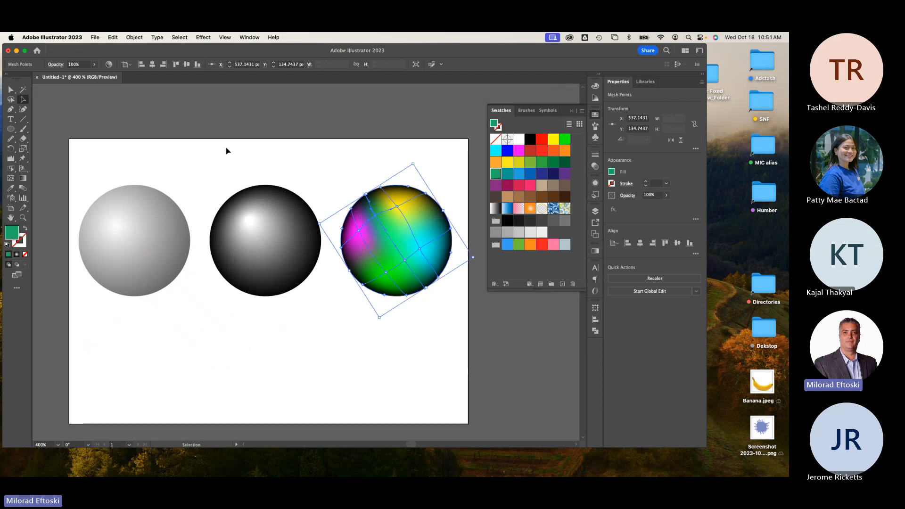
pyautogui.keyDown('super'); pyautogui.click(242, 151); pyautogui.keyUp('super')
pyautogui.press('super+z')
pyautogui.press('super+z')
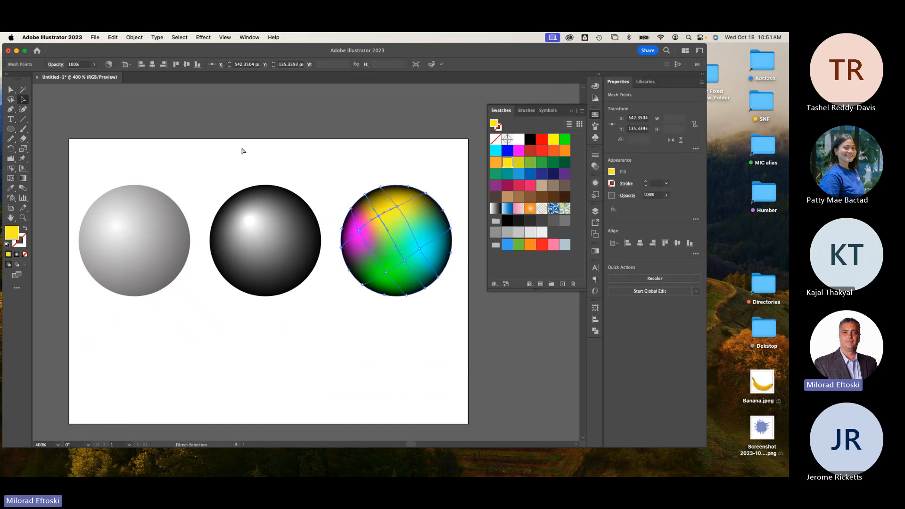
pyautogui.keyDown('super'); pyautogui.click(343, 204); pyautogui.keyUp('super')
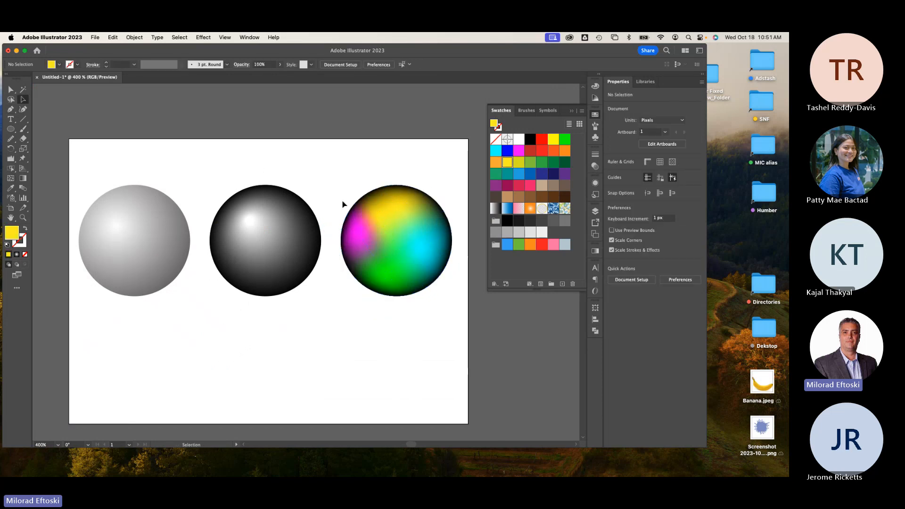
# - Save the document in Adobe Illustrator format under the name "3 circles.ai"
pyautogui.click(95, 37)
pyautogui.click(289, 188)
pyautogui.press('super+s')
pyautogui.write('3 cir.ai')
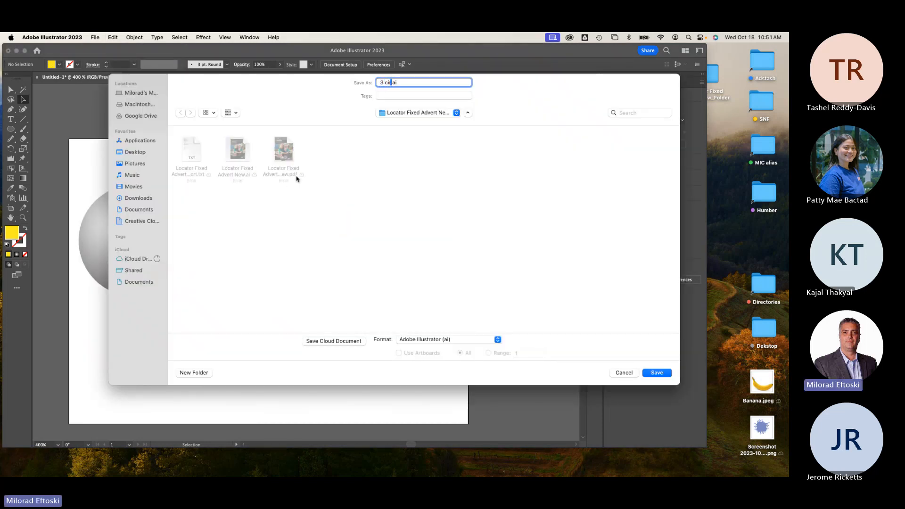
pyautogui.write('xle')
pyautogui.press('BackSpace')
pyautogui.press('BackSpace')
pyautogui.press('BackSpace')
pyautogui.write('cles')
pyautogui.click(657, 373)
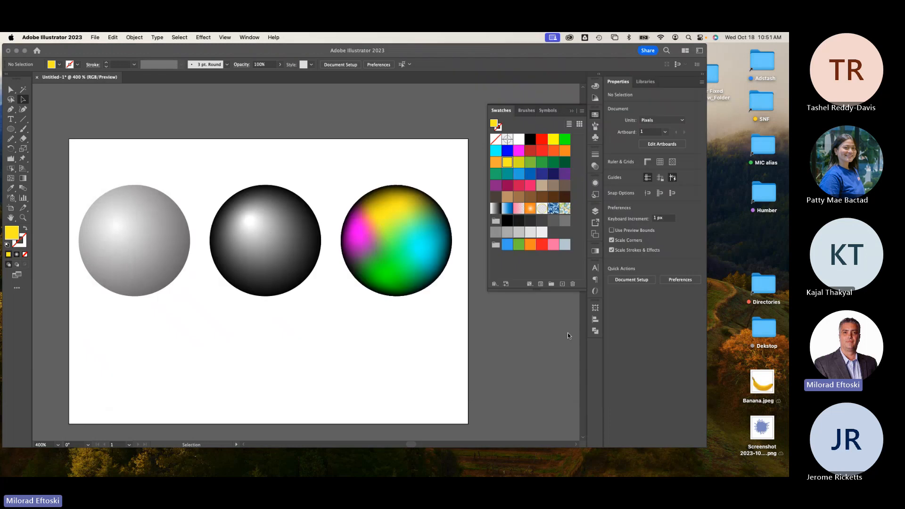
pyautogui.click(459, 347)
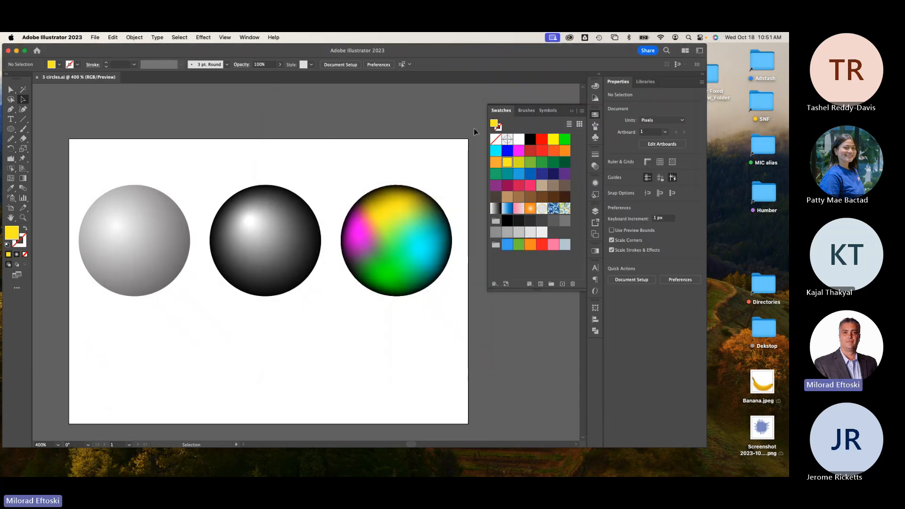
# - Collapse the Swatches panel and delete the black blend sphere and the multicolour mesh sphere, keeping the grey gradient sphere
pyautogui.click(595, 115)
pyautogui.moveTo(370, 160); pyautogui.dragTo(381, 134)
pyautogui.moveTo(106, 135); pyautogui.dragTo(425, 309)
pyautogui.click(293, 298)
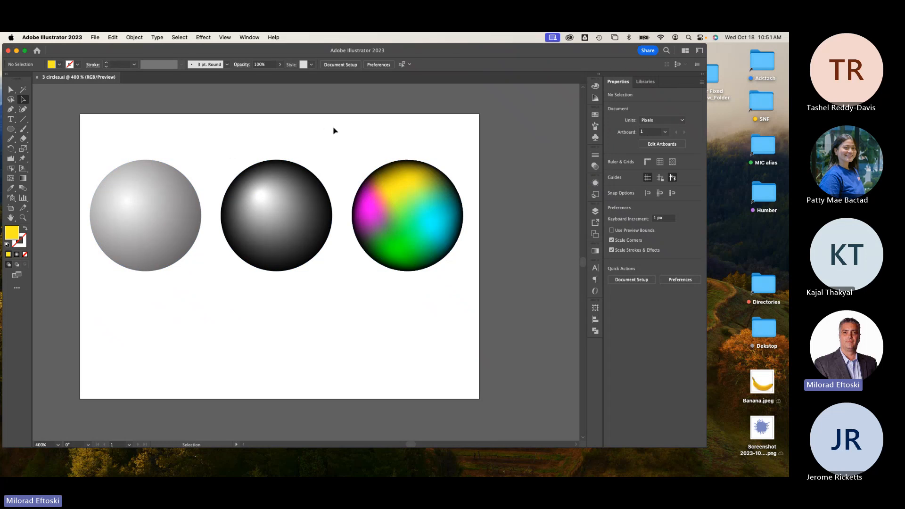
pyautogui.moveTo(231, 128); pyautogui.dragTo(442, 293)
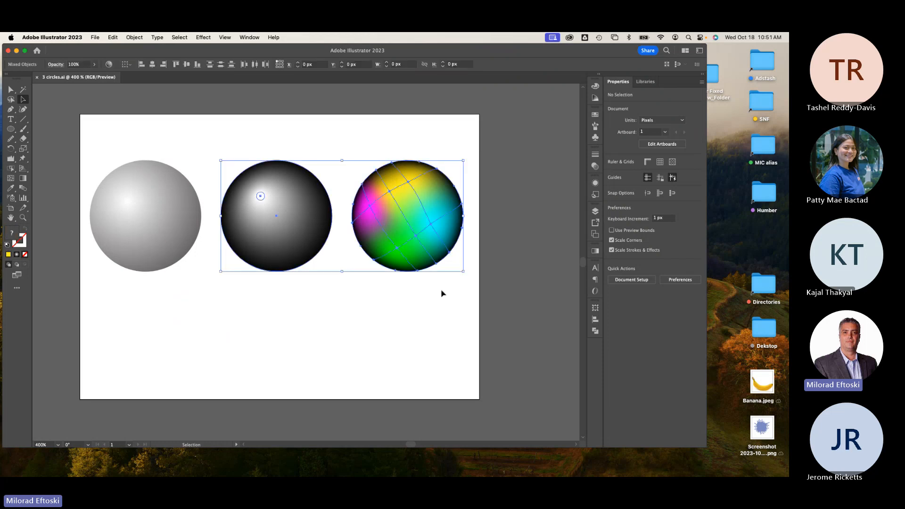
pyautogui.press('Delete')
pyautogui.click(258, 38)
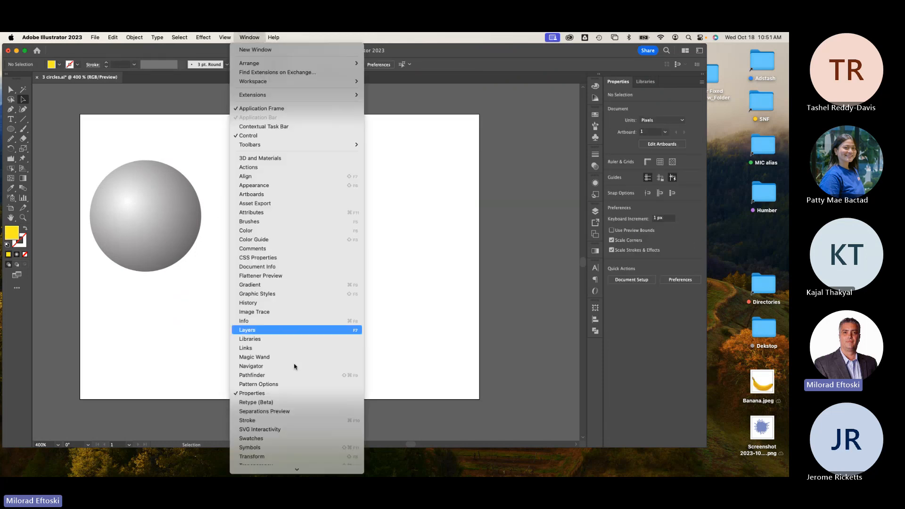
pyautogui.scroll(-2, 292, 366)
pyautogui.scroll(-4, 274, 389)
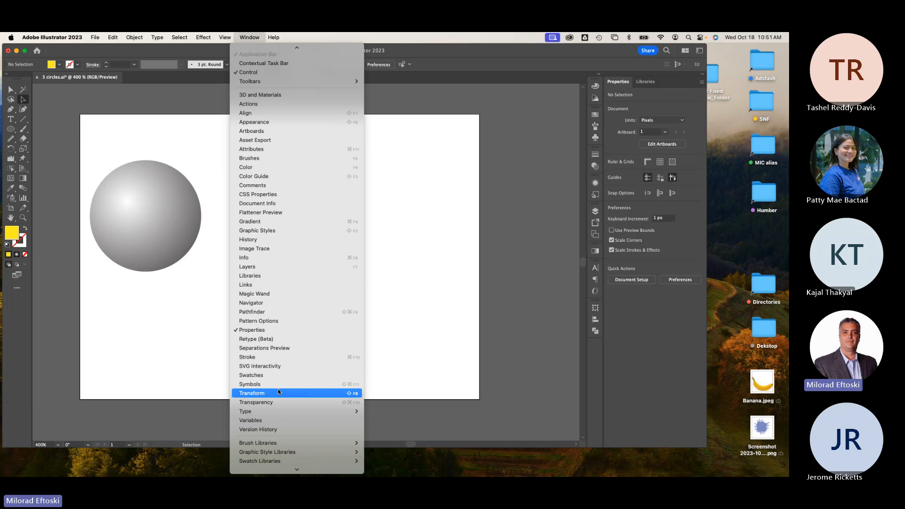
pyautogui.click(138, 311)
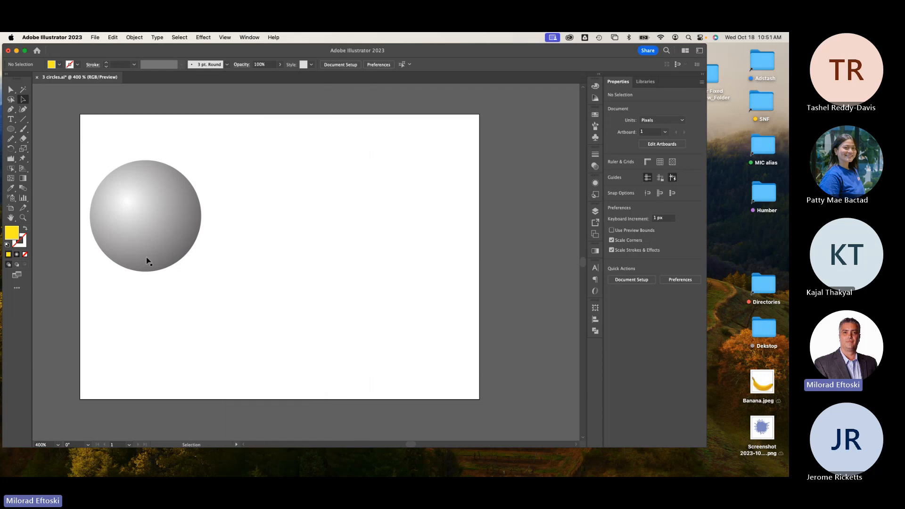
# - Place a copy about 163 px wide centred on the gradient sphere, with its radial gradient highlight redirected to the lower right
pyautogui.moveTo(148, 259); pyautogui.dragTo(213, 260)
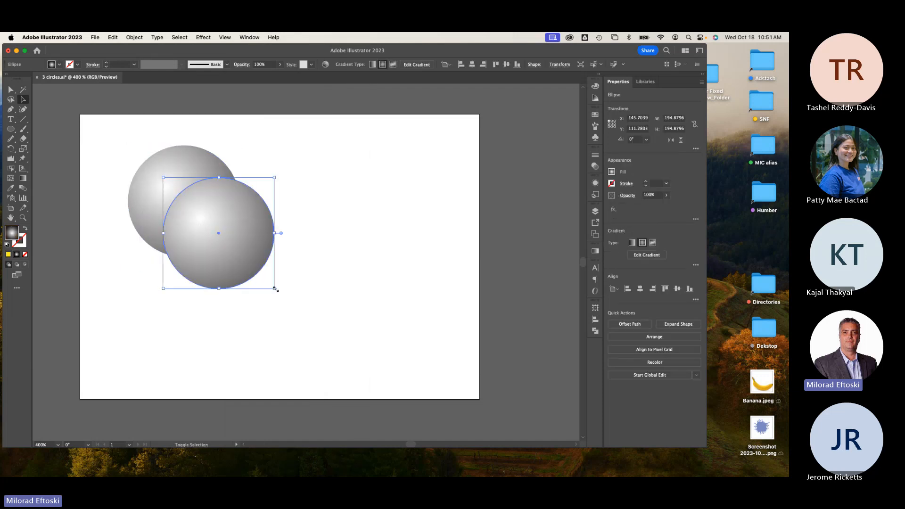
pyautogui.moveTo(272, 286); pyautogui.dragTo(109, 165)
pyautogui.click(23, 179)
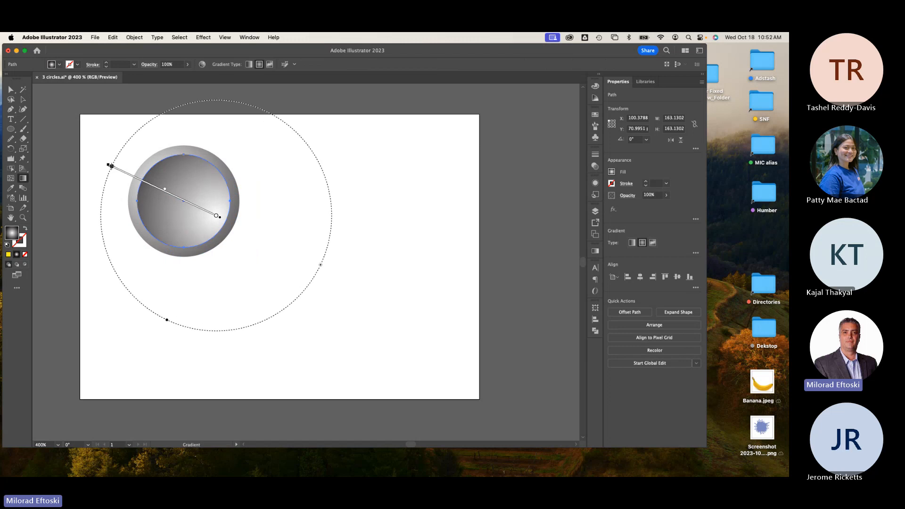
pyautogui.click(23, 99)
pyautogui.press('Return')
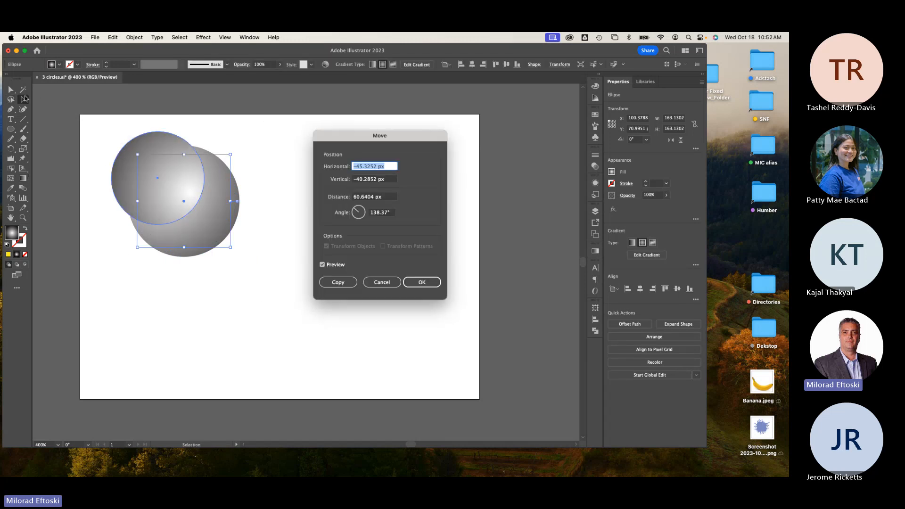
pyautogui.click(382, 282)
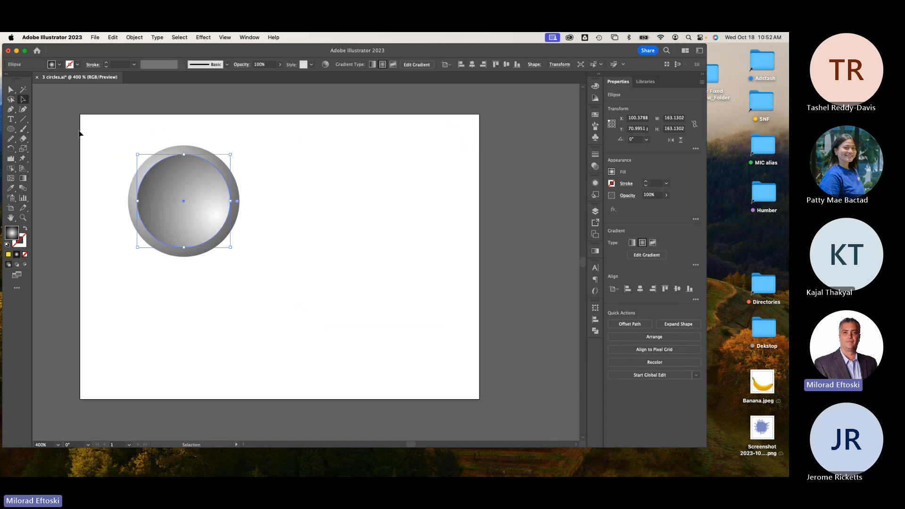
# - Select the inner and outer gradient circles and move them together slightly toward the artboard's upper-left corner
pyautogui.moveTo(115, 134); pyautogui.dragTo(254, 288)
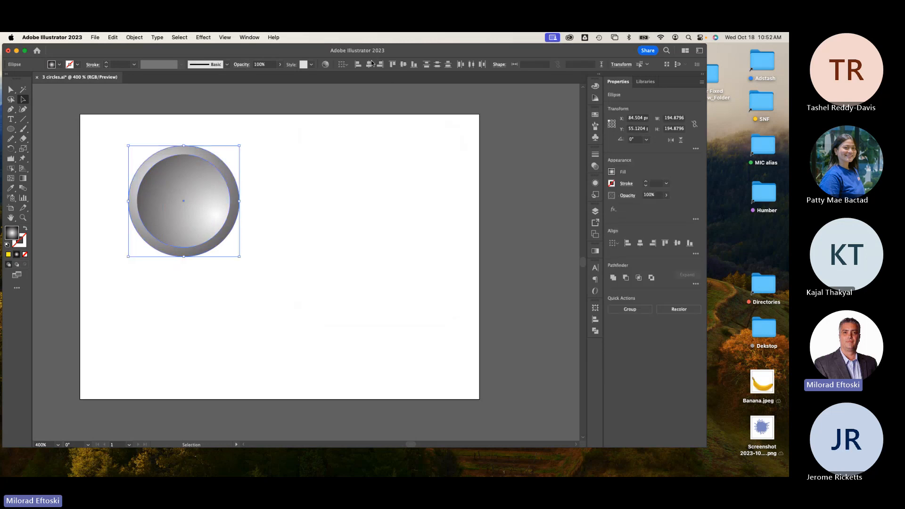
pyautogui.click(354, 157)
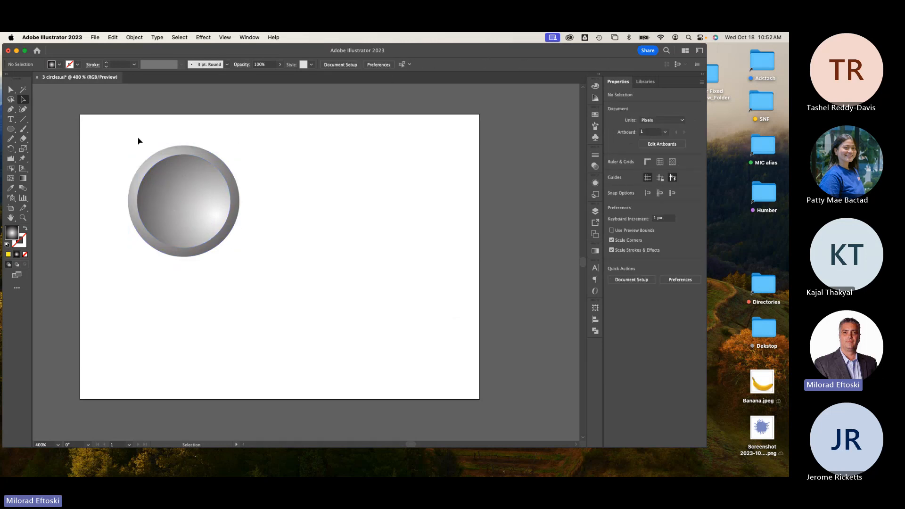
pyautogui.moveTo(137, 138); pyautogui.dragTo(253, 284)
pyautogui.moveTo(212, 217); pyautogui.dragTo(189, 208)
# - Show the Symbols panel
pyautogui.click(249, 38)
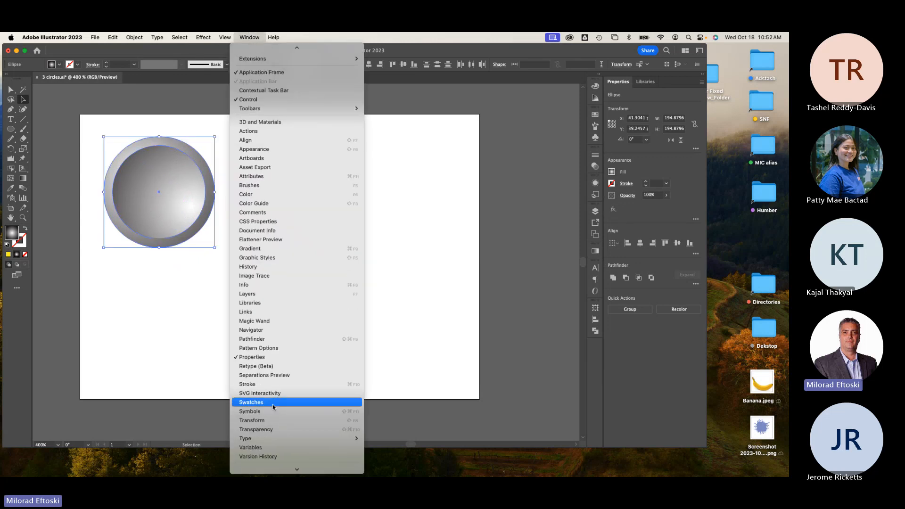
pyautogui.click(270, 414)
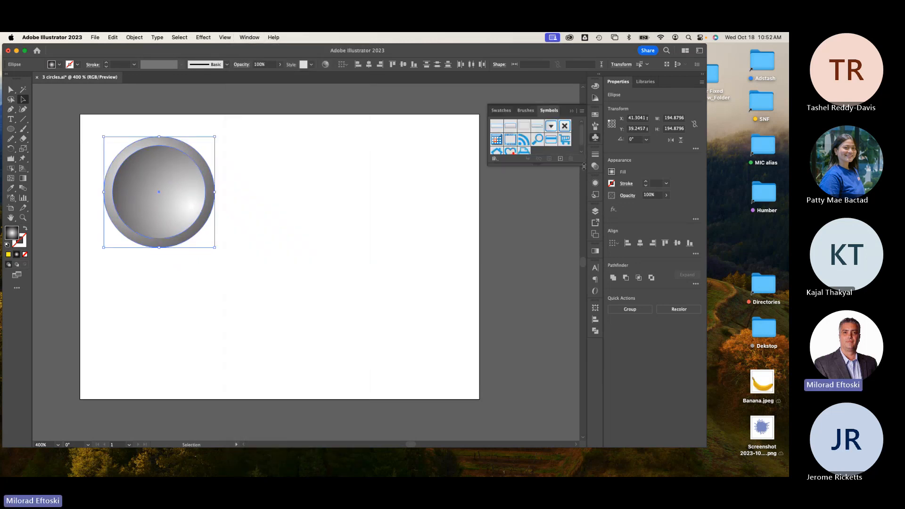
# - Place sample instances of the Add Favorite, Home and calendar symbols on the artboard and delete them
pyautogui.moveTo(511, 153); pyautogui.dragTo(364, 183)
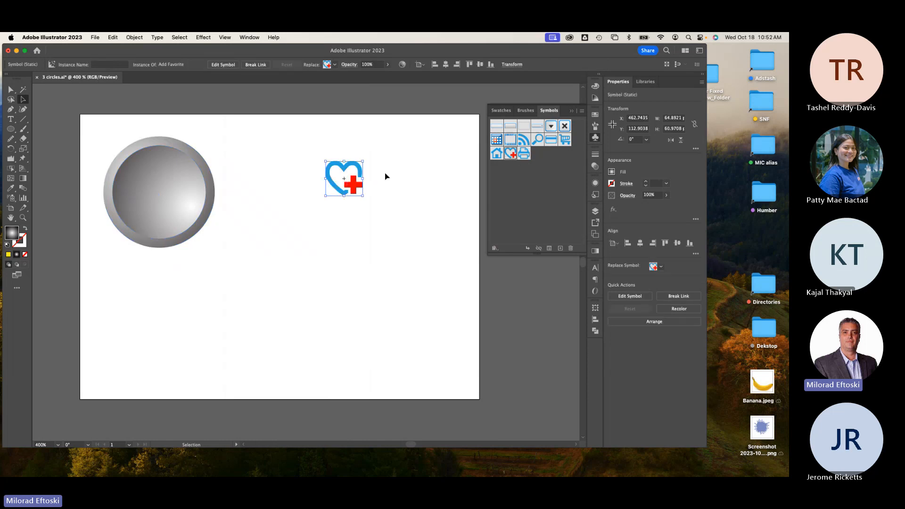
pyautogui.moveTo(503, 157); pyautogui.dragTo(323, 259)
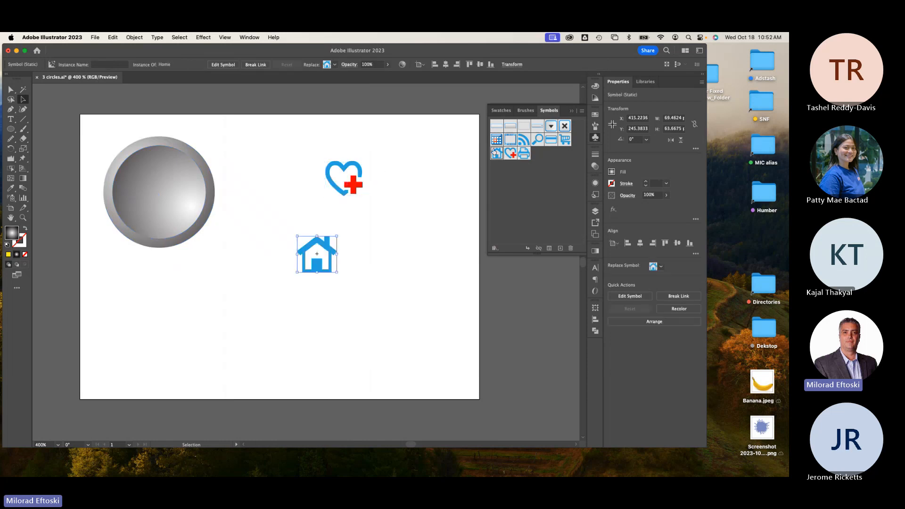
pyautogui.moveTo(496, 140); pyautogui.dragTo(436, 177)
pyautogui.moveTo(310, 155); pyautogui.dragTo(411, 322)
pyautogui.press('Delete')
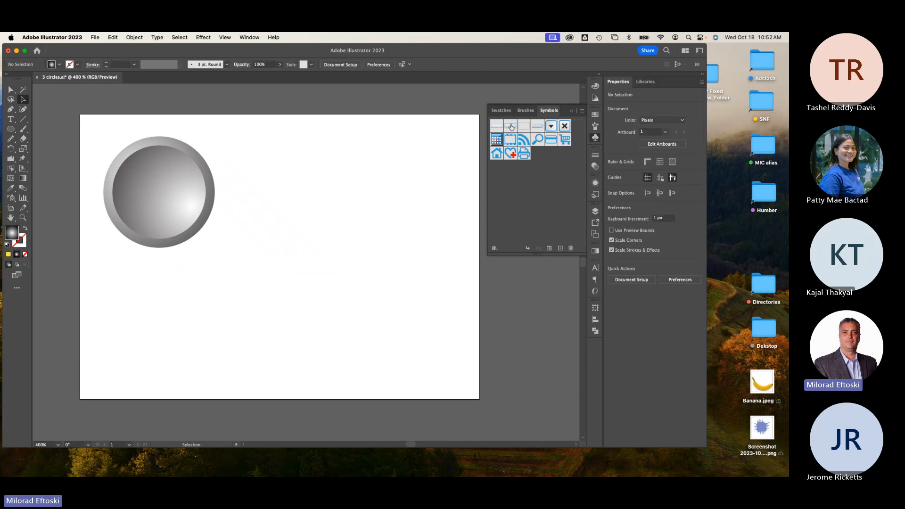
# - Try out the grey button, bar and drop-down symbols as instances on the artboard and delete them all
pyautogui.moveTo(512, 127); pyautogui.dragTo(344, 264)
pyautogui.click(419, 213)
pyautogui.click(335, 157)
pyautogui.click(440, 216)
pyautogui.click(416, 276)
pyautogui.moveTo(538, 127); pyautogui.dragTo(359, 245)
pyautogui.click(416, 269)
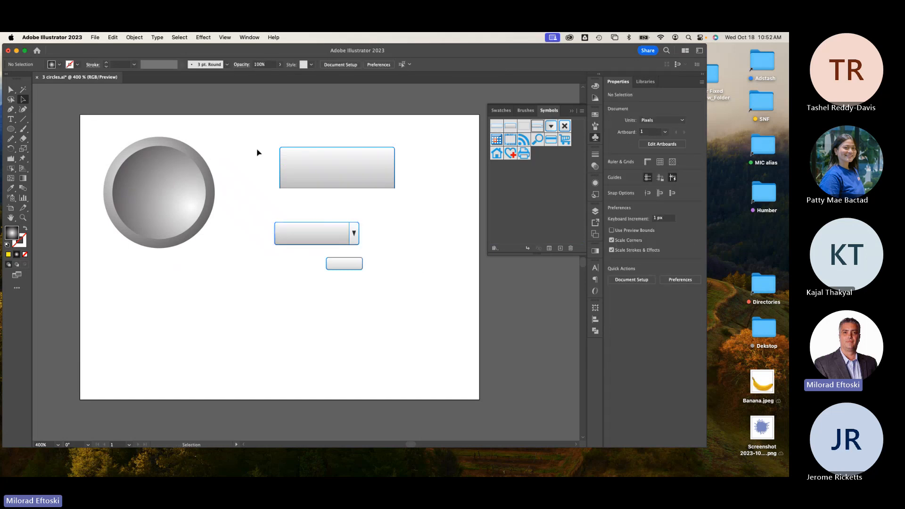
pyautogui.moveTo(257, 150); pyautogui.dragTo(443, 338)
pyautogui.press('Delete')
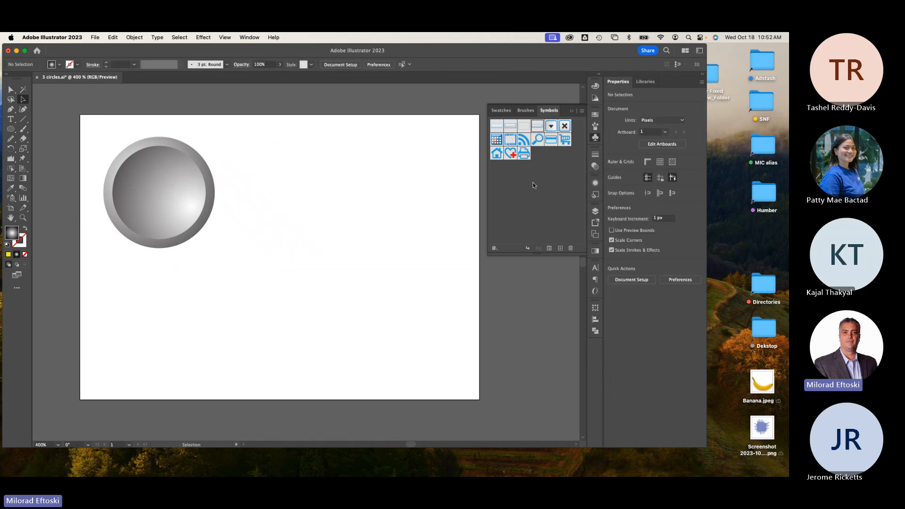
# - Delete all of the default symbols from the Symbols panel
pyautogui.click(524, 154)
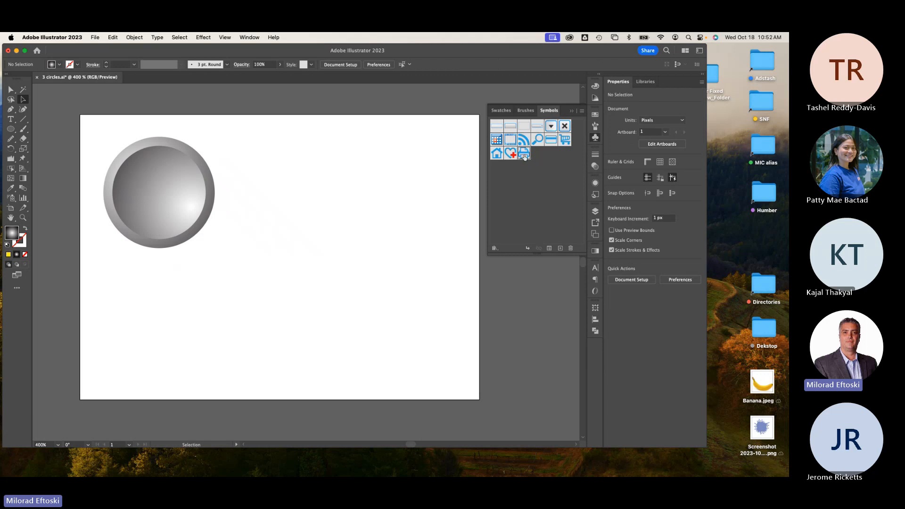
pyautogui.keyDown('shift'); pyautogui.click(496, 127); pyautogui.keyUp('shift')
pyautogui.click(571, 249)
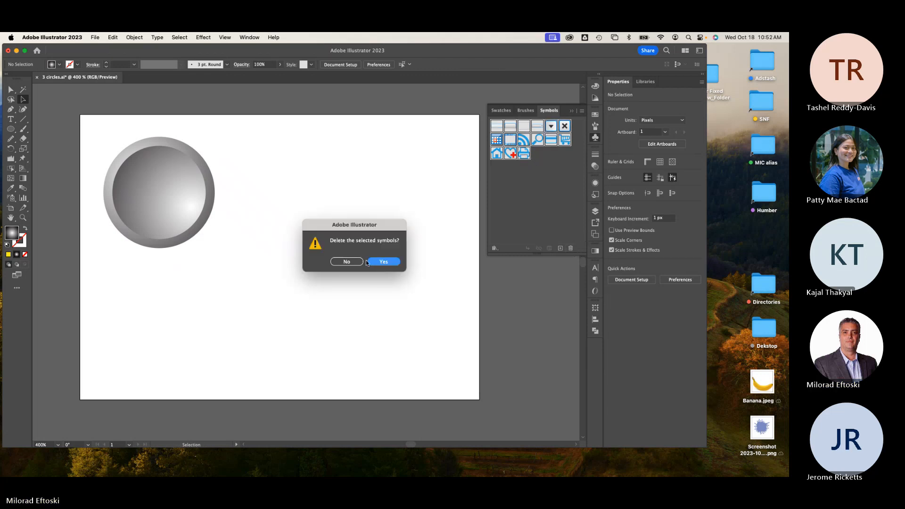
pyautogui.click(378, 261)
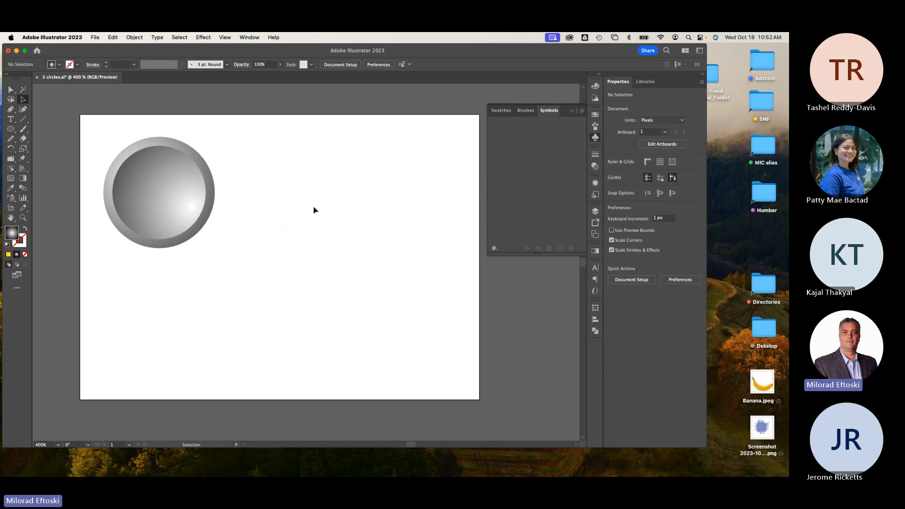
# - Turn the two gradient circles into a dynamic Movie Clip symbol named "button" and delete its instance from the artboard
pyautogui.click(196, 178)
pyautogui.moveTo(242, 146); pyautogui.dragTo(81, 305)
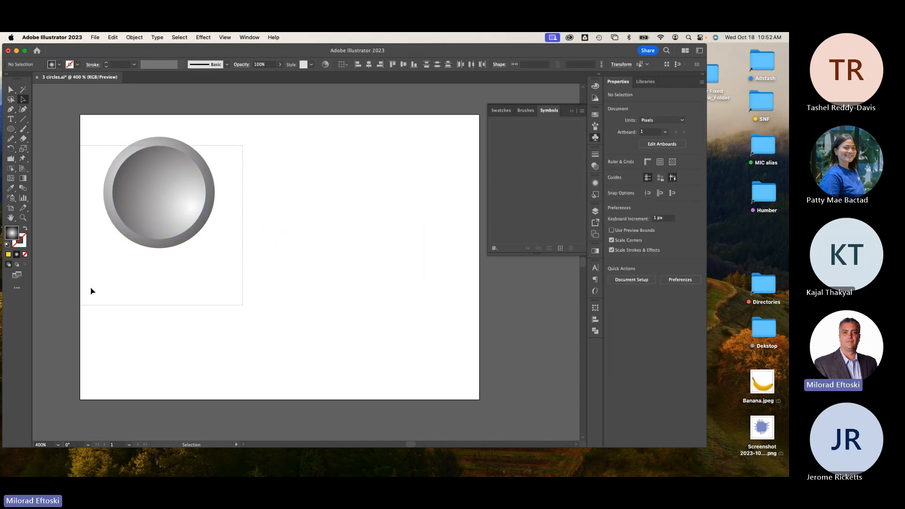
pyautogui.moveTo(183, 200); pyautogui.dragTo(516, 162)
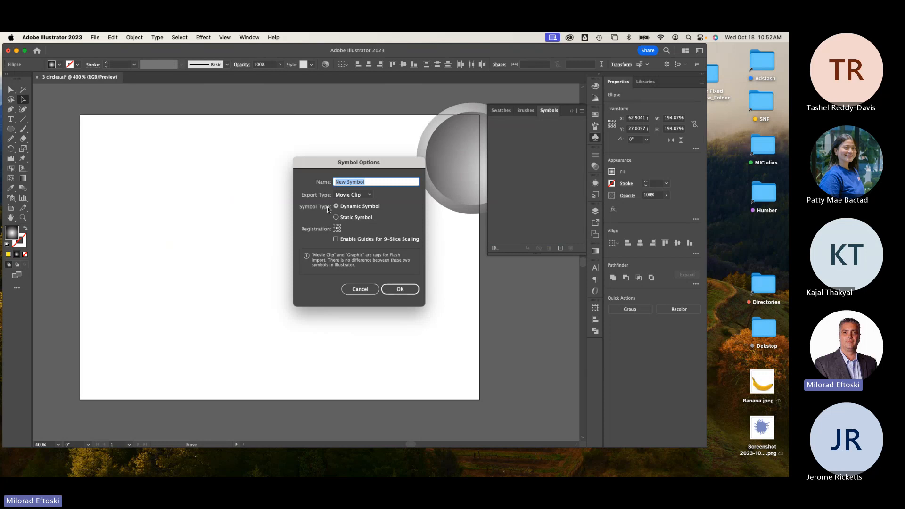
pyautogui.write('button')
pyautogui.click(400, 289)
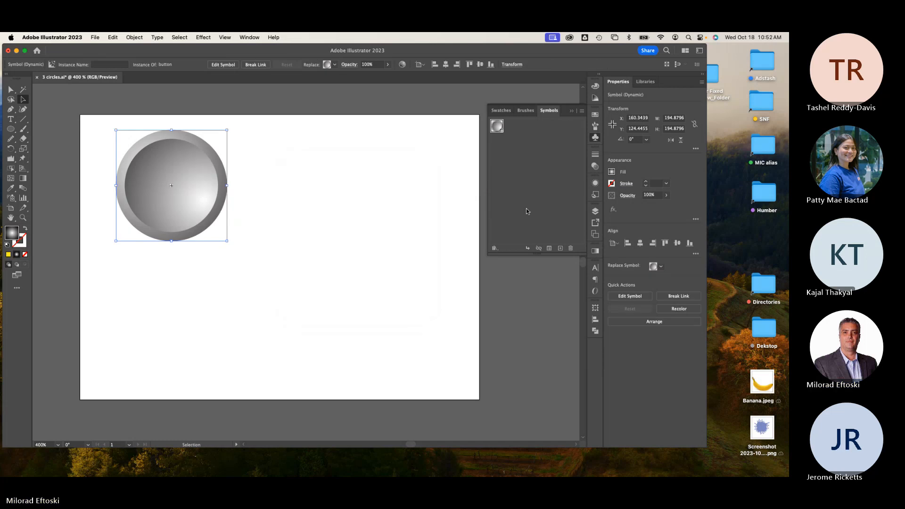
pyautogui.press('Delete')
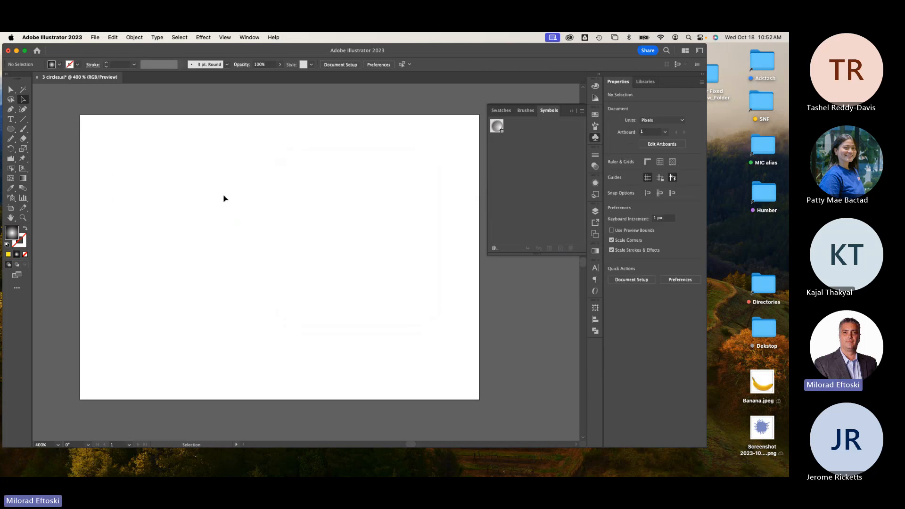
# - Place three instances of the button symbol across the artboard, shift the last one lower, and delete all three
pyautogui.moveTo(498, 128); pyautogui.dragTo(184, 177)
pyautogui.moveTo(500, 127); pyautogui.dragTo(351, 192)
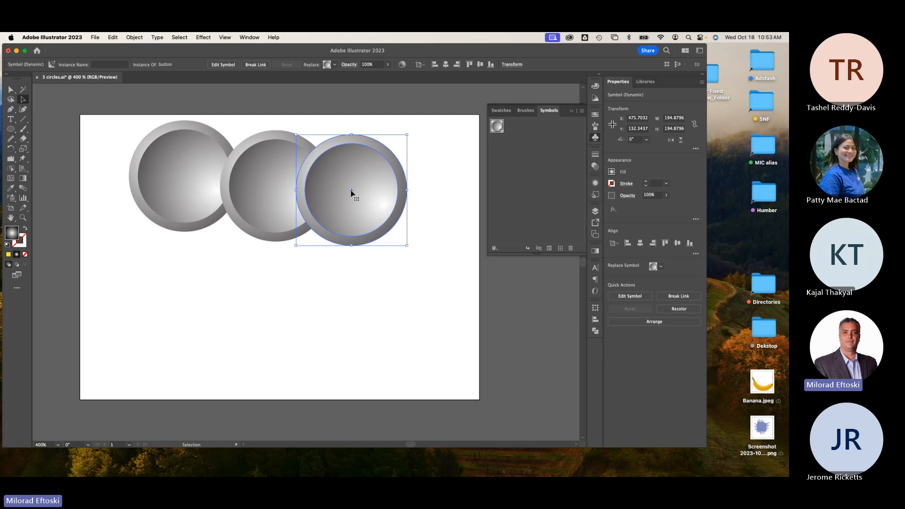
pyautogui.moveTo(351, 191); pyautogui.dragTo(372, 238)
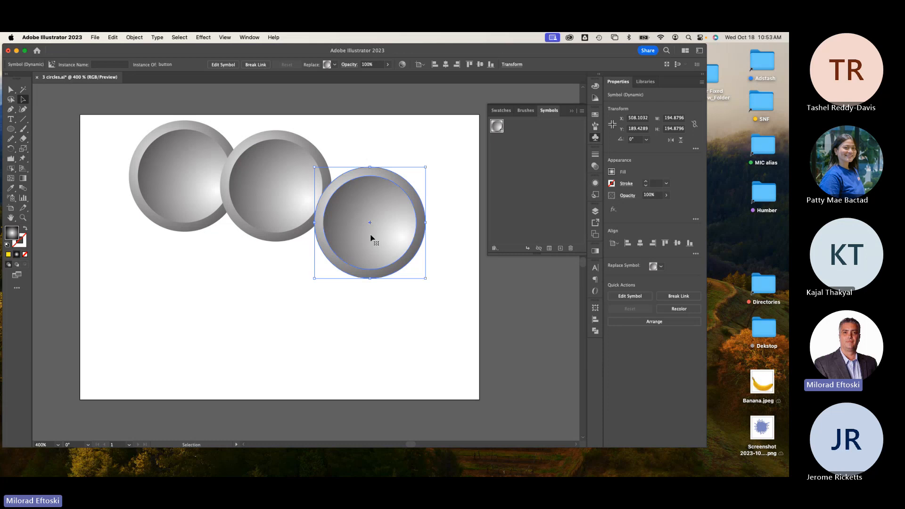
pyautogui.press('Delete')
pyautogui.click(308, 225)
pyautogui.press('Delete')
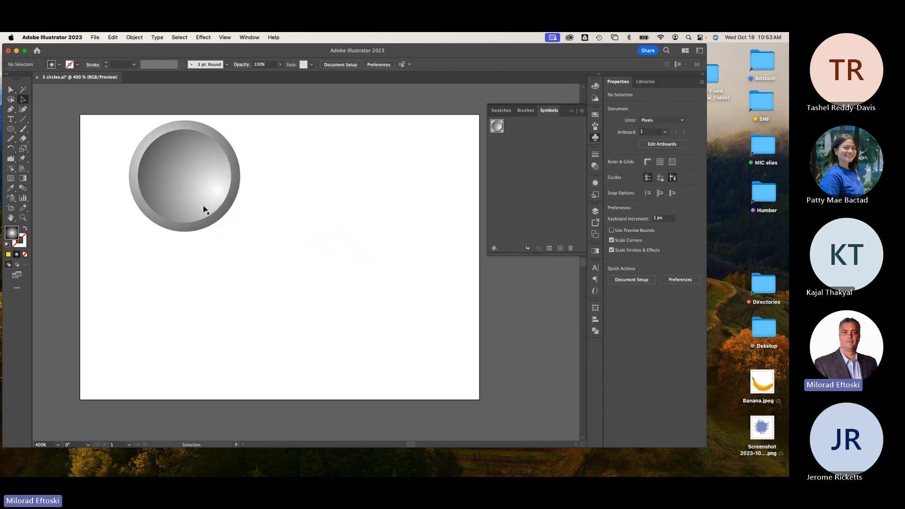
pyautogui.moveTo(205, 210); pyautogui.dragTo(198, 268)
pyautogui.press('Delete')
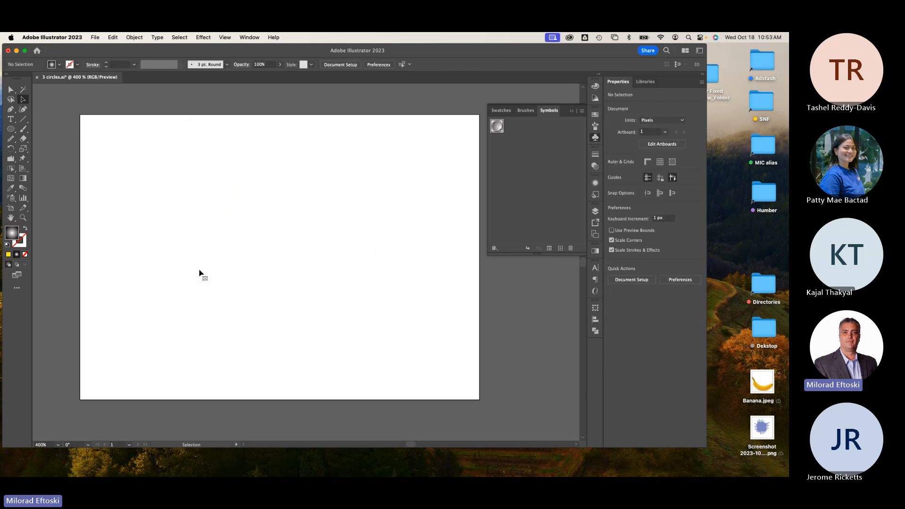
# - Collapse the Symbols panel and narrow the application window slightly to uncover more of the desktop
pyautogui.click(598, 141)
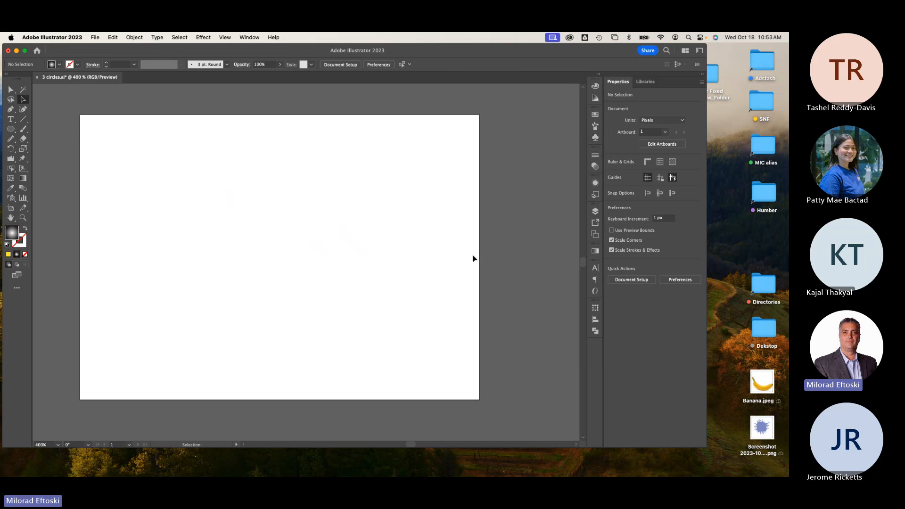
pyautogui.moveTo(707, 148); pyautogui.dragTo(679, 147)
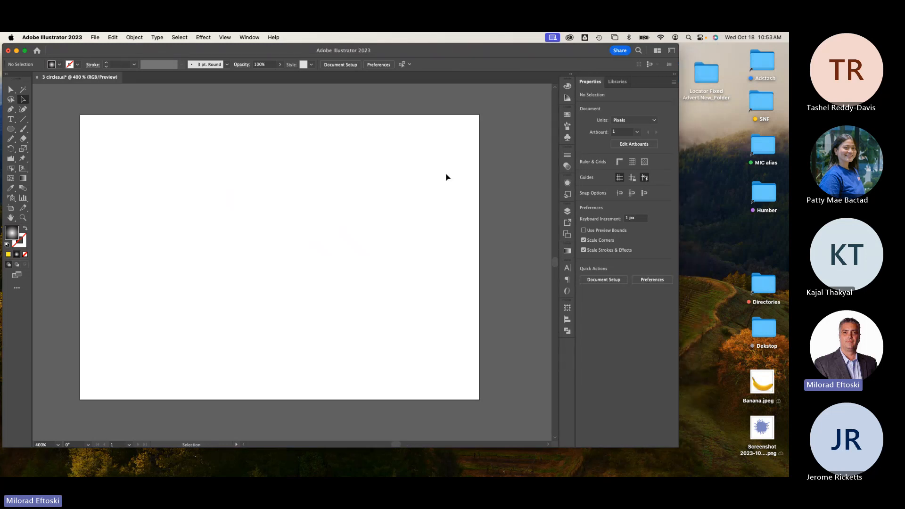
# - Place the image Banana.jpeg from the Desktop onto the empty artboard
pyautogui.click(96, 37)
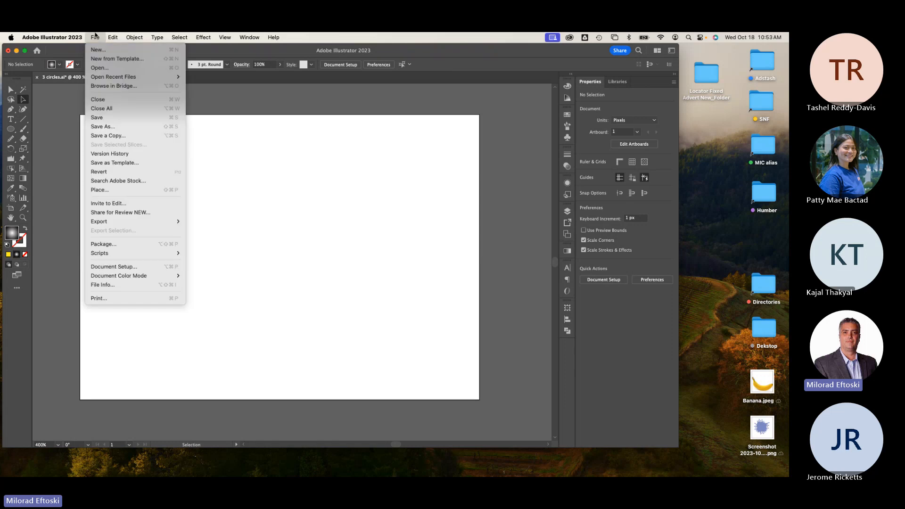
pyautogui.click(116, 193)
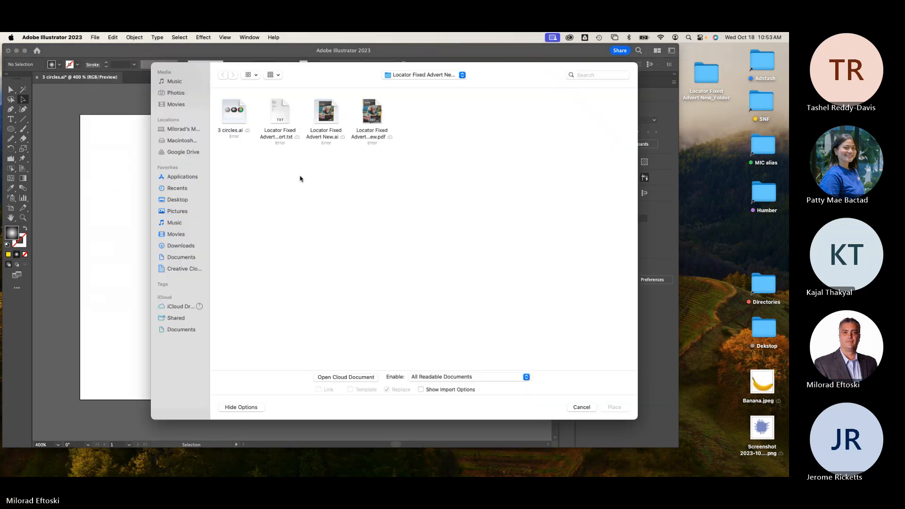
pyautogui.click(168, 199)
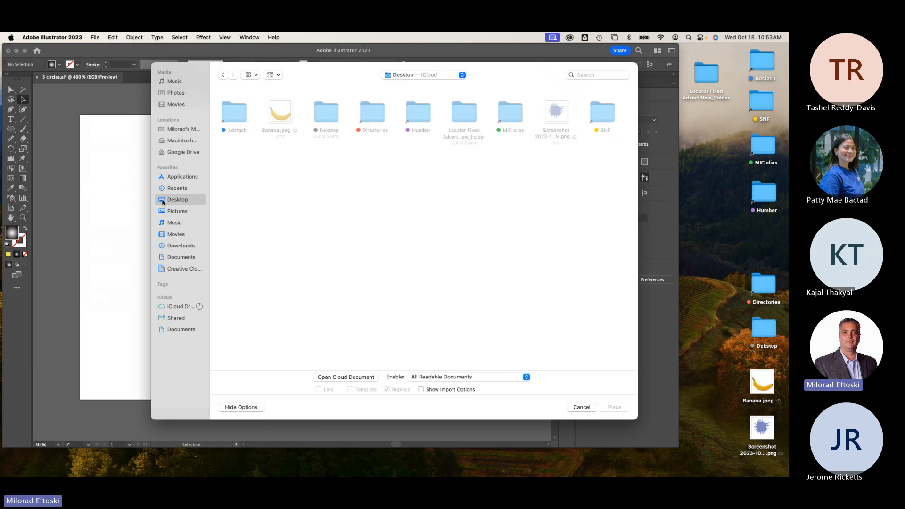
pyautogui.click(290, 110)
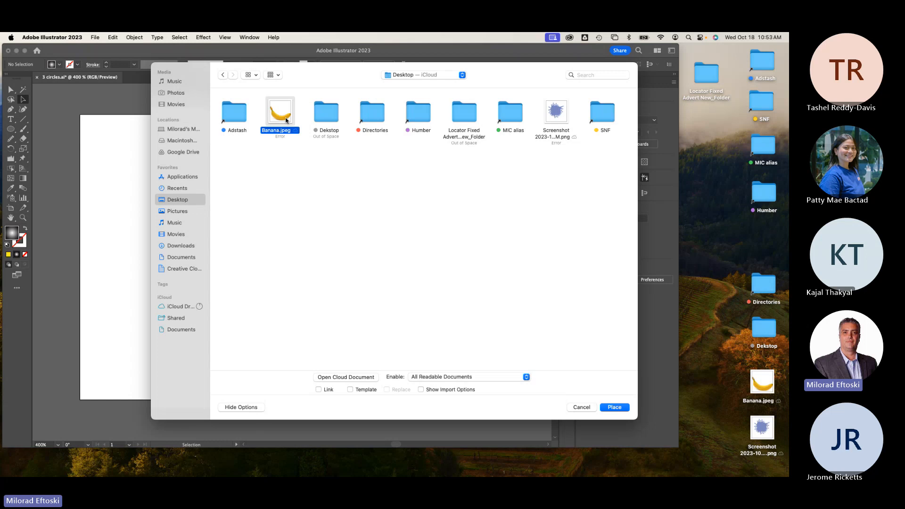
pyautogui.doubleClick(286, 121)
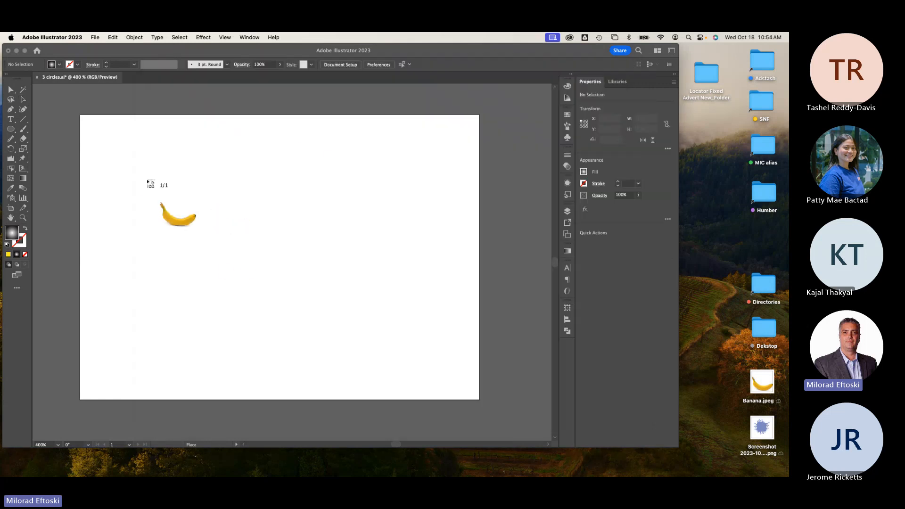
pyautogui.moveTo(141, 181); pyautogui.dragTo(441, 385)
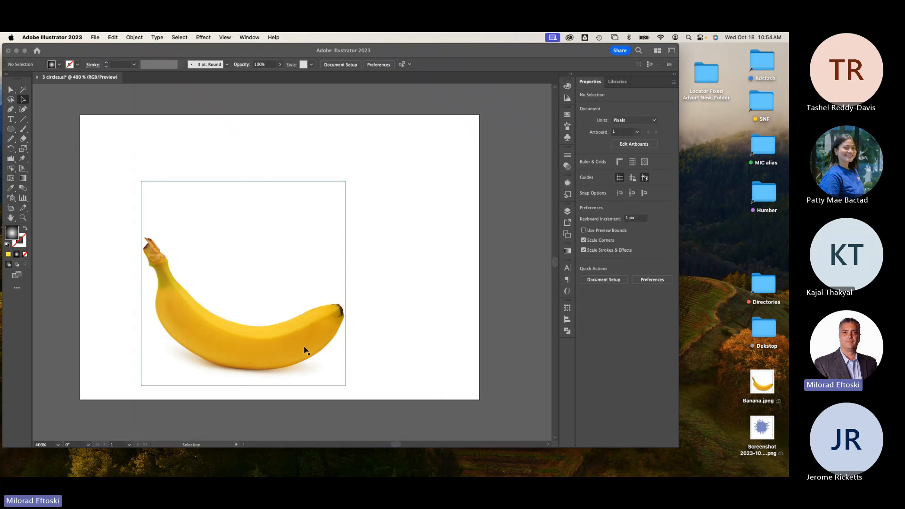
# - Enlarge the banana image to about 441 px square and position it near the middle of the artboard
pyautogui.moveTo(307, 349); pyautogui.dragTo(325, 317)
pyautogui.moveTo(367, 250); pyautogui.dragTo(416, 257)
pyautogui.click(447, 272)
pyautogui.moveTo(380, 334); pyautogui.dragTo(375, 326)
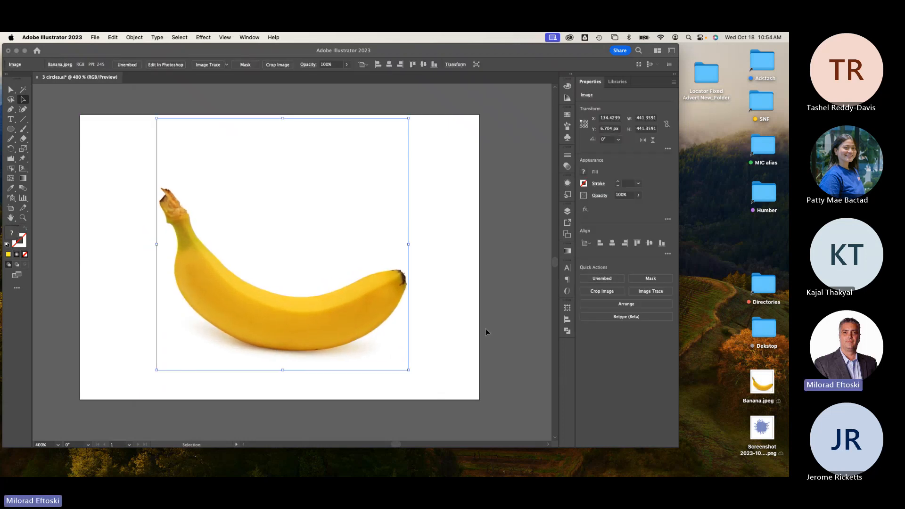
pyautogui.click(486, 329)
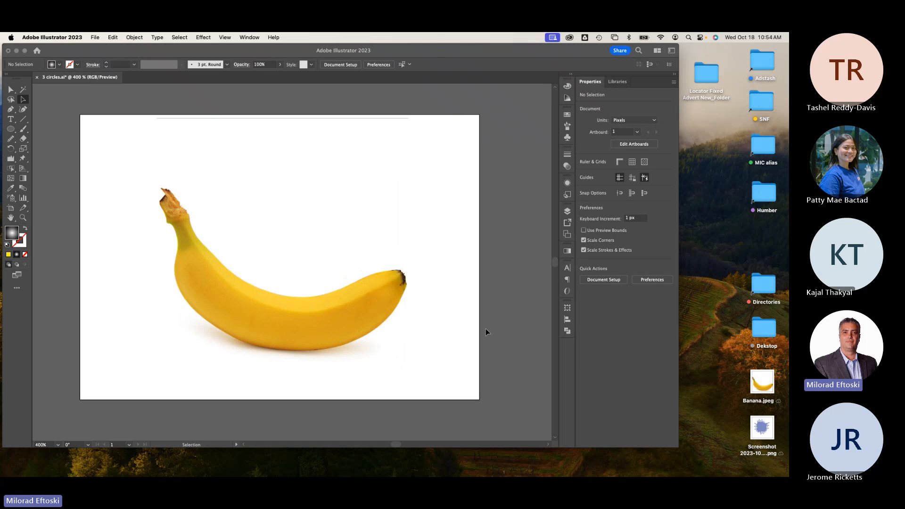
pyautogui.click(378, 327)
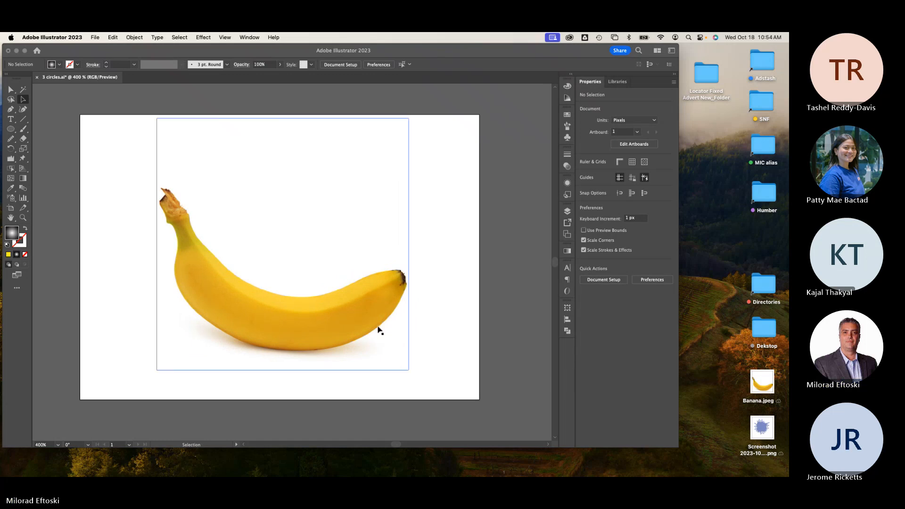
pyautogui.moveTo(377, 315); pyautogui.dragTo(379, 314)
pyautogui.click(434, 308)
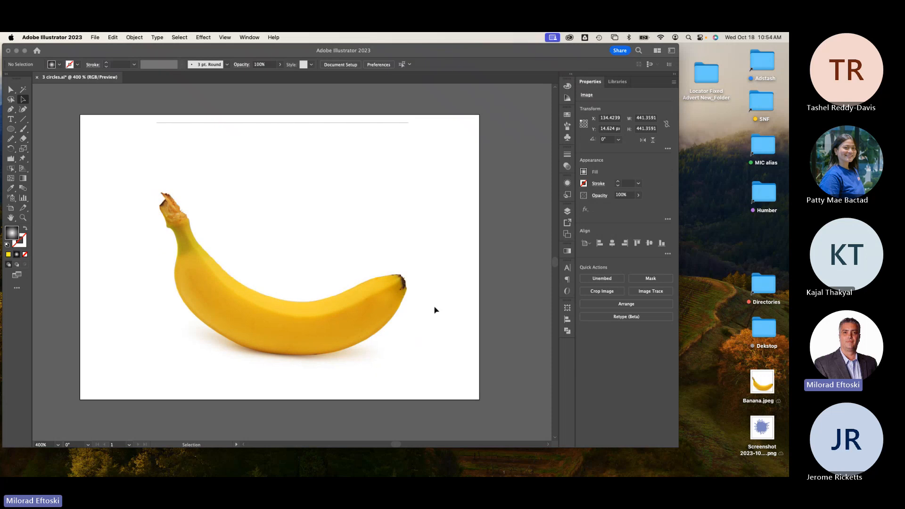
pyautogui.click(391, 301)
pyautogui.click(456, 296)
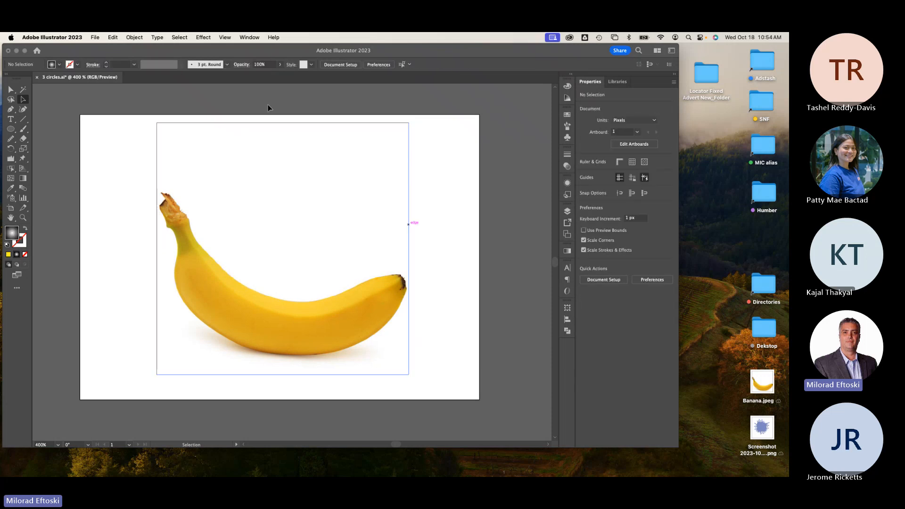
# - Make Layer 1 a template layer with images dimmed to 50% and name it Banana template
pyautogui.click(249, 37)
pyautogui.scroll(-2, 302, 330)
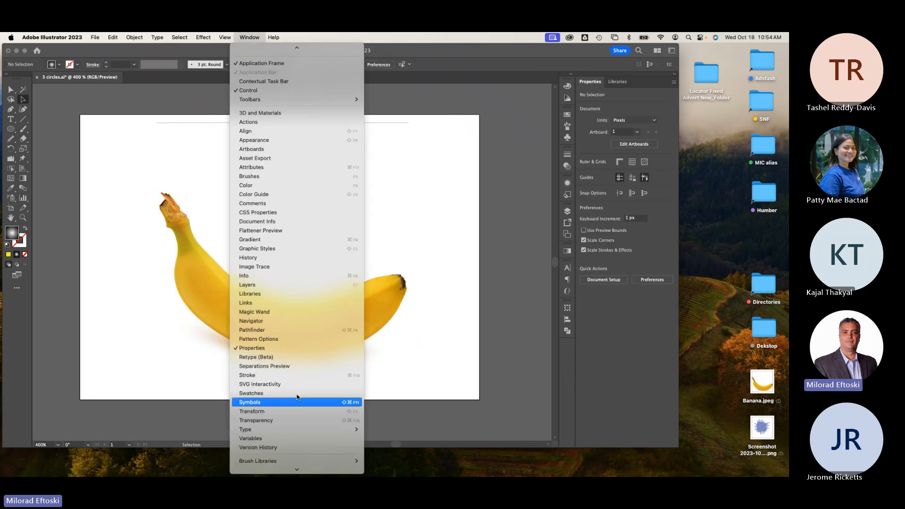
pyautogui.click(279, 288)
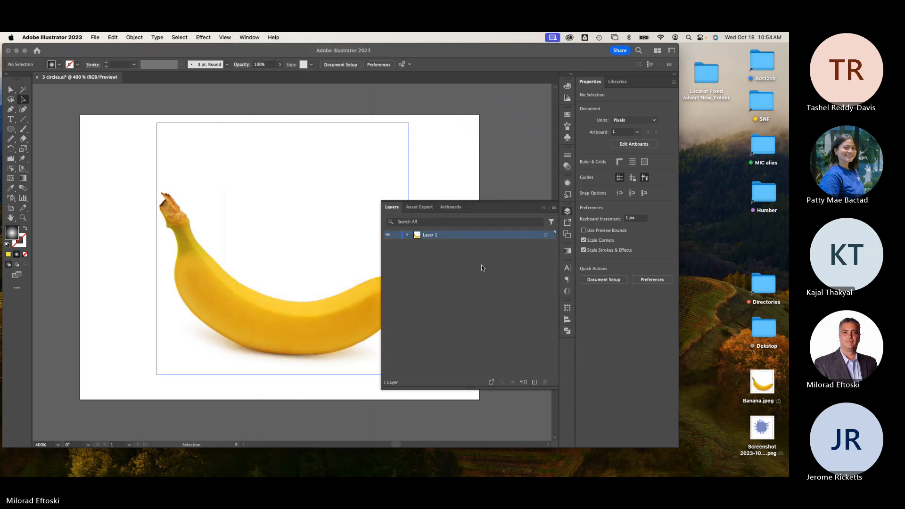
pyautogui.doubleClick(446, 236)
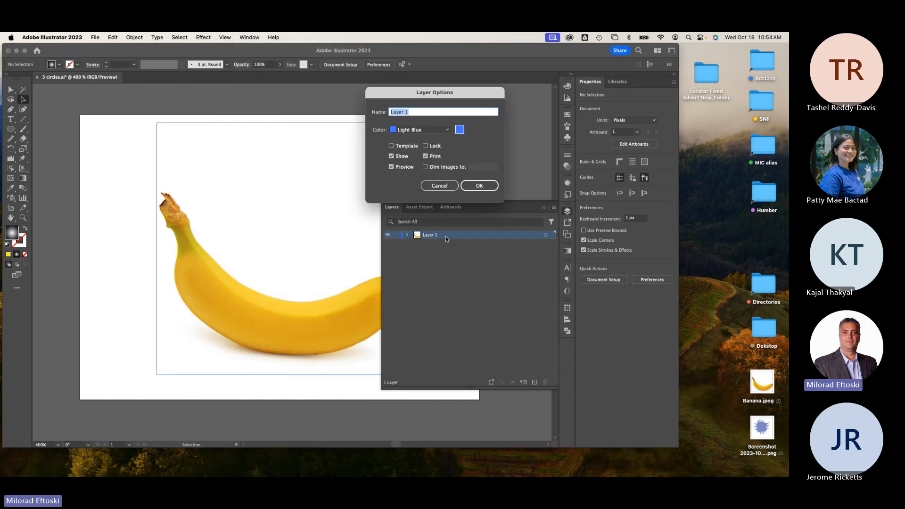
pyautogui.click(403, 151)
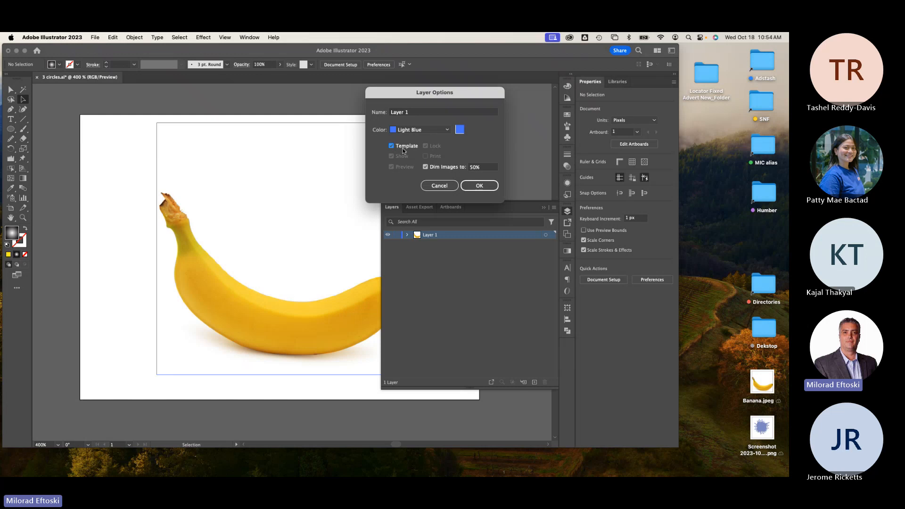
pyautogui.click(423, 114)
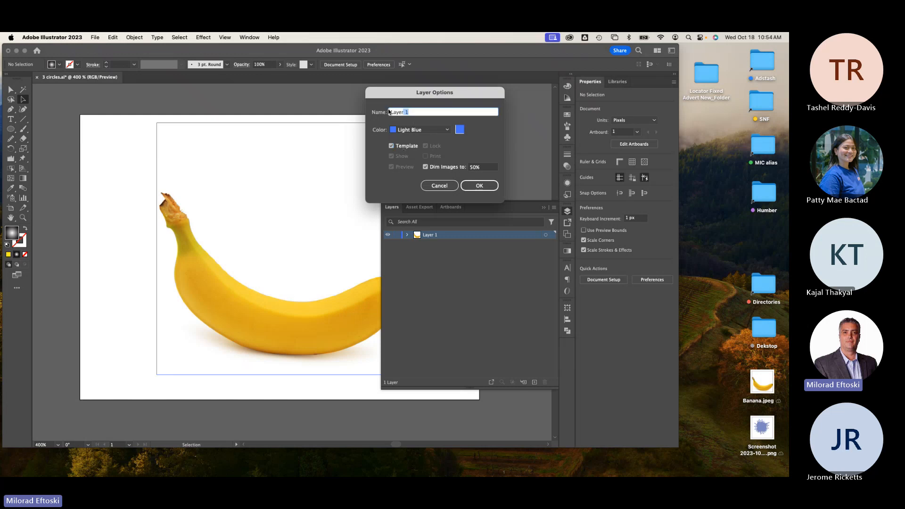
pyautogui.write('Banana template')
# - Try a custom bright yellow from the colour spectrum as the template layer's colour
pyautogui.click(460, 131)
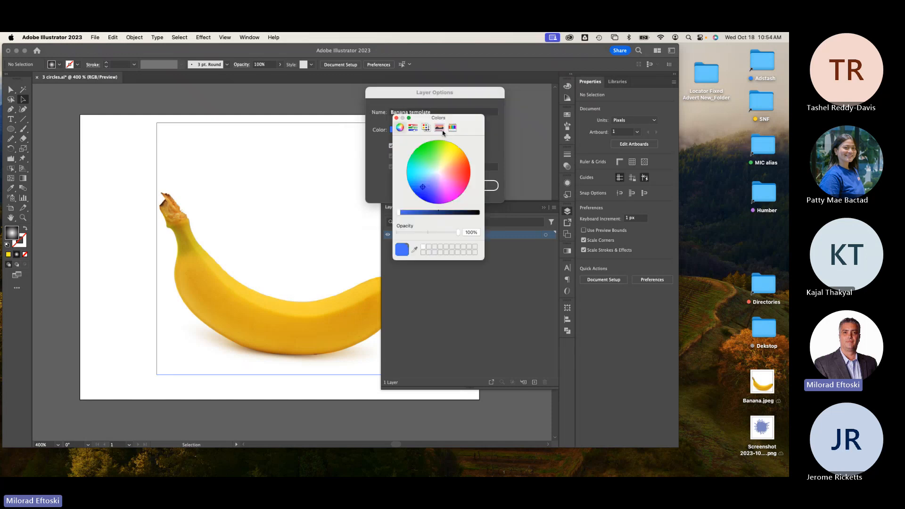
pyautogui.click(439, 127)
pyautogui.click(436, 163)
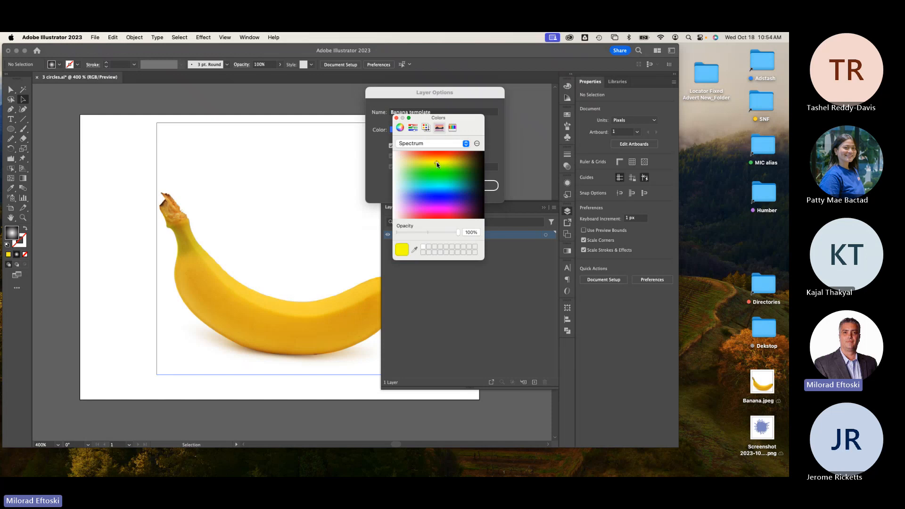
pyautogui.click(397, 118)
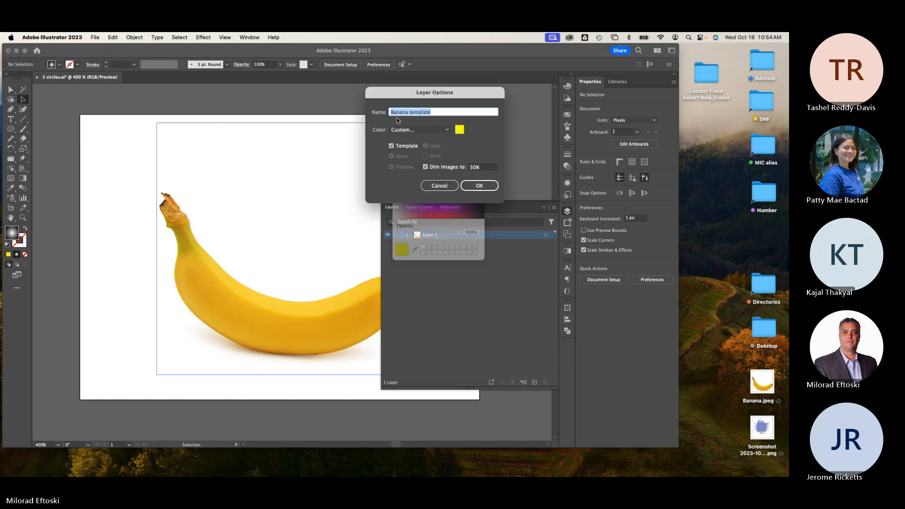
pyautogui.click(460, 130)
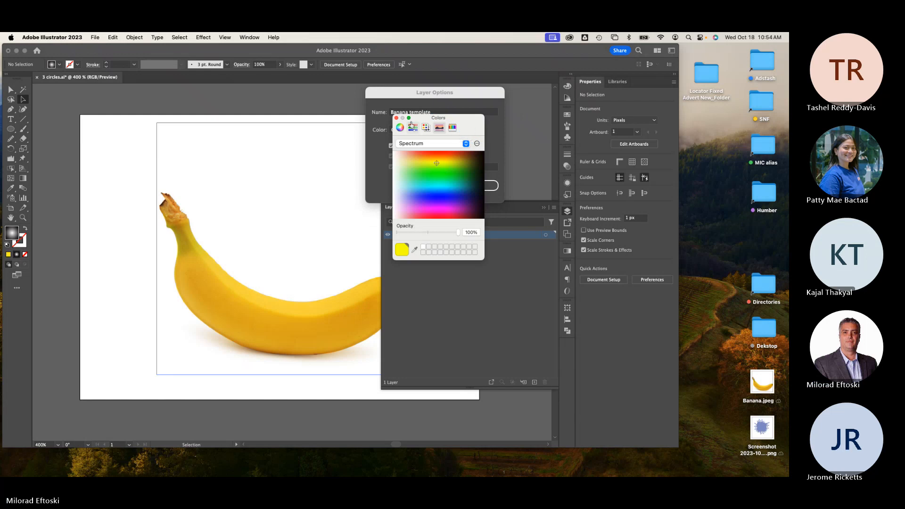
pyautogui.click(397, 118)
# - Assign the preset Yellow as the template layer's colour, apply the layer options and collapse the Layers panel
pyautogui.click(417, 131)
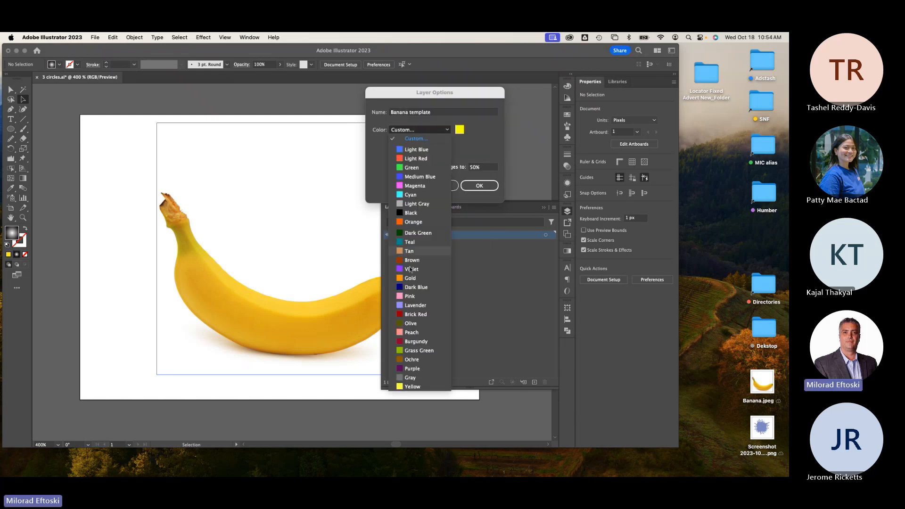
pyautogui.click(412, 387)
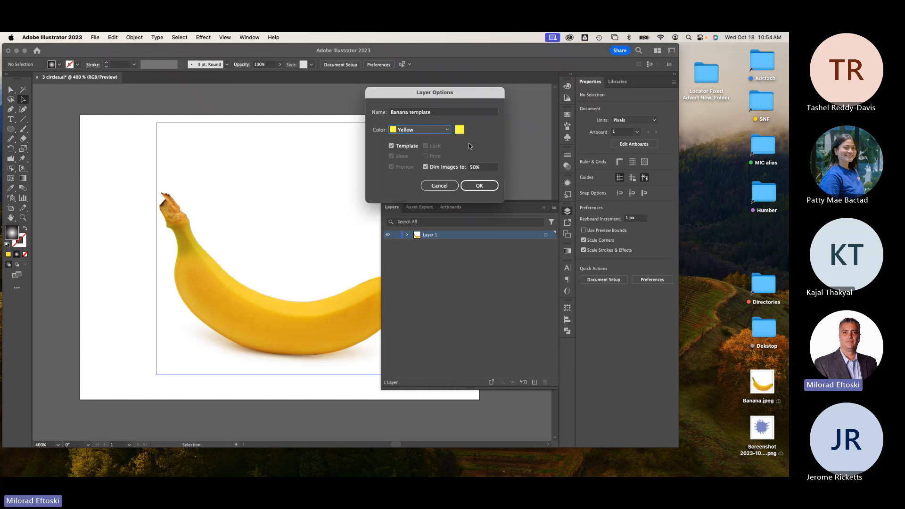
pyautogui.click(479, 186)
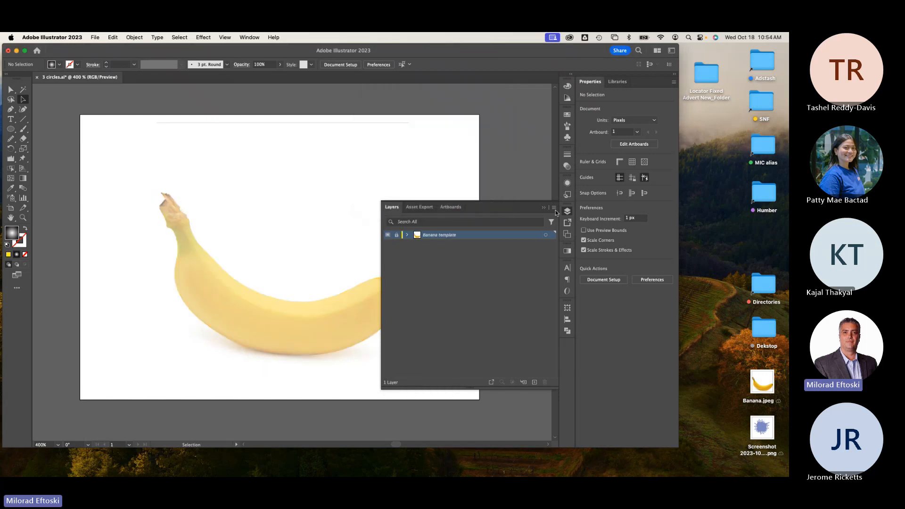
pyautogui.click(568, 212)
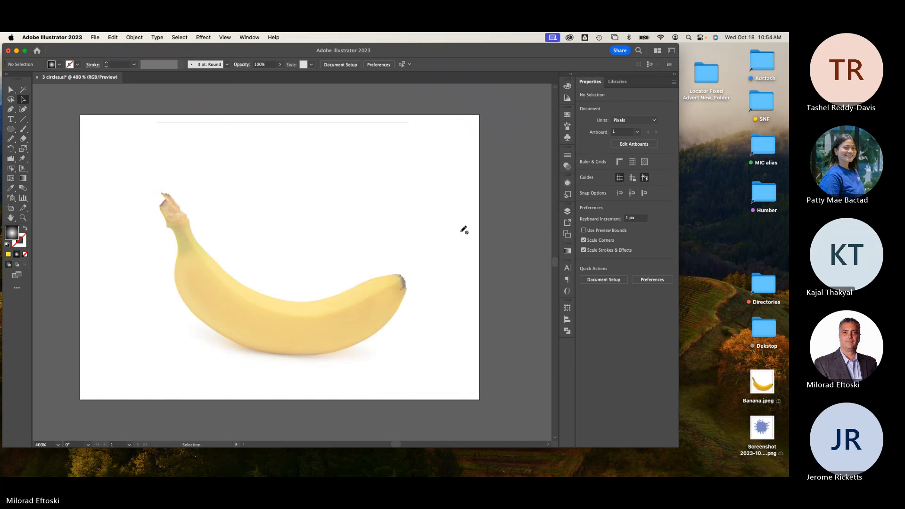
# - Add a new layer above Banana template, name it Mesh Drawing, and collapse the Layers panel
pyautogui.press('super+equal')
pyautogui.moveTo(410, 296); pyautogui.dragTo(417, 265)
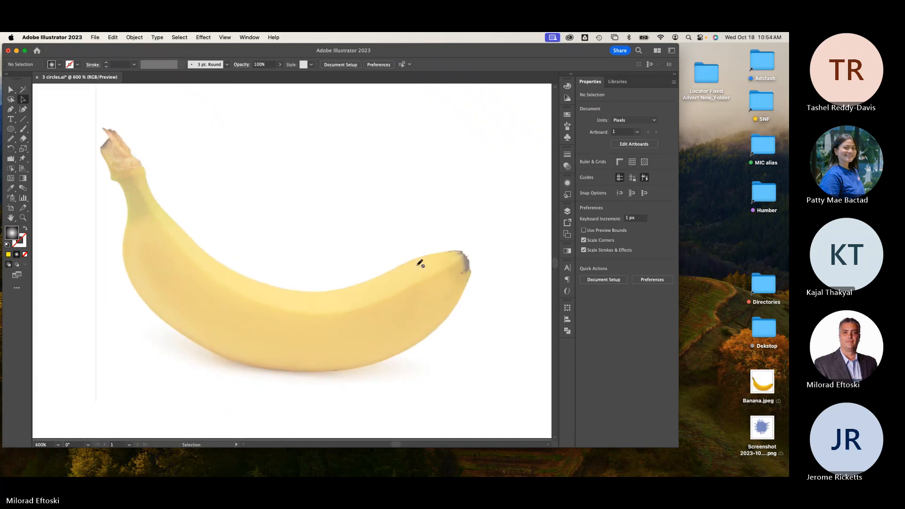
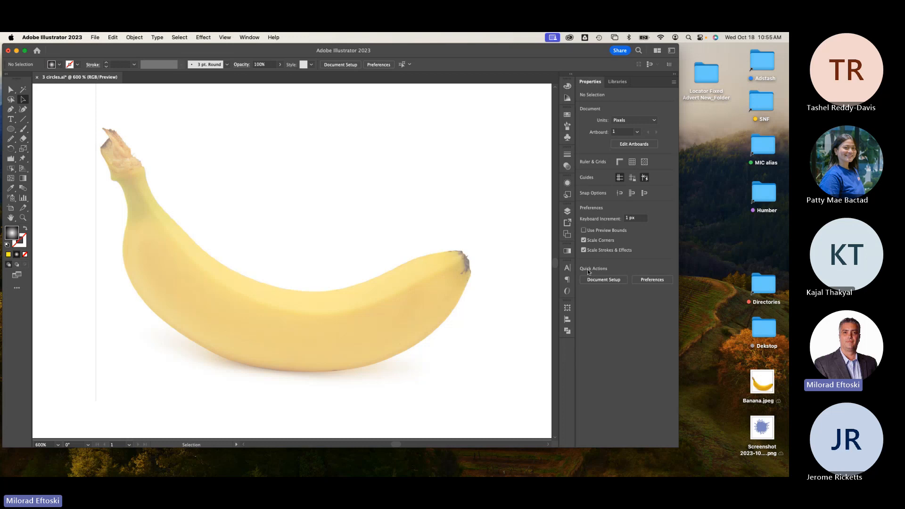
pyautogui.click(567, 211)
pyautogui.click(535, 382)
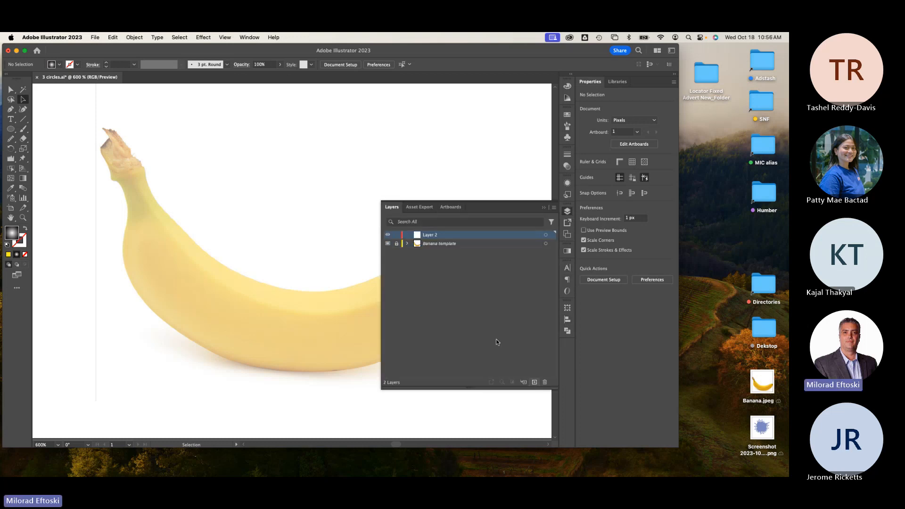
pyautogui.doubleClick(433, 236)
pyautogui.write('Mes')
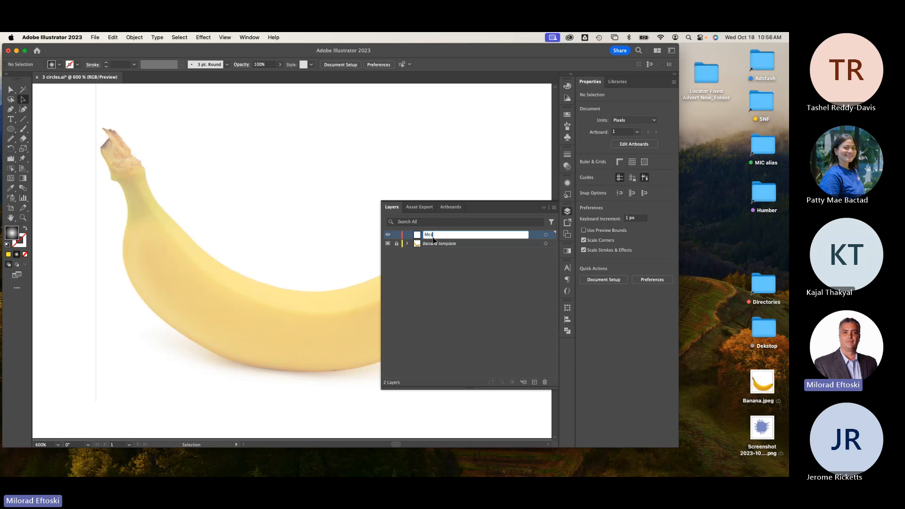
pyautogui.write('h Drawing')
pyautogui.click(439, 268)
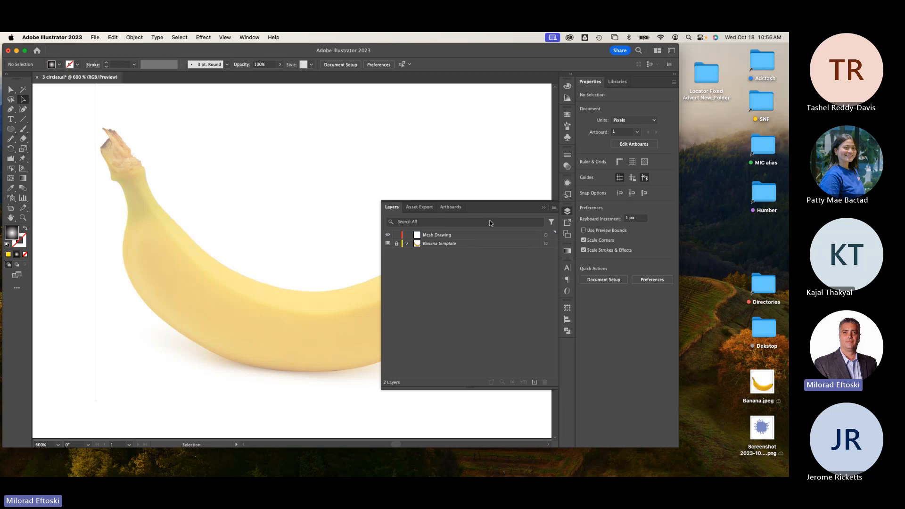
pyautogui.click(567, 212)
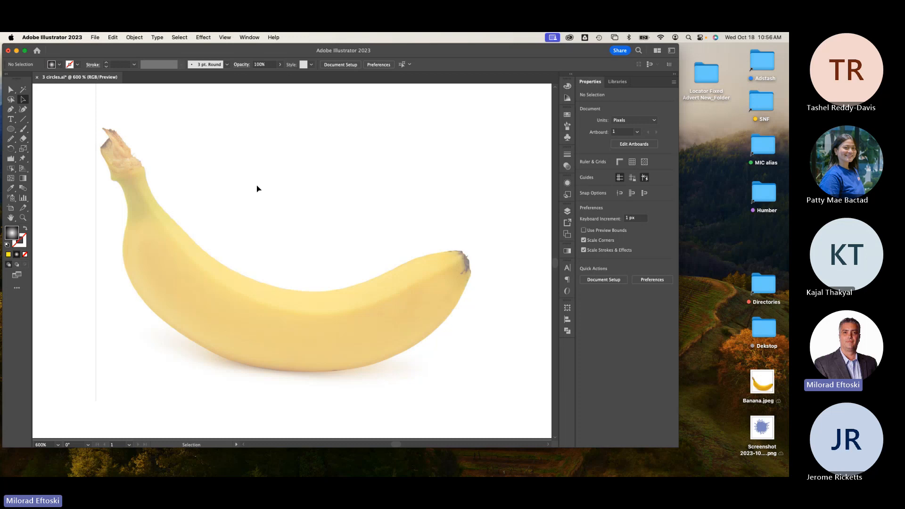
# - Draw a rectangle about 483 × 117 px with default white fill and black stroke, and move it over the banana's lower part
pyautogui.click(11, 129)
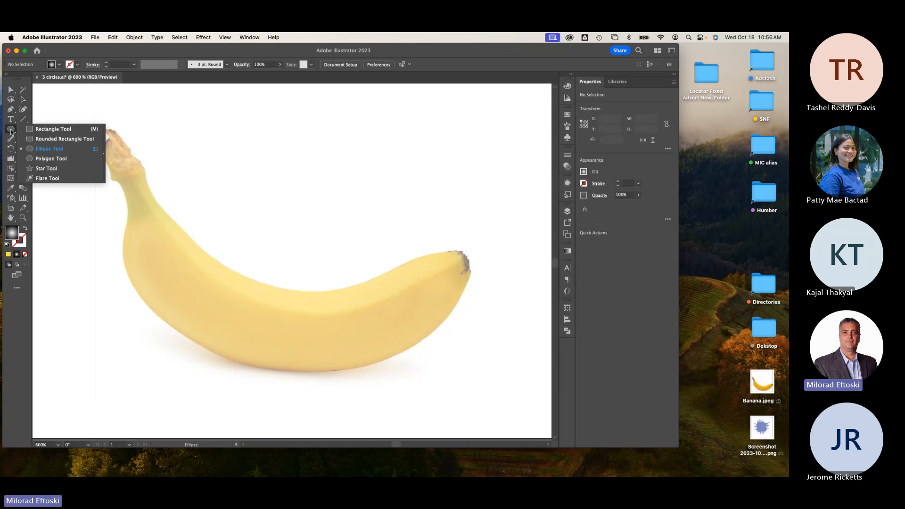
pyautogui.click(39, 130)
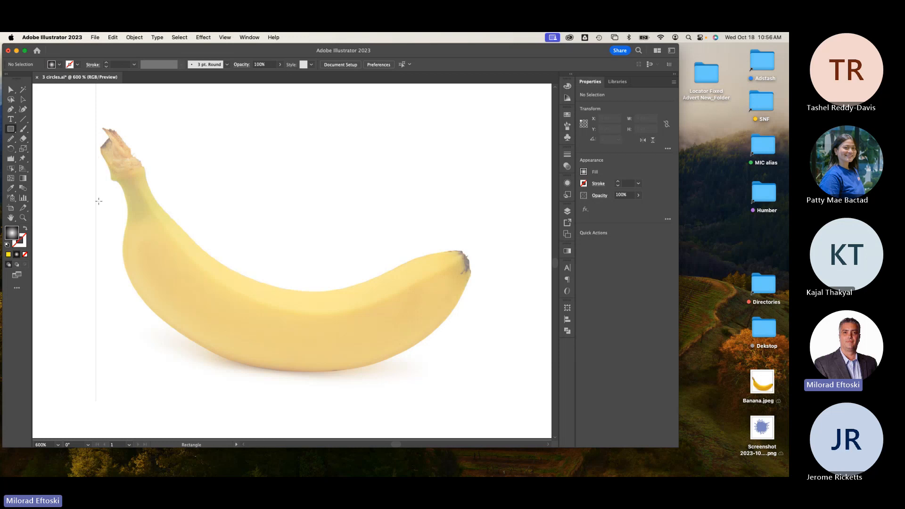
pyautogui.moveTo(96, 176); pyautogui.dragTo(510, 276)
pyautogui.press('d')
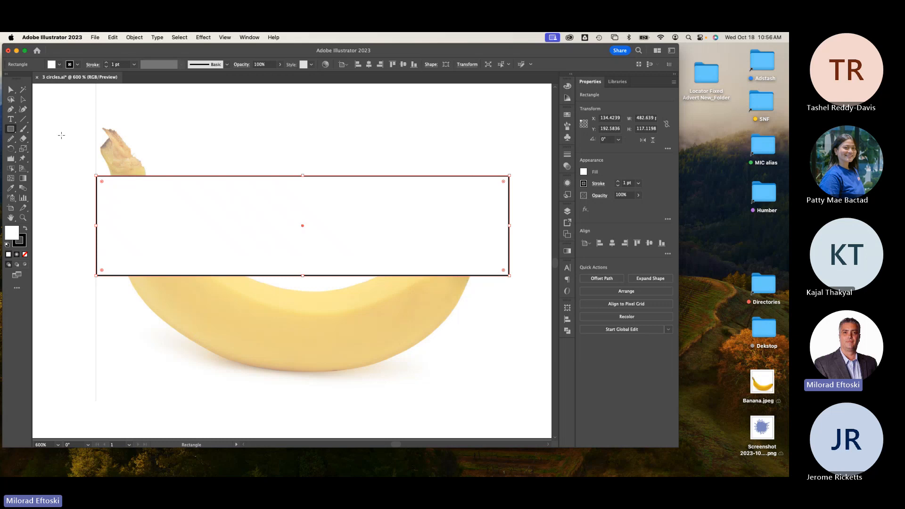
pyautogui.press('a')
pyautogui.moveTo(257, 286); pyautogui.dragTo(246, 398)
# - Fill the rectangle with the banana's yellow using the Eyedropper and move it up over the banana's middle
pyautogui.click(11, 188)
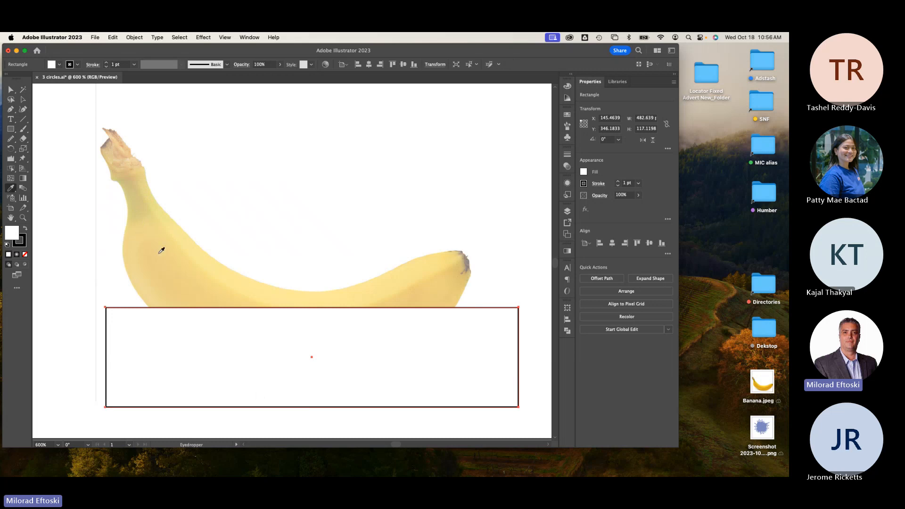
pyautogui.click(170, 244)
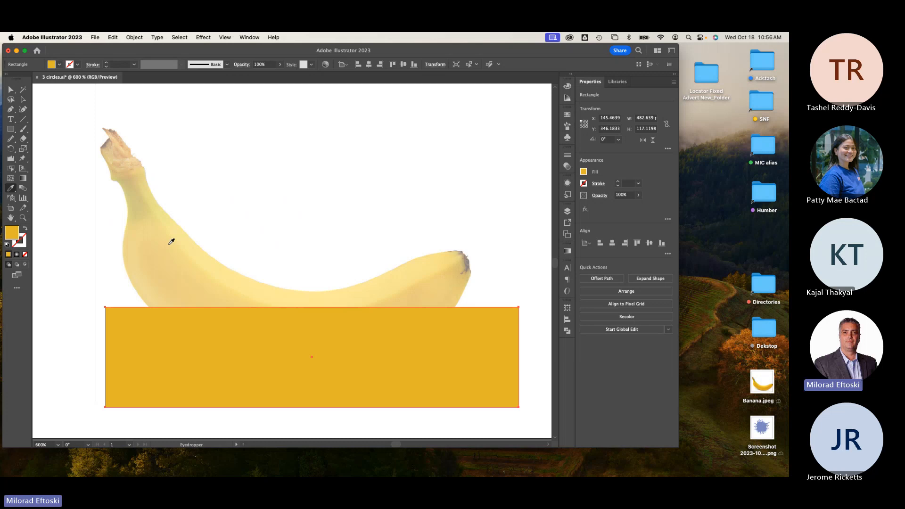
pyautogui.click(22, 99)
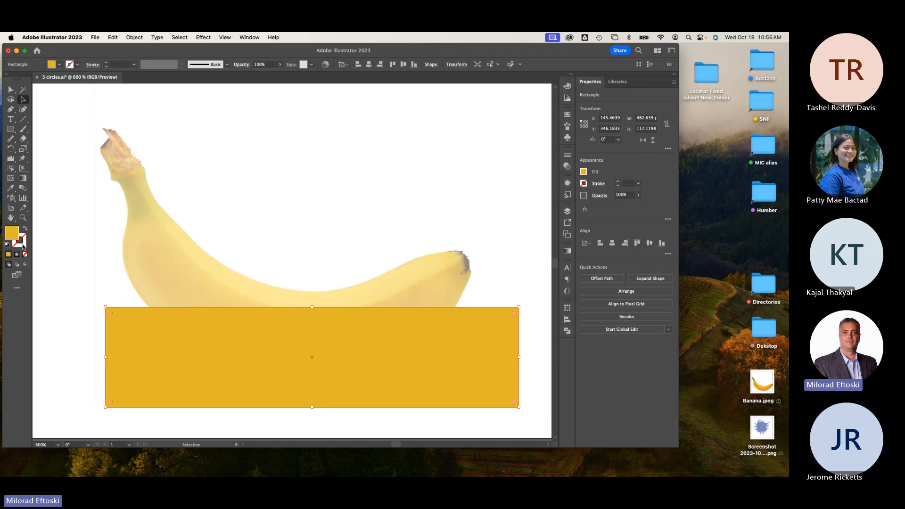
pyautogui.moveTo(151, 331); pyautogui.dragTo(133, 222)
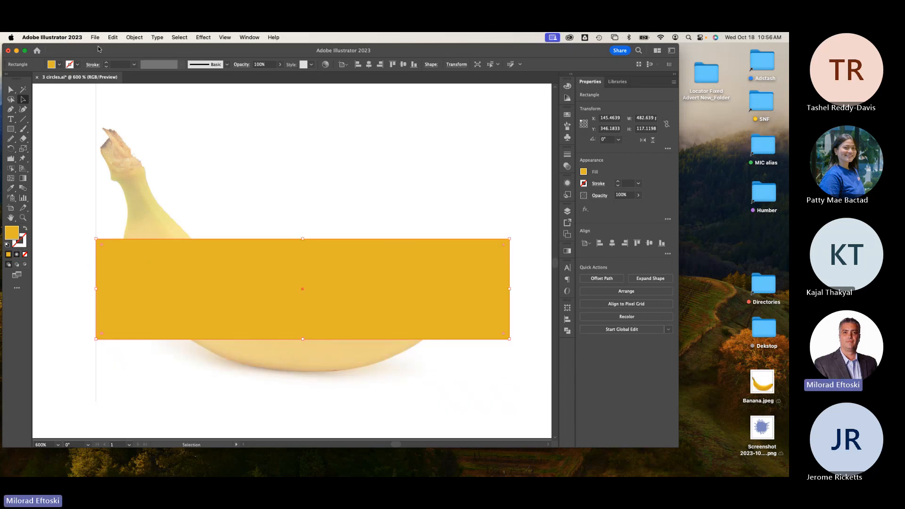
# - Try a 1 pt black stroke on the yellow rectangle and set its stroke back to none
pyautogui.click(77, 65)
pyautogui.click(24, 78)
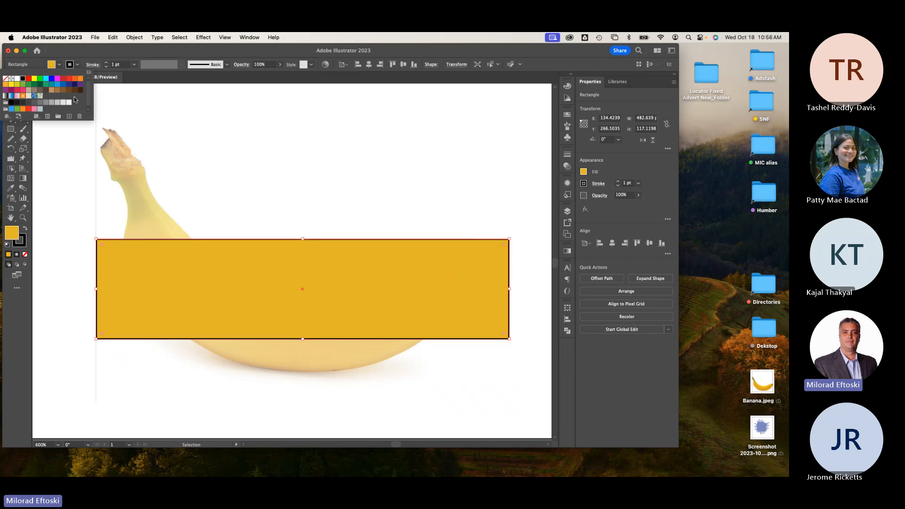
pyautogui.click(272, 140)
pyautogui.click(272, 139)
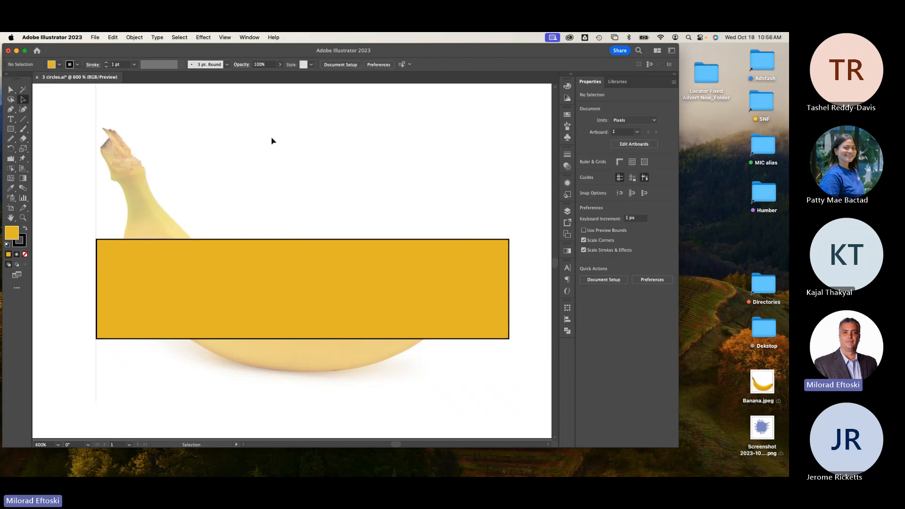
pyautogui.click(288, 262)
pyautogui.click(77, 66)
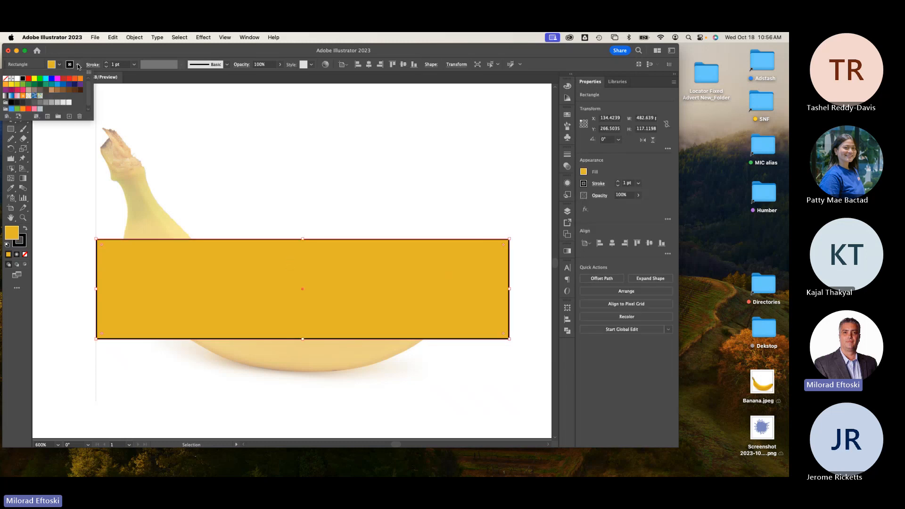
pyautogui.click(6, 79)
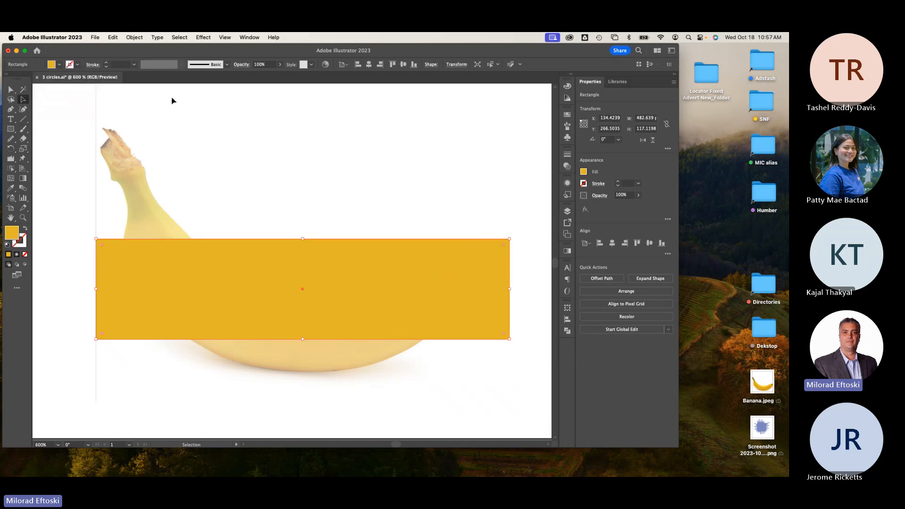
# - Move the rectangle about 17 px lower and compare it with the banana in Outline view, ending in Preview
pyautogui.moveTo(268, 257)
pyautogui.mouseDown()
pyautogui.moveTo(282, 261)
pyautogui.moveTo(284, 244)
pyautogui.moveTo(278, 279)
pyautogui.moveTo(274, 273)
pyautogui.mouseUp()
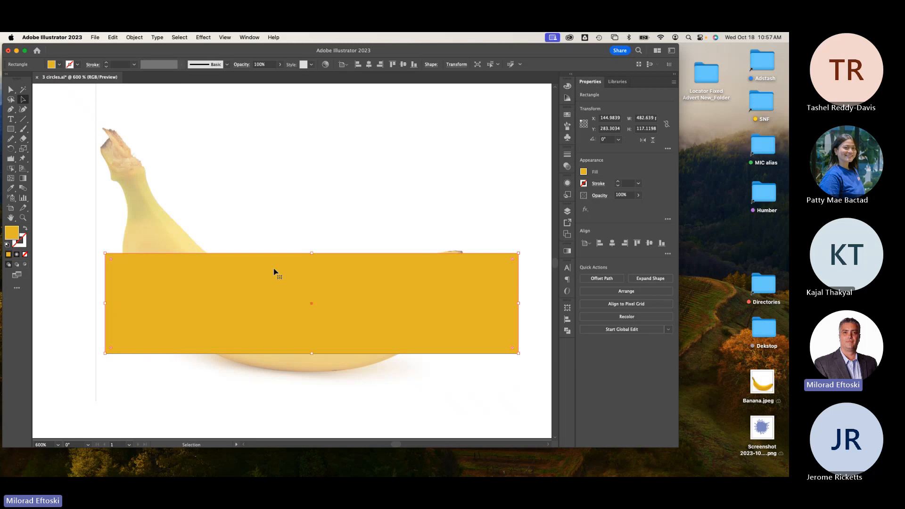
pyautogui.press('super+y')
pyautogui.press('super+y')
pyautogui.press('super+y')
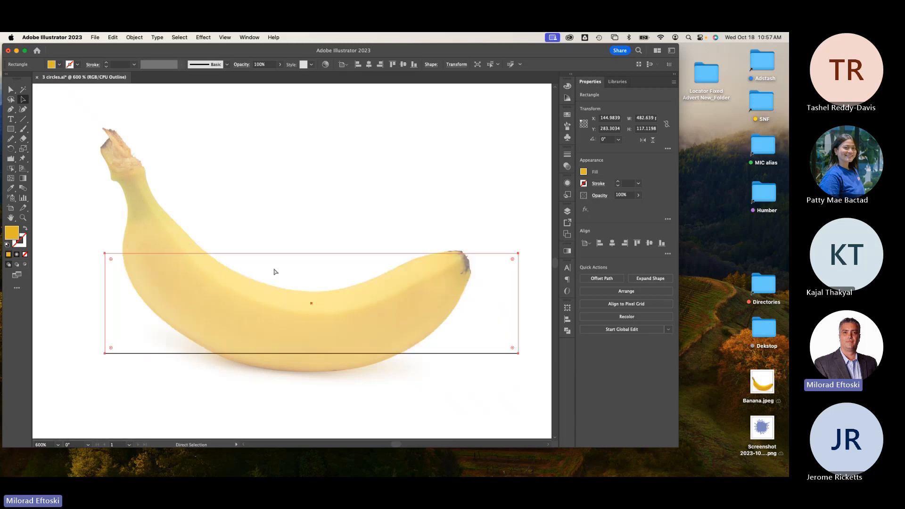
pyautogui.press('super+y')
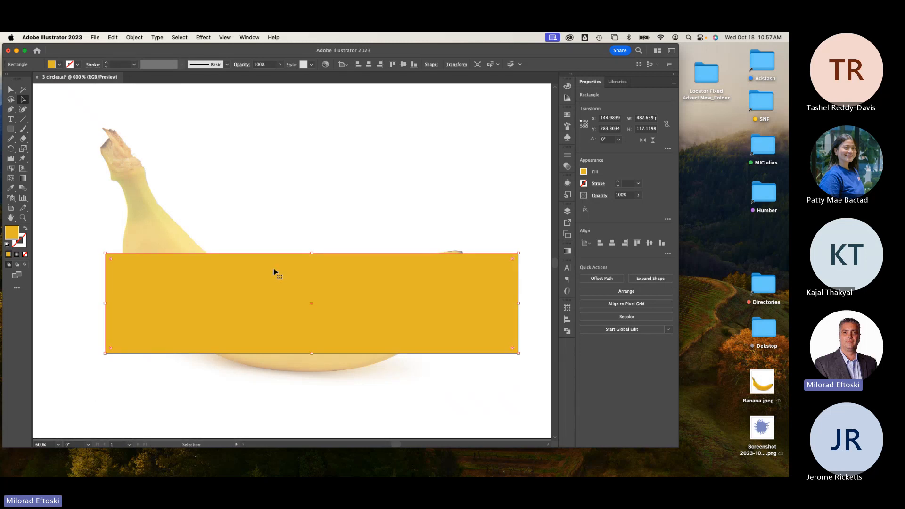
pyautogui.press('super+y')
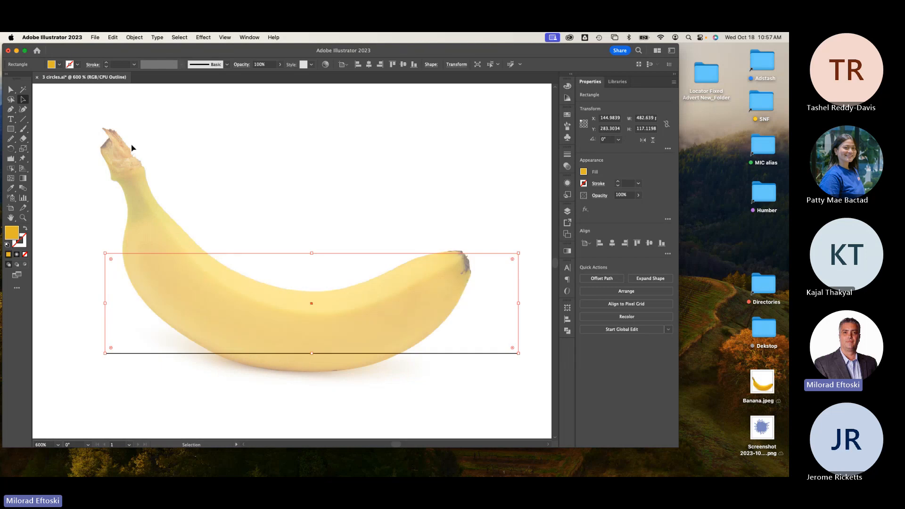
pyautogui.press('super+y')
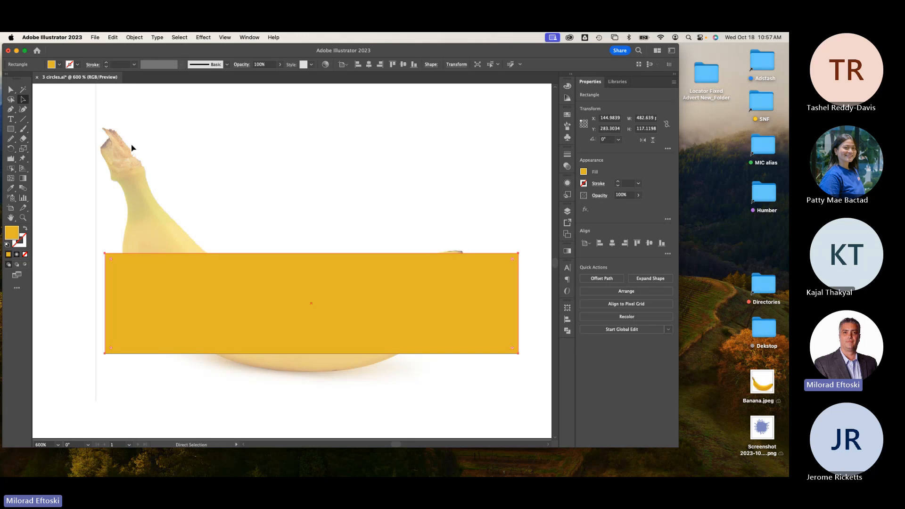
# - Turn off the Template option of the Banana template layer and compare the banana image in Outline and Preview views
pyautogui.press('super+y')
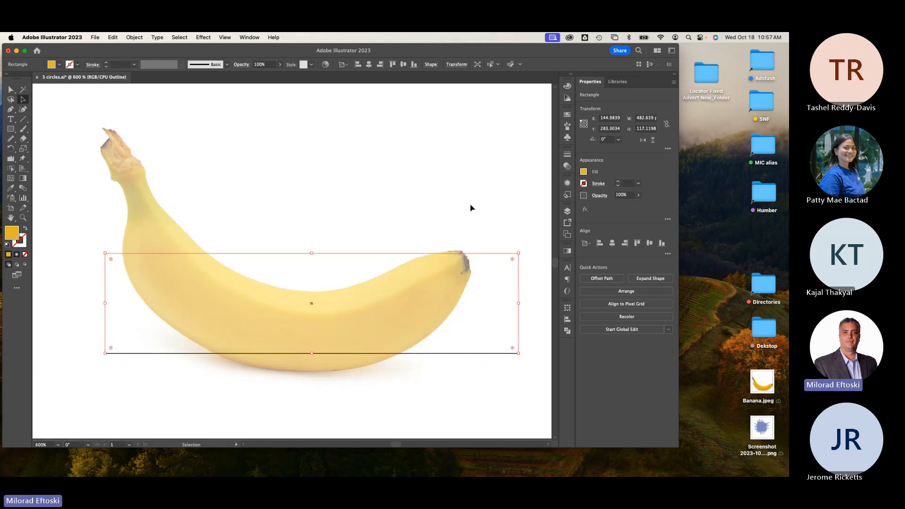
pyautogui.click(568, 211)
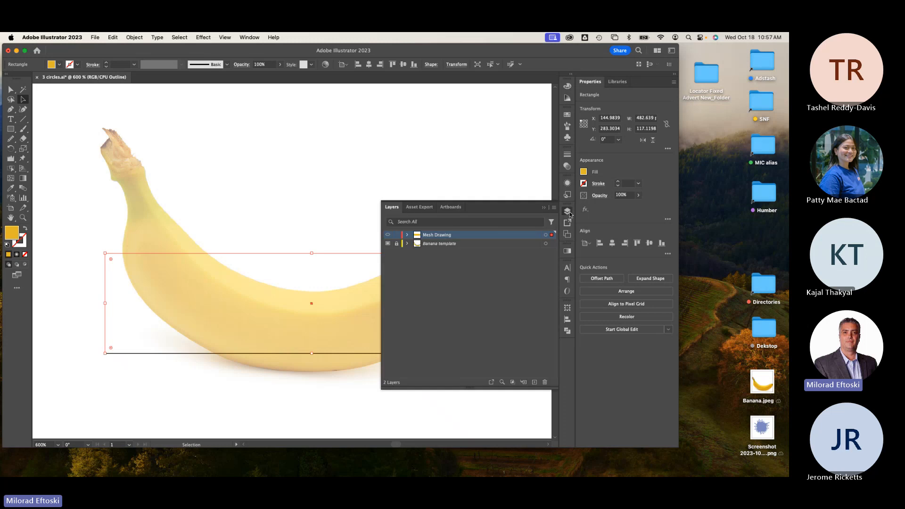
pyautogui.doubleClick(476, 244)
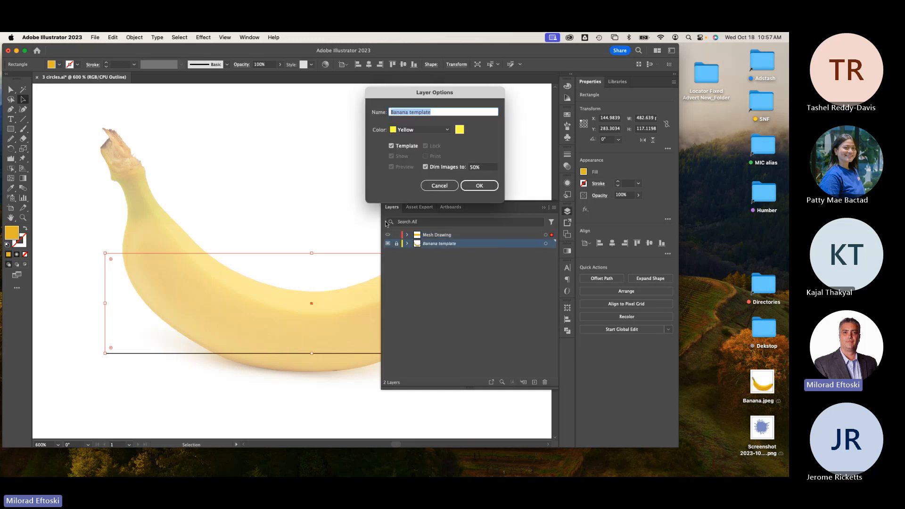
pyautogui.click(404, 149)
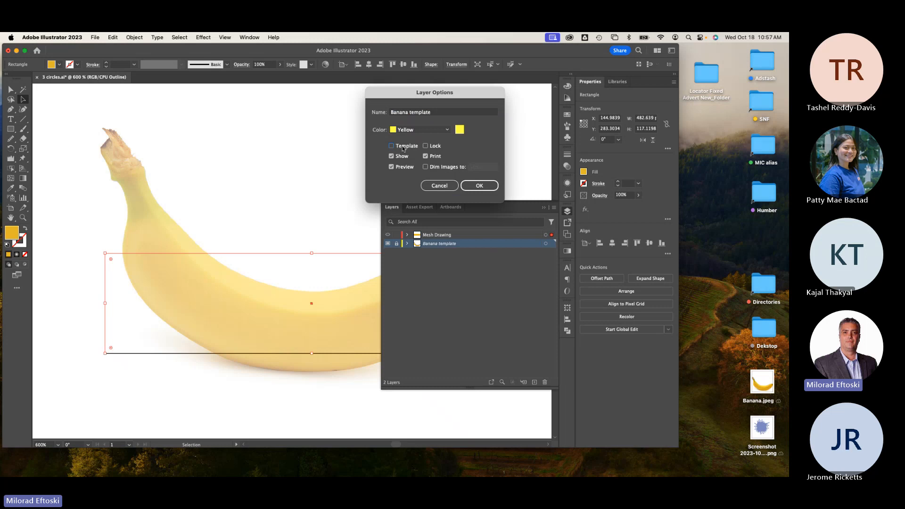
pyautogui.click(479, 186)
pyautogui.click(419, 174)
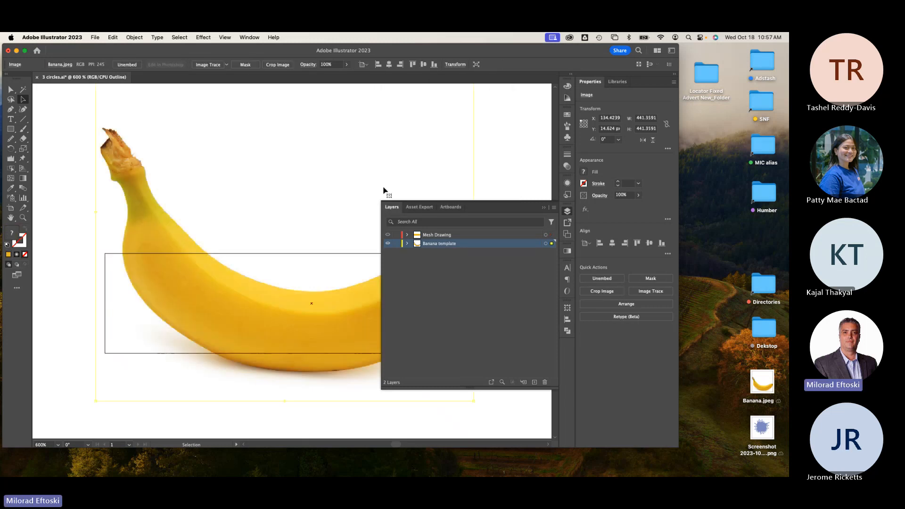
pyautogui.press('super+y')
pyautogui.press('super+y')
pyautogui.press('super+y')
pyautogui.press('super+y')
pyautogui.press('super+y')
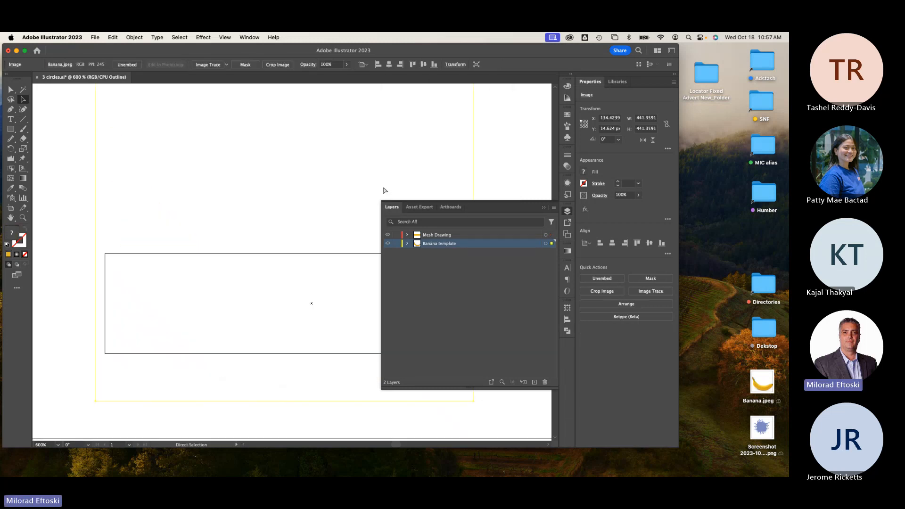
pyautogui.press('super+y')
pyautogui.press('super+y')
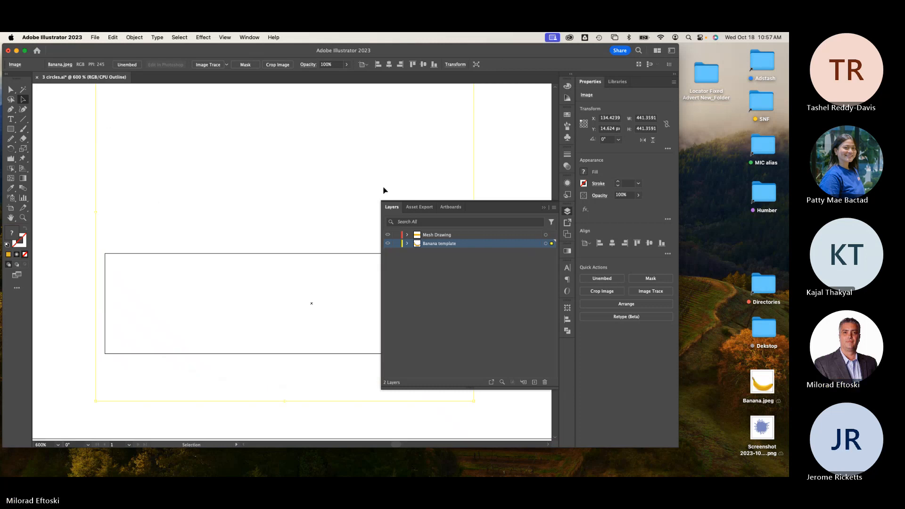
# - Make Banana template a template layer again with images dimmed to 50%, activate the Mesh Drawing layer and switch to Outline view
pyautogui.doubleClick(480, 243)
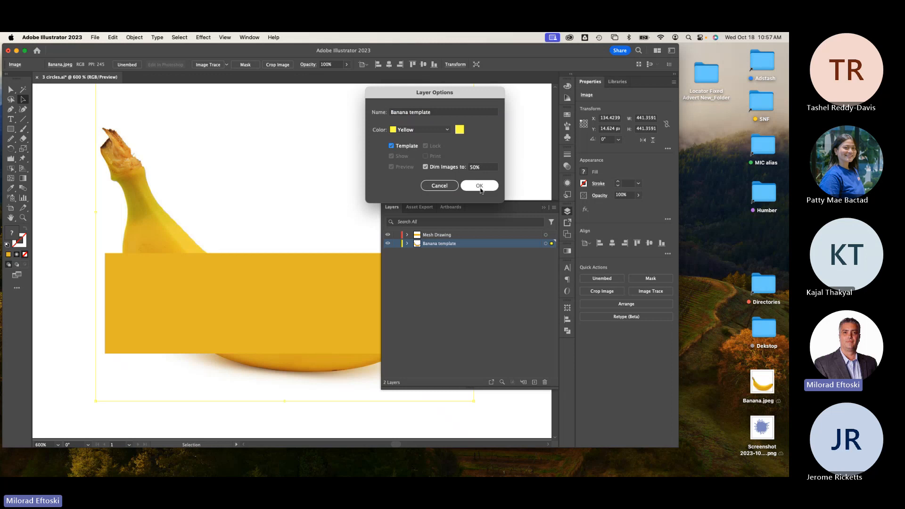
pyautogui.click(479, 185)
pyautogui.click(456, 234)
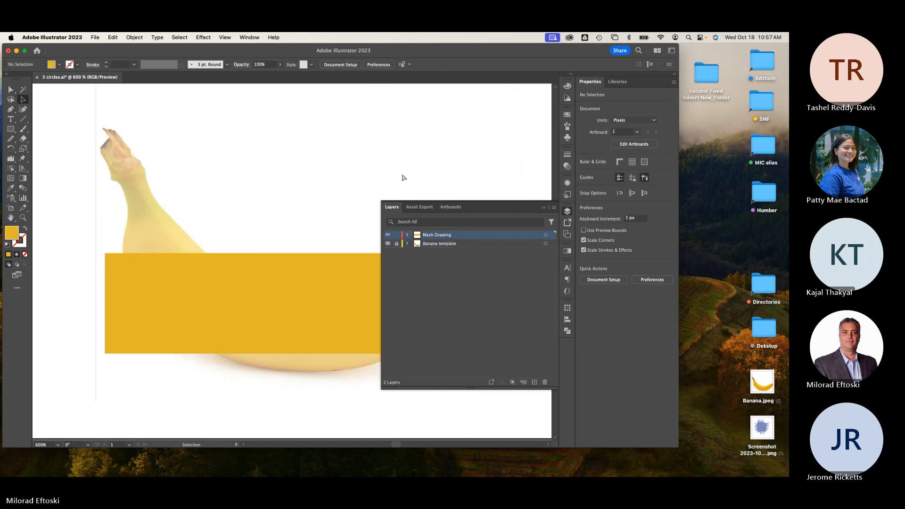
pyautogui.press('super+y')
pyautogui.press('super+y')
pyautogui.press('super+y')
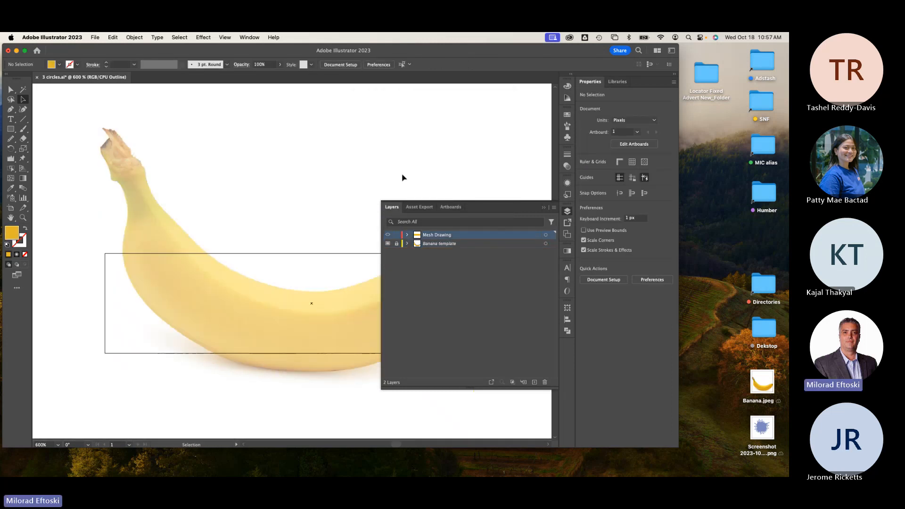
pyautogui.click(568, 212)
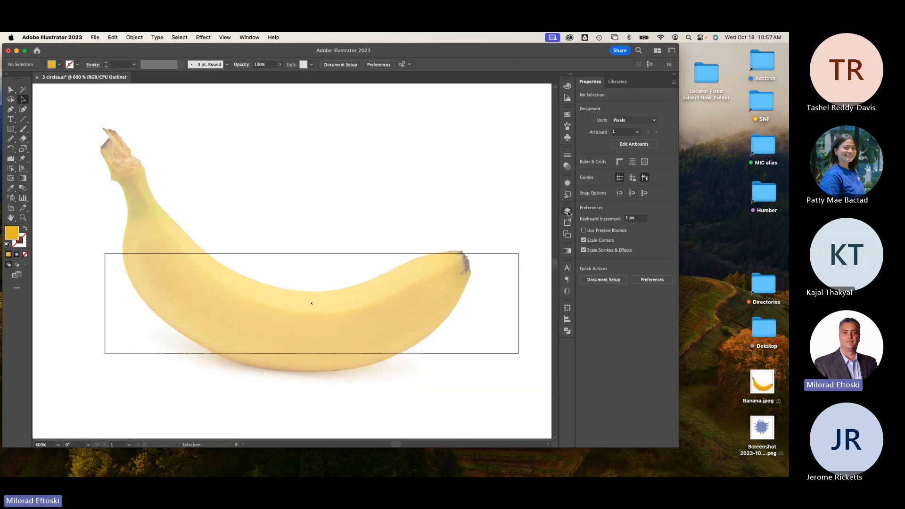
# - Select the rectangle over the banana and add a gradient mesh point at its centre with the Mesh tool
pyautogui.click(333, 253)
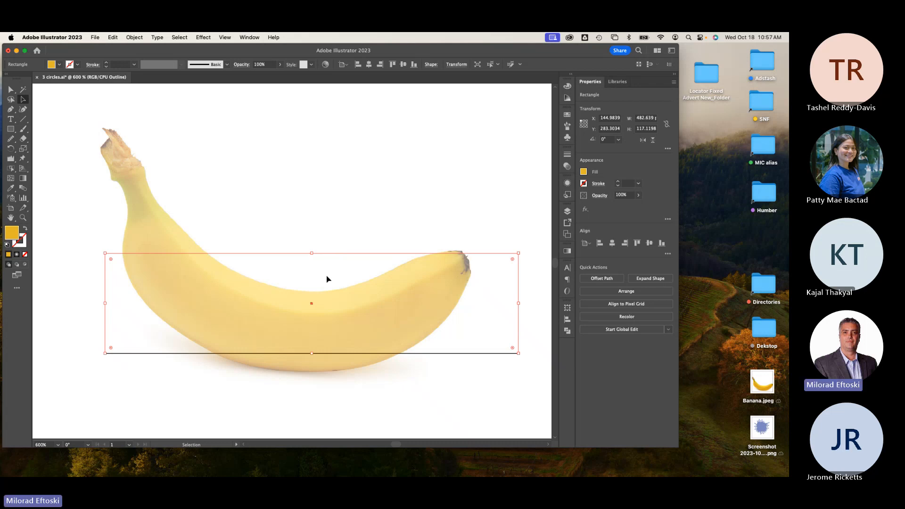
pyautogui.click(11, 180)
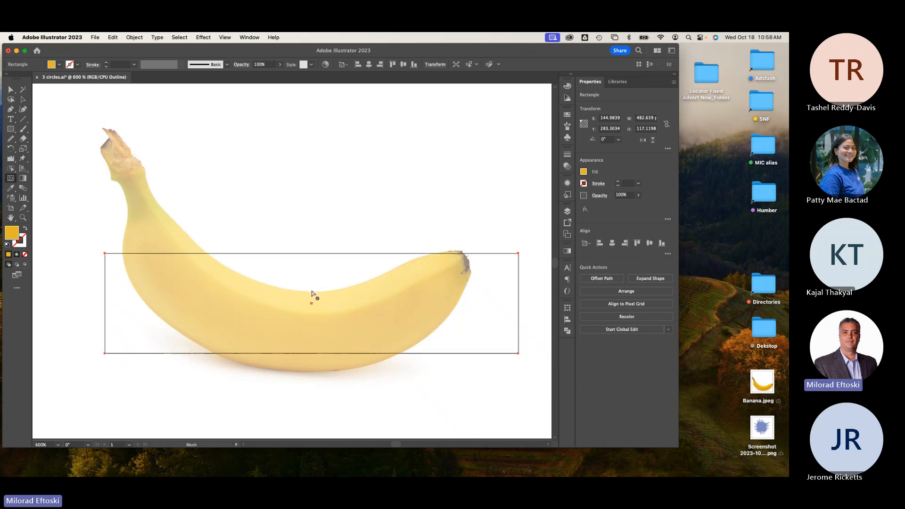
pyautogui.click(311, 304)
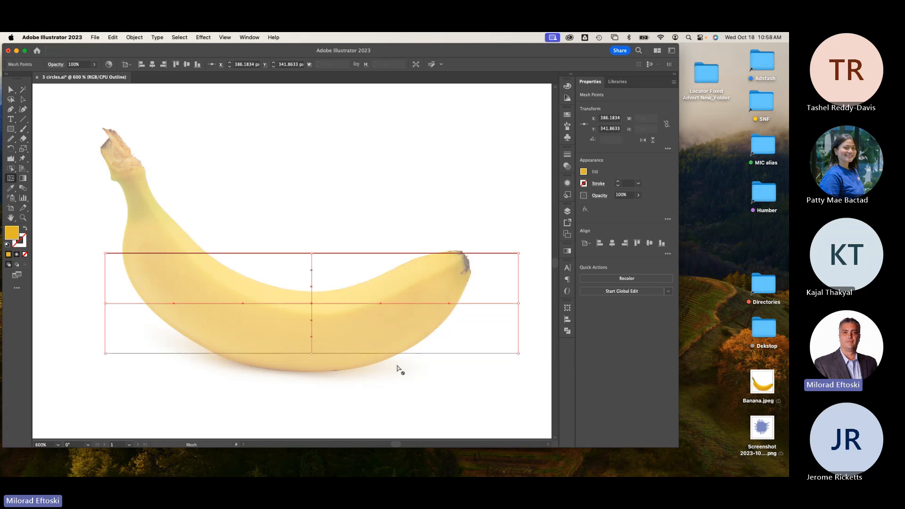
# - Try five additional mesh points along the rectangle's horizontal centre line and undo them
pyautogui.click(410, 304)
pyautogui.hscroll(-3, 200, 317)
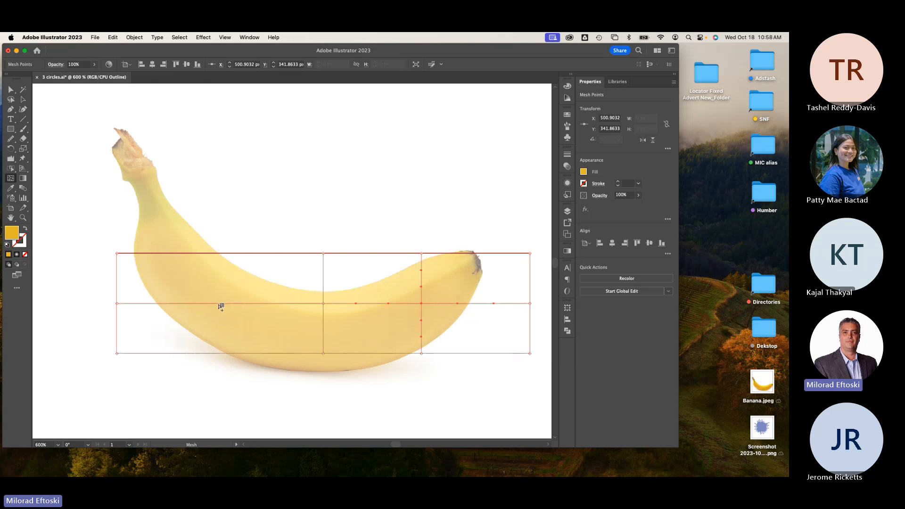
pyautogui.click(250, 304)
pyautogui.click(183, 303)
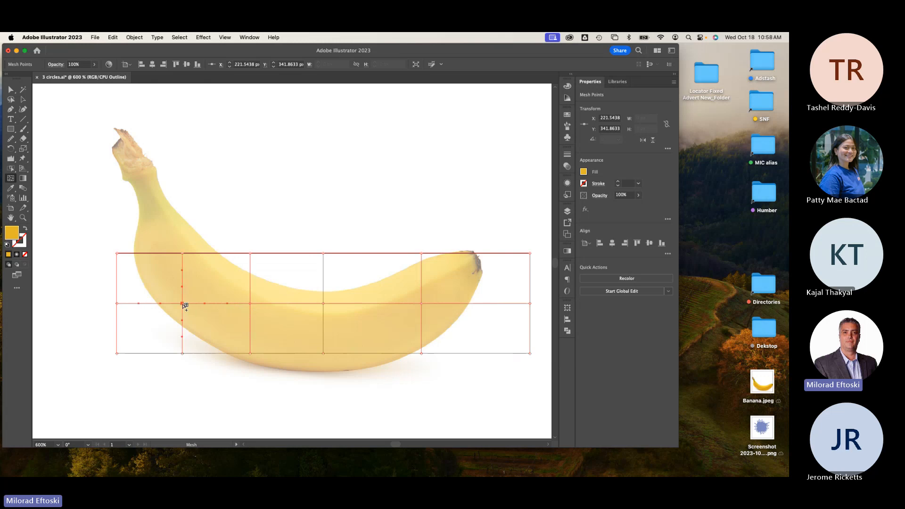
pyautogui.click(377, 303)
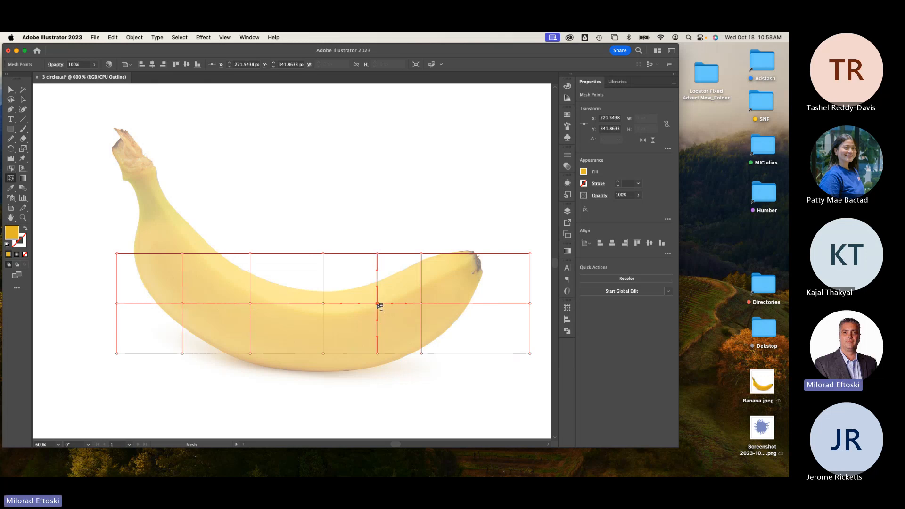
pyautogui.click(480, 303)
pyautogui.press('super+z')
pyautogui.press('super+z')
pyautogui.press('super+z')
pyautogui.press('super+z')
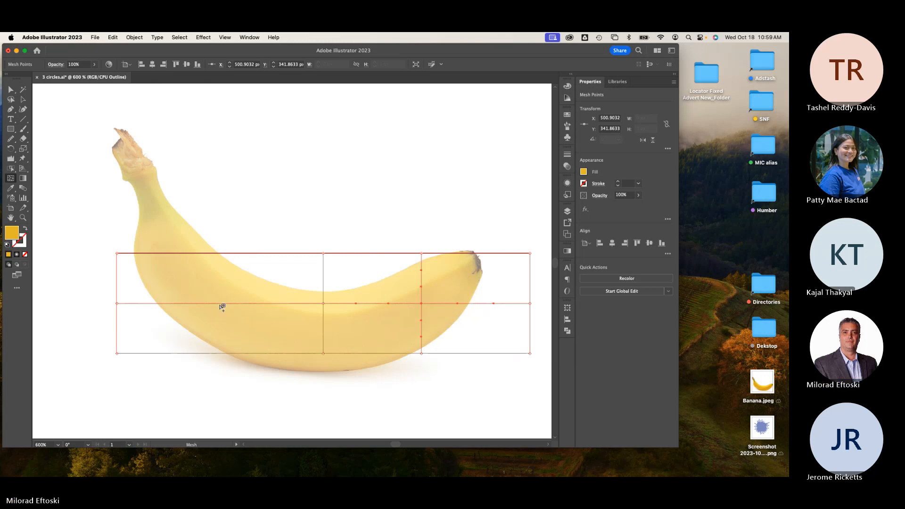
pyautogui.press('super+z')
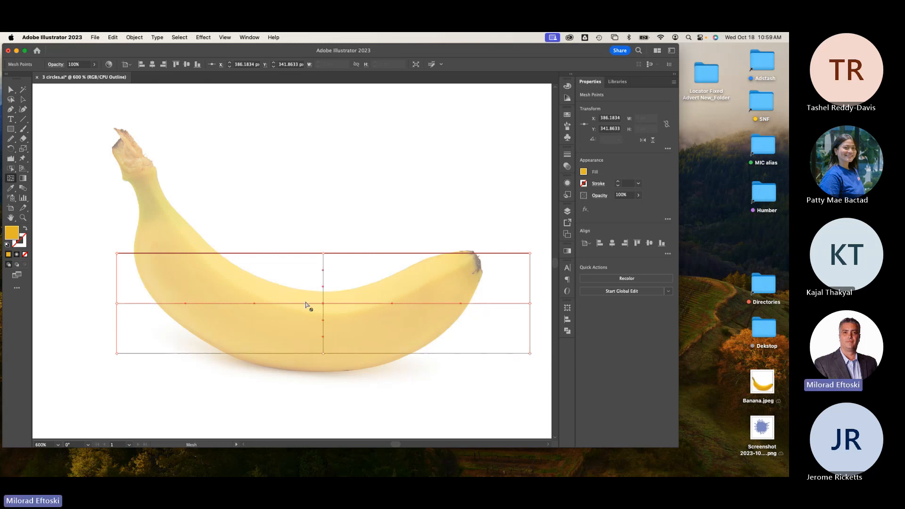
# - Add four roughly evenly spaced mesh points along the horizontal centre line, two on each side of the central point
pyautogui.click(394, 304)
pyautogui.click(460, 304)
pyautogui.click(262, 304)
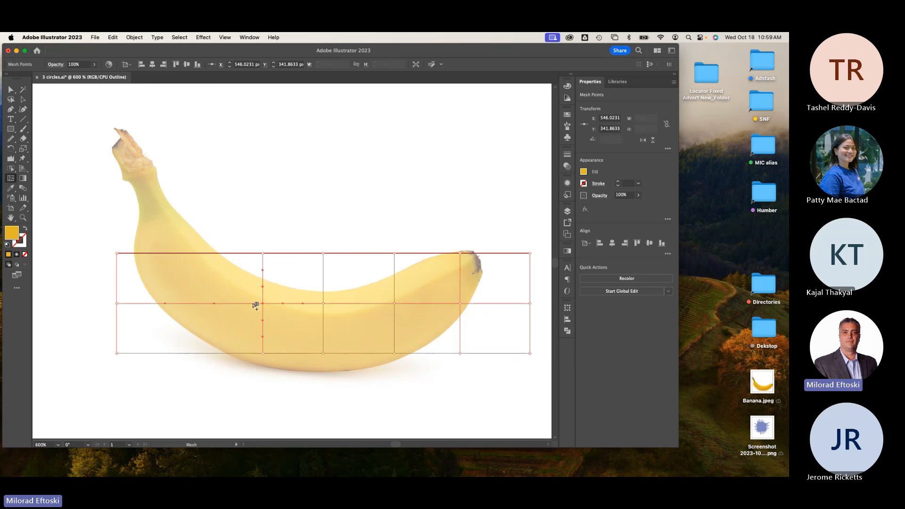
pyautogui.click(191, 304)
# - Deselect the mesh and check it in Preview, ending in Outline view
pyautogui.click(23, 99)
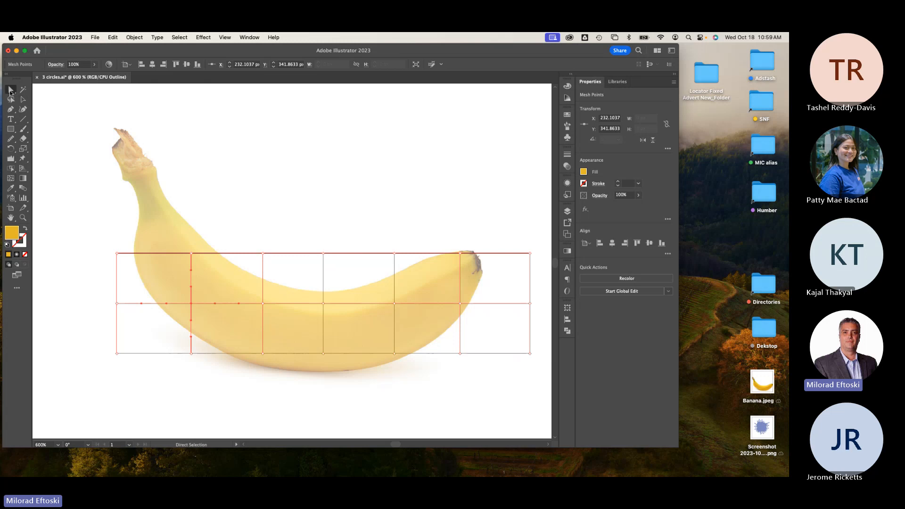
pyautogui.click(249, 155)
pyautogui.press('y')
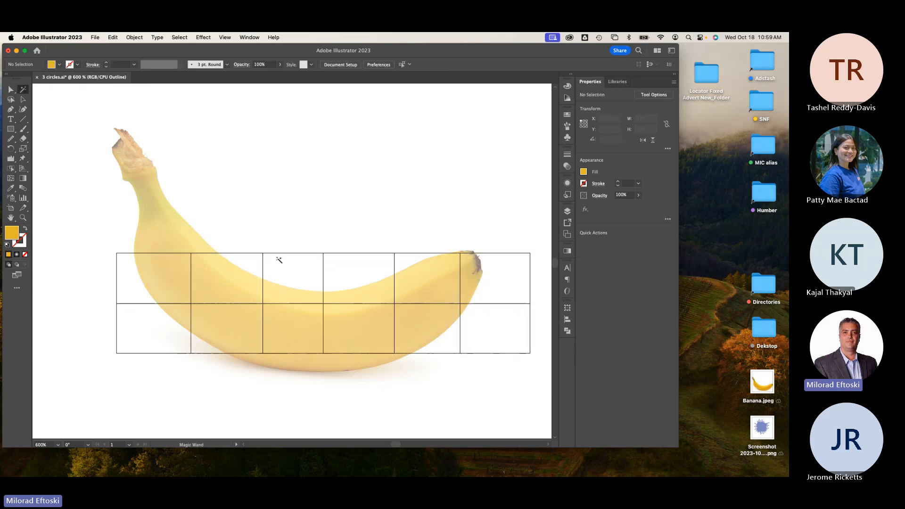
pyautogui.press('super+y')
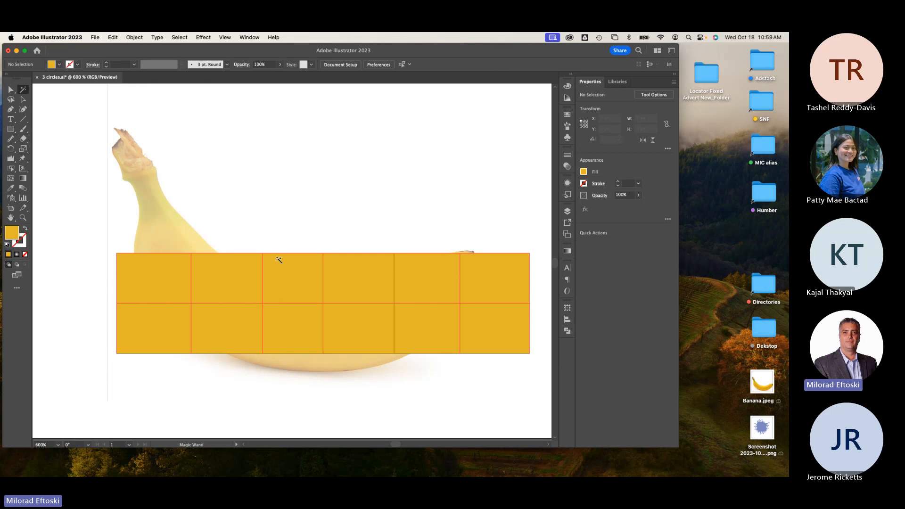
pyautogui.press('super+y')
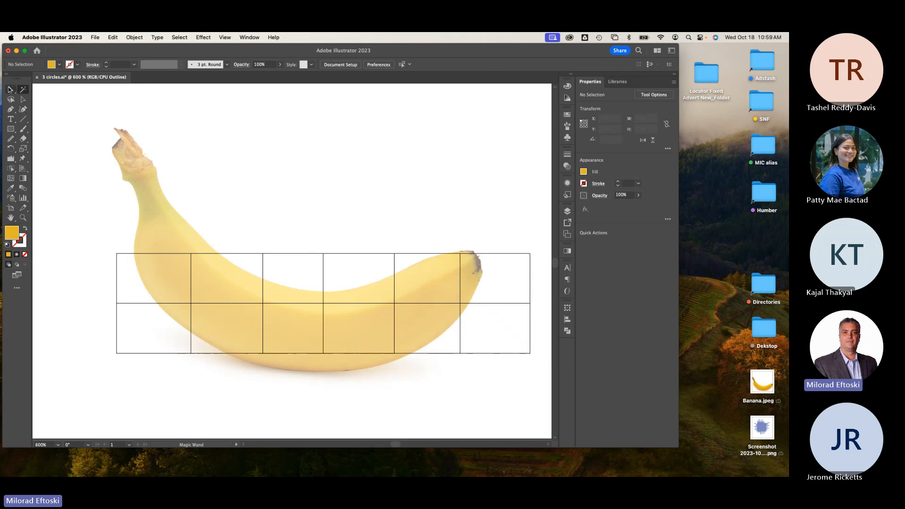
# - Move the mesh's three left-edge points around the banana's stem end with Direct Selection and angle the top point's handle along the stem
pyautogui.click(11, 89)
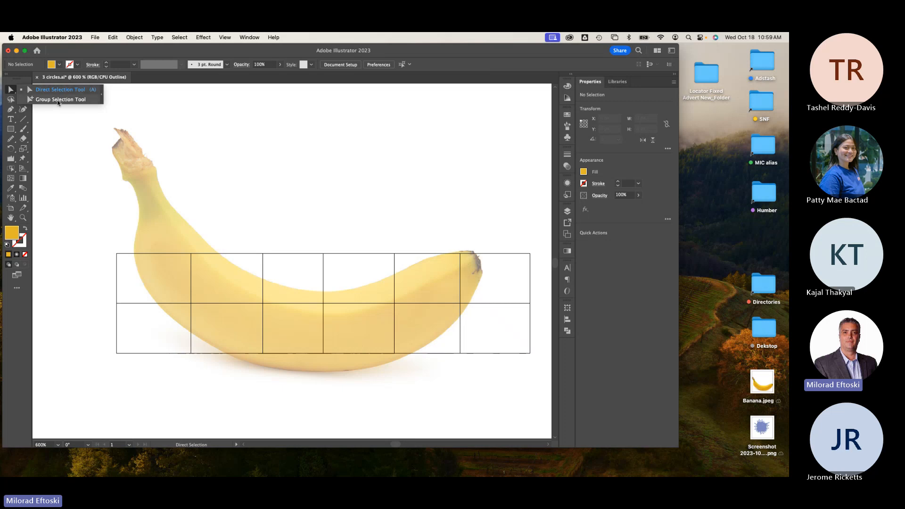
pyautogui.click(48, 89)
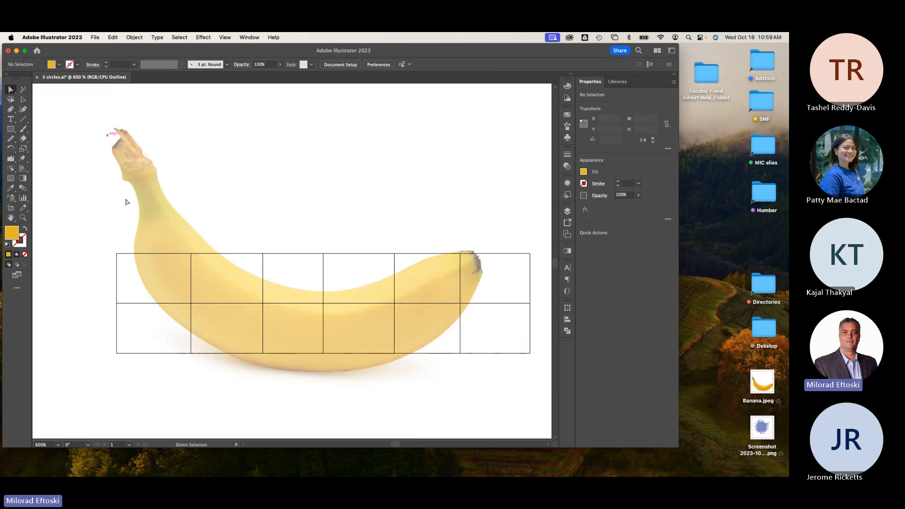
pyautogui.moveTo(117, 253); pyautogui.dragTo(149, 166)
pyautogui.moveTo(118, 304); pyautogui.dragTo(120, 139)
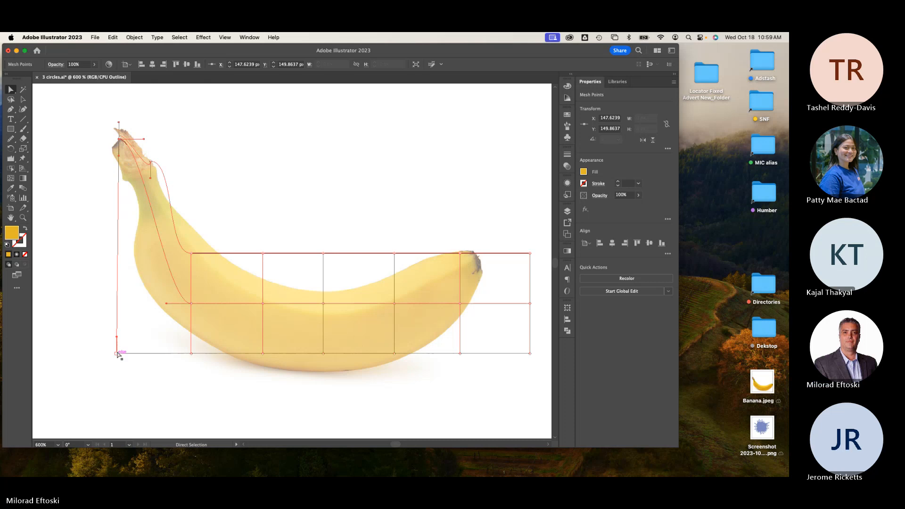
pyautogui.moveTo(117, 353); pyautogui.dragTo(137, 125)
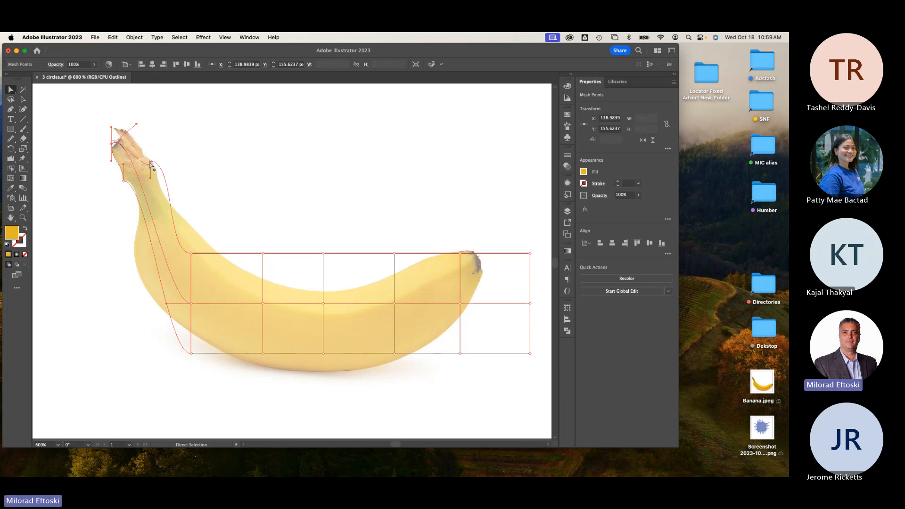
pyautogui.moveTo(150, 164); pyautogui.dragTo(140, 137)
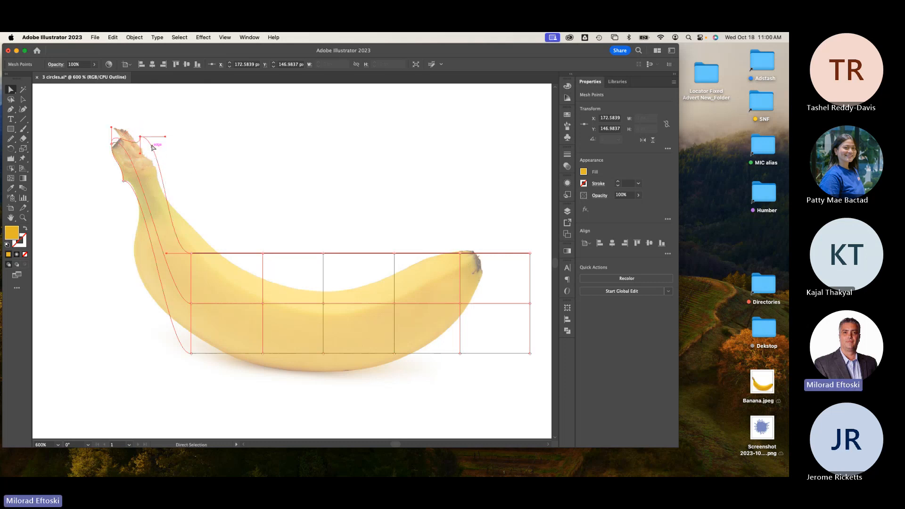
pyautogui.moveTo(163, 155); pyautogui.dragTo(142, 150)
# - Fit the second column of mesh points to the banana's upper edge, lower edge and interior, adjusting handles to follow its curve
pyautogui.moveTo(192, 255); pyautogui.dragTo(186, 215)
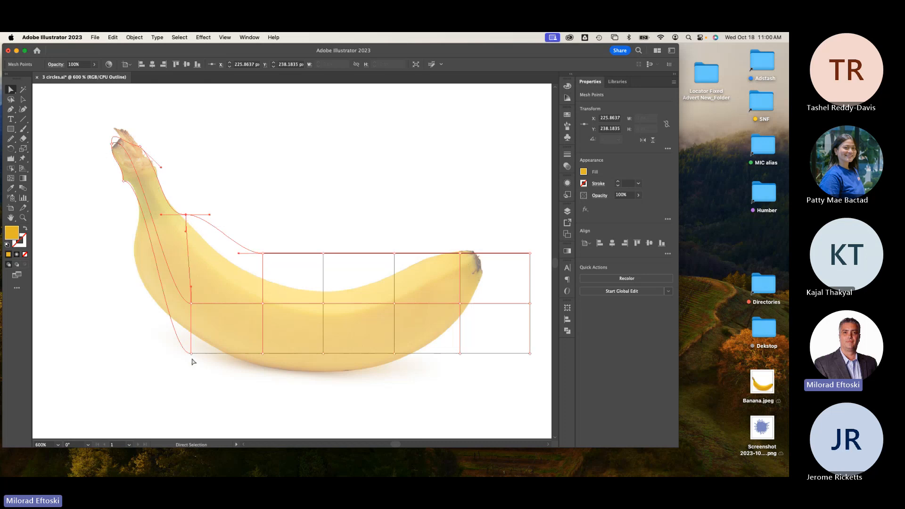
pyautogui.moveTo(191, 352); pyautogui.dragTo(151, 295)
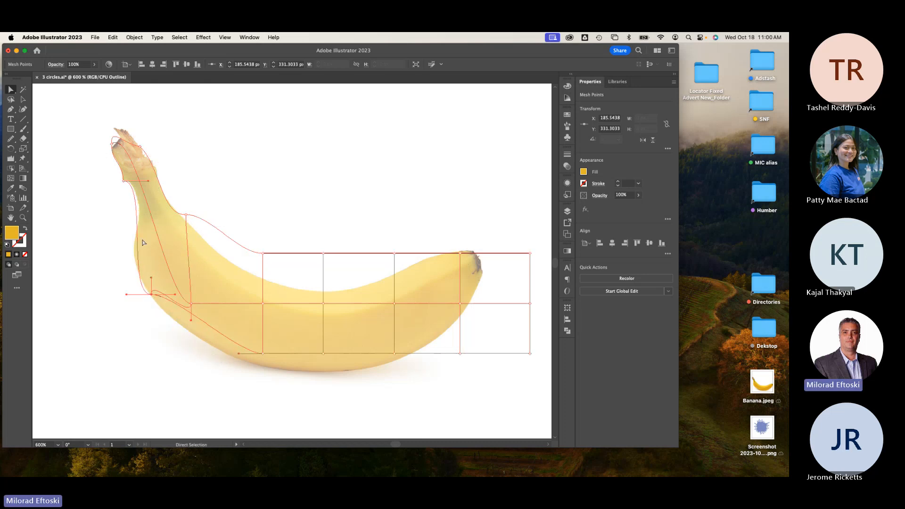
pyautogui.moveTo(148, 180); pyautogui.dragTo(155, 191)
pyautogui.moveTo(127, 295); pyautogui.dragTo(115, 268)
pyautogui.moveTo(167, 326); pyautogui.dragTo(184, 268)
pyautogui.click(152, 296)
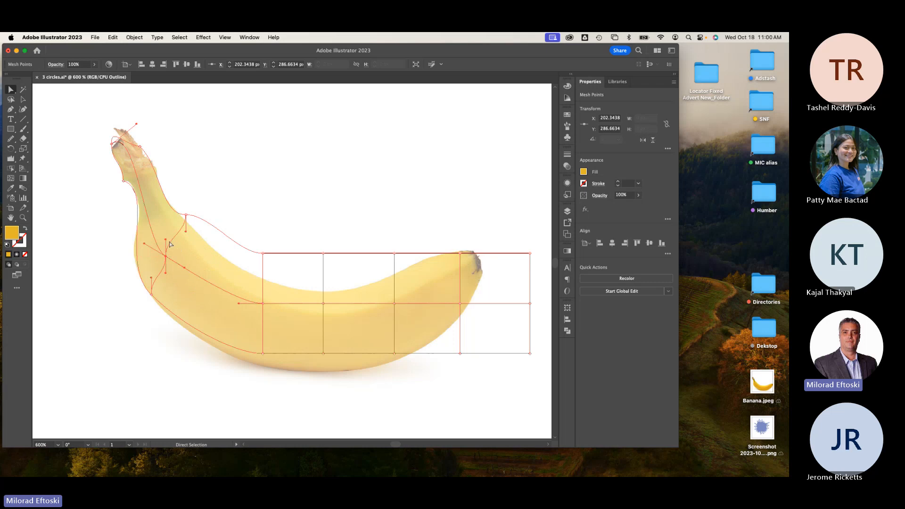
pyautogui.click(178, 244)
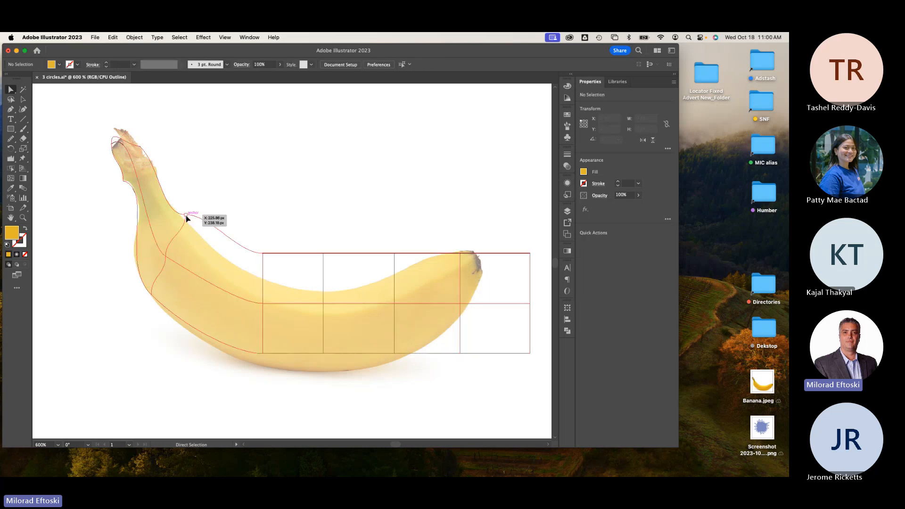
# - Refine the second column's top mesh point and lower the third column's top point onto the banana's upper edge, curving the line between
pyautogui.moveTo(187, 218)
pyautogui.mouseDown()
pyautogui.moveTo(209, 236)
pyautogui.moveTo(182, 217)
pyautogui.mouseUp()
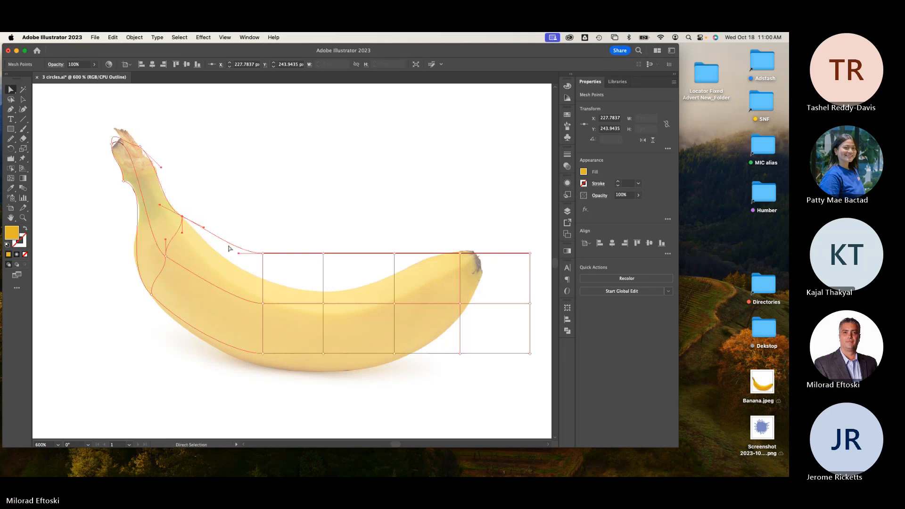
pyautogui.moveTo(263, 254); pyautogui.dragTo(261, 279)
pyautogui.moveTo(204, 228); pyautogui.dragTo(204, 234)
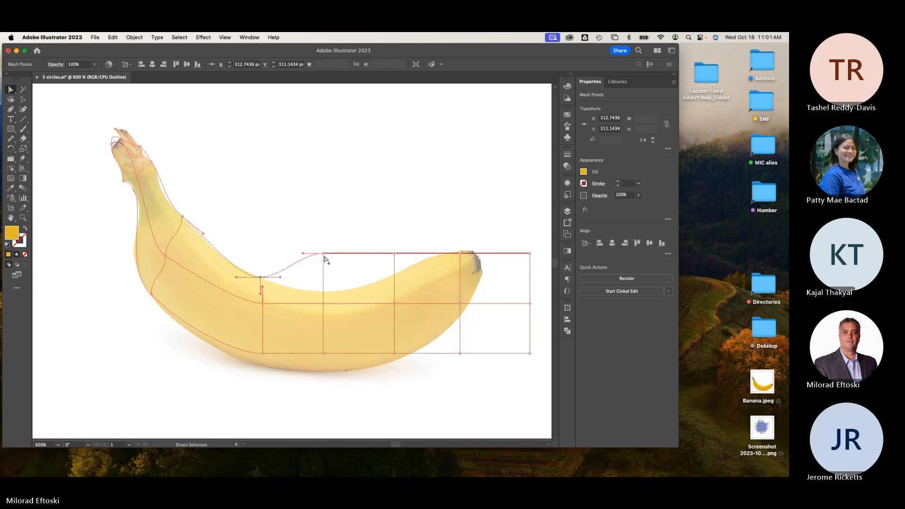
# - Fit the mesh's remaining upper-edge, tip-end and lower-edge points to the banana's outline, curving the lines between them
pyautogui.moveTo(323, 253); pyautogui.dragTo(278, 283)
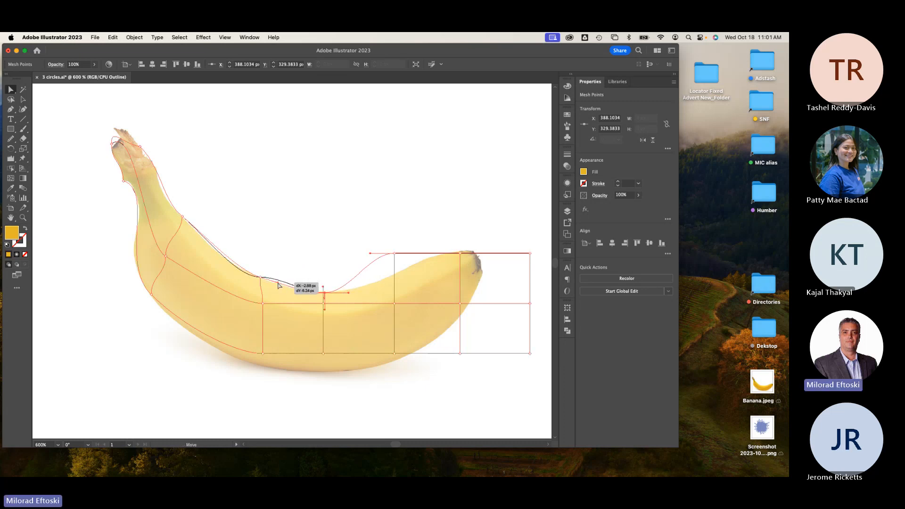
pyautogui.moveTo(395, 256); pyautogui.dragTo(449, 256)
pyautogui.moveTo(531, 256); pyautogui.dragTo(245, 359)
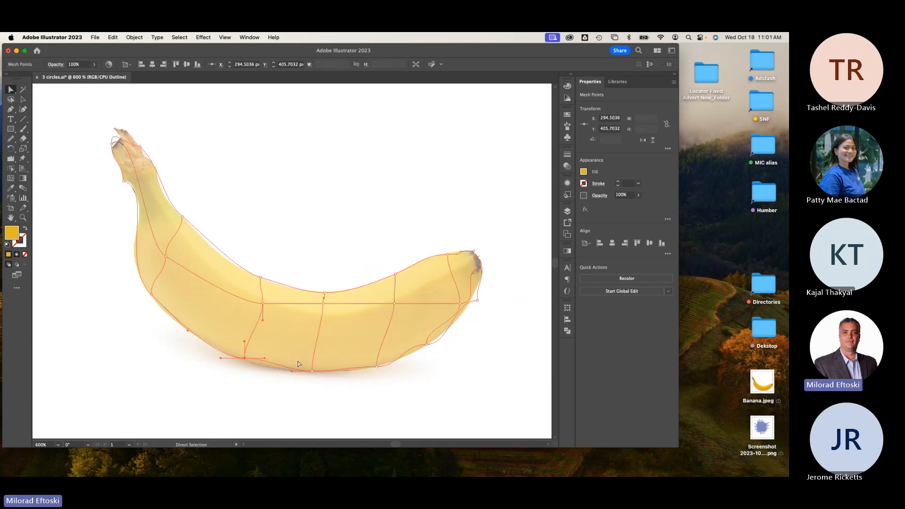
# - Reposition the mesh's middle-row points inside the banana so the horizontal line follows its curve toward the tip
pyautogui.click(263, 304)
pyautogui.moveTo(168, 259); pyautogui.dragTo(176, 242)
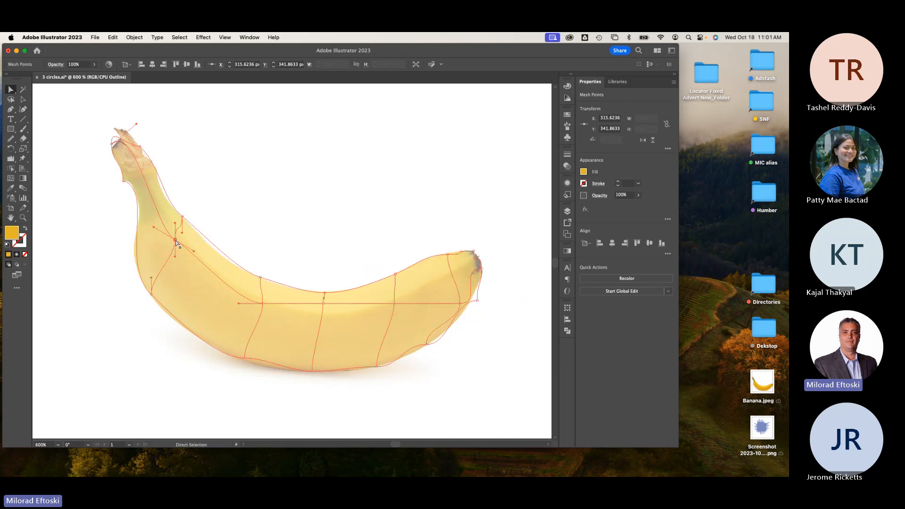
pyautogui.moveTo(324, 304); pyautogui.dragTo(323, 315)
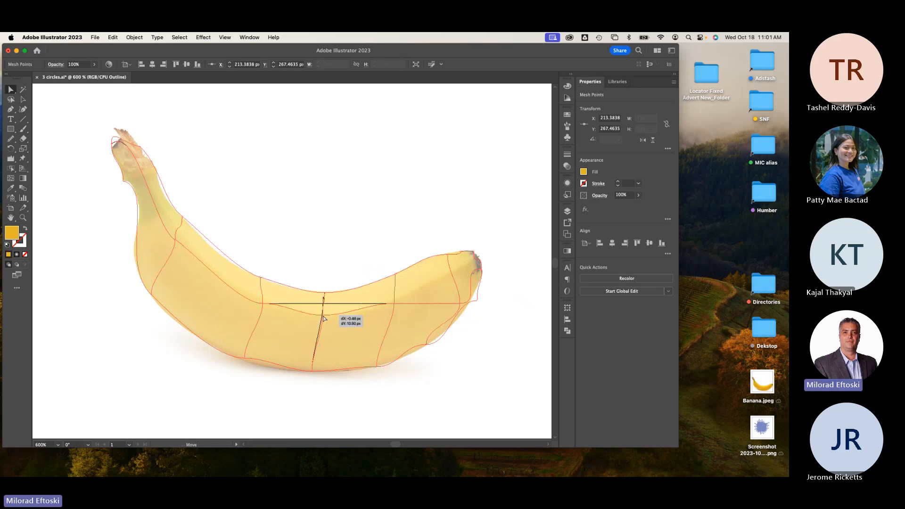
pyautogui.moveTo(394, 303); pyautogui.dragTo(394, 301)
pyautogui.moveTo(460, 304); pyautogui.dragTo(451, 272)
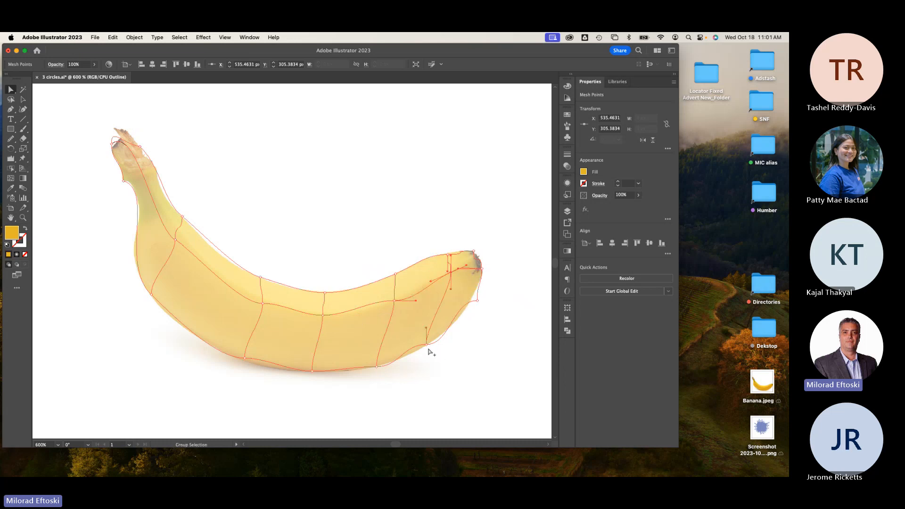
# - Adjust the lower-edge mesh points and handles from the fifth column to the tip to match the banana's outline
pyautogui.scroll(2, 429, 353)
pyautogui.click(361, 373)
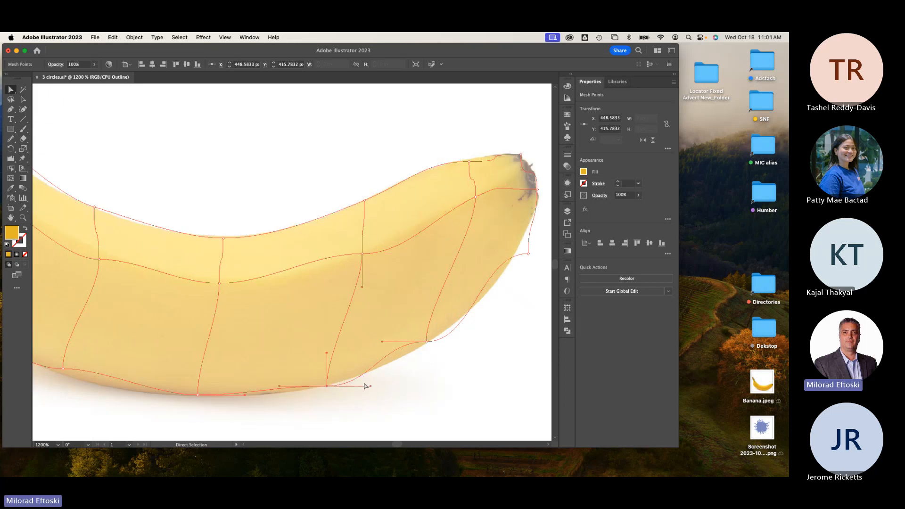
pyautogui.moveTo(371, 387); pyautogui.dragTo(359, 381)
pyautogui.moveTo(384, 345); pyautogui.dragTo(427, 346)
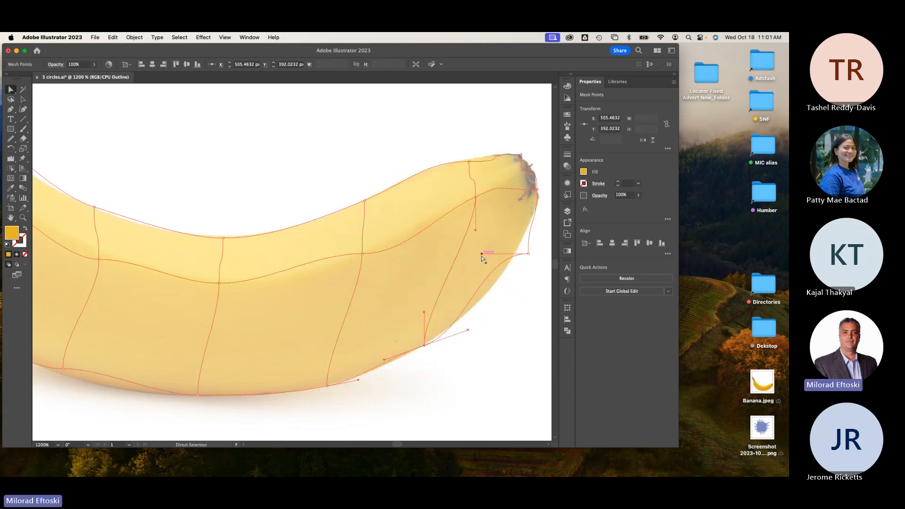
pyautogui.moveTo(482, 255); pyautogui.dragTo(517, 252)
pyautogui.moveTo(518, 219); pyautogui.dragTo(528, 218)
pyautogui.moveTo(482, 277); pyautogui.dragTo(491, 286)
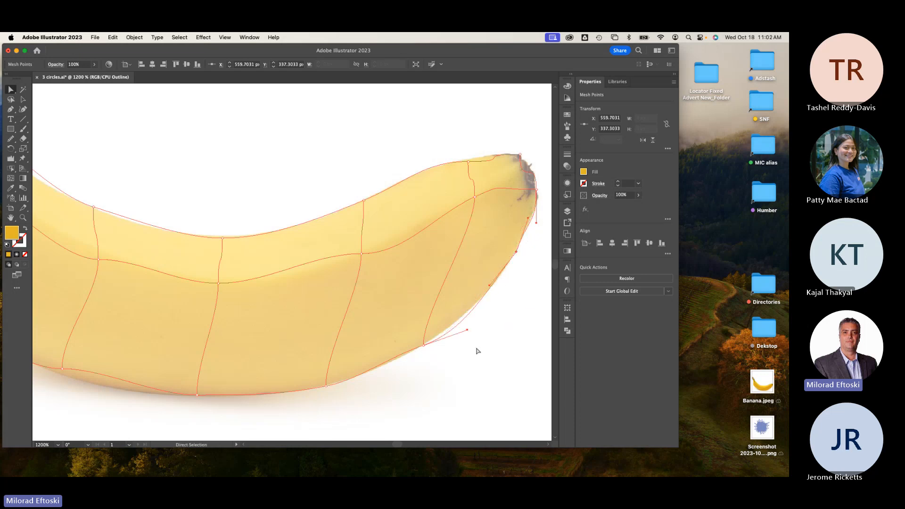
pyautogui.moveTo(468, 332); pyautogui.dragTo(460, 327)
# - Fit the mesh's end edge to the banana's dark tip and shift the sixth column's top point back along the upper edge
pyautogui.click(521, 155)
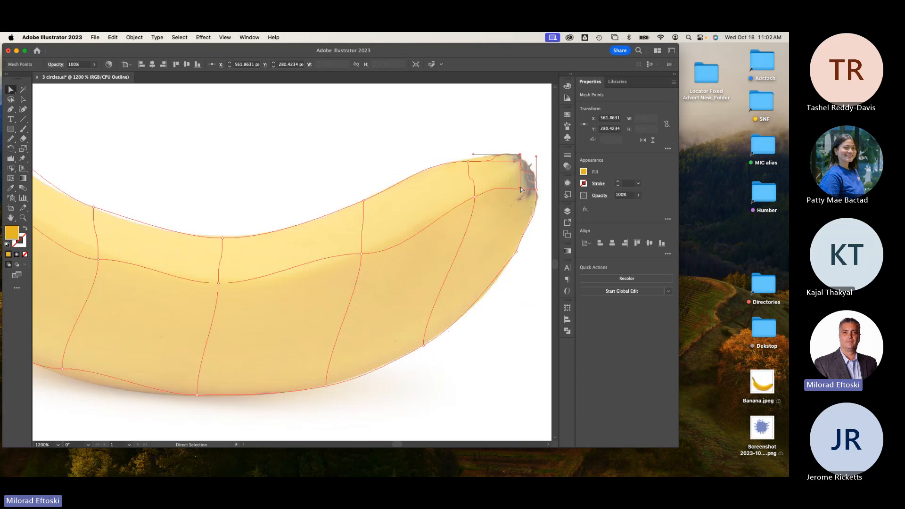
pyautogui.click(526, 170)
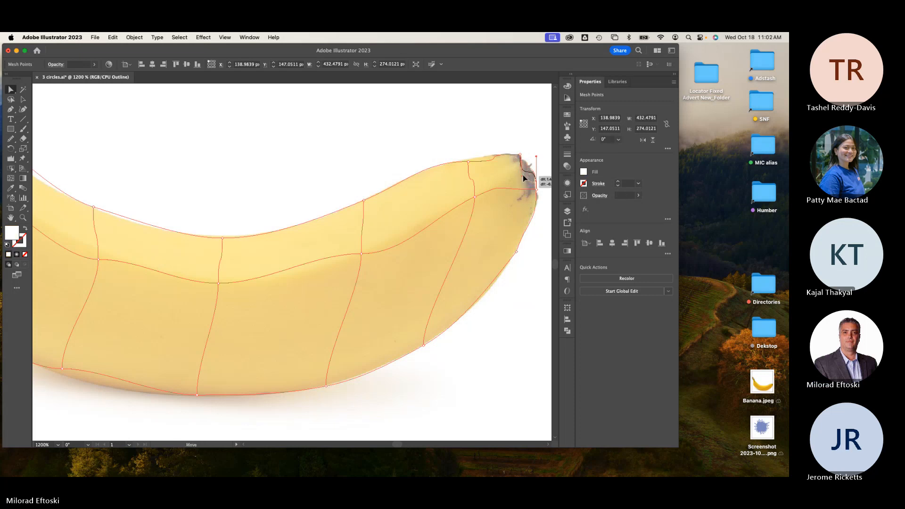
pyautogui.click(471, 162)
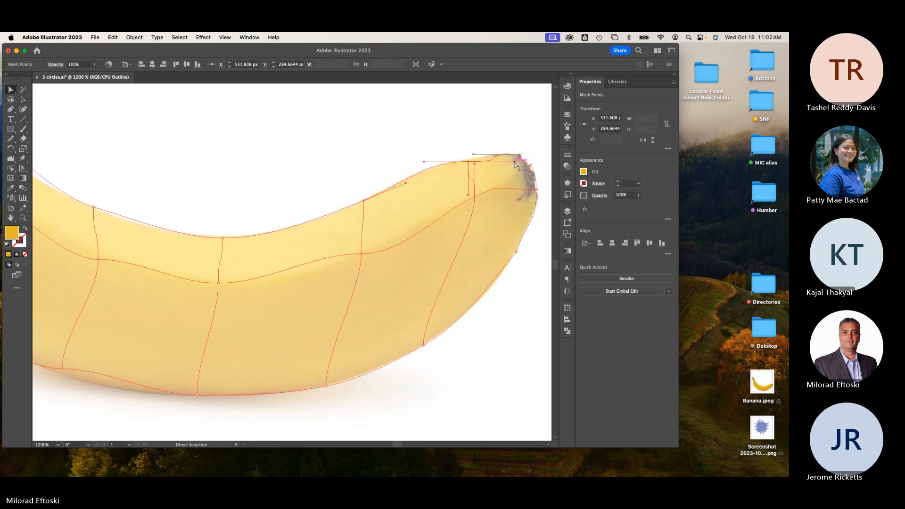
pyautogui.moveTo(517, 166); pyautogui.dragTo(455, 165)
pyautogui.click(419, 190)
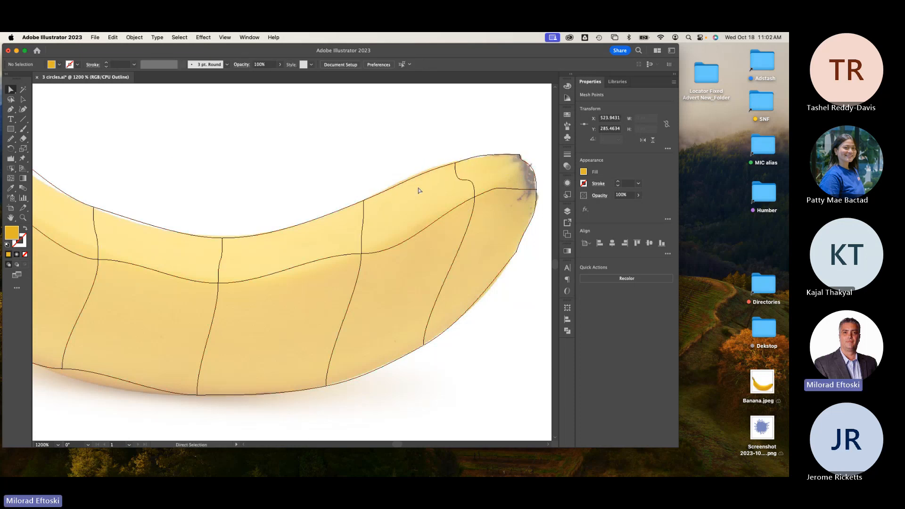
# - Smooth the mesh's lower edge around the third column's bottom point to follow the banana's underside
pyautogui.scroll(-2, 446, 194)
pyautogui.moveTo(315, 226); pyautogui.dragTo(282, 297)
pyautogui.click(309, 299)
pyautogui.click(302, 309)
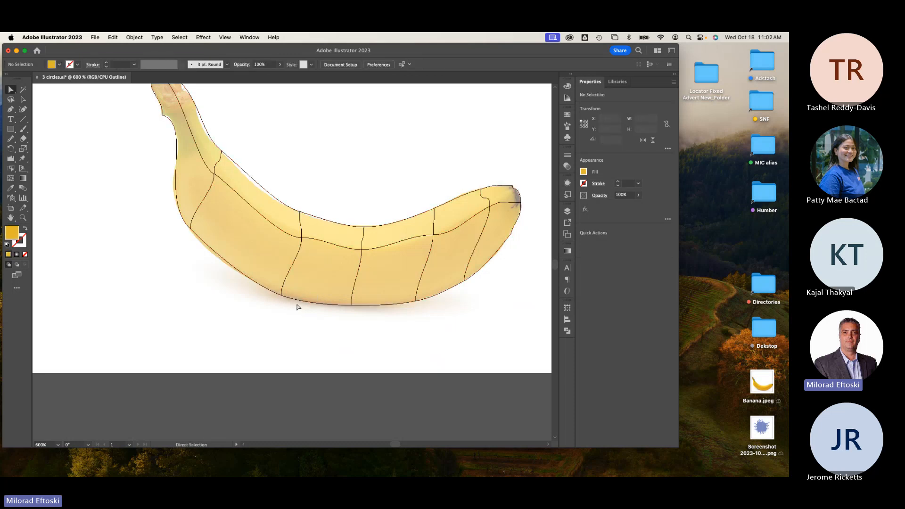
pyautogui.scroll(-3, 292, 306)
pyautogui.scroll(2, 290, 304)
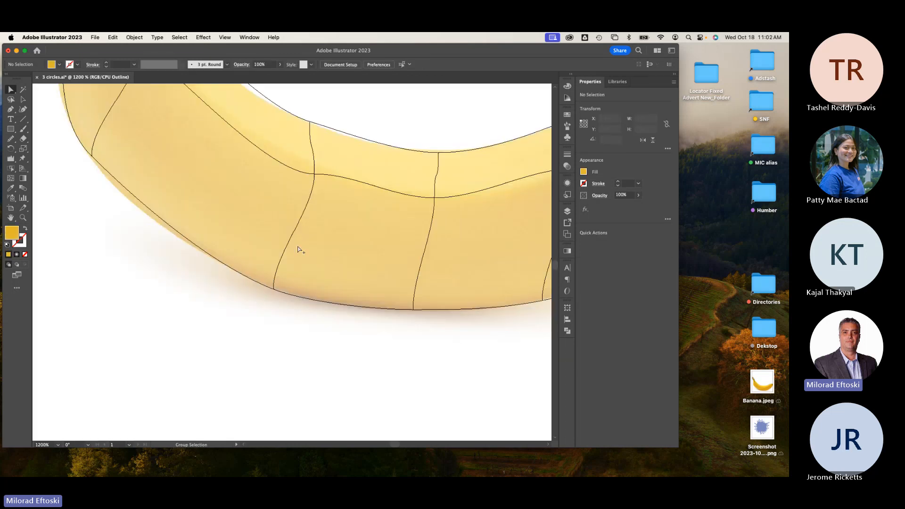
pyautogui.scroll(-2, 279, 241)
# - Refine the second column's top point and the handles toward the third column to fit the banana's inner curve, and deselect the mesh
pyautogui.click(244, 150)
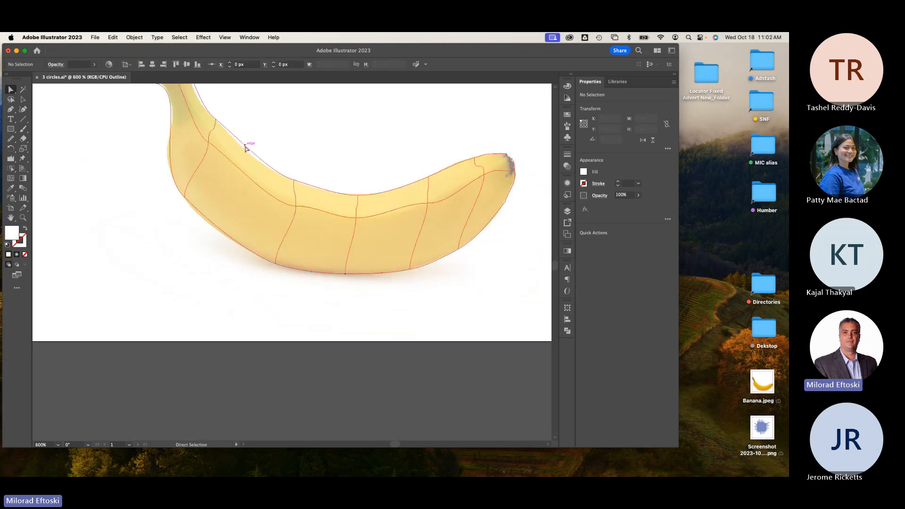
pyautogui.moveTo(239, 137); pyautogui.dragTo(237, 139)
pyautogui.scroll(5, 246, 162)
pyautogui.hscroll(-2, 245, 162)
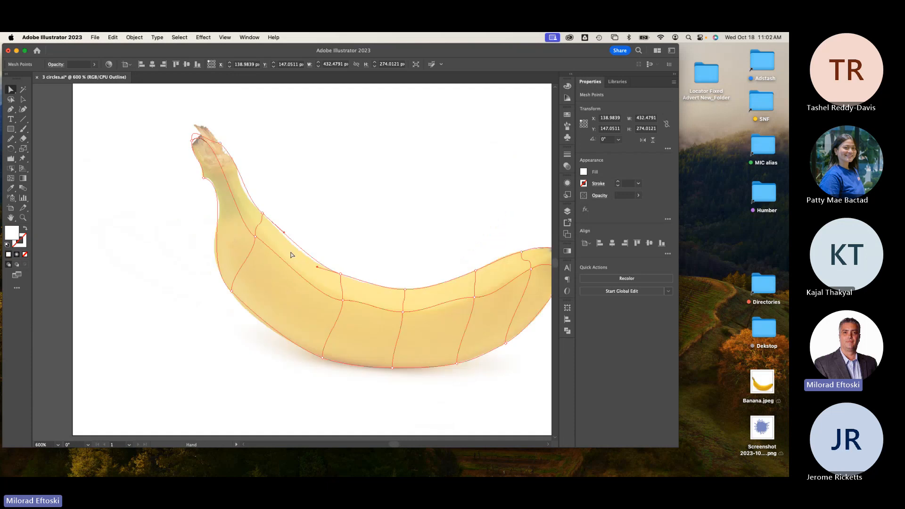
pyautogui.moveTo(257, 207); pyautogui.dragTo(233, 190)
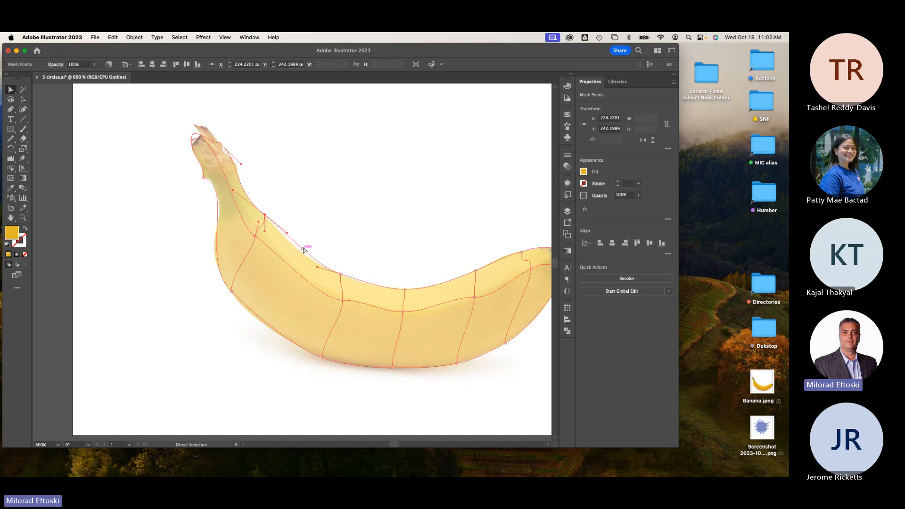
pyautogui.moveTo(317, 267); pyautogui.dragTo(297, 261)
pyautogui.click(371, 247)
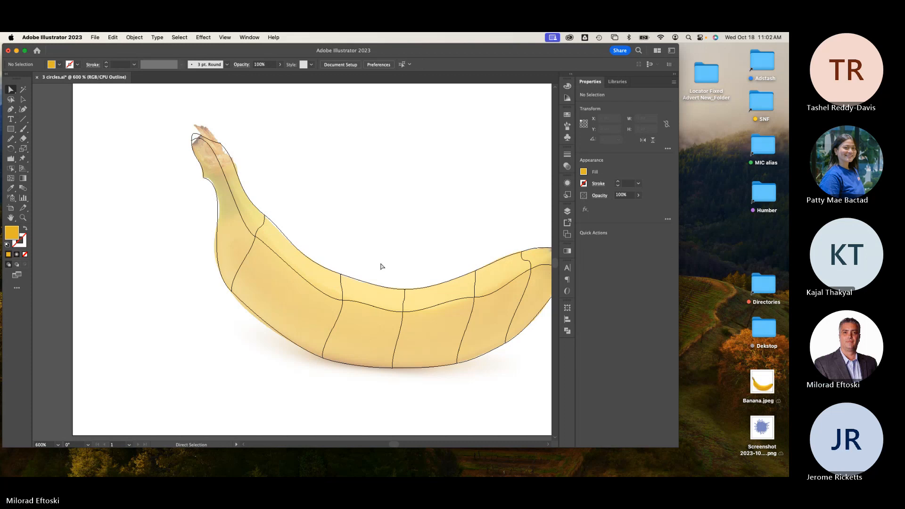
pyautogui.hscroll(3, 382, 266)
pyautogui.scroll(-2, 382, 267)
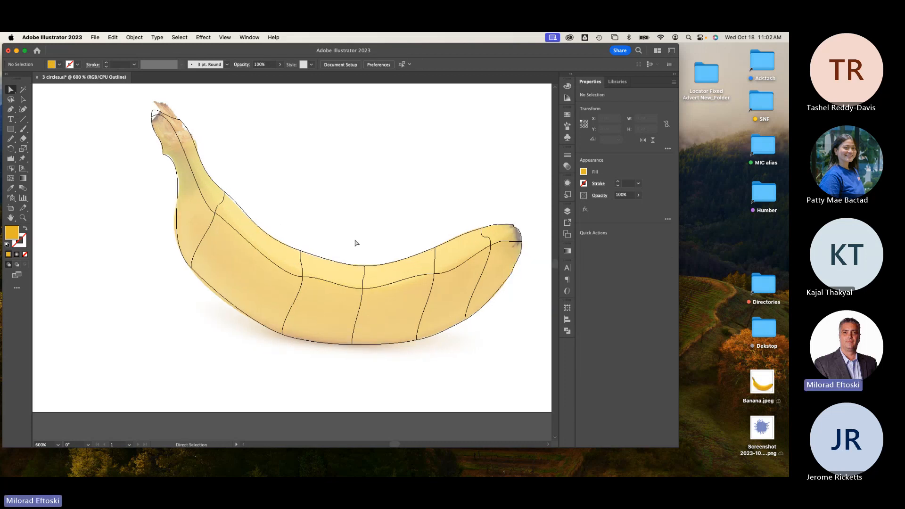
# - Check the banana mesh in Preview mode and return to Outline mode
pyautogui.press('super+y')
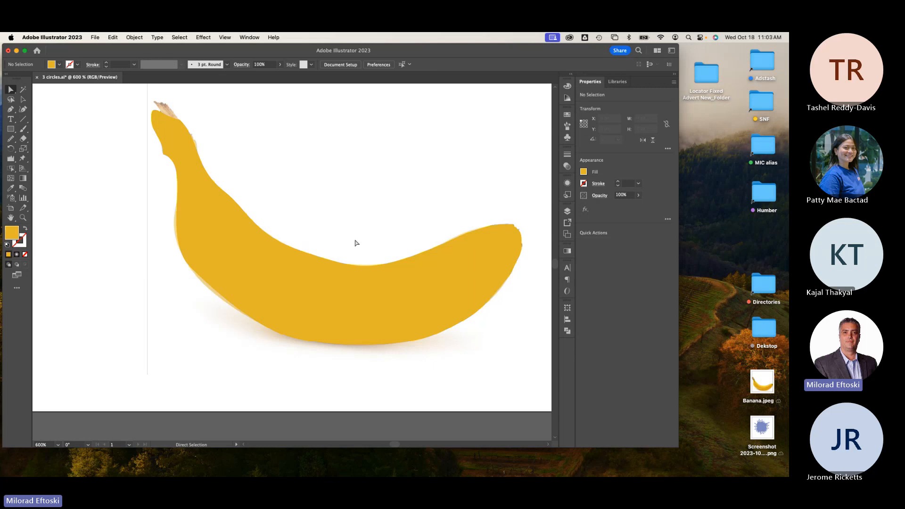
pyautogui.press('super+y')
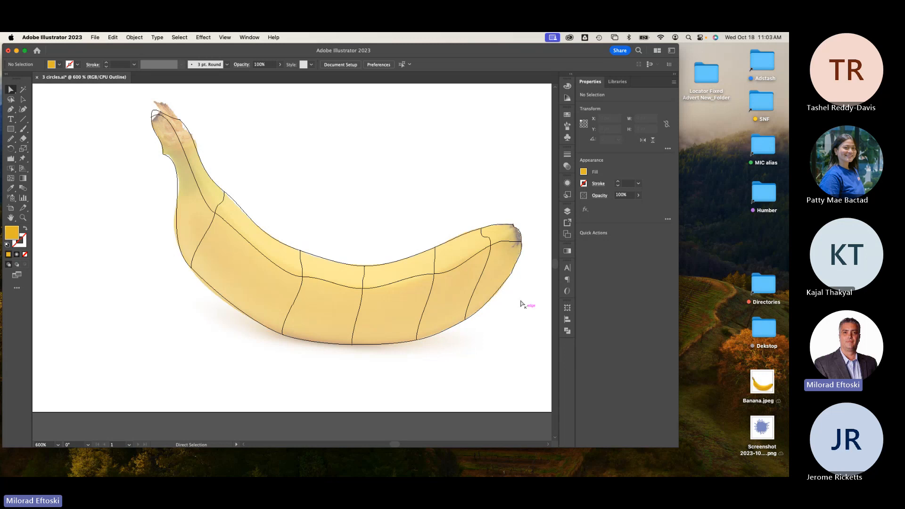
pyautogui.click(751, 373)
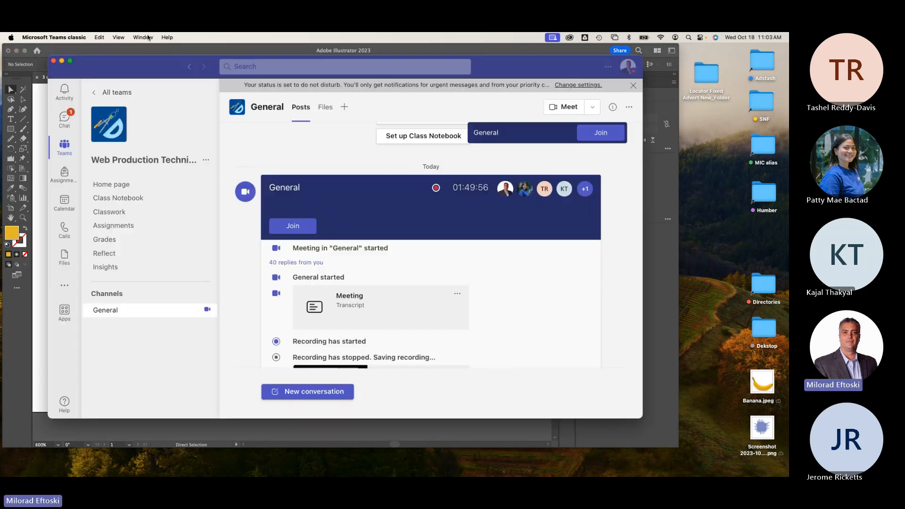
pyautogui.click(137, 36)
pyautogui.click(138, 35)
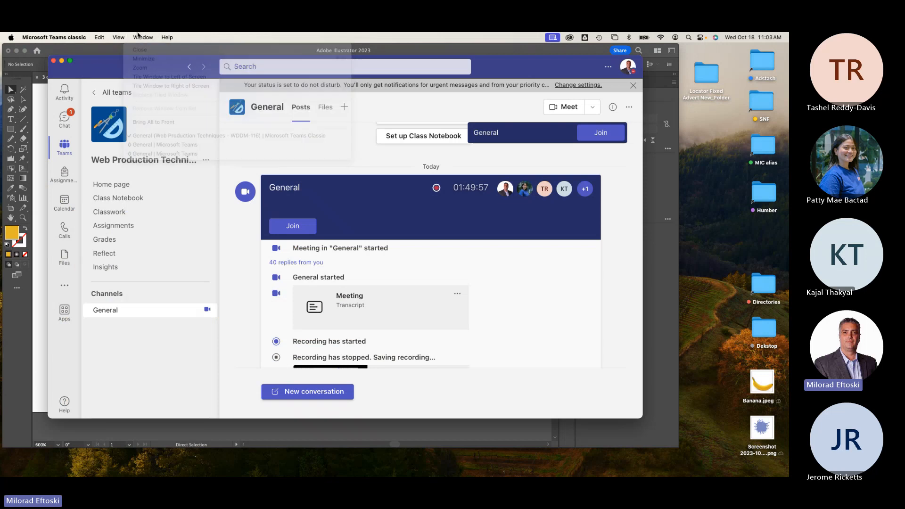
pyautogui.click(64, 62)
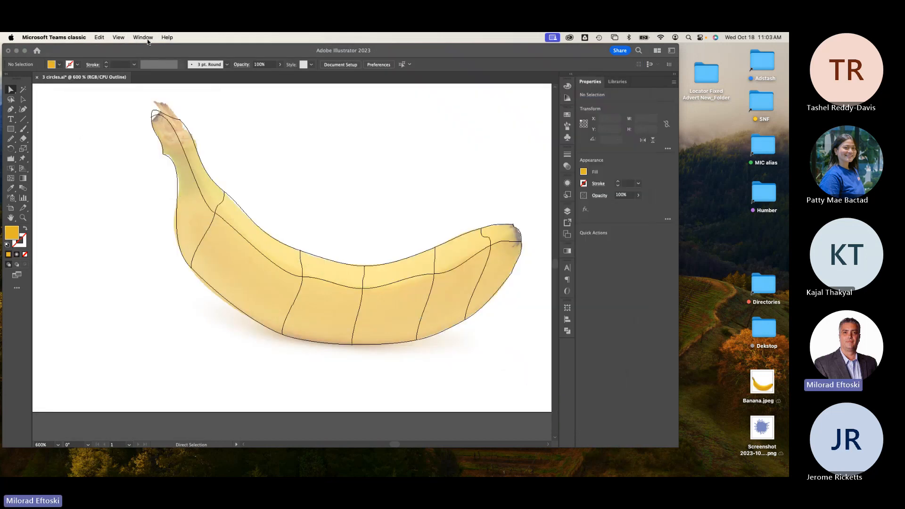
pyautogui.click(143, 37)
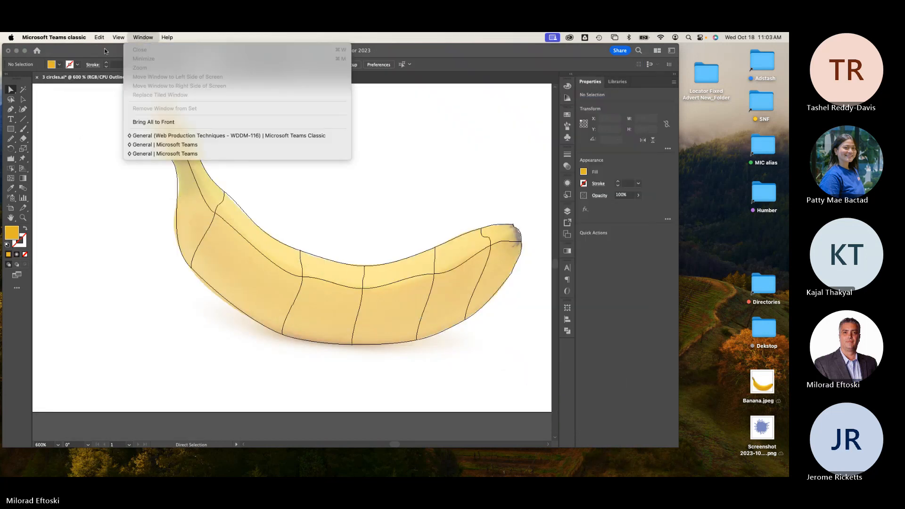
pyautogui.click(104, 49)
# - Show the Navigator and enlarge it beside the artwork as a live color preview of the banana
pyautogui.click(249, 37)
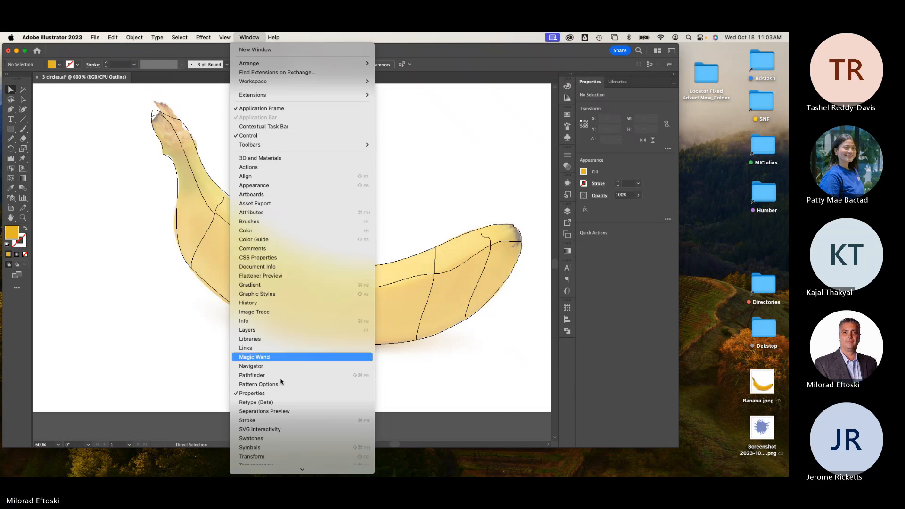
pyautogui.moveTo(290, 471)
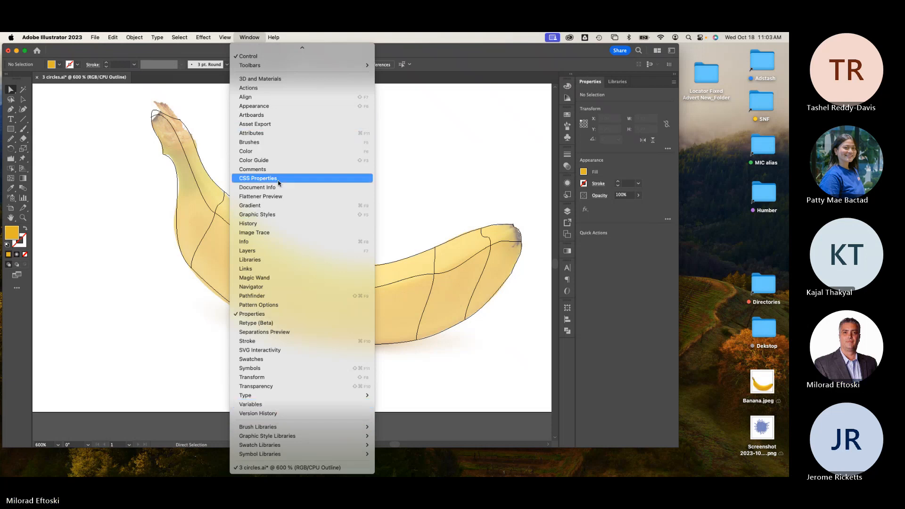
pyautogui.click(269, 287)
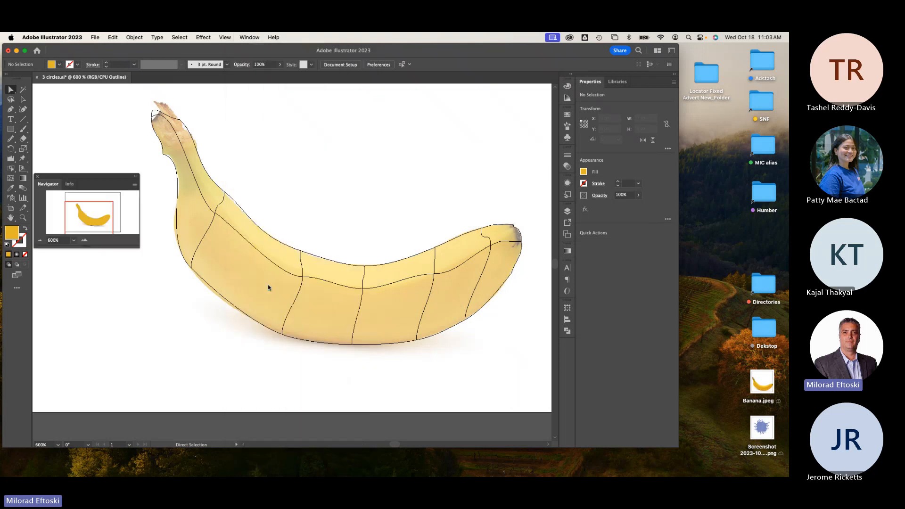
pyautogui.moveTo(112, 179); pyautogui.dragTo(600, 98)
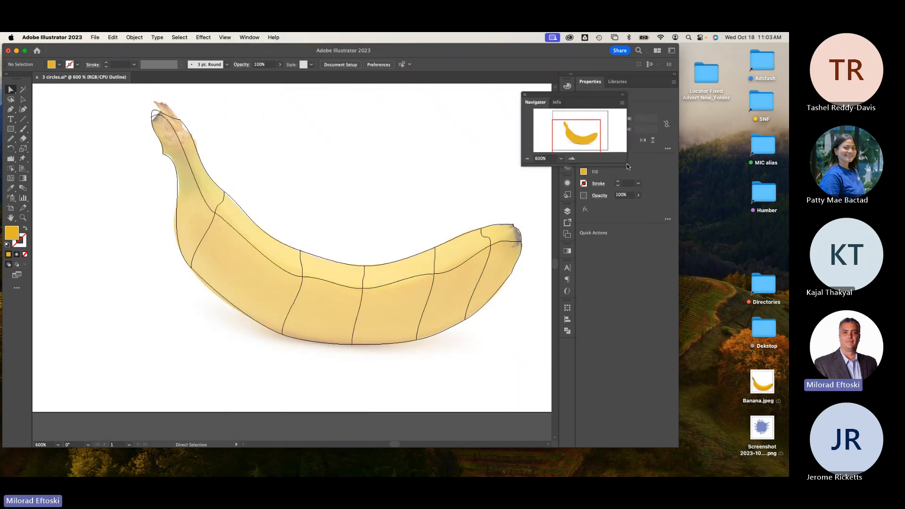
pyautogui.moveTo(627, 164); pyautogui.dragTo(770, 363)
pyautogui.moveTo(587, 100); pyautogui.dragTo(495, 80)
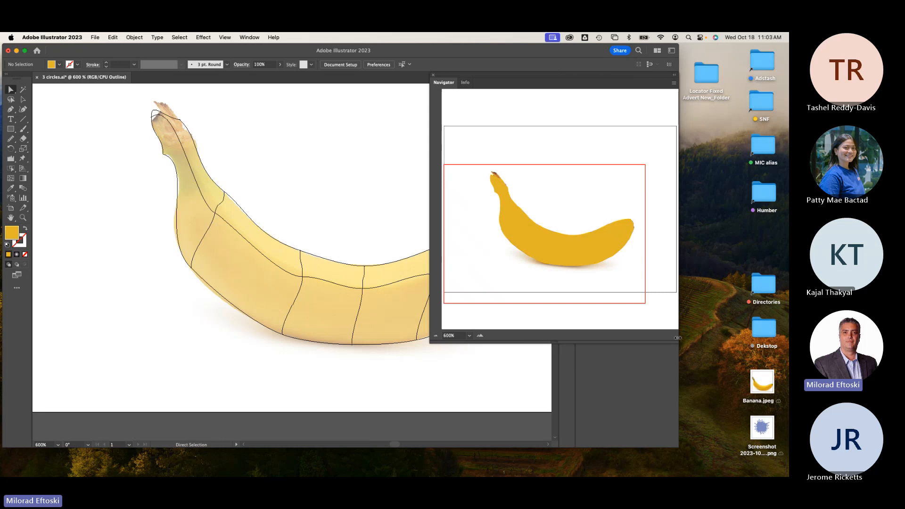
pyautogui.moveTo(677, 338); pyautogui.dragTo(757, 393)
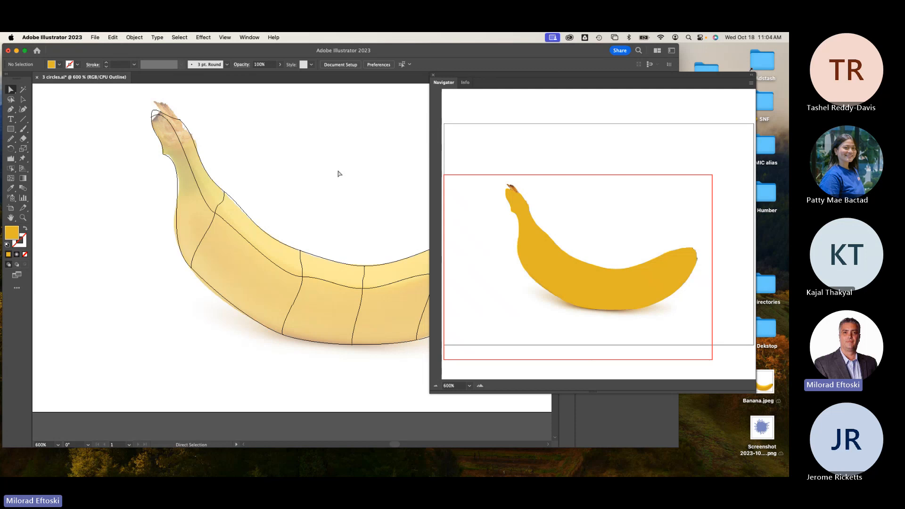
# - Adjust the Navigator's placement and enlarge it further, framing the whole banana outline in the free canvas area beside it
pyautogui.hscroll(5, 352, 232)
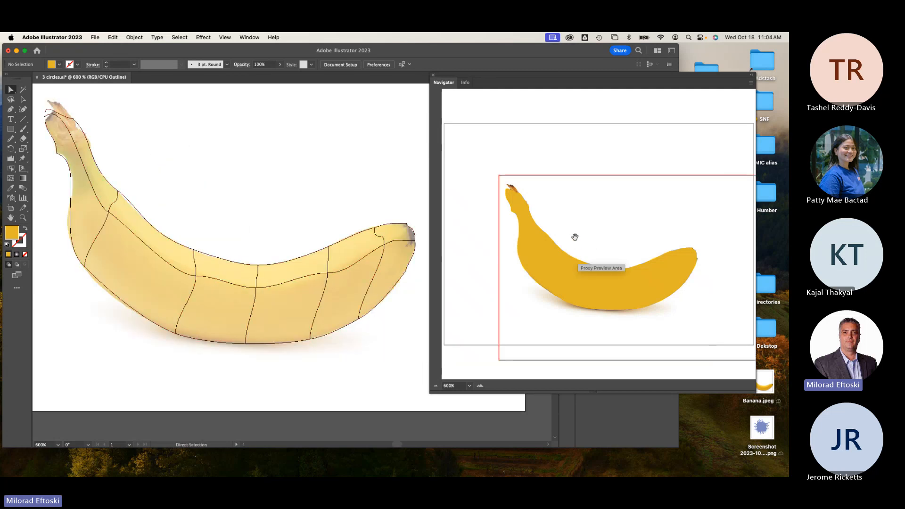
pyautogui.moveTo(527, 81); pyautogui.dragTo(516, 63)
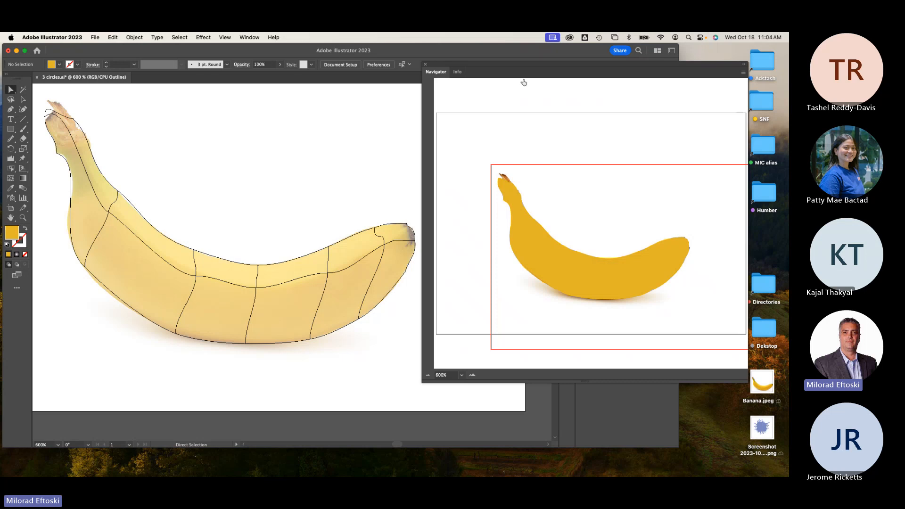
pyautogui.moveTo(504, 63); pyautogui.dragTo(509, 70)
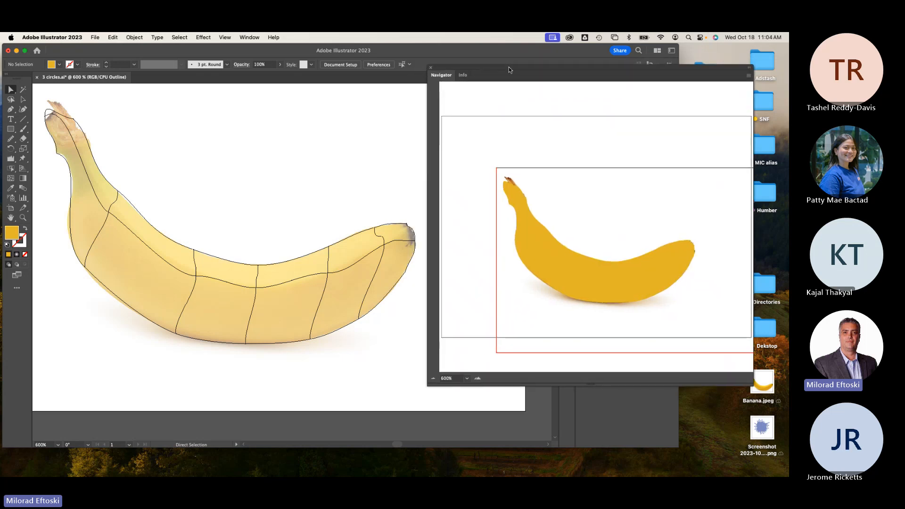
pyautogui.moveTo(754, 386); pyautogui.dragTo(774, 408)
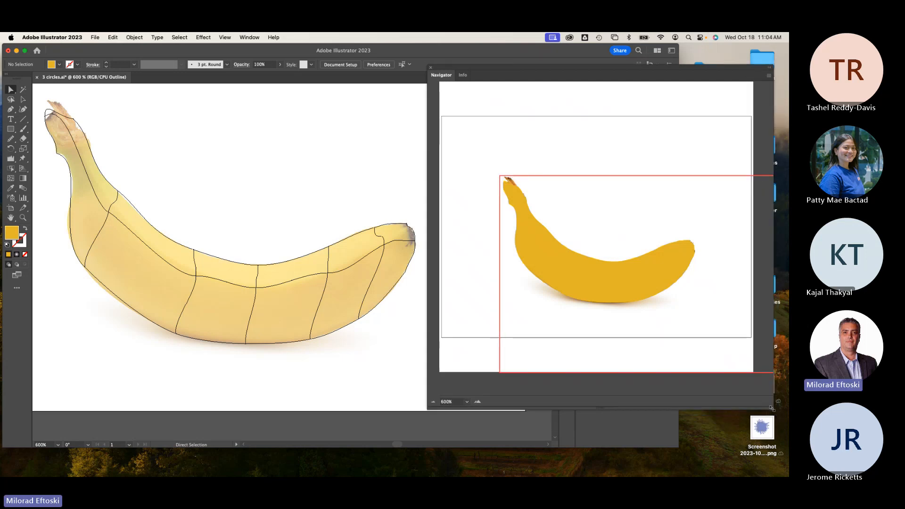
pyautogui.click(596, 300)
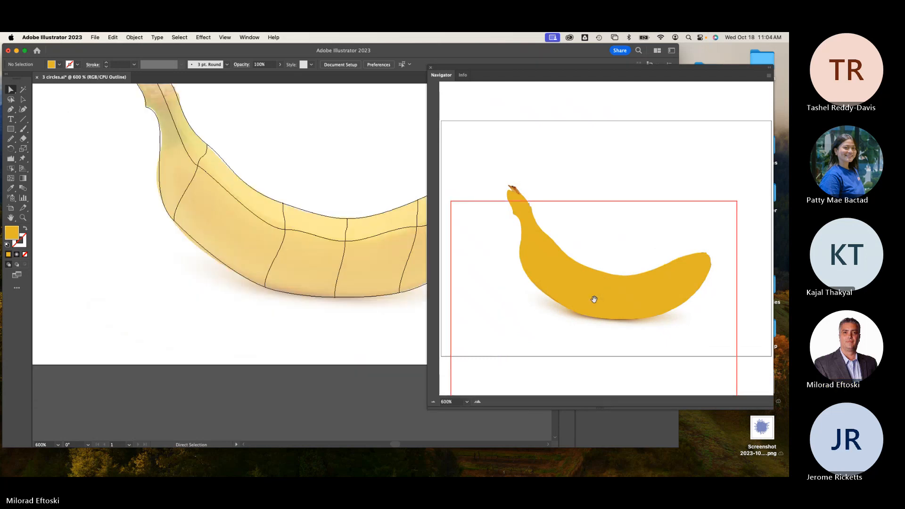
pyautogui.moveTo(594, 300); pyautogui.dragTo(642, 269)
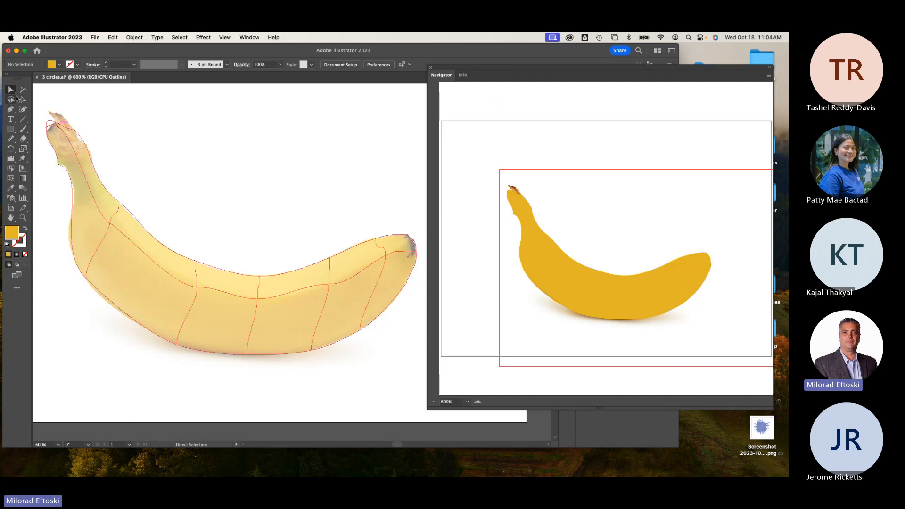
# - Select the banana mesh and activate the Mesh tool for adding grid lines
pyautogui.click(23, 99)
pyautogui.click(72, 149)
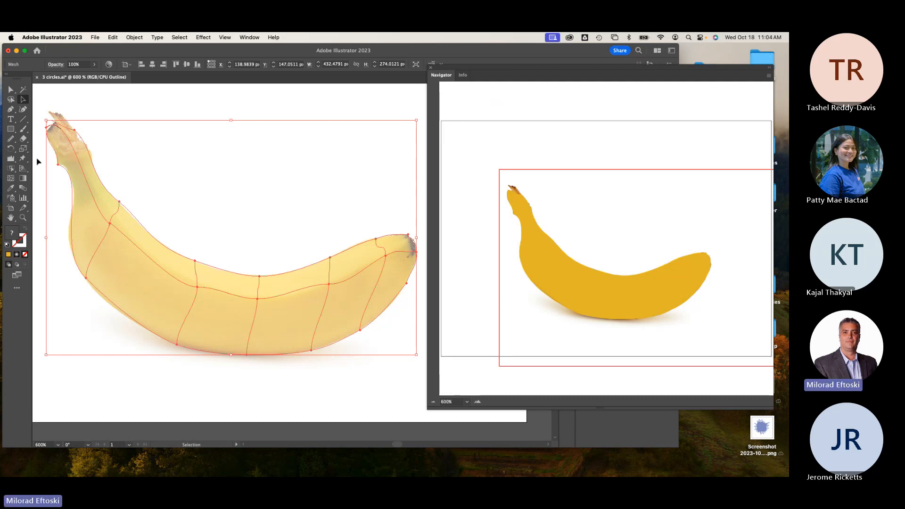
pyautogui.click(11, 179)
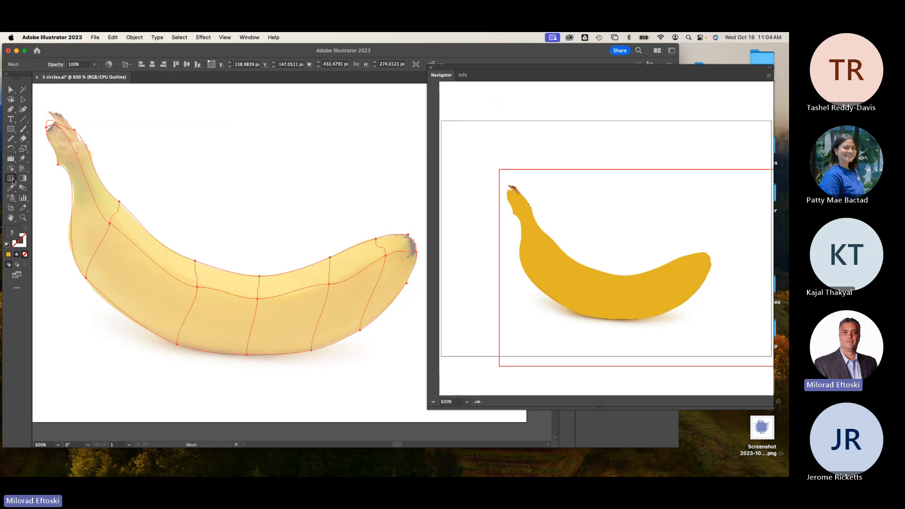
pyautogui.click(147, 255)
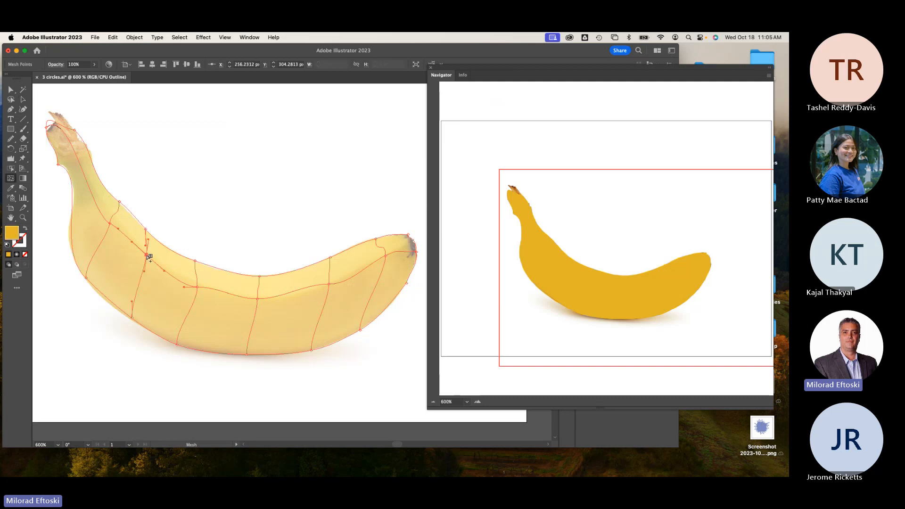
pyautogui.click(229, 293)
pyautogui.press('Delete')
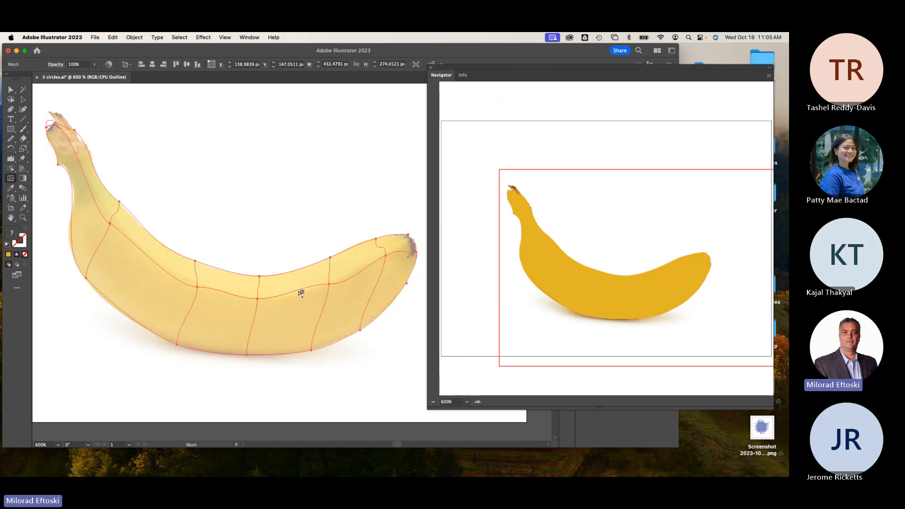
# - Add crosswise mesh lines on the banana's body below the neck, along the stem and near the blossom tip, checking them in Preview mode
pyautogui.click(148, 257)
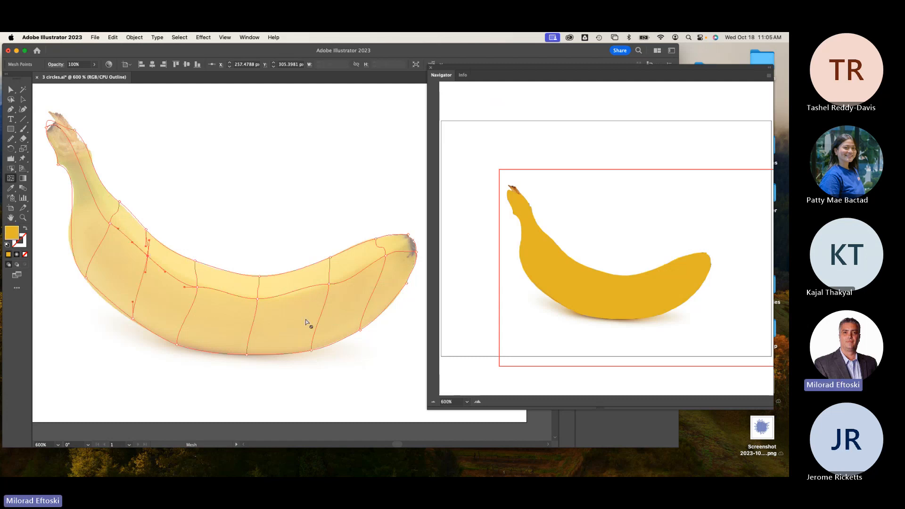
pyautogui.click(88, 186)
pyautogui.click(65, 133)
pyautogui.click(413, 253)
pyautogui.press('super+y')
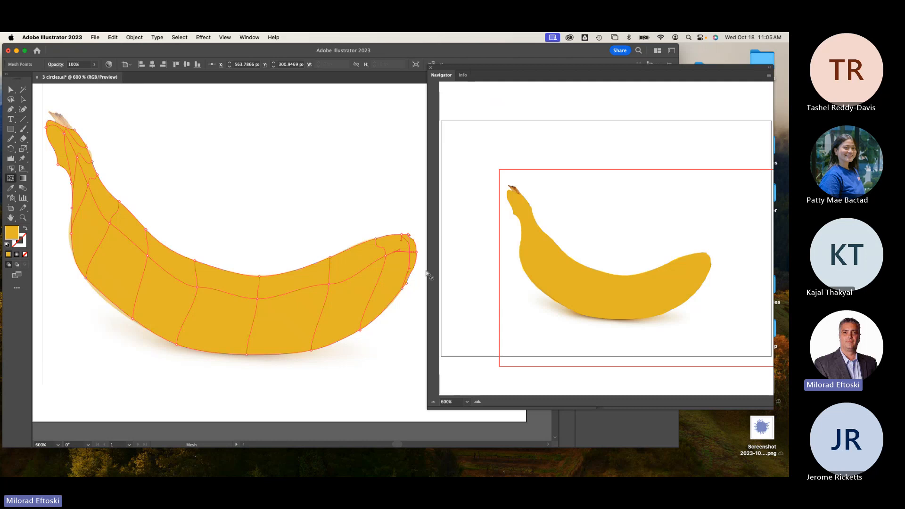
pyautogui.press('super+y')
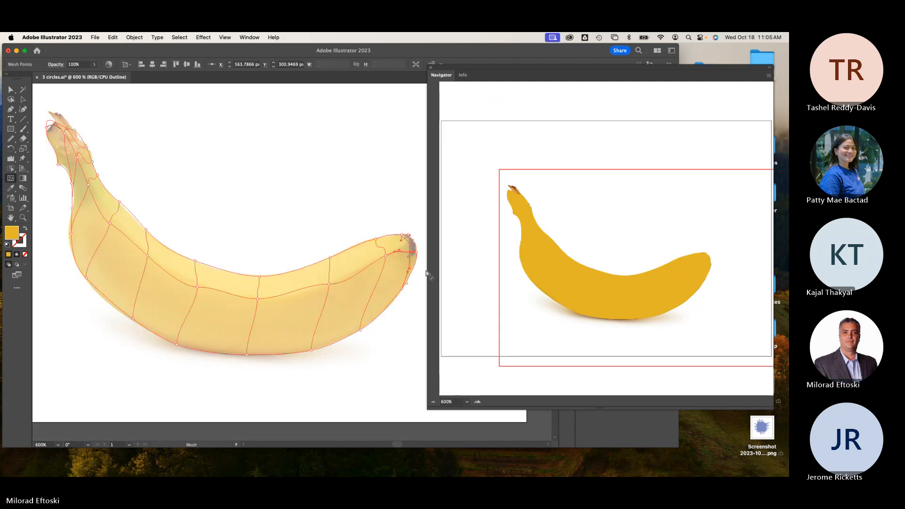
pyautogui.click(90, 164)
pyautogui.press('super+z')
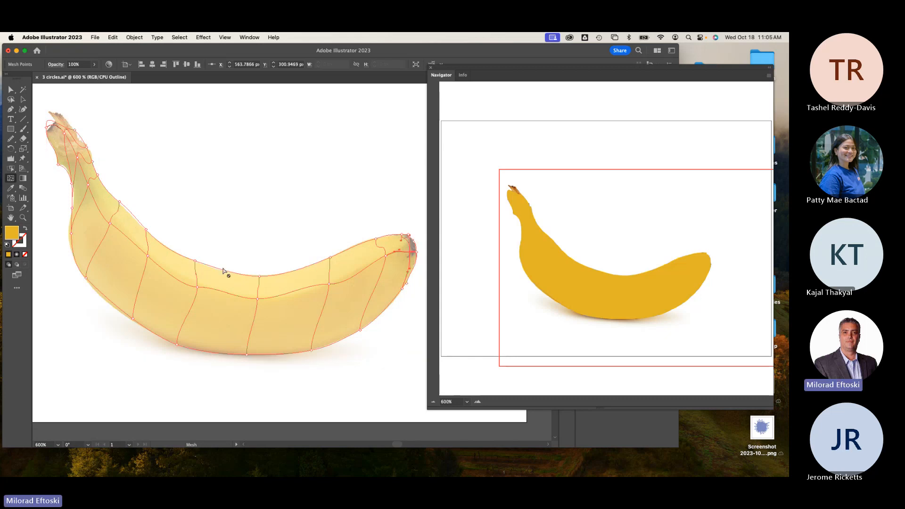
pyautogui.scroll(1, 212, 283)
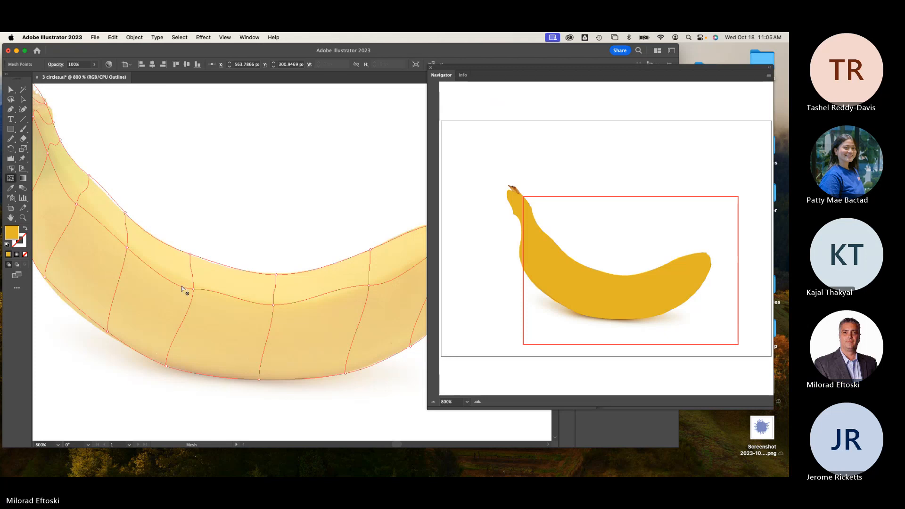
pyautogui.click(231, 297)
pyautogui.press('super+z')
# - Add two lengthwise mesh lines to the banana, one between the upper edge and the ridge, one near the lower edge
pyautogui.click(276, 290)
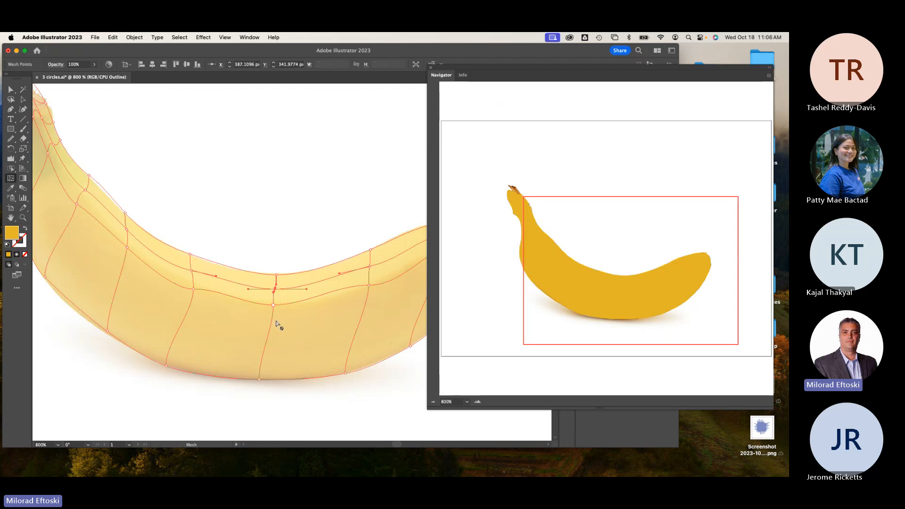
pyautogui.click(265, 358)
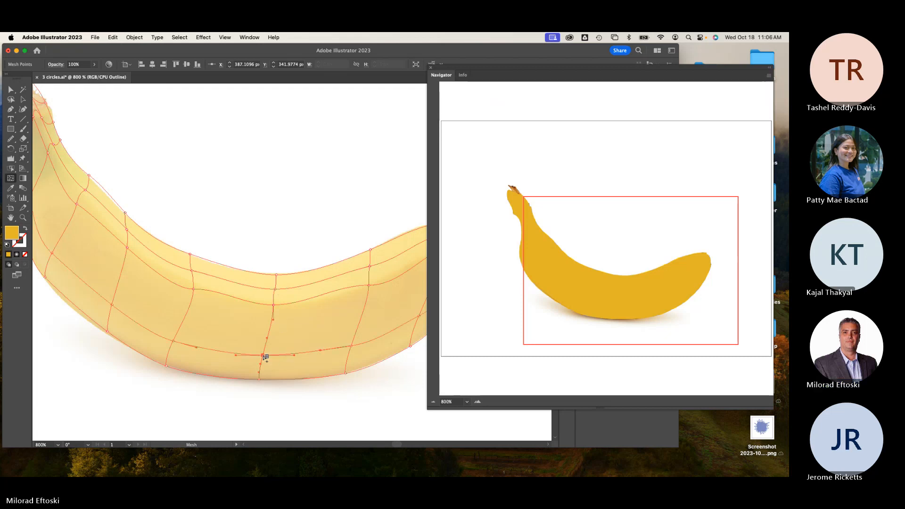
pyautogui.press('super+minus')
pyautogui.moveTo(261, 335); pyautogui.dragTo(217, 387)
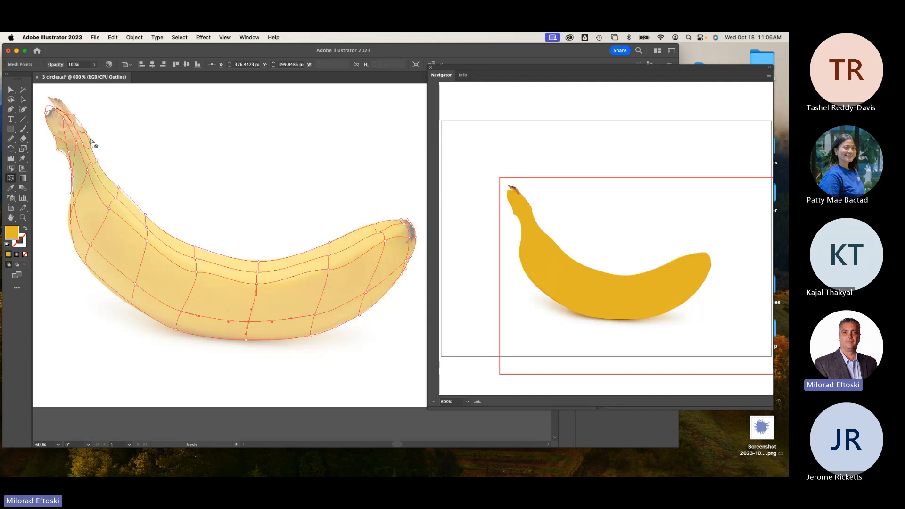
# - Activate the Eyedropper in Outline mode and color the mesh point on the banana's neck with the photo's yellow-green
pyautogui.click(11, 90)
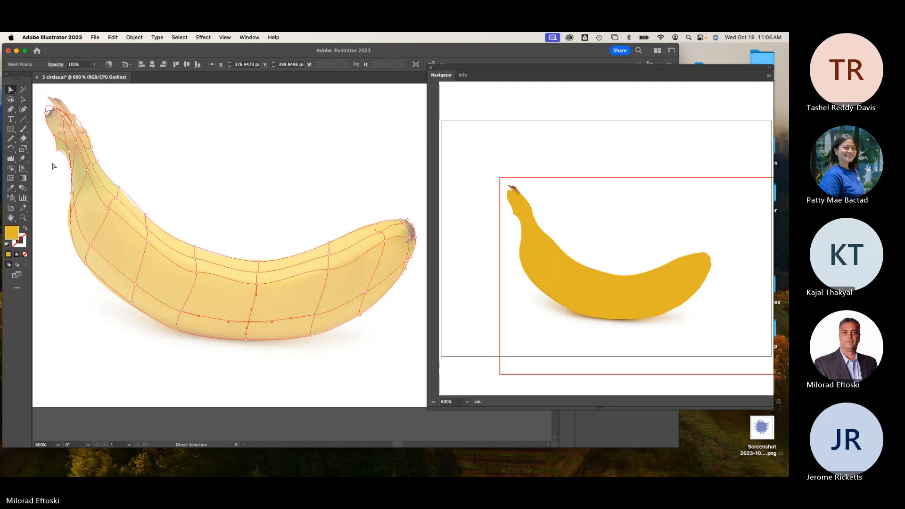
pyautogui.click(13, 189)
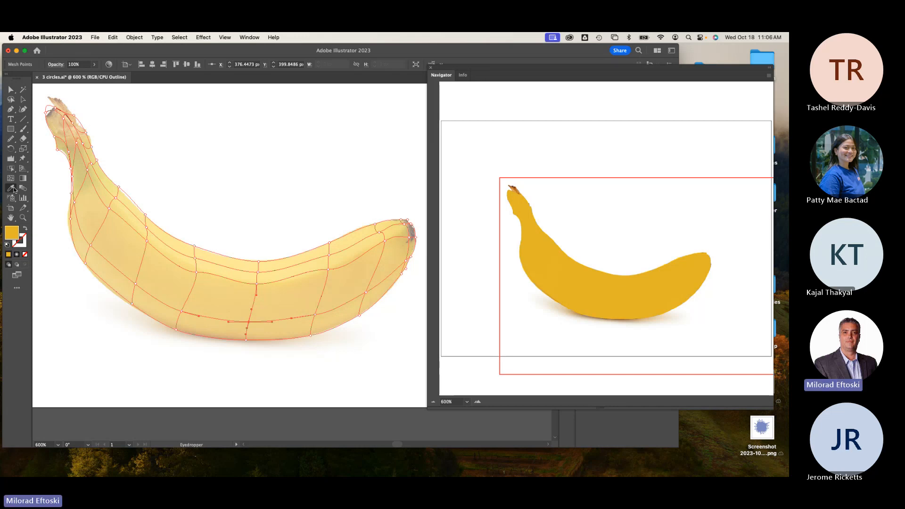
pyautogui.press('super')
pyautogui.press('super+y')
pyautogui.press('super+y')
pyautogui.press('super+y')
pyautogui.press('super+y')
pyautogui.scroll(3, 107, 213)
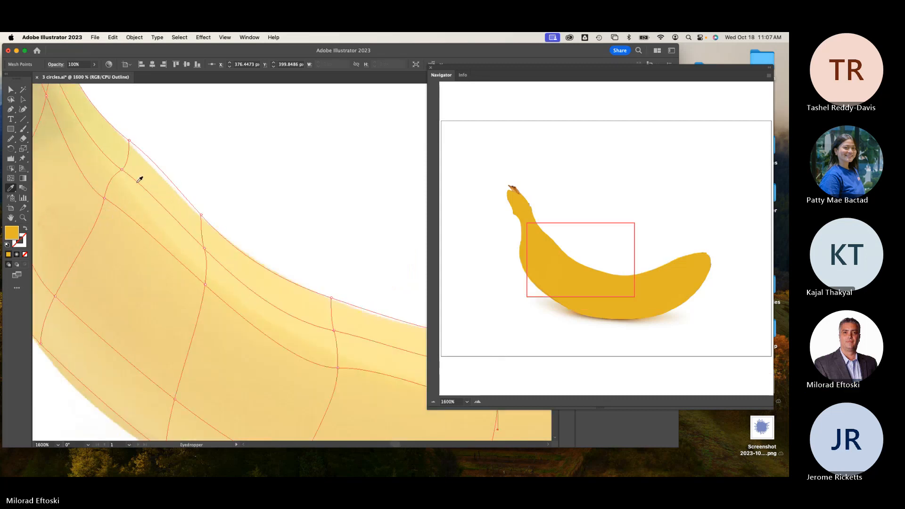
pyautogui.moveTo(129, 178); pyautogui.dragTo(248, 260)
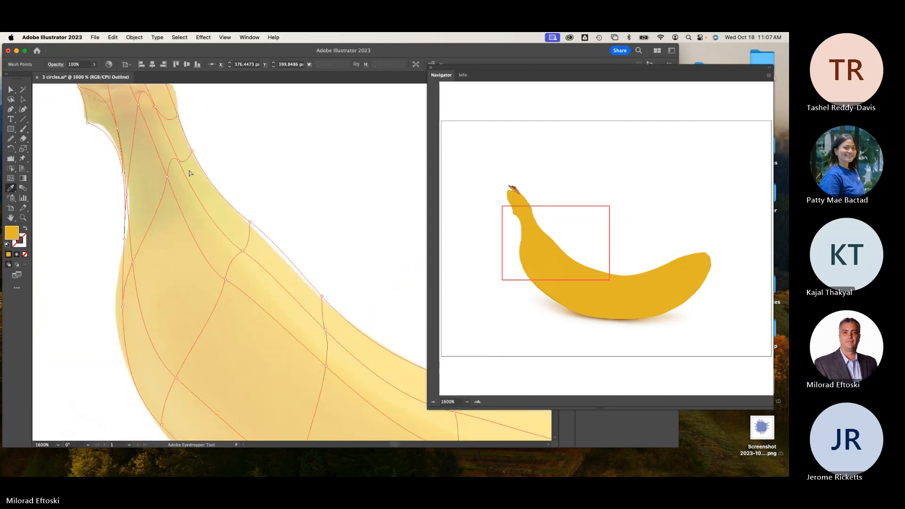
pyautogui.click(180, 160)
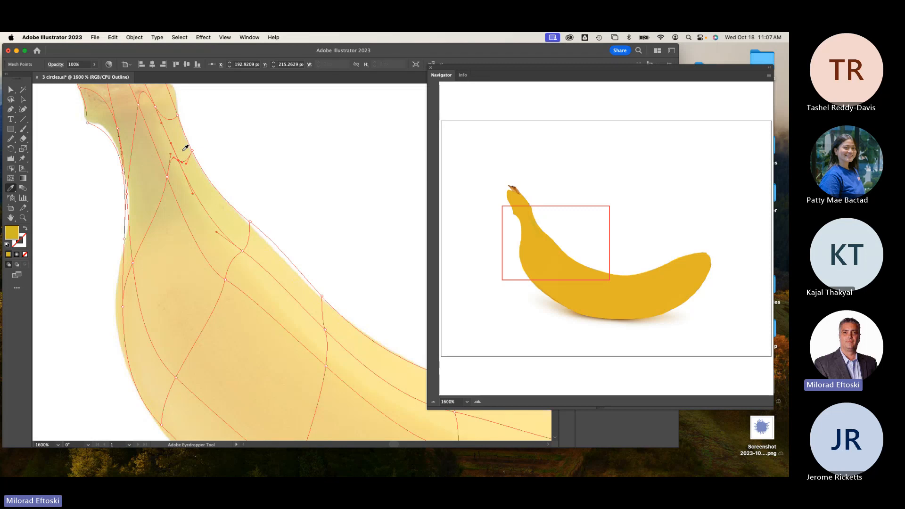
# - Color the two mesh points just below the neck on the lengthwise highlight line with yellows sampled beside them
pyautogui.keyDown('super'); pyautogui.click(243, 251); pyautogui.keyUp('super')
pyautogui.click(252, 251)
pyautogui.scroll(-4, 263, 246)
pyautogui.hscroll(4, 263, 247)
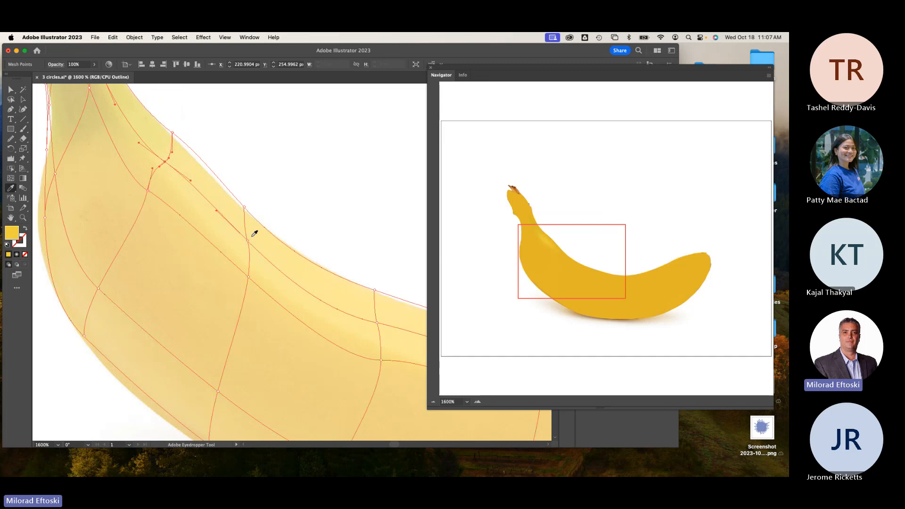
pyautogui.keyDown('super'); pyautogui.click(247, 240); pyautogui.keyUp('super')
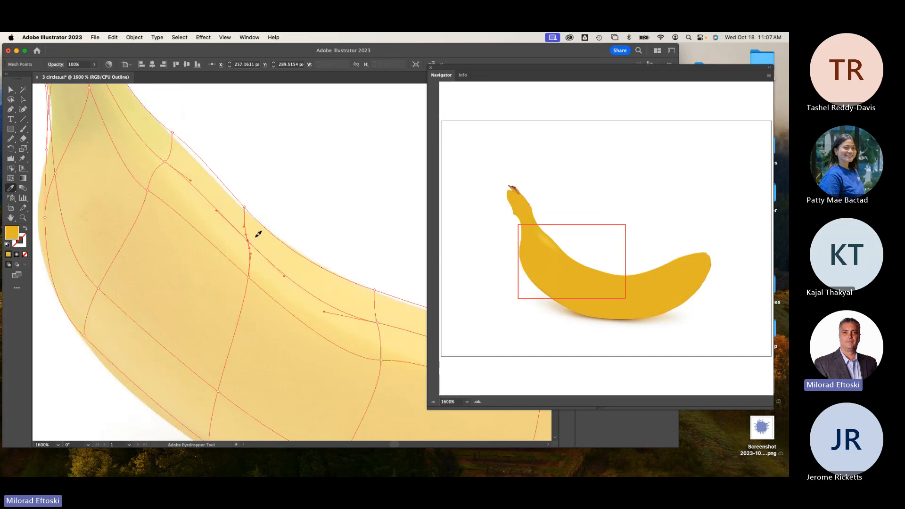
# - Color the next two highlight-line mesh points, around the middle of the inner curve, with the bright yellow of the photo
pyautogui.scroll(-4, 257, 235)
pyautogui.hscroll(4, 256, 235)
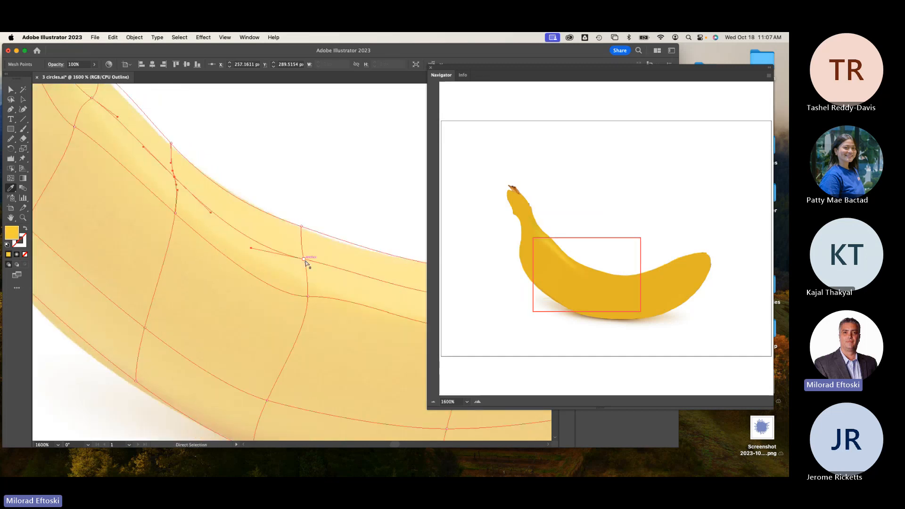
pyautogui.keyDown('super'); pyautogui.click(304, 260); pyautogui.keyUp('super')
pyautogui.moveTo(317, 251); pyautogui.dragTo(206, 215)
pyautogui.hscroll(3, 340, 243)
pyautogui.scroll(-1, 340, 243)
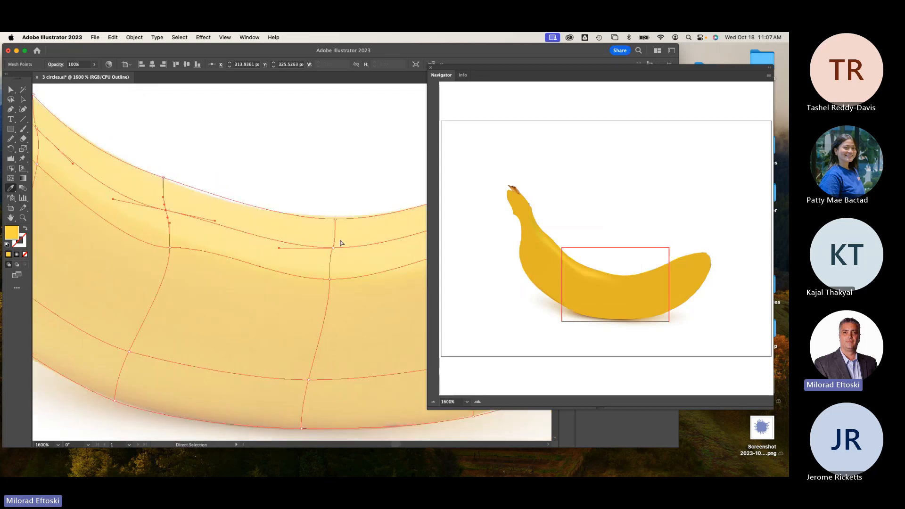
pyautogui.click(334, 246)
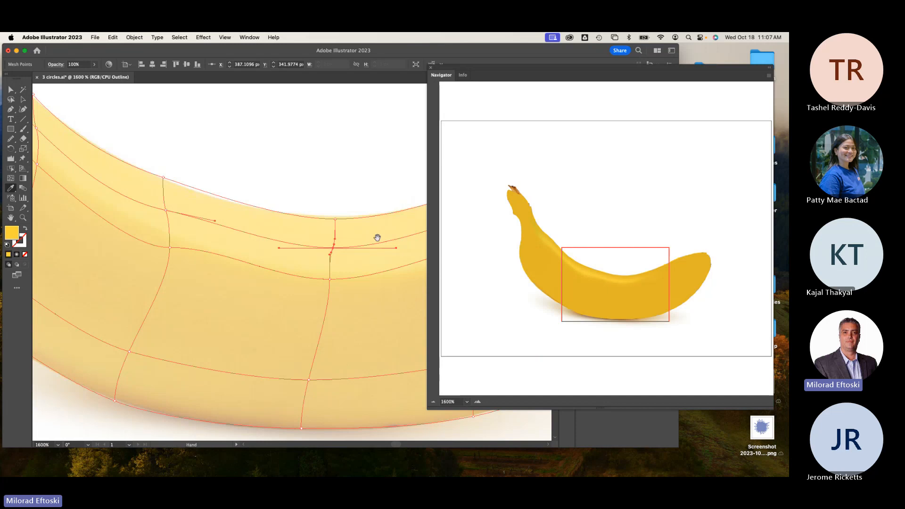
# - Color the two highlight-line mesh points between the banana's middle and its blossom tip with sampled yellows
pyautogui.moveTo(377, 238); pyautogui.dragTo(151, 251)
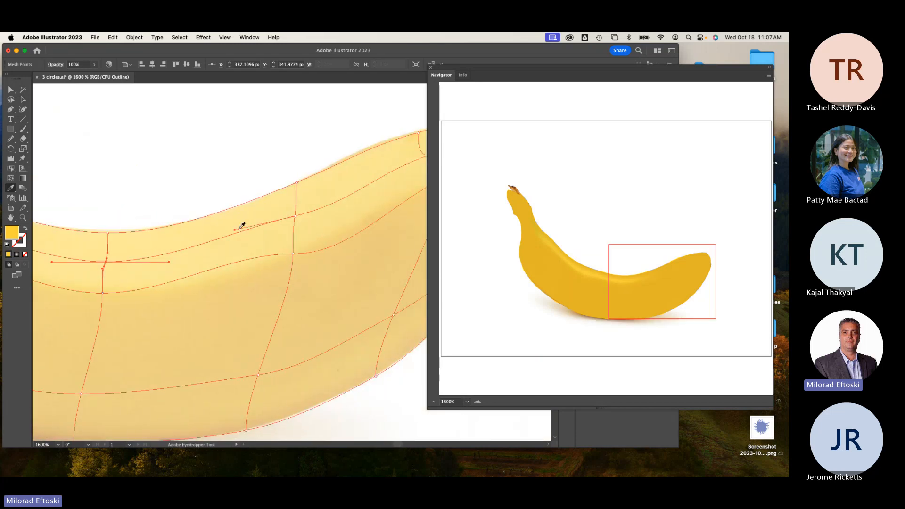
pyautogui.click(295, 217)
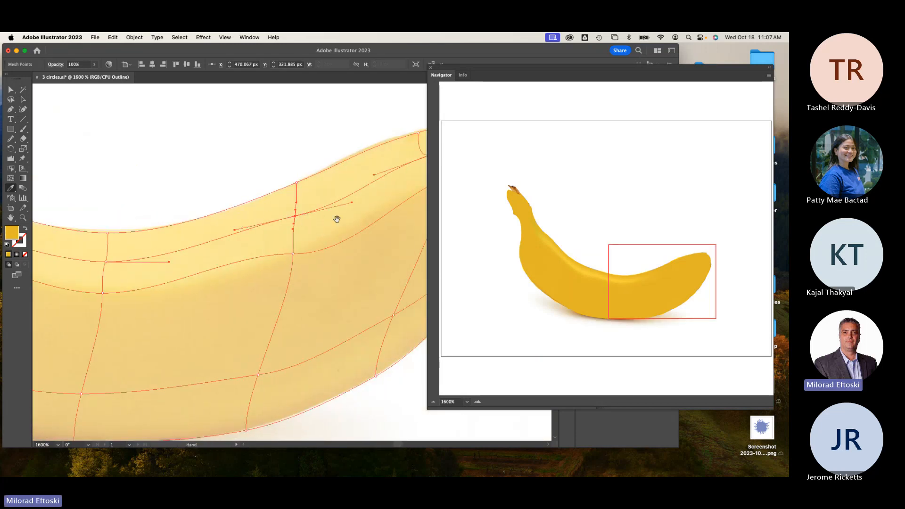
pyautogui.moveTo(337, 220); pyautogui.dragTo(220, 234)
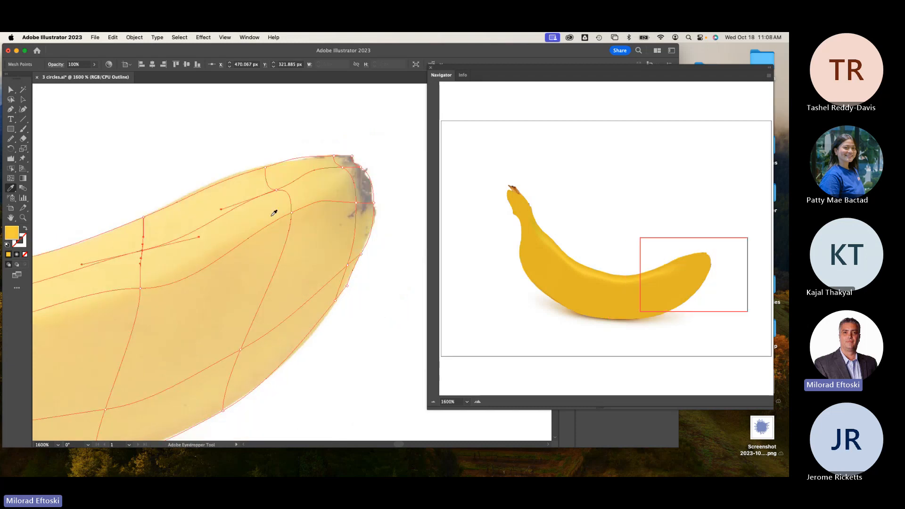
pyautogui.click(277, 190)
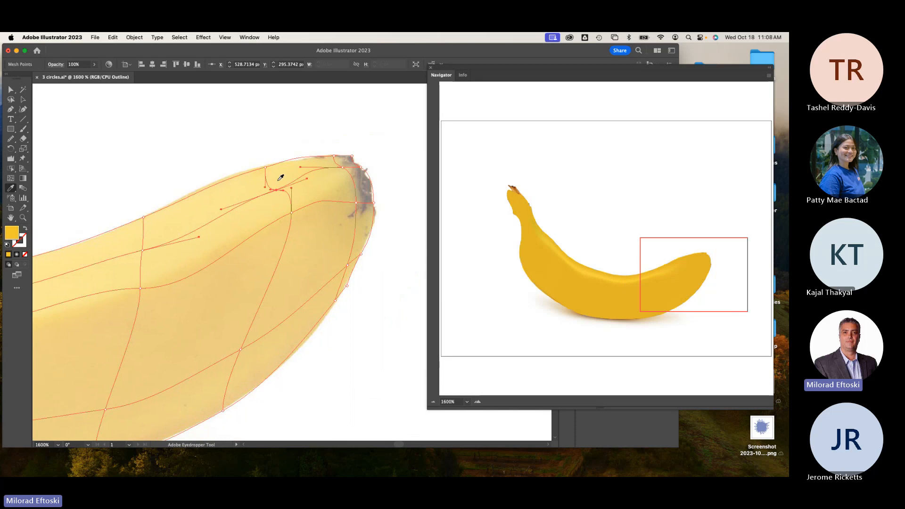
# - Color the mesh points on the blossom tip's edge with dark brown sampled from the photo
pyautogui.hscroll(2, 278, 182)
pyautogui.scroll(1, 278, 182)
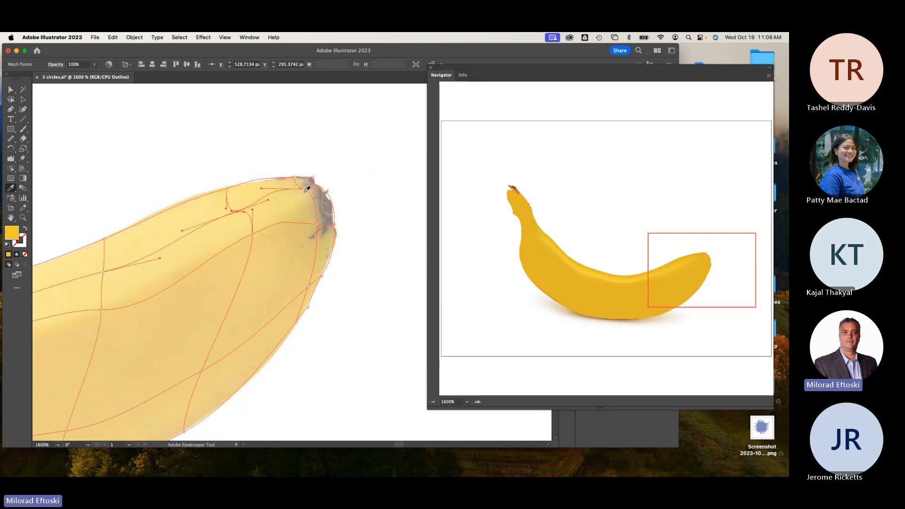
pyautogui.keyDown('super'); pyautogui.click(324, 191); pyautogui.keyUp('super')
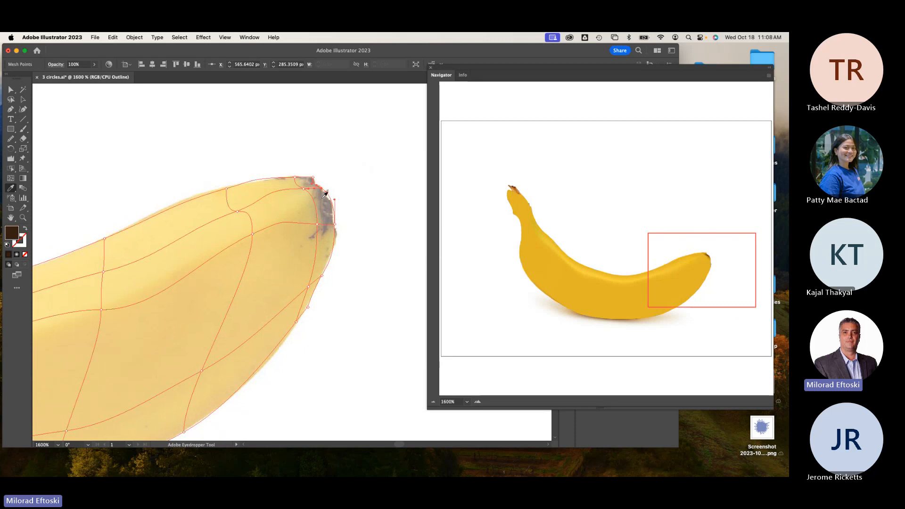
pyautogui.keyDown('super'); pyautogui.click(330, 218); pyautogui.keyUp('super')
# - Color the three lower lengthwise-line mesh points from the blossom tip towards the middle with sampled golden yellows
pyautogui.keyDown('super'); pyautogui.click(308, 286); pyautogui.keyUp('super')
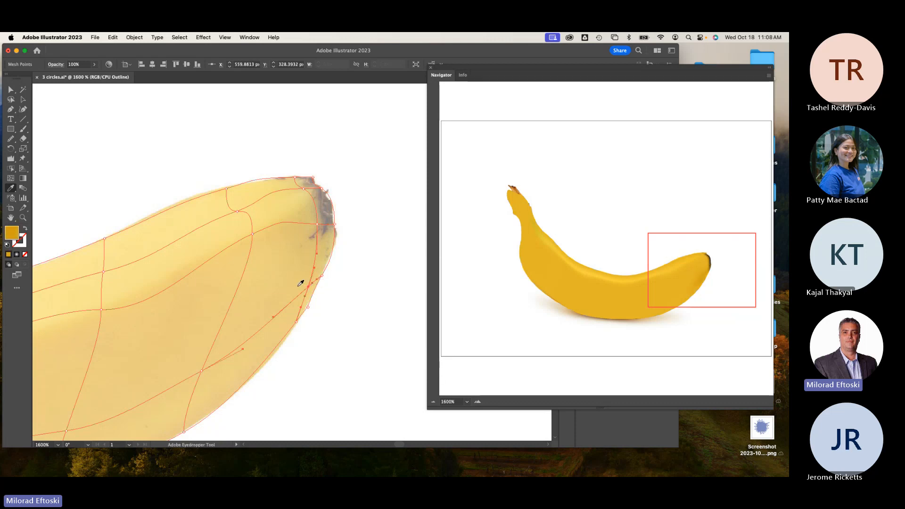
pyautogui.hscroll(-3, 311, 278)
pyautogui.scroll(-2, 311, 278)
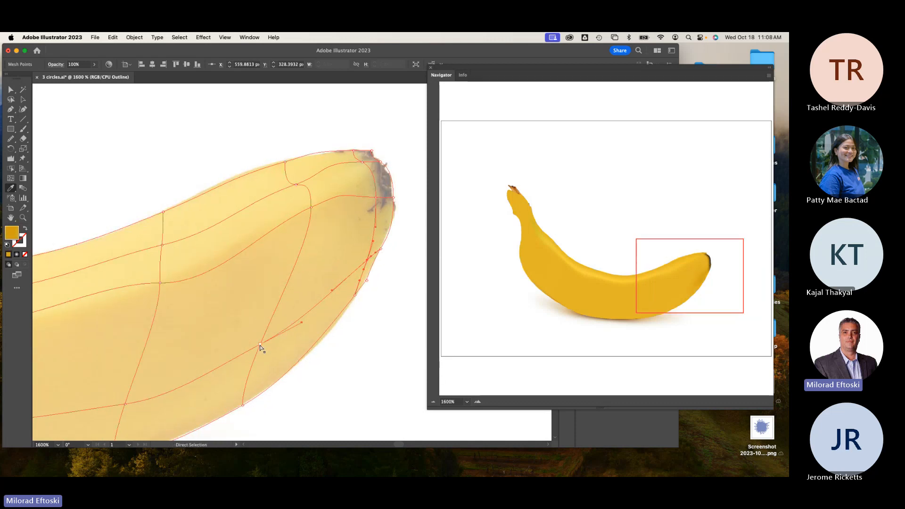
pyautogui.moveTo(214, 362); pyautogui.dragTo(365, 292)
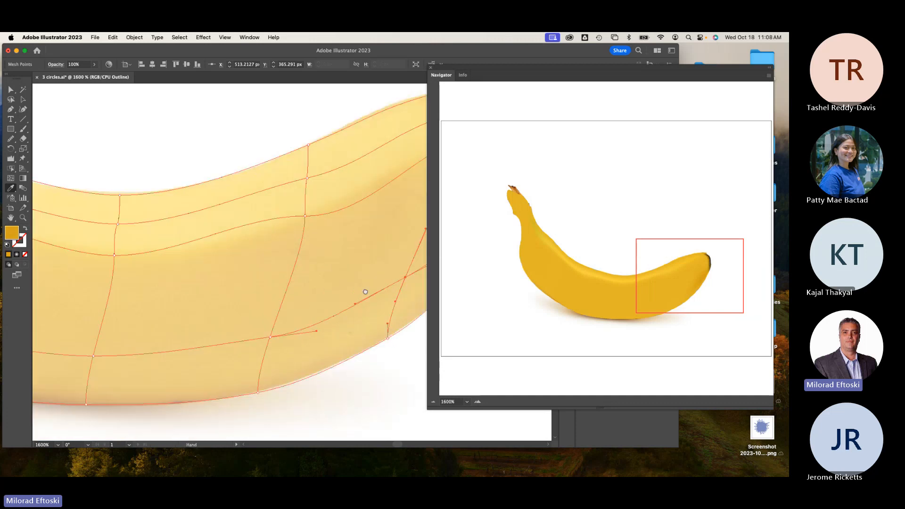
pyautogui.click(288, 325)
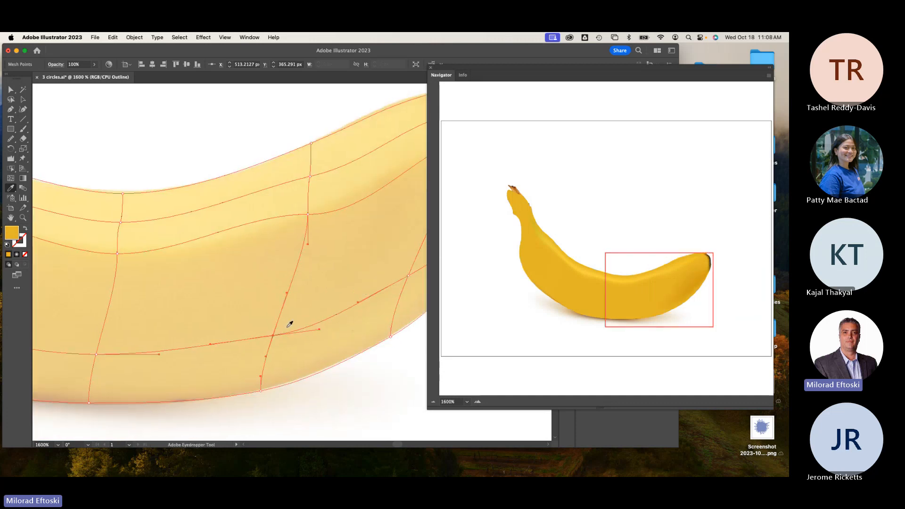
# - Color the three lower-line mesh points along the banana's underside, from the middle towards the outer bend, with sampled golden yellows
pyautogui.hscroll(-3, 313, 307)
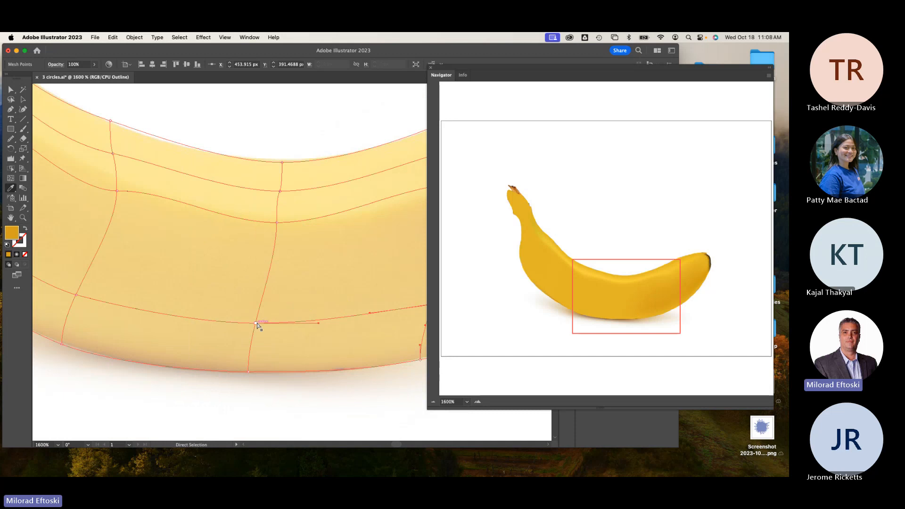
pyautogui.hscroll(-3, 273, 302)
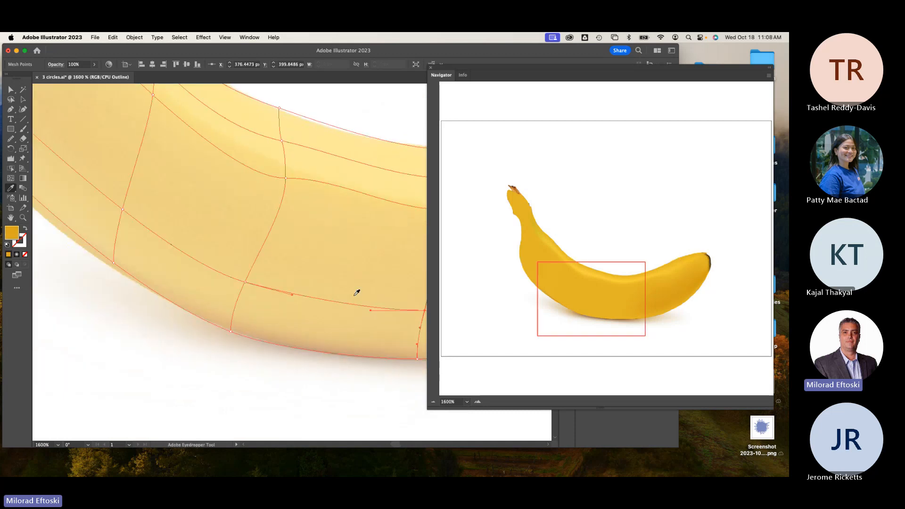
pyautogui.keyDown('super'); pyautogui.click(244, 283); pyautogui.keyUp('super')
pyautogui.click(258, 278)
pyautogui.moveTo(191, 263); pyautogui.dragTo(303, 272)
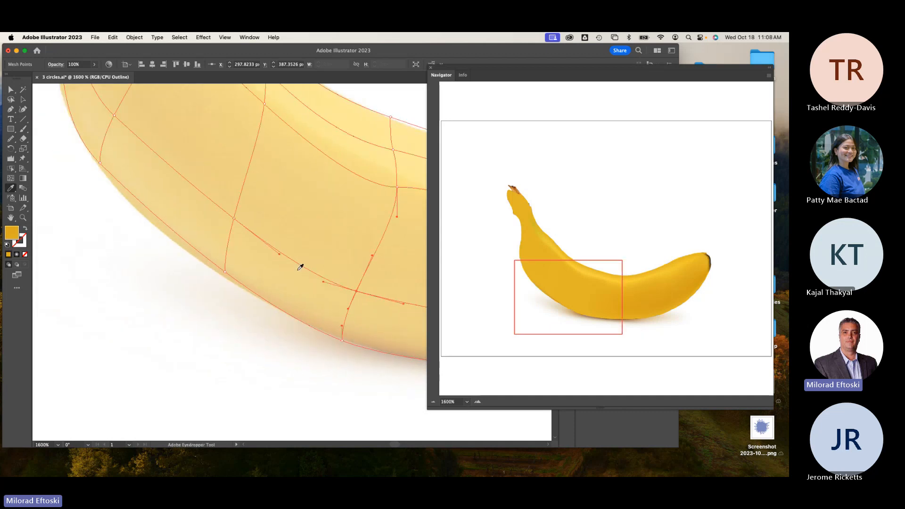
pyautogui.keyDown('super'); pyautogui.click(234, 218); pyautogui.keyUp('super')
pyautogui.click(263, 206)
# - Color the lower-line mesh points at the outer bend and the base of the neck with sampled photo colors
pyautogui.scroll(5, 247, 273)
pyautogui.hscroll(-3, 247, 273)
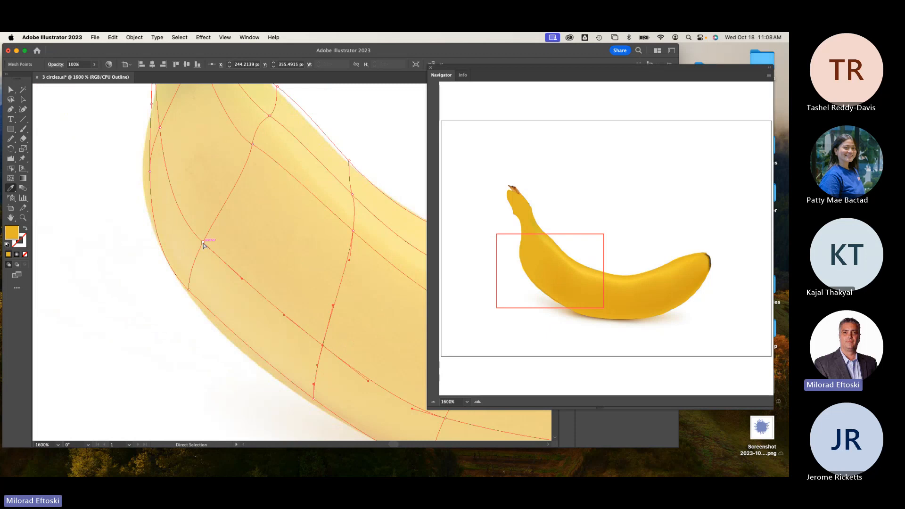
pyautogui.keyDown('super'); pyautogui.click(204, 245); pyautogui.keyUp('super')
pyautogui.click(224, 236)
pyautogui.moveTo(209, 229); pyautogui.dragTo(242, 324)
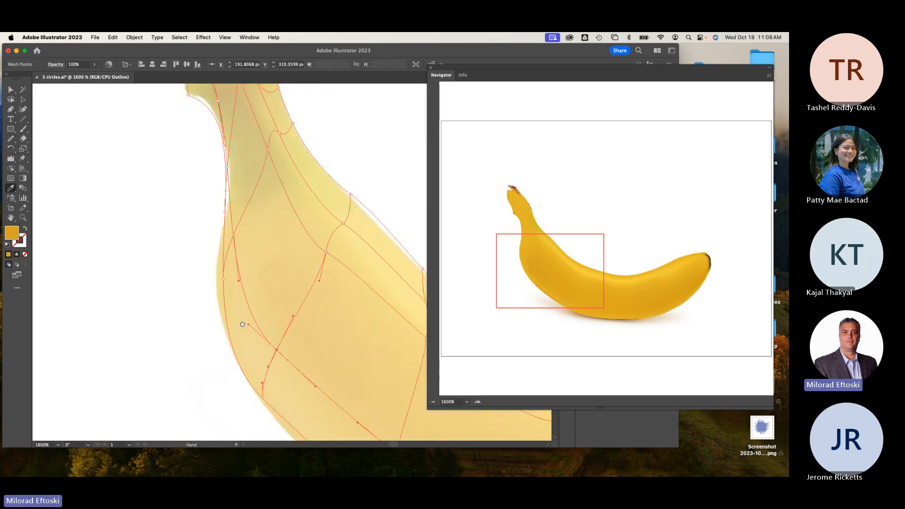
pyautogui.keyDown('super'); pyautogui.click(240, 245); pyautogui.keyUp('super')
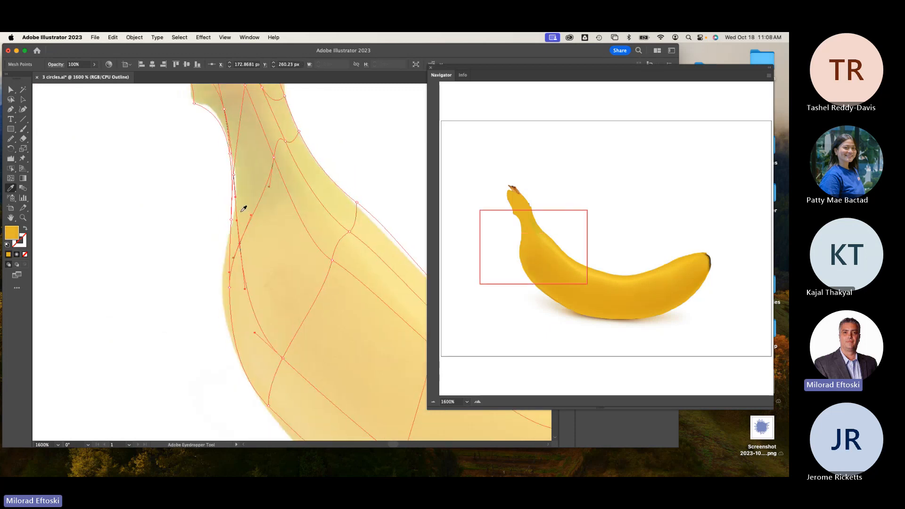
pyautogui.click(241, 211)
# - Color two mesh points at the cut end of the stem, one reddish brown and one dark brown, from the photo
pyautogui.moveTo(236, 186); pyautogui.dragTo(229, 296)
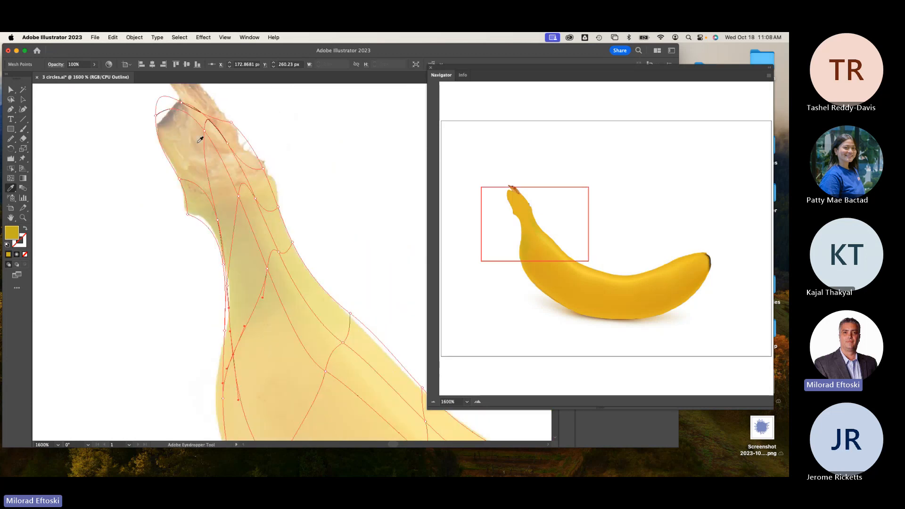
pyautogui.press('super')
pyautogui.keyDown('super'); pyautogui.click(183, 105); pyautogui.keyUp('super')
pyautogui.click(182, 102)
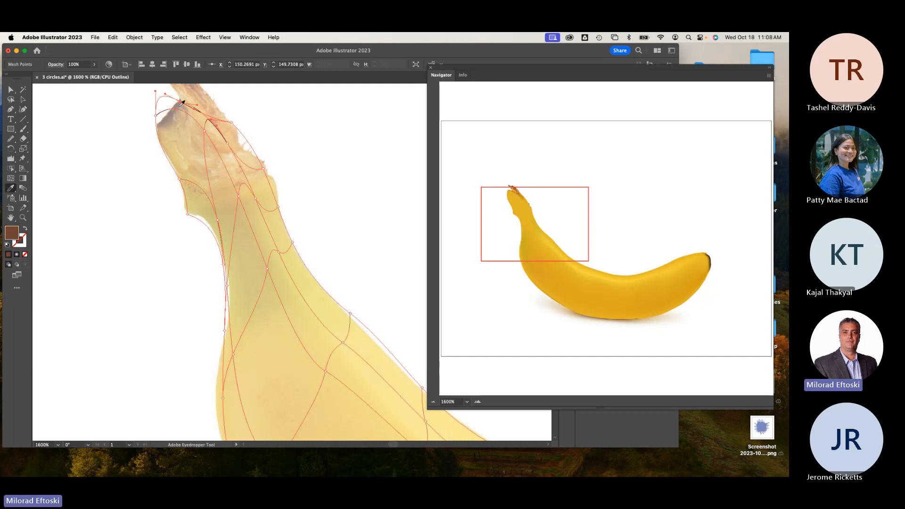
pyautogui.keyDown('super'); pyautogui.click(156, 116); pyautogui.keyUp('super')
pyautogui.click(164, 118)
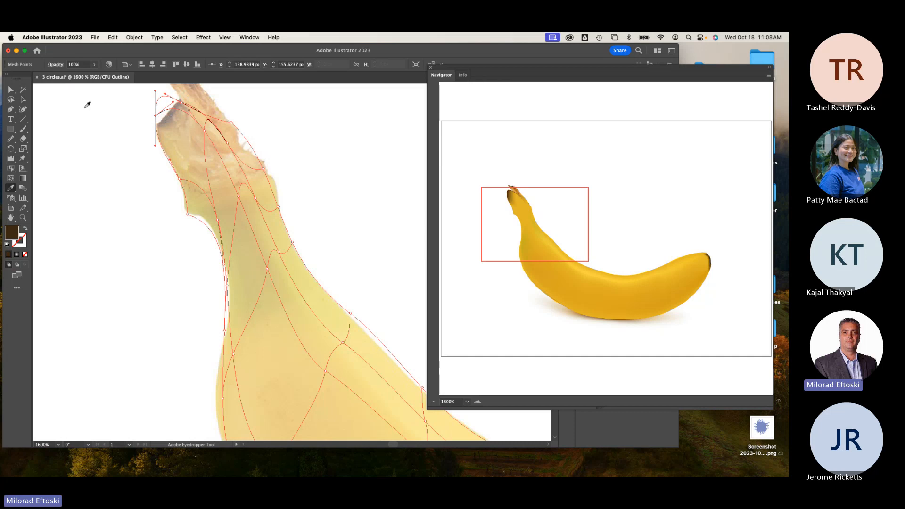
# - Deselect the banana mesh and switch the artwork to Preview mode with the banana framed at 600% zoom
pyautogui.click(23, 100)
pyautogui.click(65, 122)
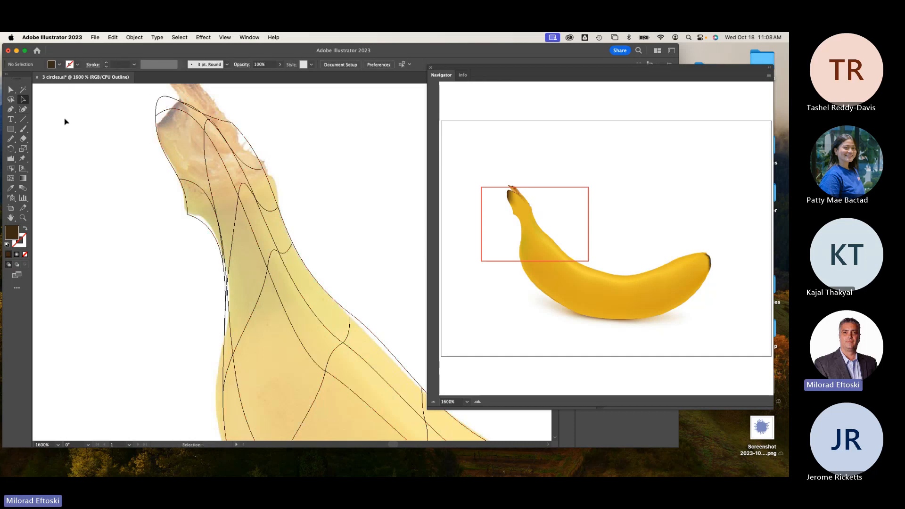
pyautogui.press('super+minus')
pyautogui.press('super+minus')
pyautogui.press('super+minus')
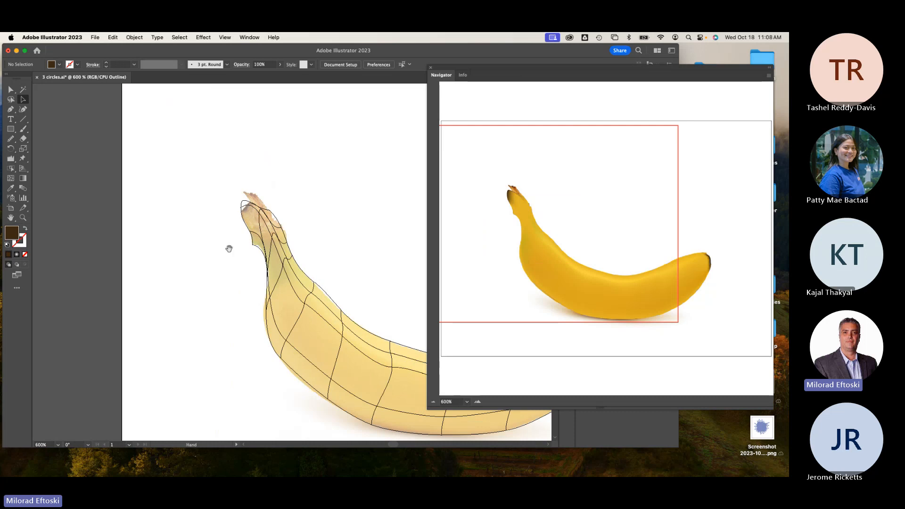
pyautogui.moveTo(229, 248); pyautogui.dragTo(134, 229)
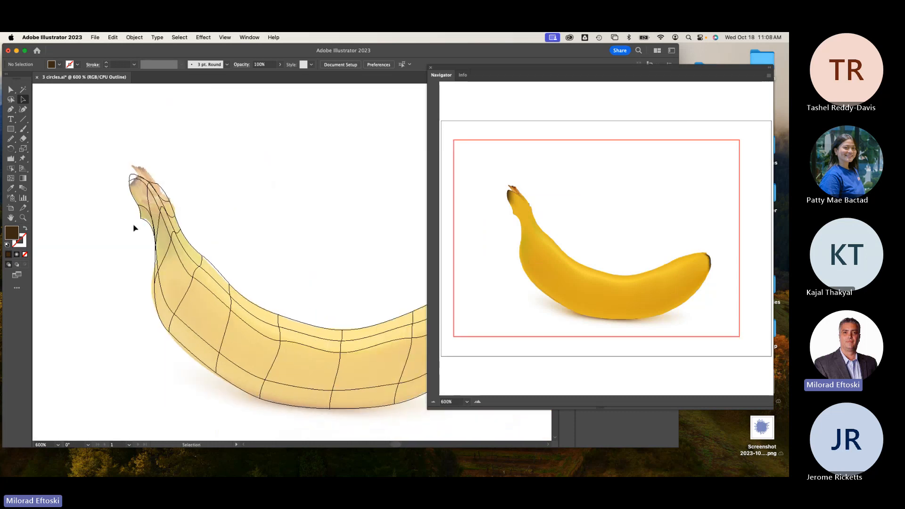
pyautogui.press('super+y')
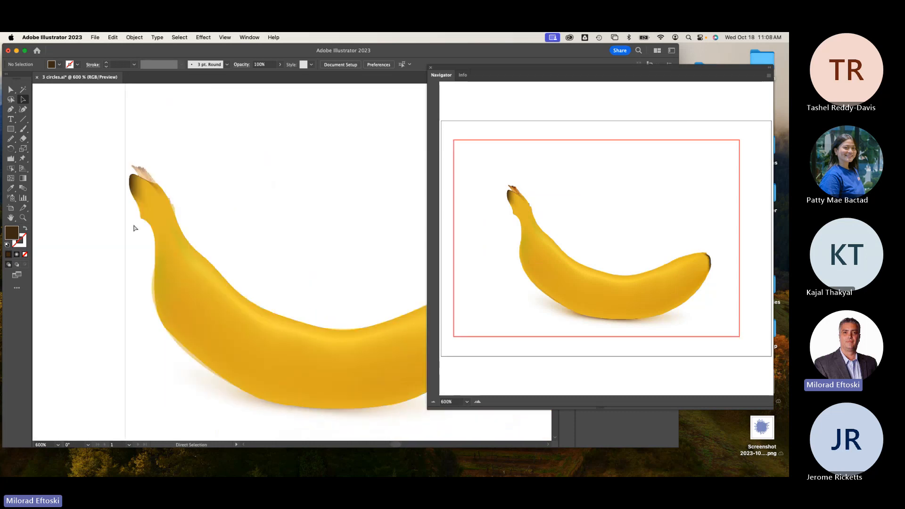
# - Move the colored banana mesh up and to the right, off the photo, to compare the two
pyautogui.press('super+minus')
pyautogui.moveTo(166, 232); pyautogui.dragTo(128, 224)
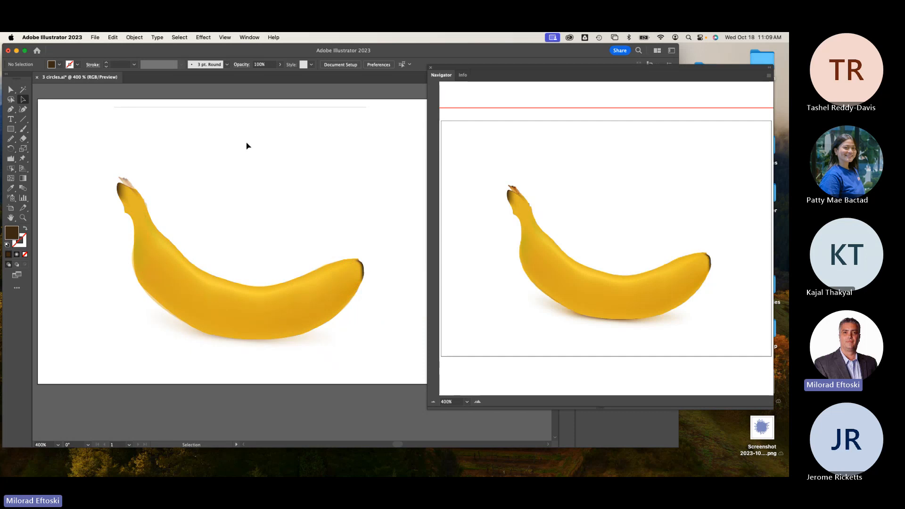
pyautogui.moveTo(201, 272); pyautogui.dragTo(230, 193)
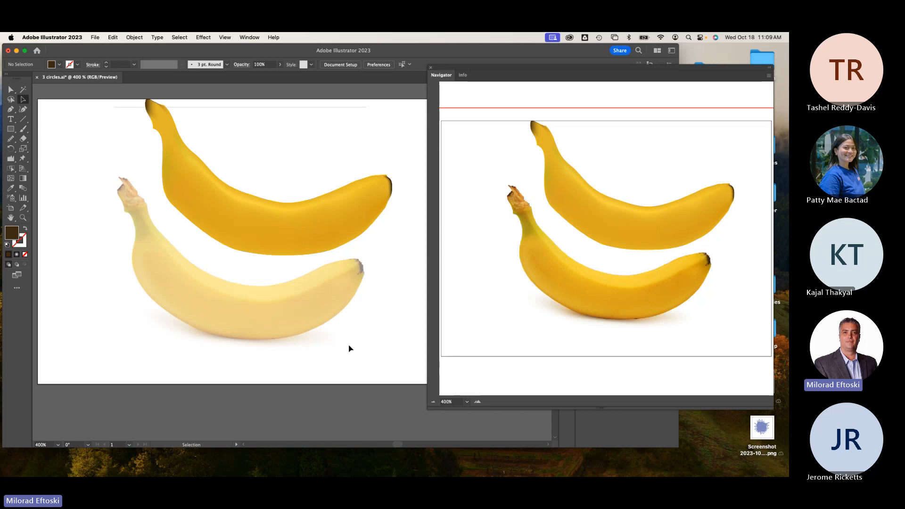
# - Undo the banana mesh move, then deselect the mesh with the banana body framed at 800% zoom
pyautogui.press('super+z')
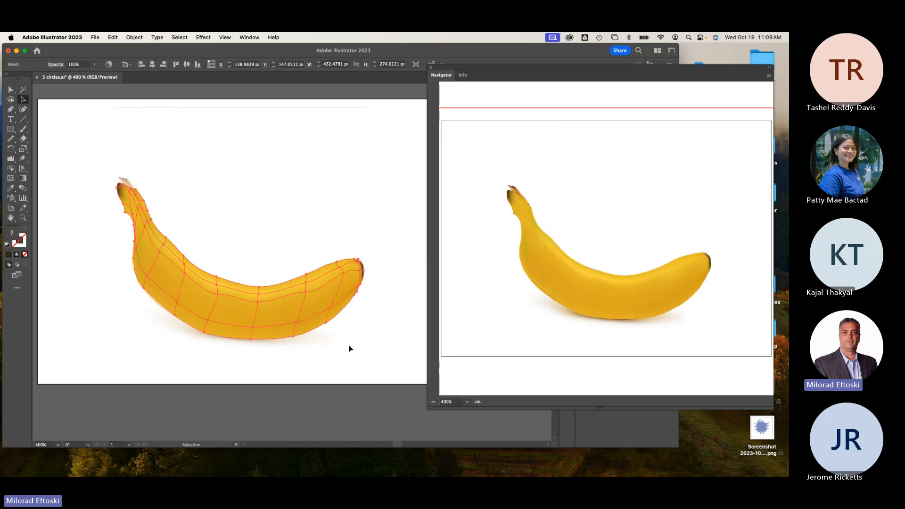
pyautogui.scroll(1, 213, 327)
pyautogui.scroll(1, 212, 328)
pyautogui.click(193, 384)
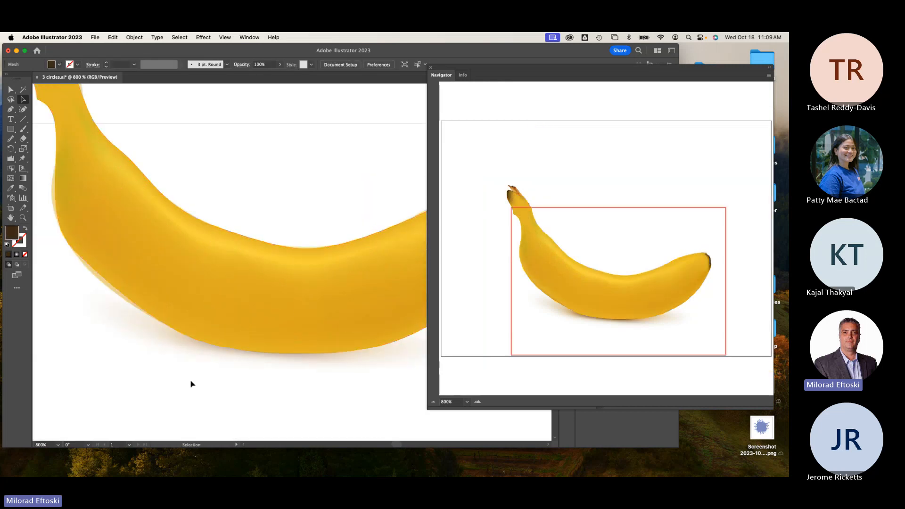
# - Examine the individual mesh points and shading along the second mesh line below the banana's inner curve
pyautogui.click(11, 90)
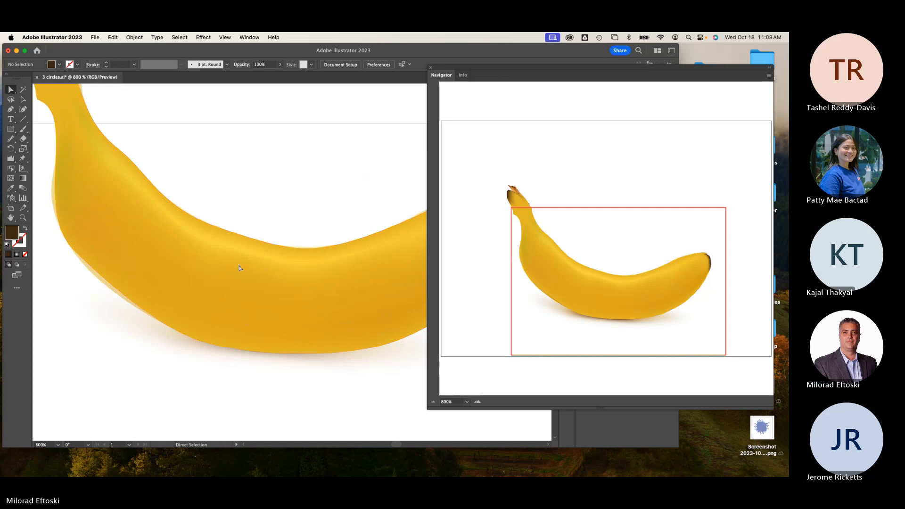
pyautogui.click(225, 264)
pyautogui.moveTo(224, 268); pyautogui.dragTo(222, 265)
pyautogui.click(303, 278)
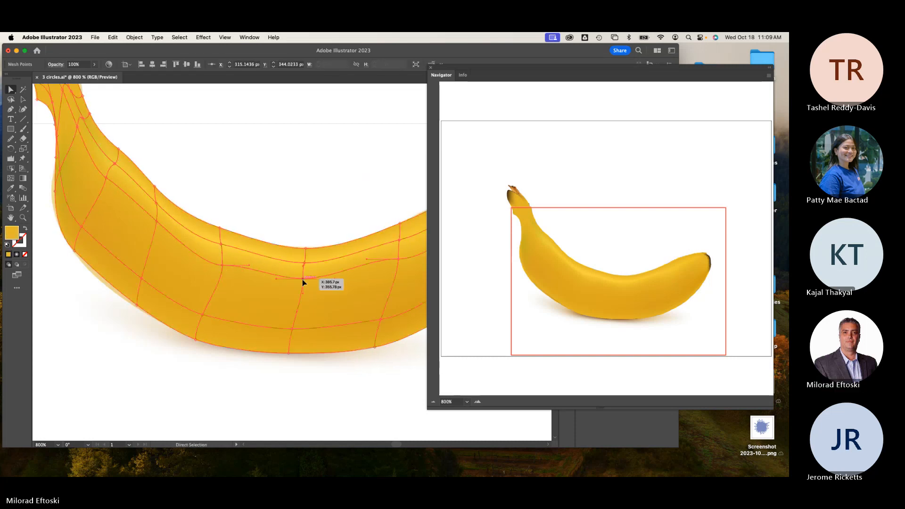
pyautogui.moveTo(249, 266); pyautogui.dragTo(249, 269)
pyautogui.scroll(-2, 210, 336)
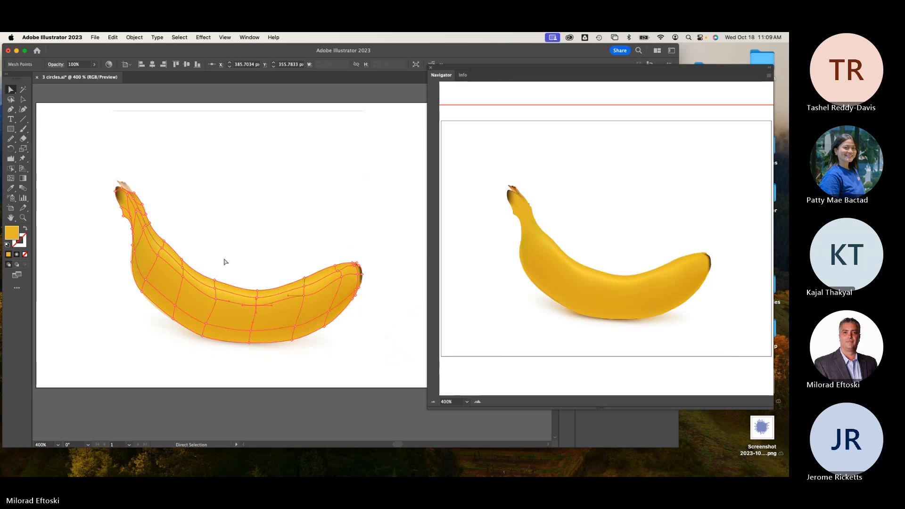
pyautogui.click(226, 262)
pyautogui.scroll(2, 222, 293)
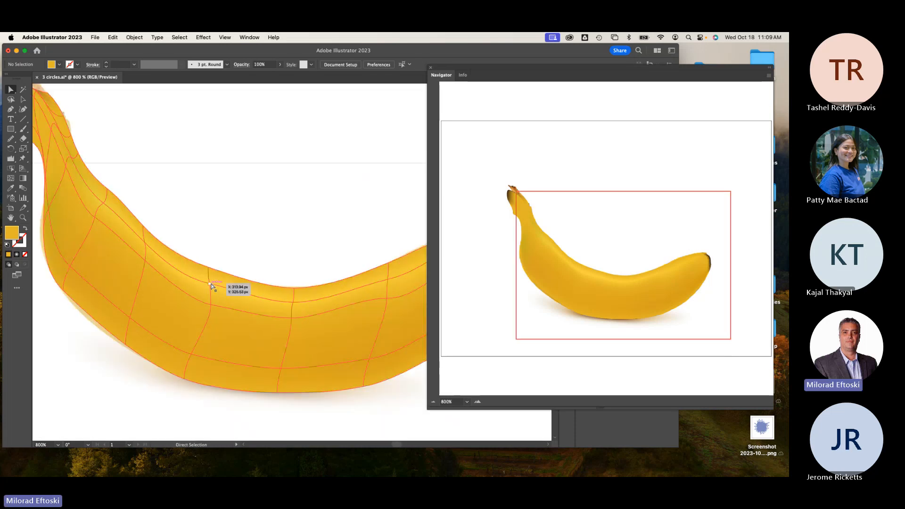
# - Recolor the upper-line mesh point just left of the inner curve's lowest point to pale yellow F9F38F, then deselect
pyautogui.click(208, 282)
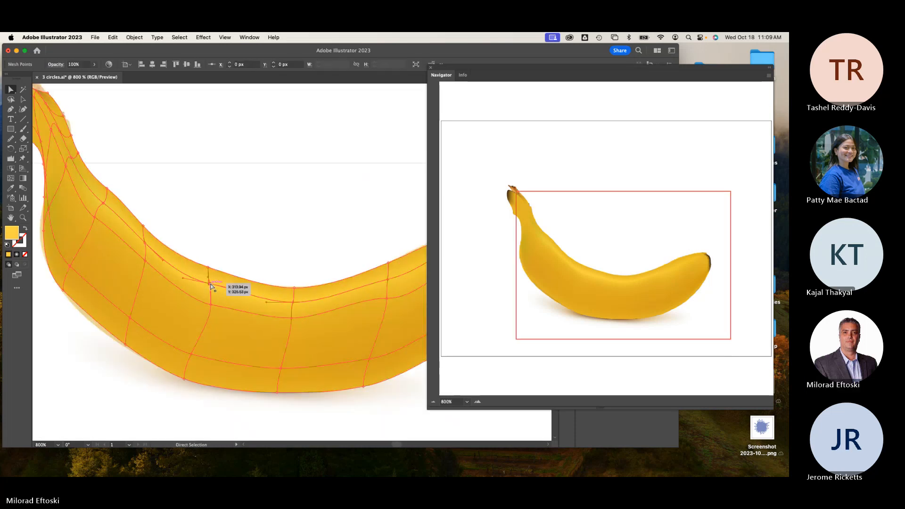
pyautogui.doubleClick(14, 235)
pyautogui.click(232, 143)
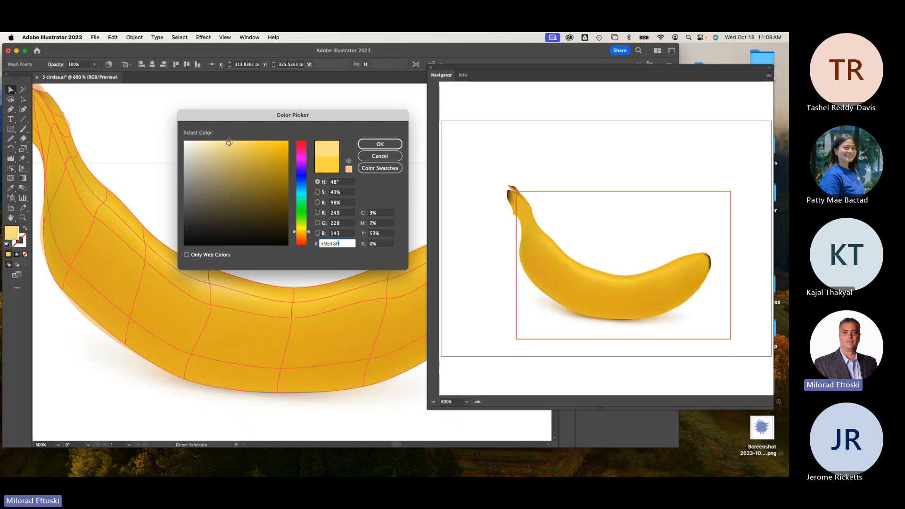
pyautogui.moveTo(301, 232); pyautogui.dragTo(301, 229)
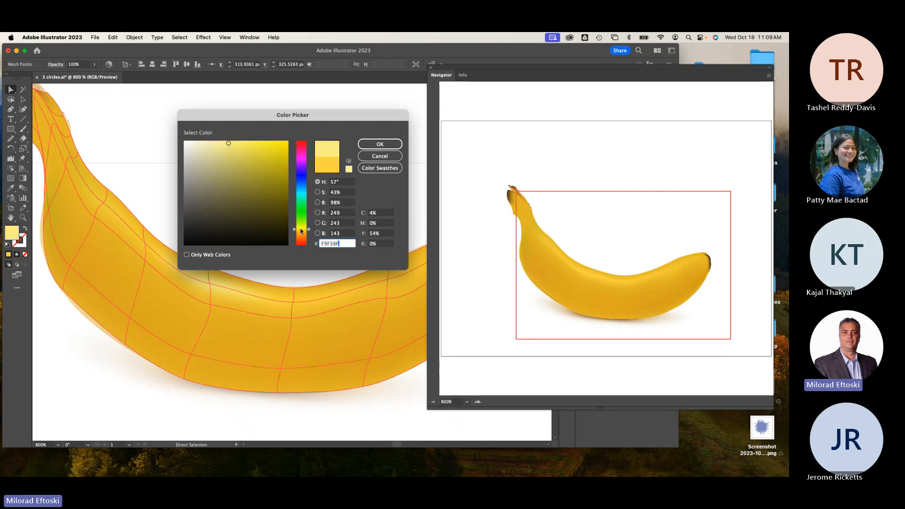
pyautogui.click(377, 145)
pyautogui.click(263, 238)
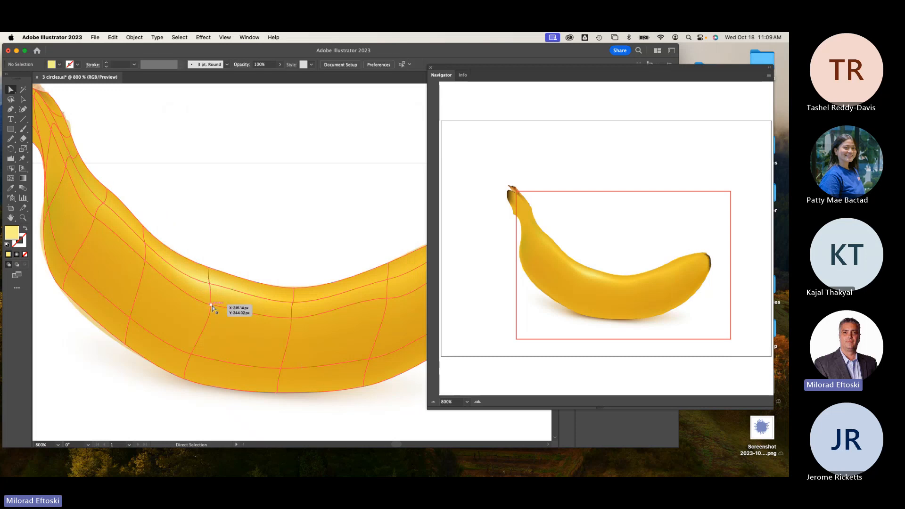
# - Color the second-line mesh points below the new highlight and at mid-banana with lighter yellow sampled near the highlight
pyautogui.click(212, 305)
pyautogui.click(11, 187)
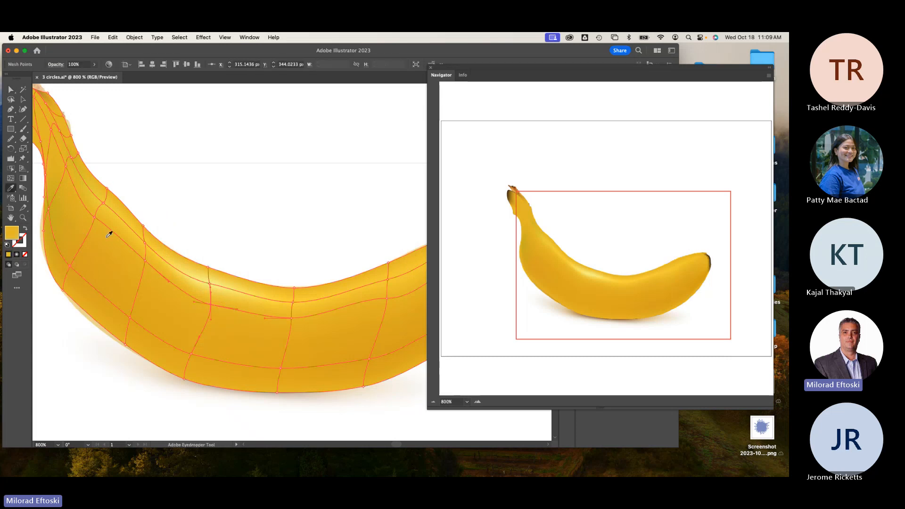
pyautogui.click(206, 287)
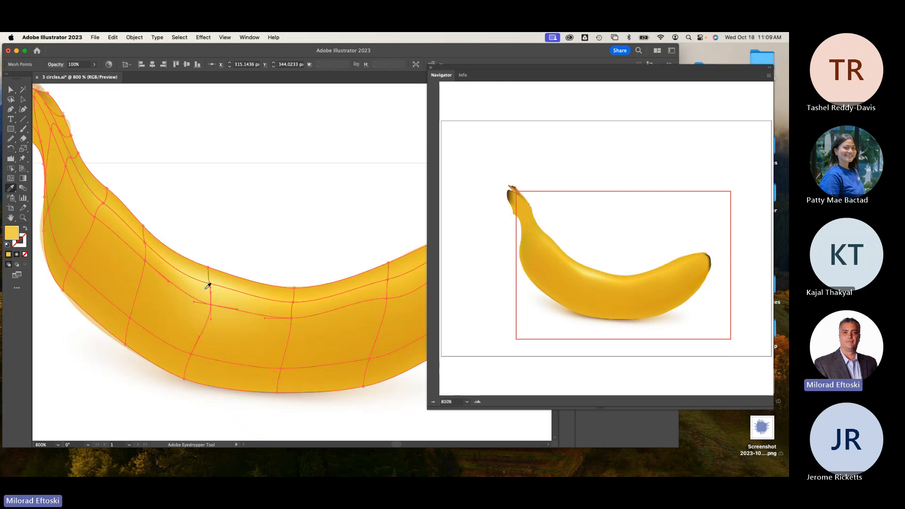
pyautogui.click(292, 320)
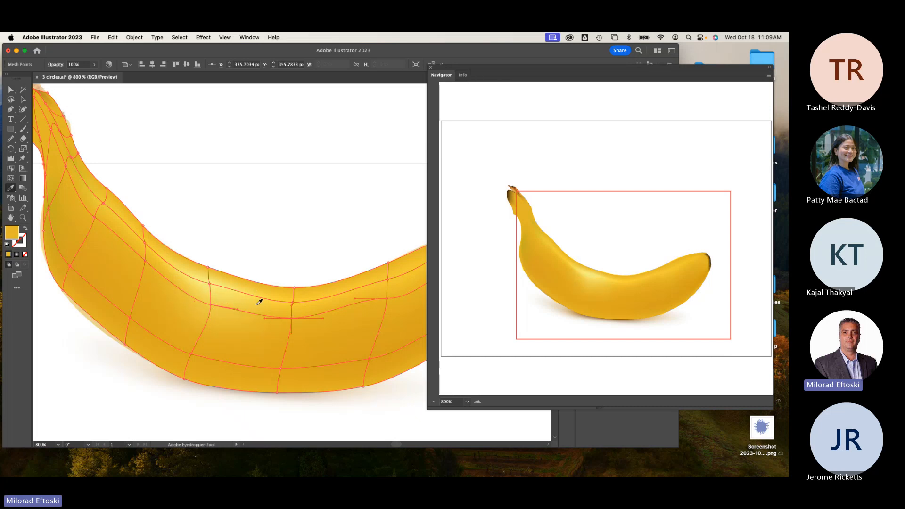
pyautogui.moveTo(293, 307); pyautogui.dragTo(296, 305)
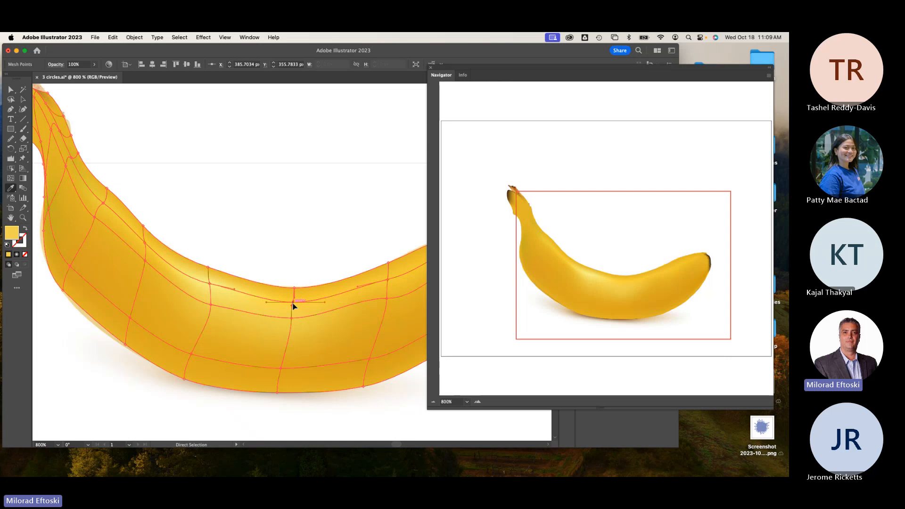
# - Extend the sampled lighter yellow to the highlight-line mesh points on the banana's right half, up to the tip
pyautogui.keyDown('super'); pyautogui.click(388, 280); pyautogui.keyUp('super')
pyautogui.keyDown('super'); pyautogui.click(387, 299); pyautogui.keyUp('super')
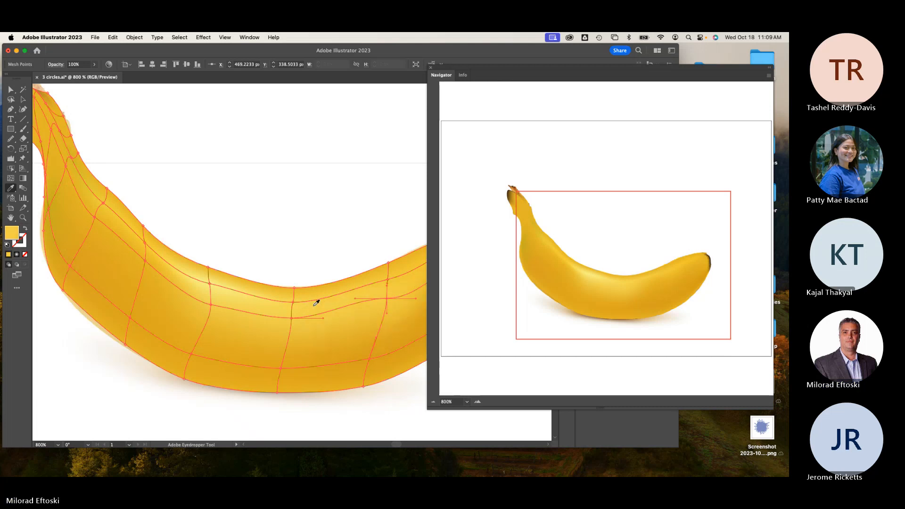
pyautogui.moveTo(366, 297); pyautogui.dragTo(223, 314)
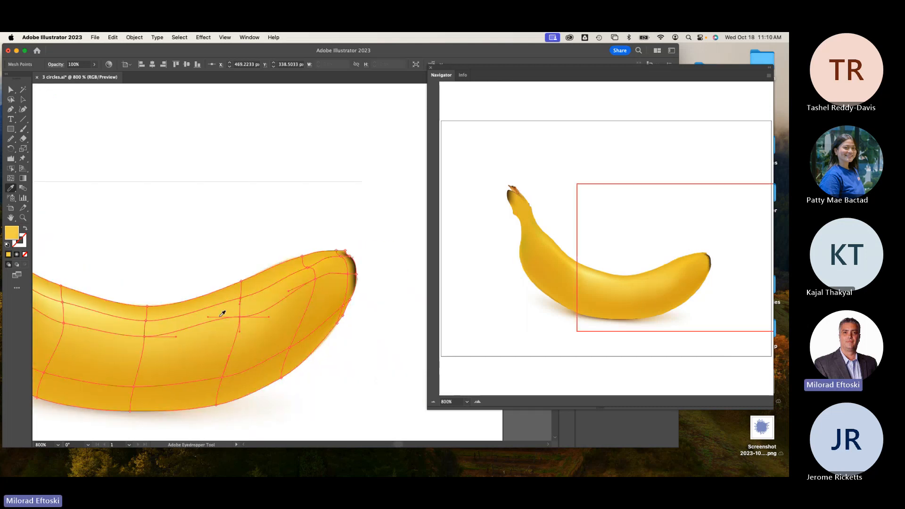
pyautogui.keyDown('super'); pyautogui.click(307, 267); pyautogui.keyUp('super')
pyautogui.click(315, 280)
pyautogui.click(255, 295)
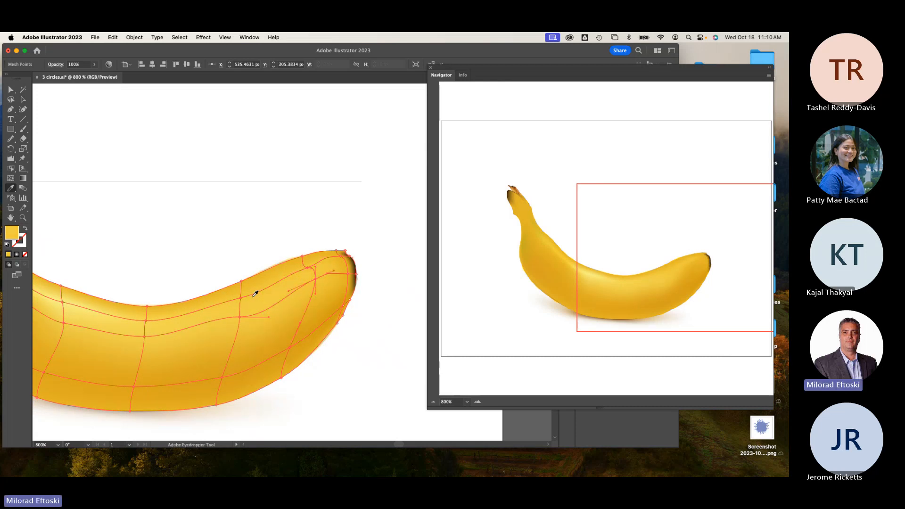
# - Color the three highlight-area mesh points toward the neck with lighter yellow sampled from the highlight, then deselect the mesh
pyautogui.scroll(-1, 242, 285)
pyautogui.press('space')
pyautogui.moveTo(151, 296); pyautogui.dragTo(302, 293)
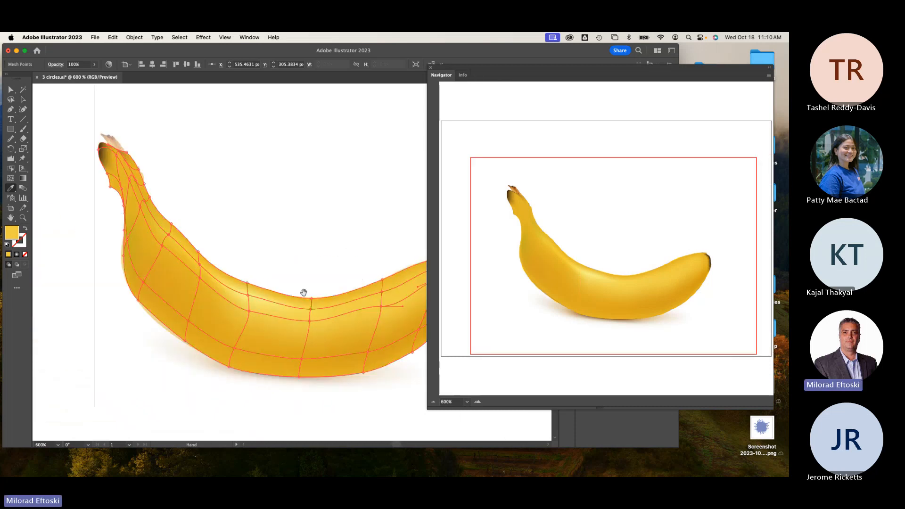
pyautogui.click(199, 264)
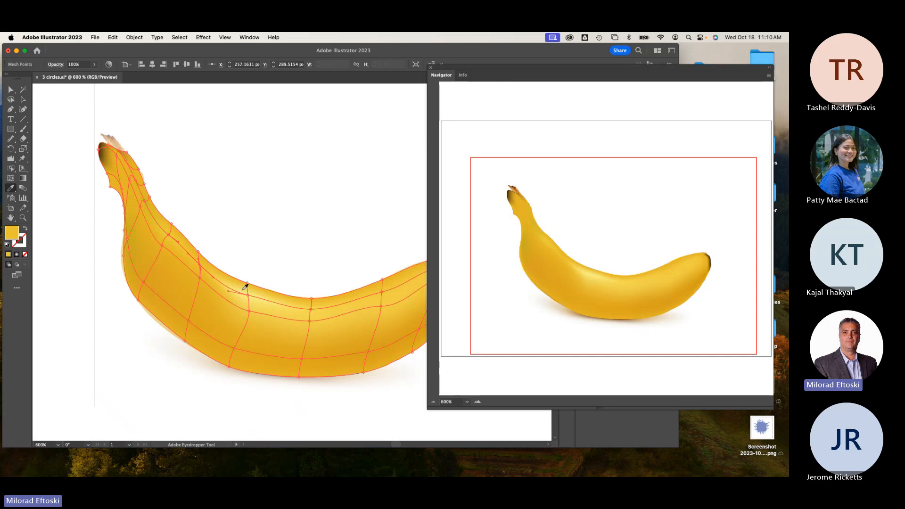
pyautogui.click(243, 285)
pyautogui.keyDown('super'); pyautogui.click(200, 279); pyautogui.keyUp('super')
pyautogui.click(243, 297)
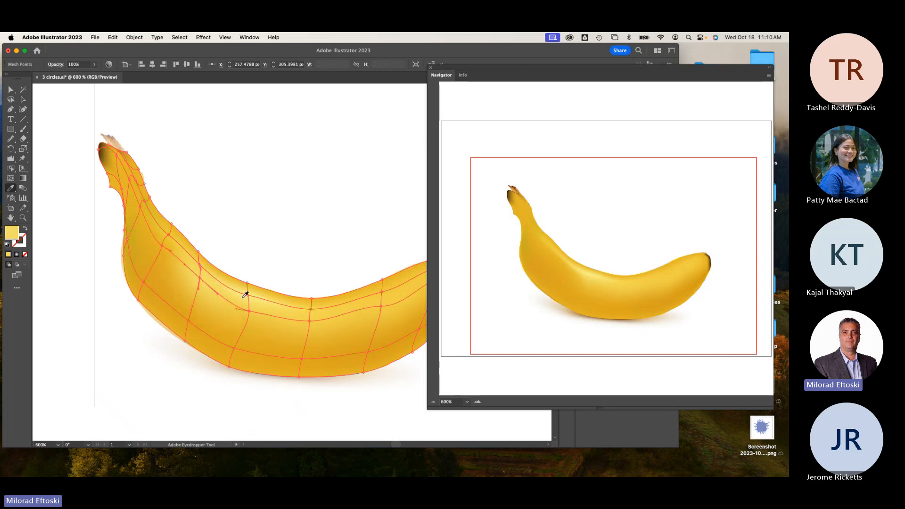
pyautogui.keyDown('super'); pyautogui.click(168, 235); pyautogui.keyUp('super')
pyautogui.click(208, 276)
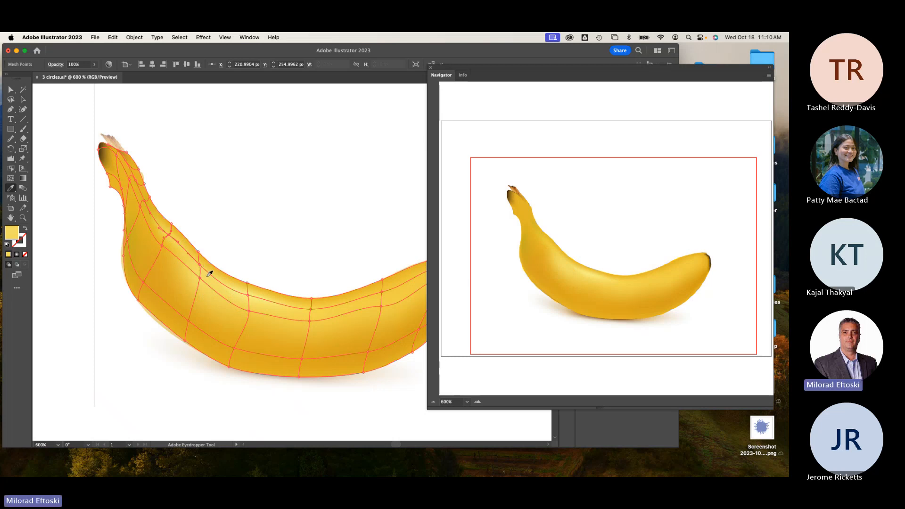
pyautogui.press('a')
pyautogui.click(178, 145)
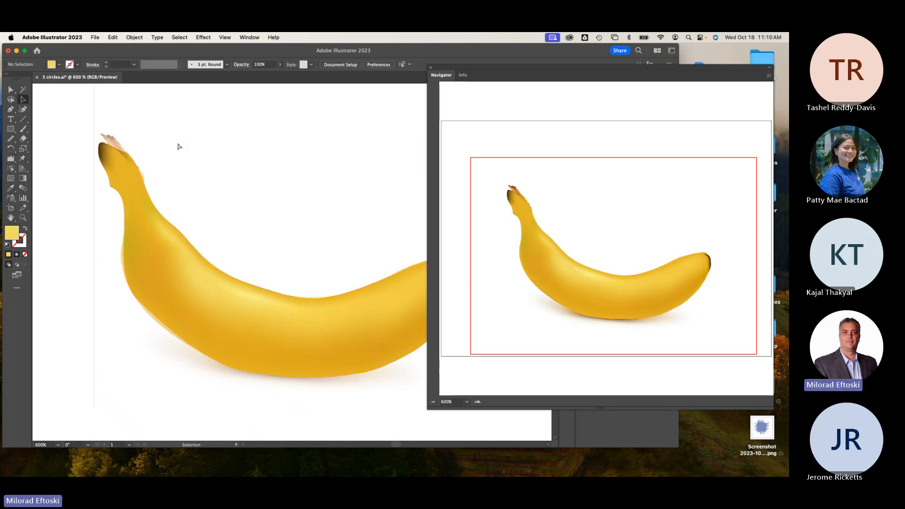
# - Compare the recolored mesh with the photo by alternating between Outline and Preview views at 600% zoom
pyautogui.press('super+minus')
pyautogui.hscroll(3, 170, 160)
pyautogui.scroll(-1, 169, 160)
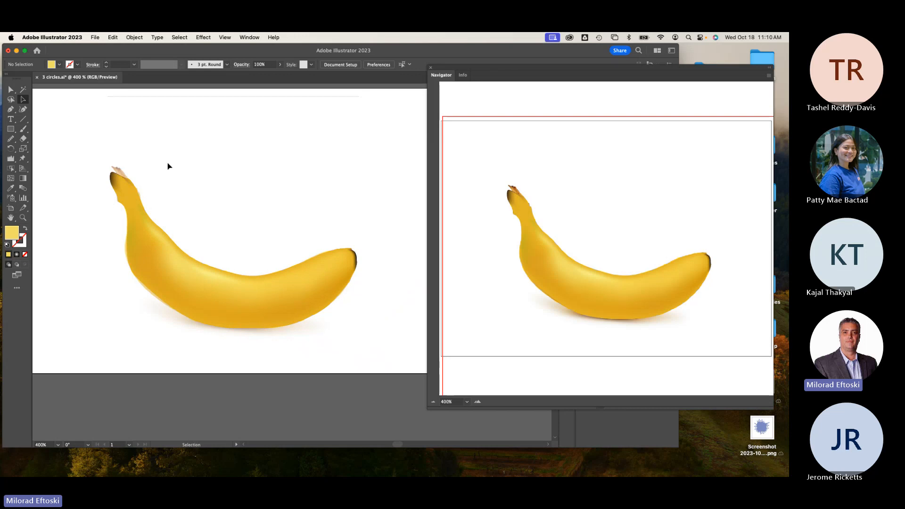
pyautogui.press('super+plus')
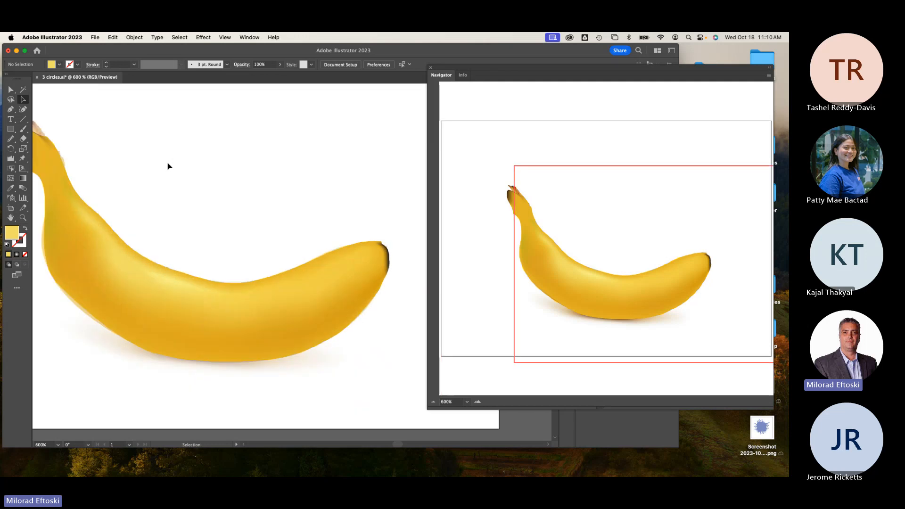
pyautogui.hscroll(-2, 247, 273)
pyautogui.press('super+y')
pyautogui.press('super+y')
pyautogui.press('super+y')
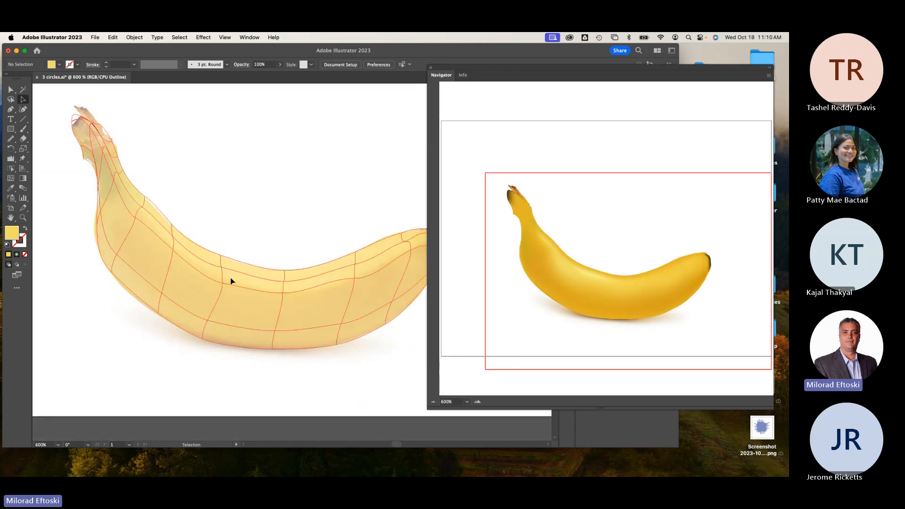
pyautogui.press('super+y')
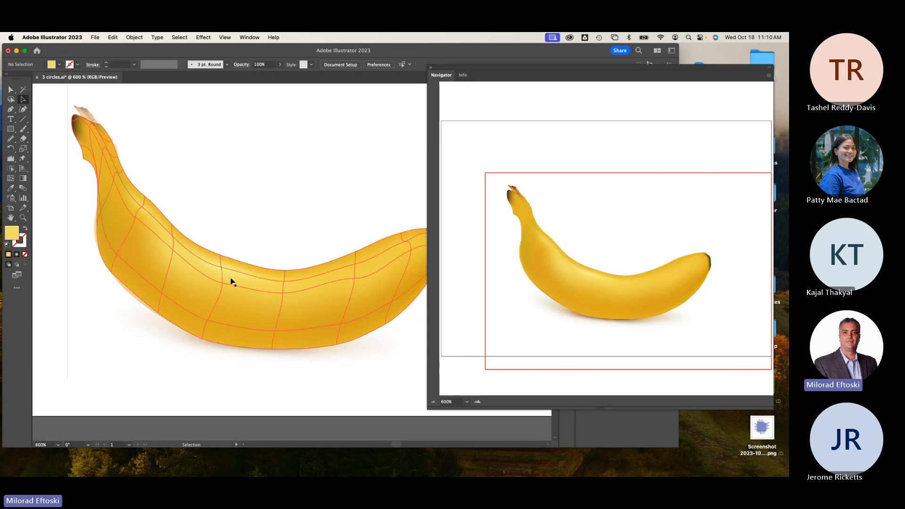
pyautogui.press('super+y')
pyautogui.press('super+y')
pyautogui.press('super+y')
pyautogui.press('super+y')
pyautogui.press('super+y')
pyautogui.press('super+y')
pyautogui.press('super+y')
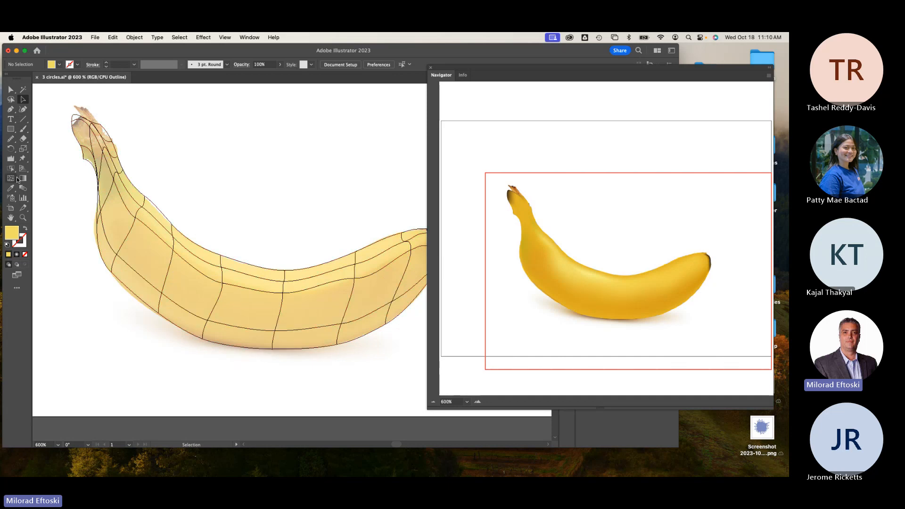
# - Set the mesh point on the outer edge at the banana's lower-left bend to darker yellow D8AA2B
pyautogui.click(11, 92)
pyautogui.click(119, 275)
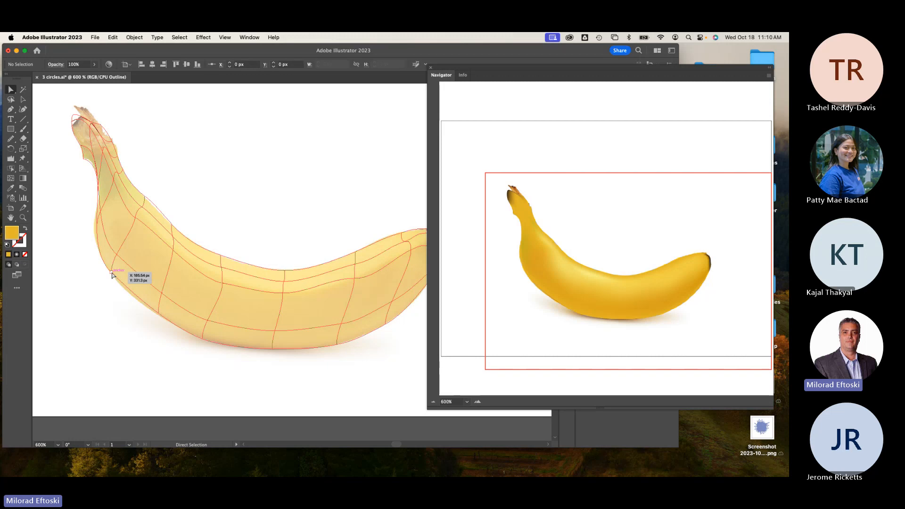
pyautogui.click(10, 188)
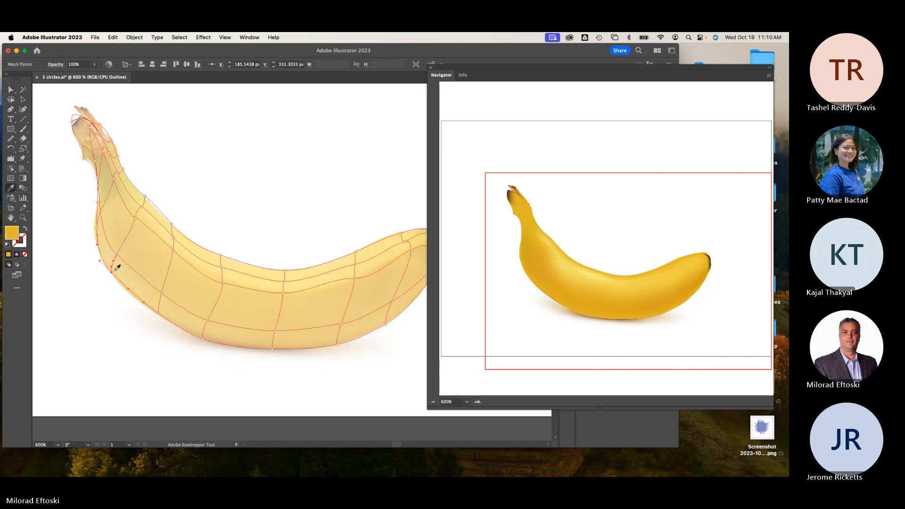
pyautogui.doubleClick(14, 236)
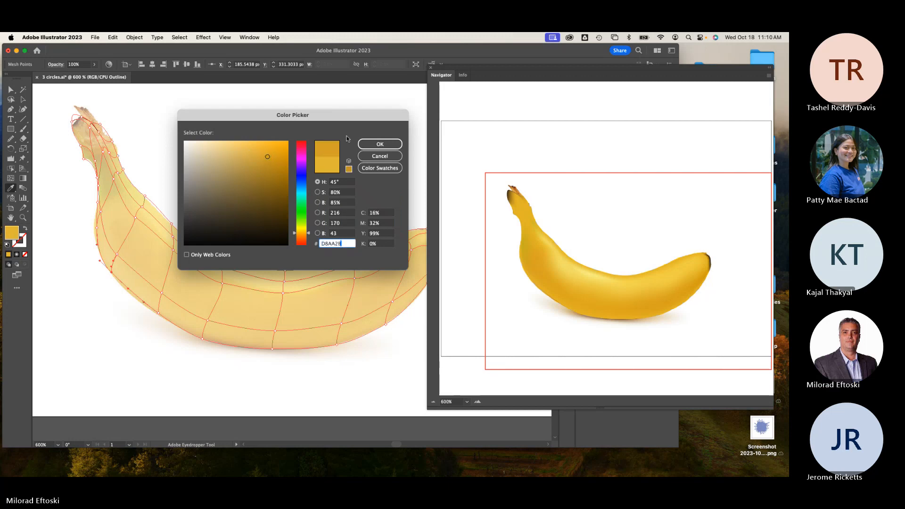
pyautogui.click(380, 144)
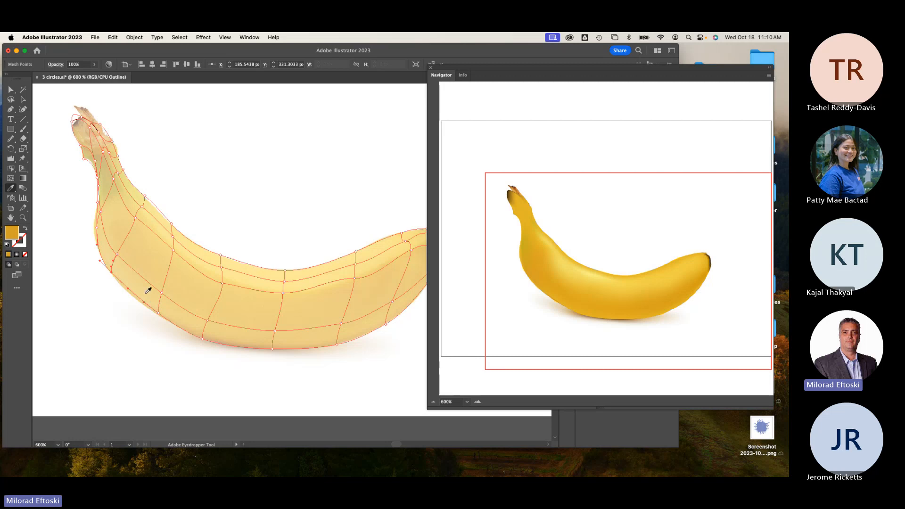
# - Color the next outer-edge mesh point along the underside with the darker yellow sampled at the bend, in Preview mode
pyautogui.press('a')
pyautogui.click(159, 314)
pyautogui.press('i')
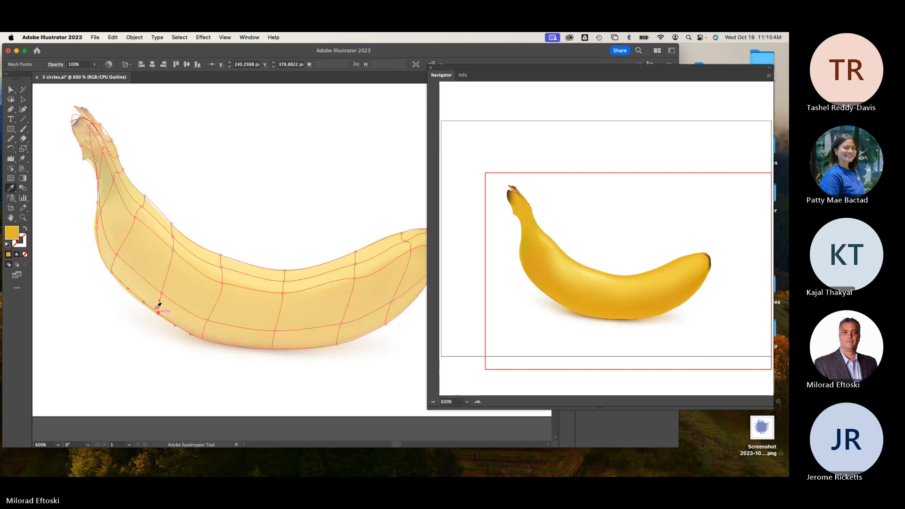
pyautogui.press('super+y')
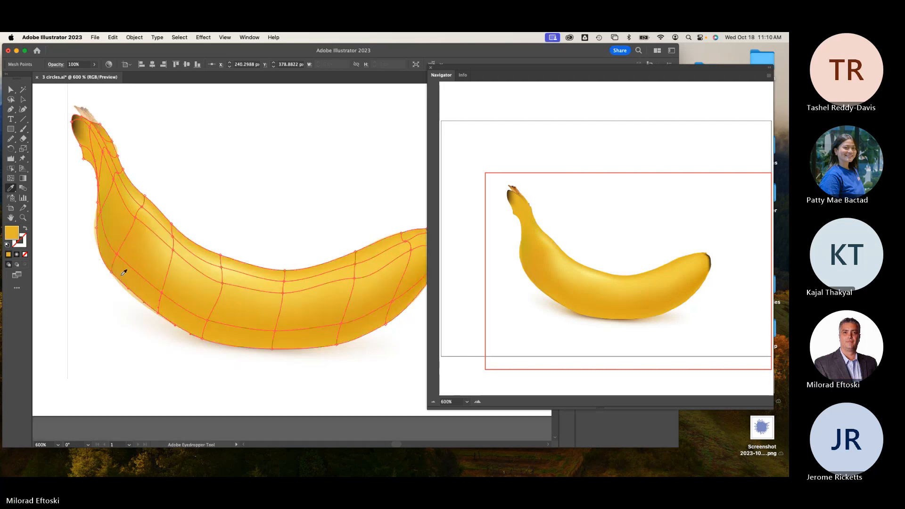
pyautogui.click(120, 272)
# - Color the remaining outer-edge mesh points along the underside toward the tip with the darker yellow, then deselect the mesh
pyautogui.press('a')
pyautogui.click(202, 338)
pyautogui.press('i')
pyautogui.keyDown('super'); pyautogui.click(337, 345); pyautogui.keyUp('super')
pyautogui.press('super')
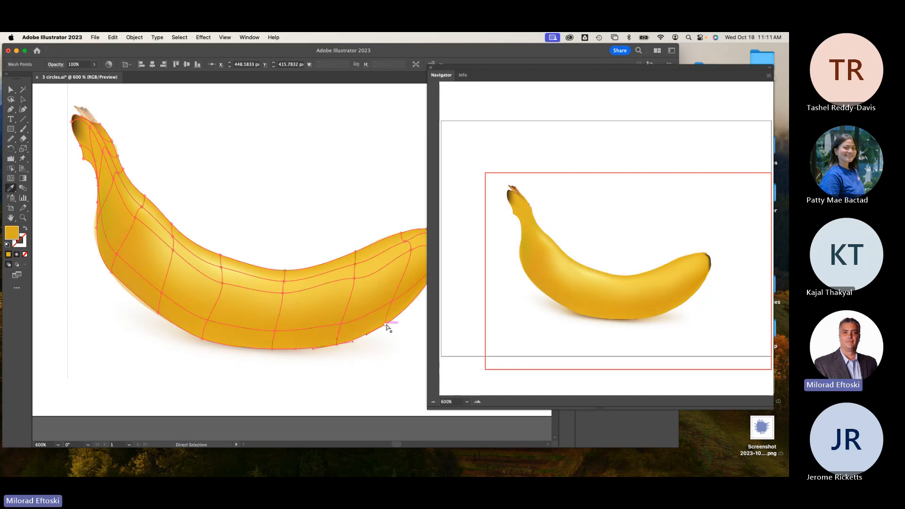
pyautogui.keyDown('super'); pyautogui.click(386, 325); pyautogui.keyUp('super')
pyautogui.hscroll(3, 330, 330)
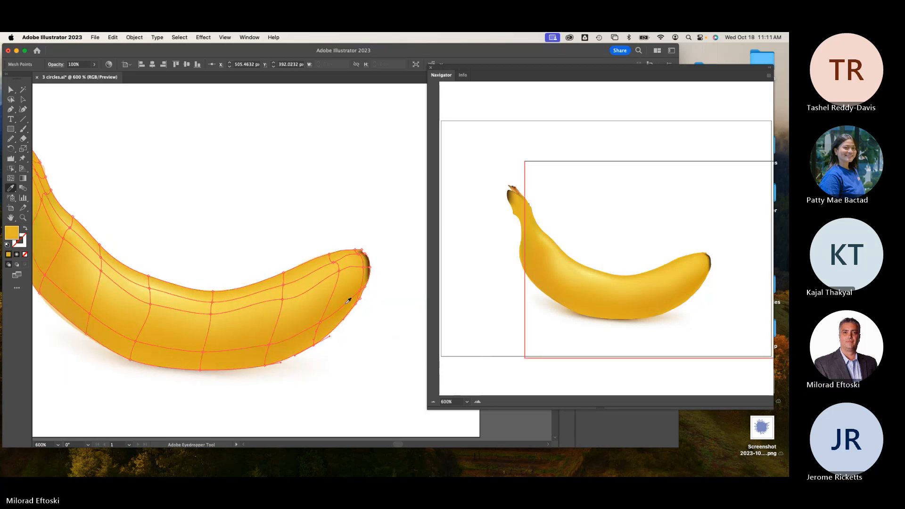
pyautogui.press('a')
pyautogui.click(144, 139)
pyautogui.press('super+minus')
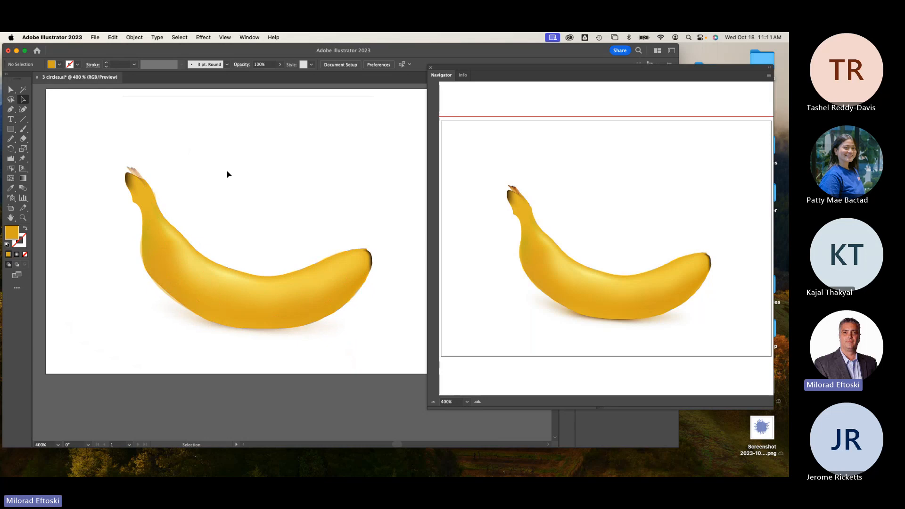
# - Move the mesh banana above the photo to compare the two, then undo the move and deselect the mesh
pyautogui.moveTo(214, 289); pyautogui.dragTo(242, 192)
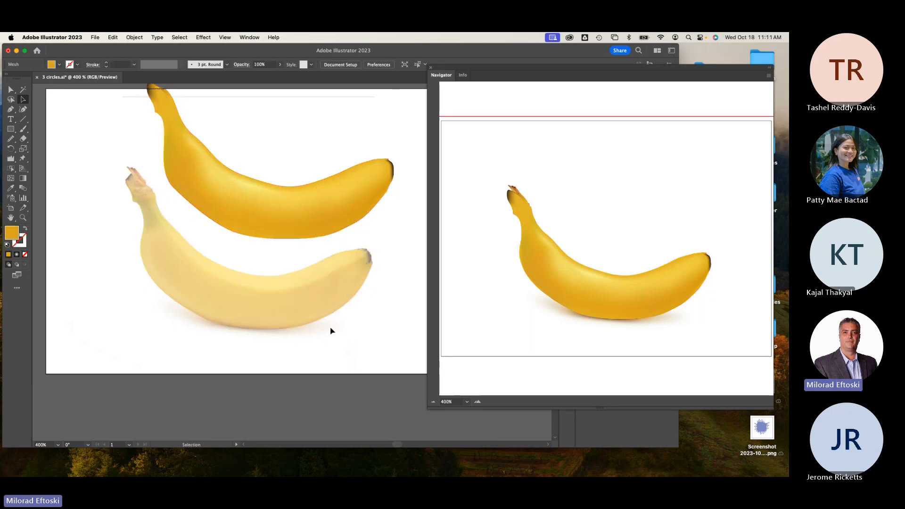
pyautogui.click(369, 363)
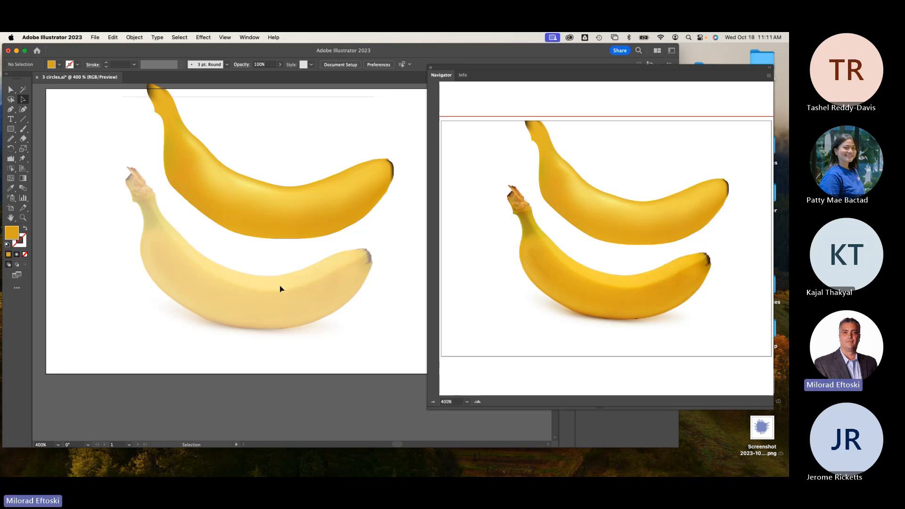
pyautogui.press('super+z')
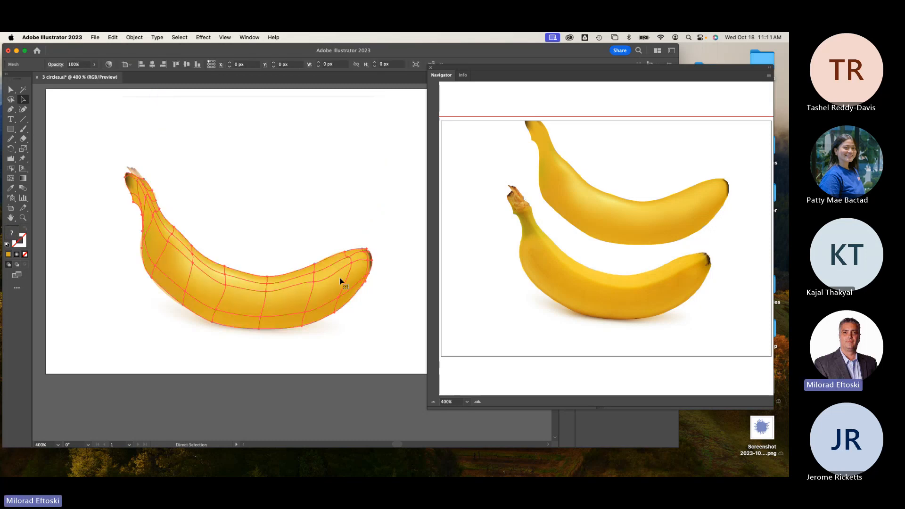
pyautogui.click(293, 345)
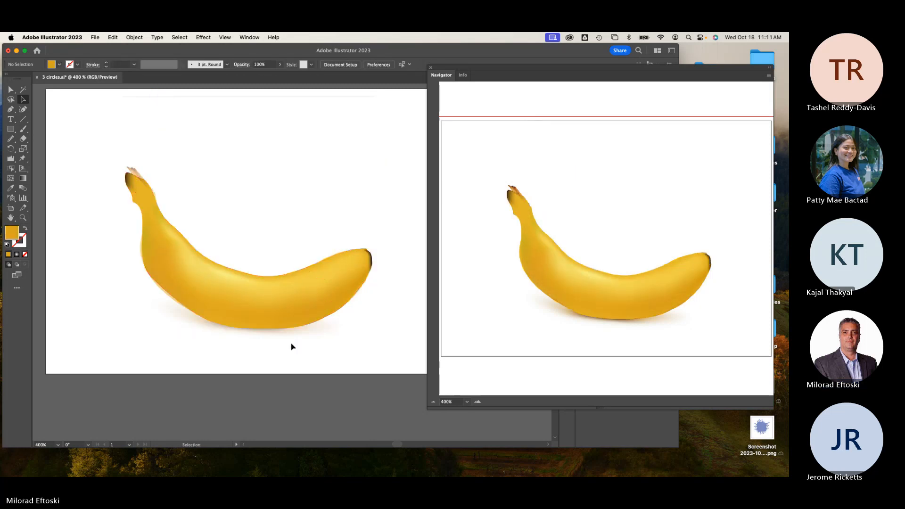
# - Add a lengthwise mesh row between the two upper rows along the banana's inner curve
pyautogui.scroll(1, 240, 308)
pyautogui.click(239, 308)
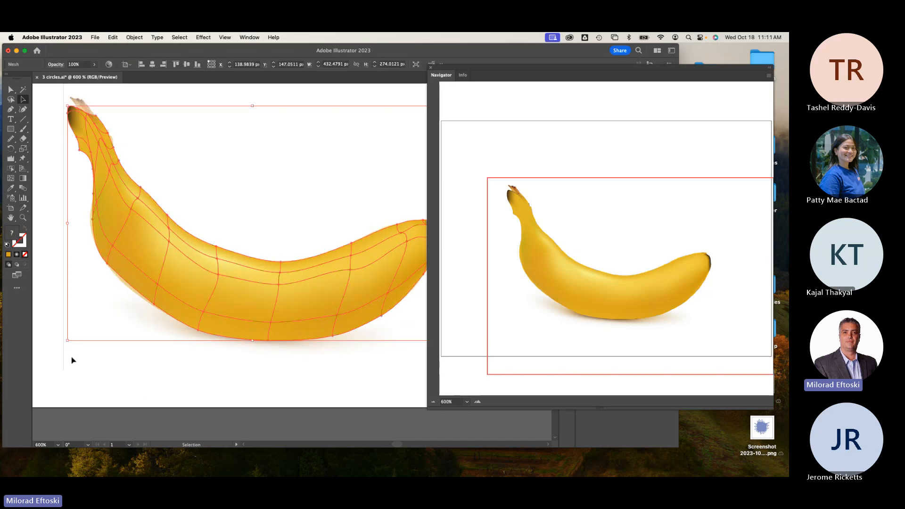
pyautogui.click(144, 397)
pyautogui.click(212, 299)
pyautogui.press('super+y')
pyautogui.press('super+y')
pyautogui.click(209, 412)
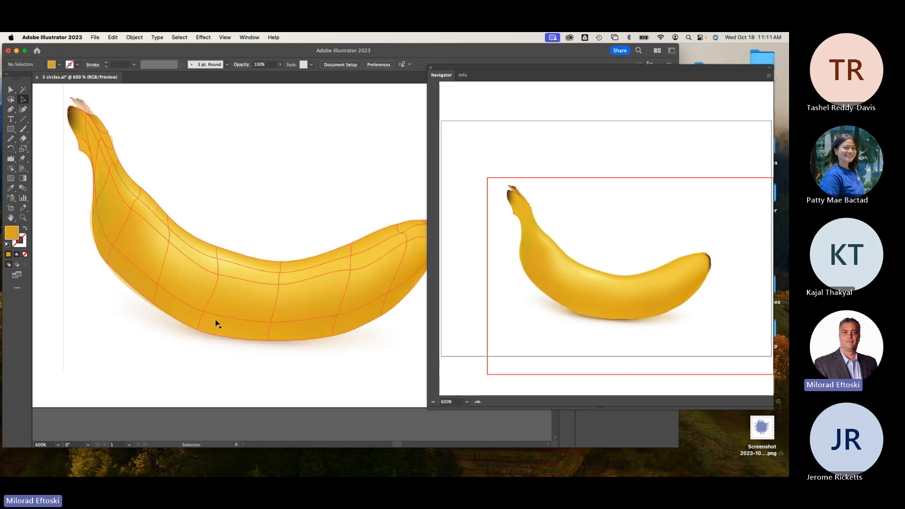
pyautogui.click(132, 236)
pyautogui.click(10, 178)
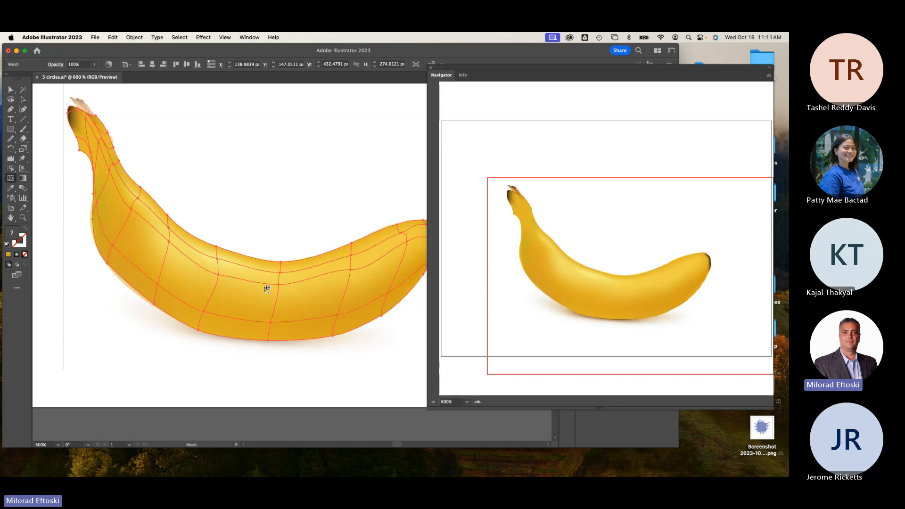
pyautogui.click(171, 238)
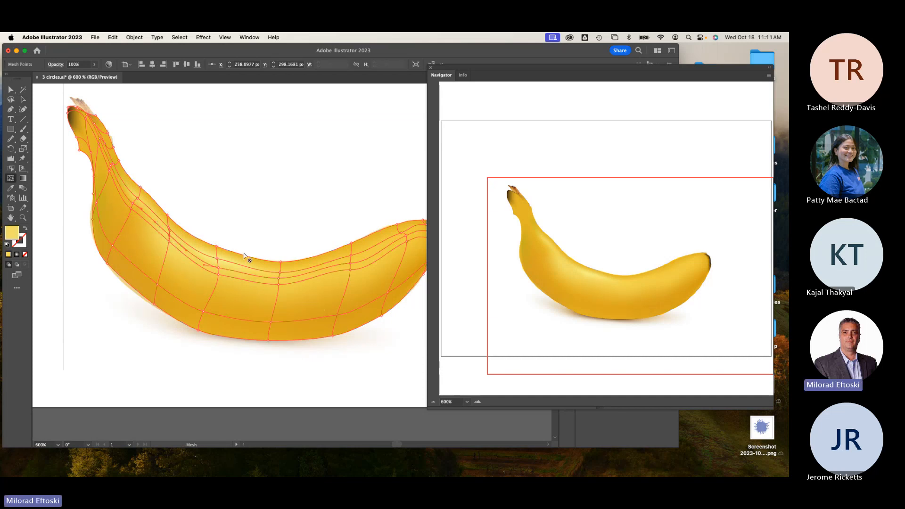
# - Color the new row's mesh points from the neck to the start of the inner curve with lighter yellow sampled beside them
pyautogui.click(24, 99)
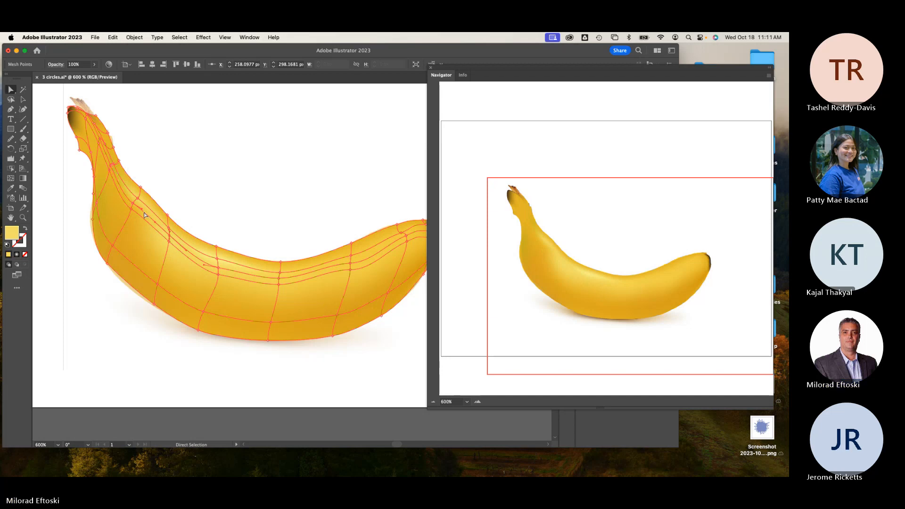
pyautogui.click(134, 205)
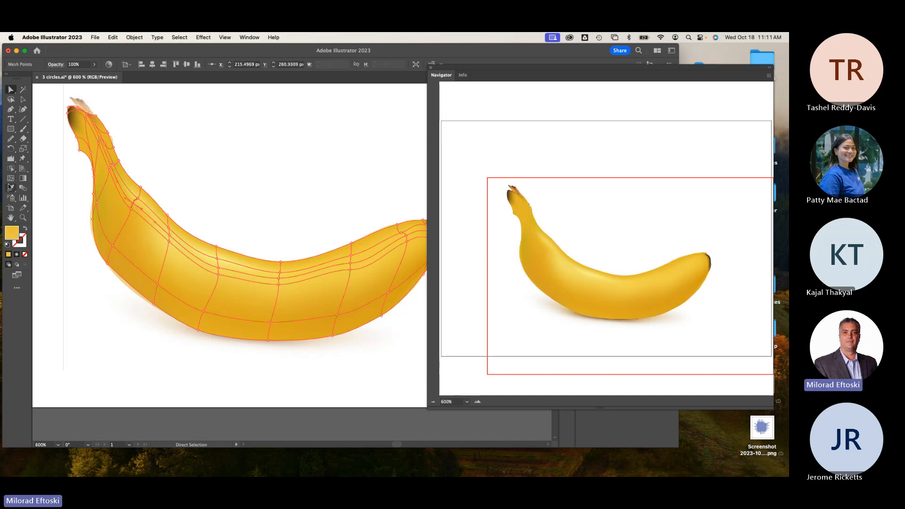
pyautogui.click(11, 187)
pyautogui.click(137, 194)
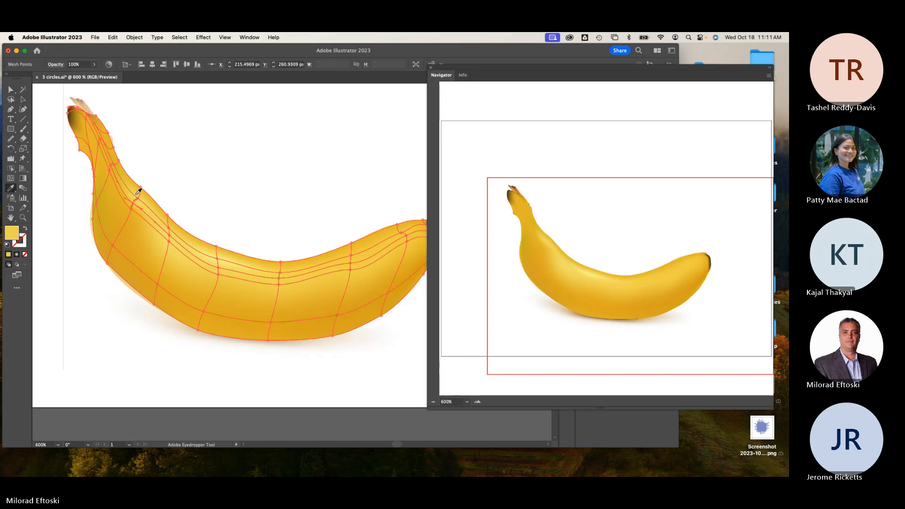
pyautogui.scroll(2, 141, 208)
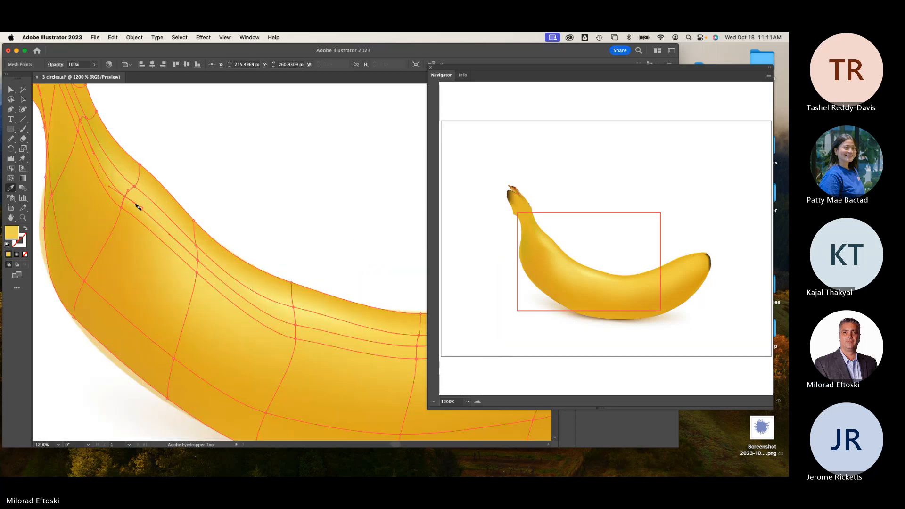
pyautogui.click(199, 259)
pyautogui.keyDown('super'); pyautogui.click(297, 327); pyautogui.keyUp('super')
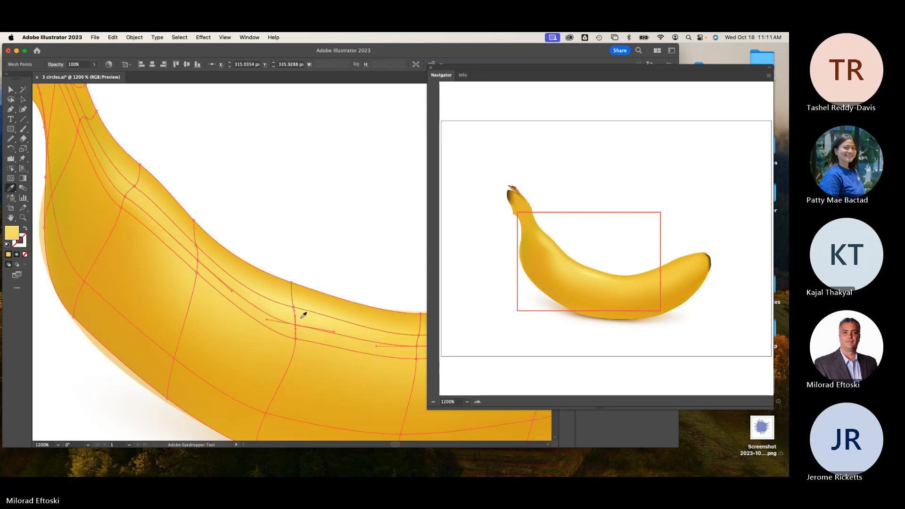
pyautogui.moveTo(331, 317); pyautogui.dragTo(216, 297)
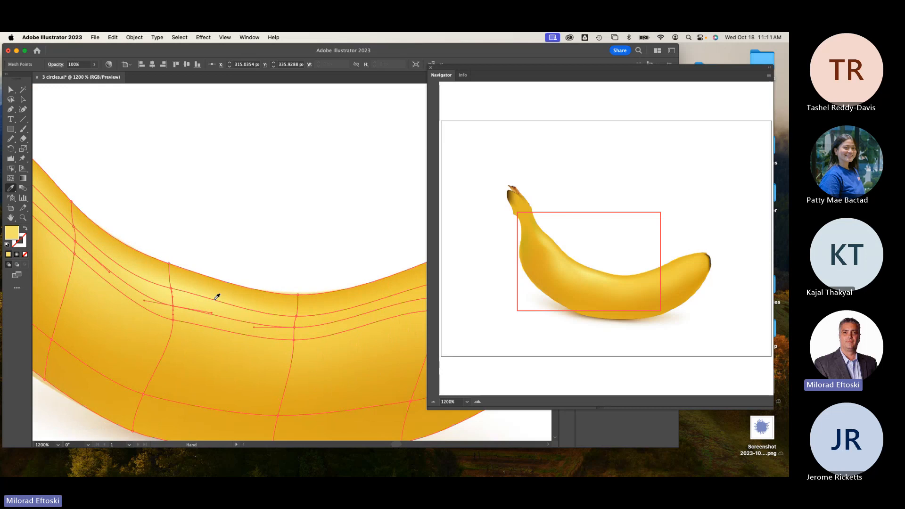
# - Color the new row's mesh points from the middle of the banana toward the tip with light yellow sampled from the highlight
pyautogui.keyDown('super'); pyautogui.click(295, 328); pyautogui.keyUp('super')
pyautogui.moveTo(301, 321); pyautogui.dragTo(178, 294)
pyautogui.click(131, 298)
pyautogui.keyDown('super'); pyautogui.click(271, 286); pyautogui.keyUp('super')
pyautogui.click(175, 294)
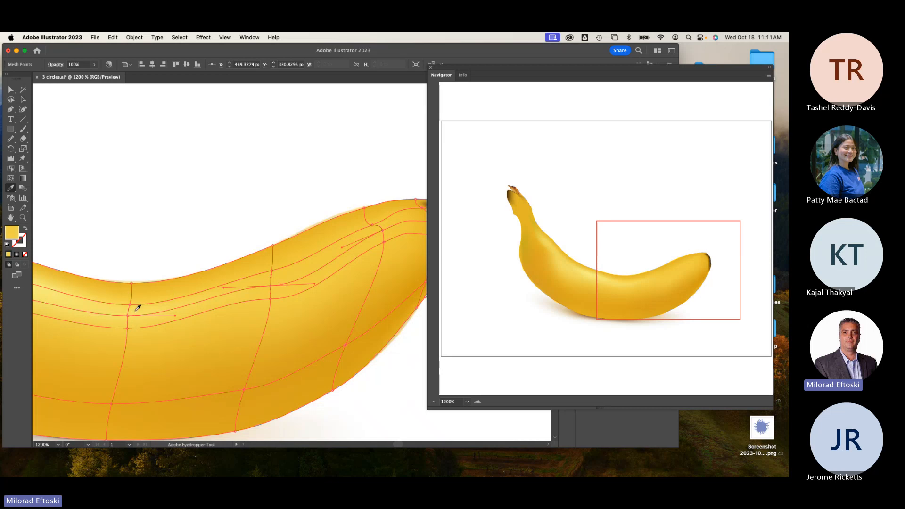
pyautogui.hscroll(5, 218, 299)
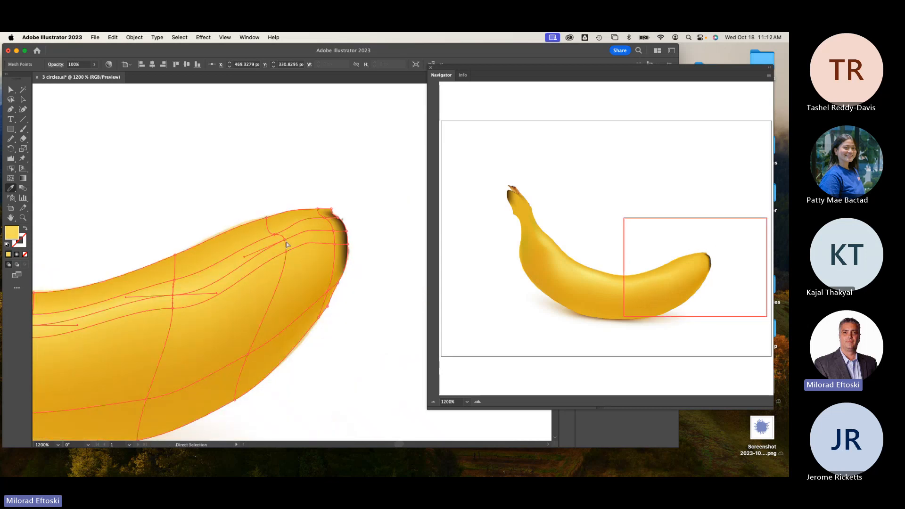
pyautogui.keyDown('super'); pyautogui.click(285, 239); pyautogui.keyUp('super')
pyautogui.click(184, 284)
pyautogui.click(167, 290)
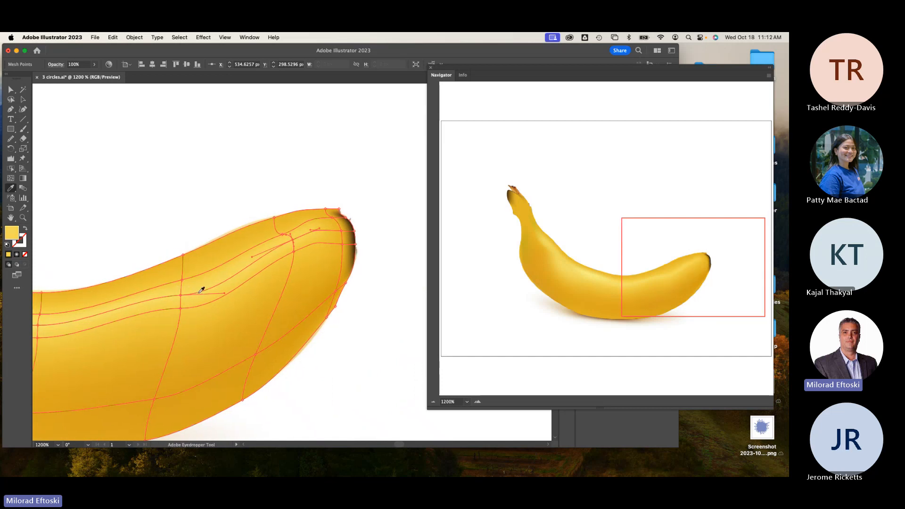
# - Deselect the mesh and compare its highlight with the photo by alternating between Preview and Outline views at 600% zoom
pyautogui.scroll(-2, 195, 292)
pyautogui.hscroll(-5, 195, 290)
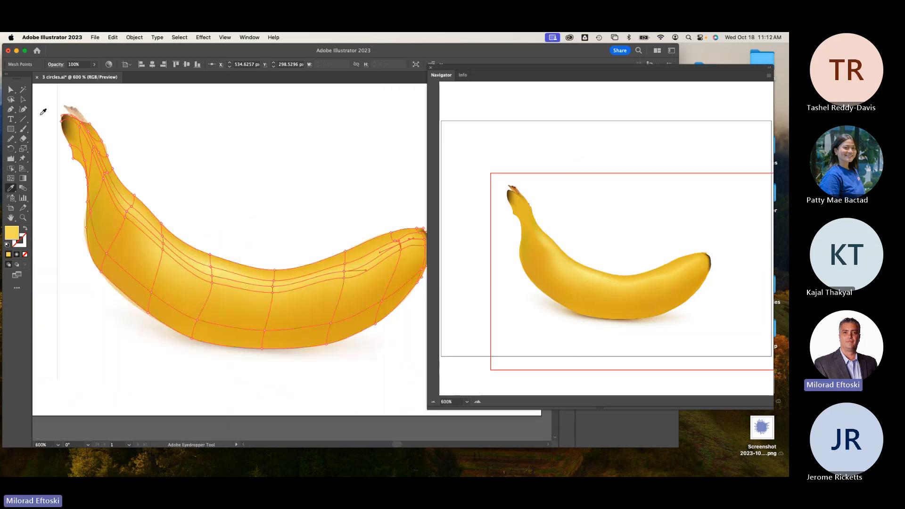
pyautogui.click(23, 99)
pyautogui.click(256, 167)
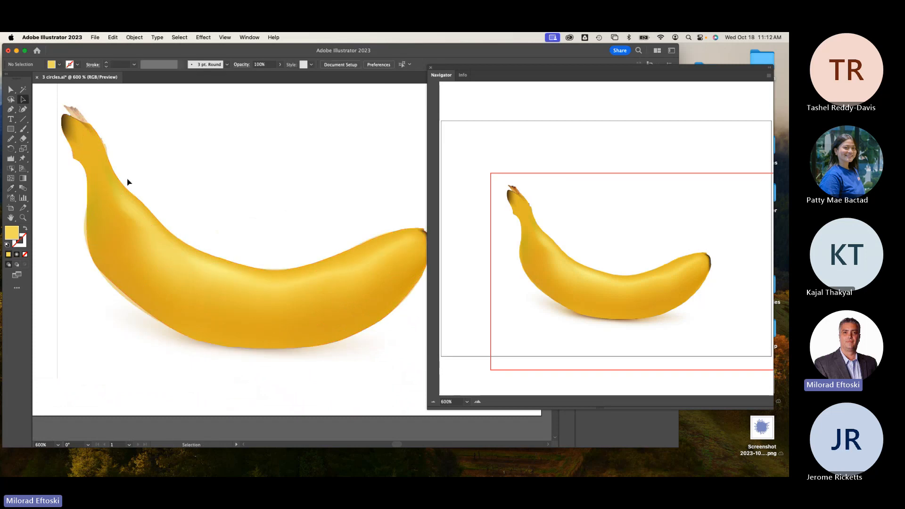
pyautogui.click(132, 194)
pyautogui.click(299, 139)
pyautogui.press('super+y')
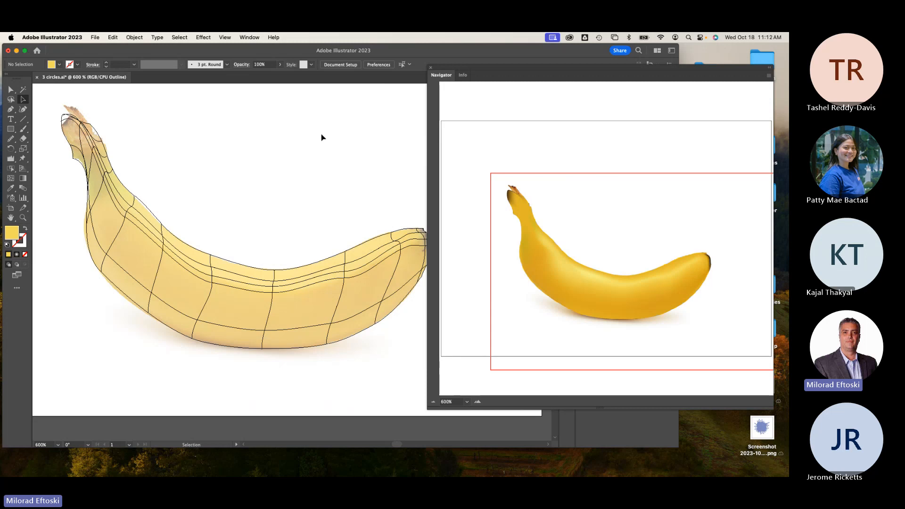
pyautogui.press('super+y')
pyautogui.press('super+y')
# - Color the inner mesh point near the top of the stem with brown sampled from the photo in Outline view
pyautogui.click(10, 89)
pyautogui.press('super+y')
pyautogui.moveTo(115, 159); pyautogui.dragTo(170, 191)
pyautogui.moveTo(140, 153); pyautogui.dragTo(132, 164)
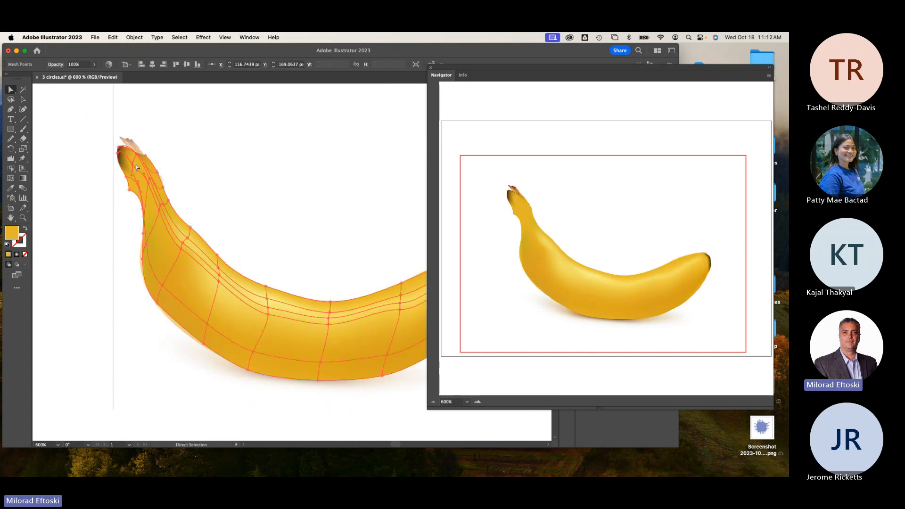
pyautogui.scroll(2, 131, 164)
pyautogui.press('super+y')
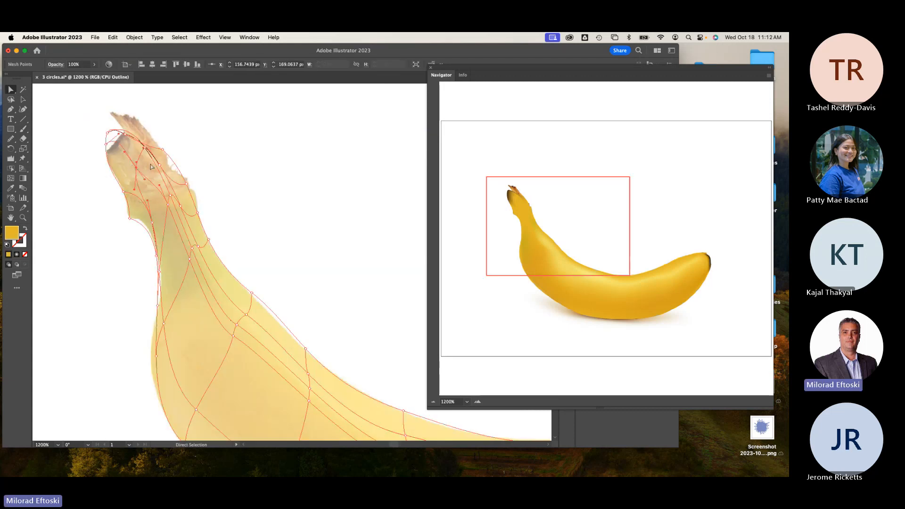
pyautogui.click(11, 188)
pyautogui.click(138, 156)
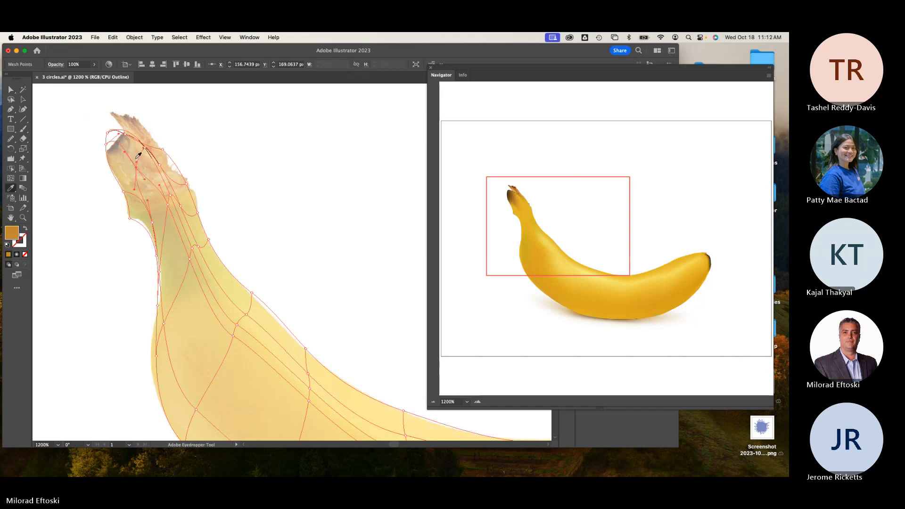
# - Color more mesh points down the stem with browns sampled from the photo, and raise the topmost point toward the stem's end
pyautogui.keyDown('super'); pyautogui.click(144, 147); pyautogui.keyUp('super')
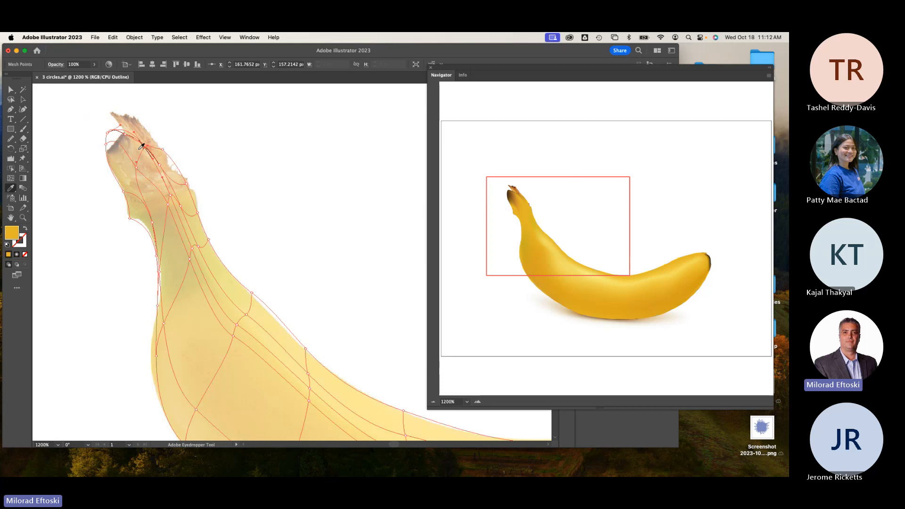
pyautogui.click(143, 148)
pyautogui.keyDown('super'); pyautogui.click(160, 166); pyautogui.keyUp('super')
pyautogui.click(161, 168)
pyautogui.keyDown('super'); pyautogui.click(168, 205); pyautogui.keyUp('super')
pyautogui.click(168, 193)
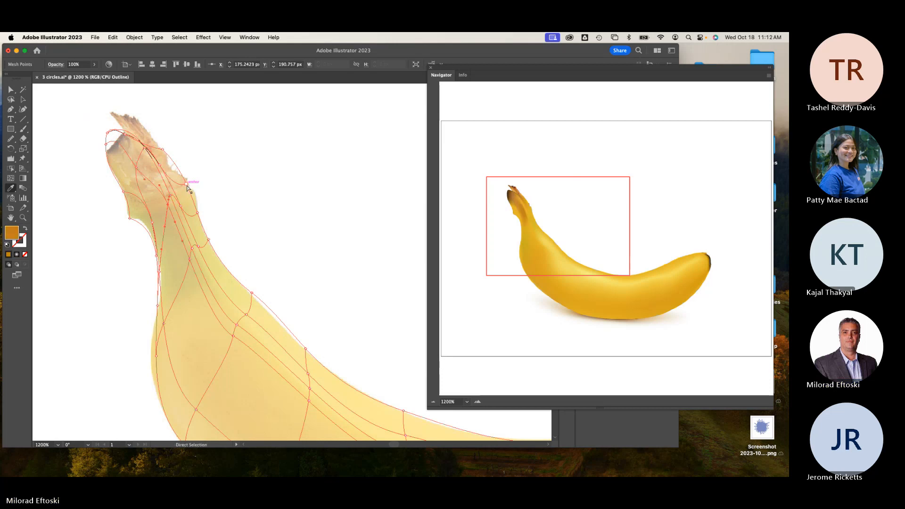
pyautogui.keyDown('super'); pyautogui.click(186, 184); pyautogui.keyUp('super')
pyautogui.moveTo(126, 133)
pyautogui.mouseDown()
pyautogui.moveTo(126, 146)
pyautogui.moveTo(130, 124)
pyautogui.mouseUp()
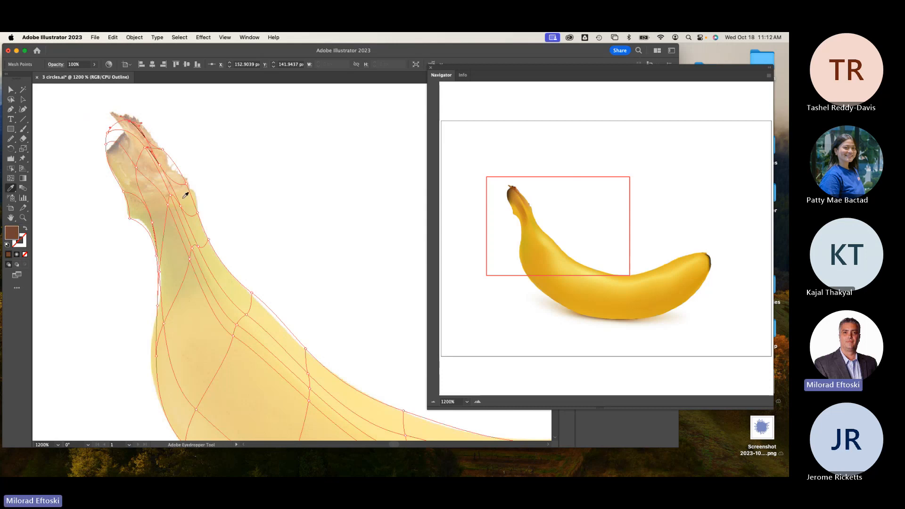
# - Color the upper mesh points at the banana's blossom tip with dark brown sampled from the photo's tip
pyautogui.scroll(-3, 317, 273)
pyautogui.hscroll(10, 317, 272)
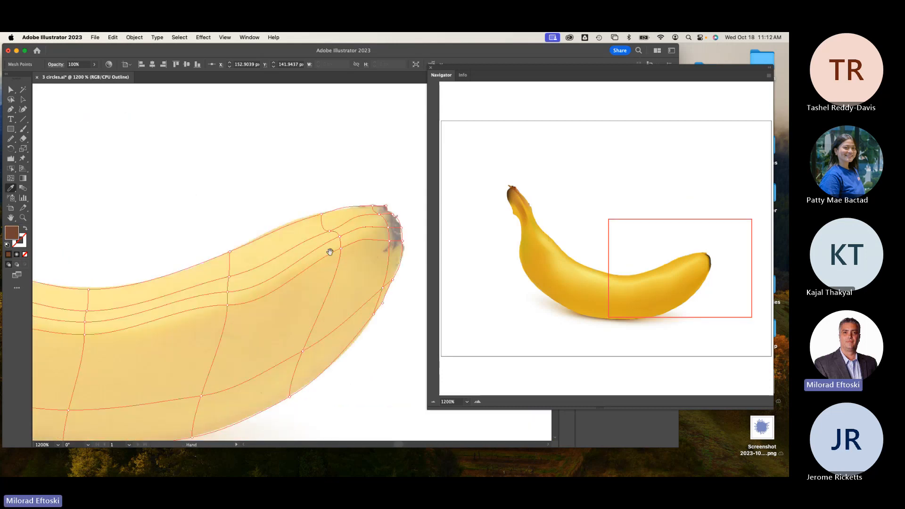
pyautogui.keyDown('super'); pyautogui.click(229, 245); pyautogui.keyUp('super')
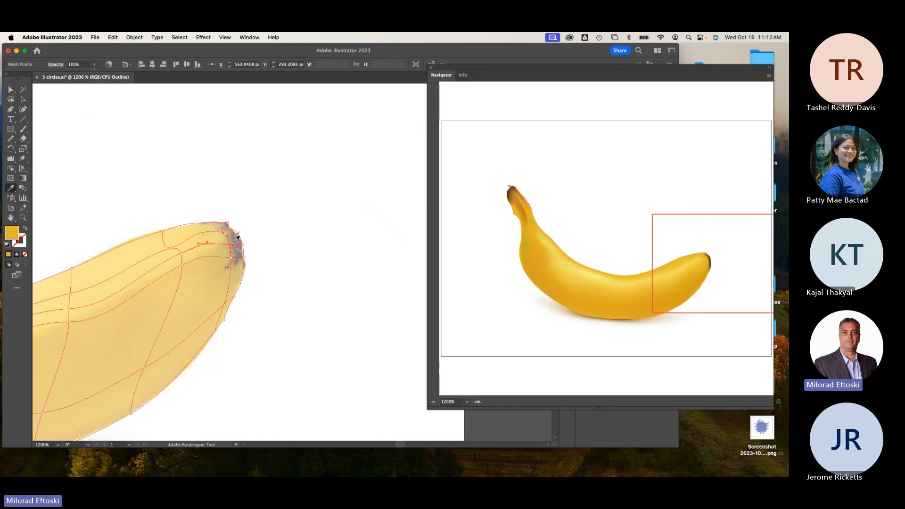
pyautogui.click(236, 247)
pyautogui.keyDown('super'); pyautogui.click(243, 245); pyautogui.keyUp('super')
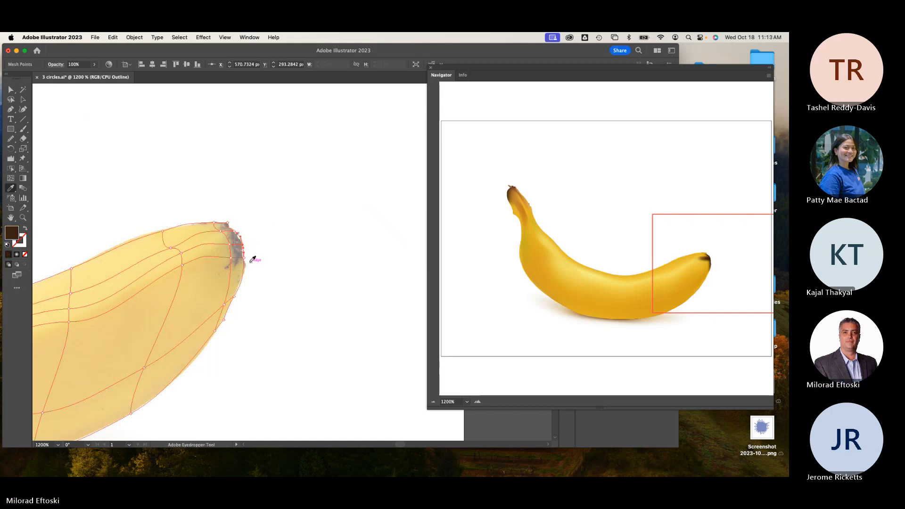
pyautogui.keyDown('super'); pyautogui.click(244, 258); pyautogui.keyUp('super')
# - Color the mesh point just inside the blossom tip with golden brown sampled at the edge of the photo's dark patch
pyautogui.keyDown('super'); pyautogui.click(231, 258); pyautogui.keyUp('super')
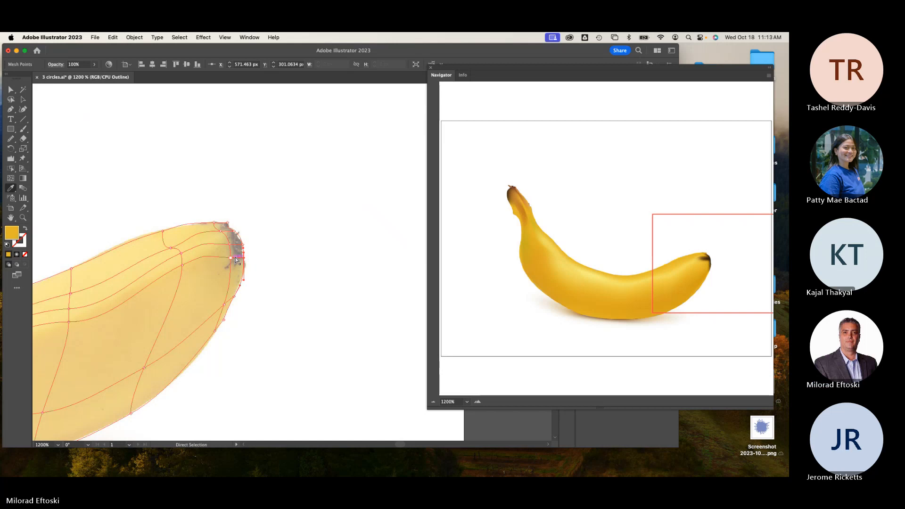
pyautogui.click(237, 254)
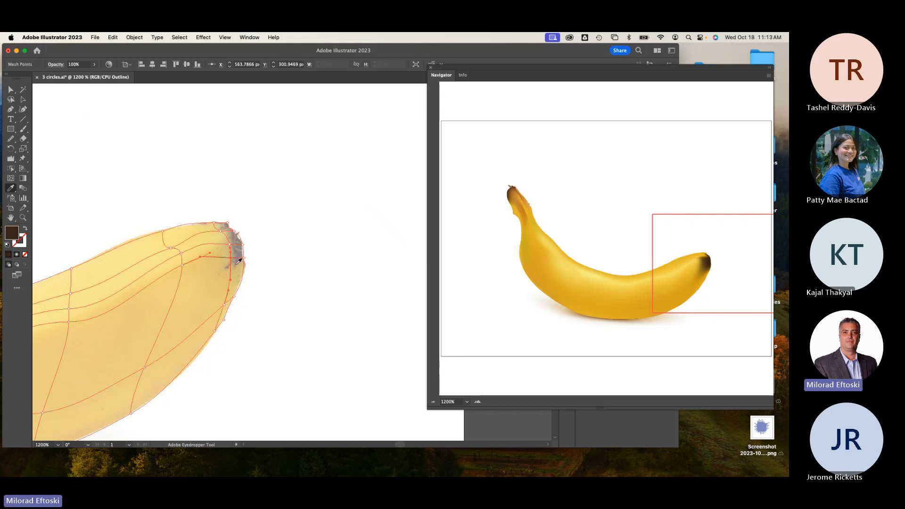
pyautogui.press('super')
pyautogui.click(225, 264)
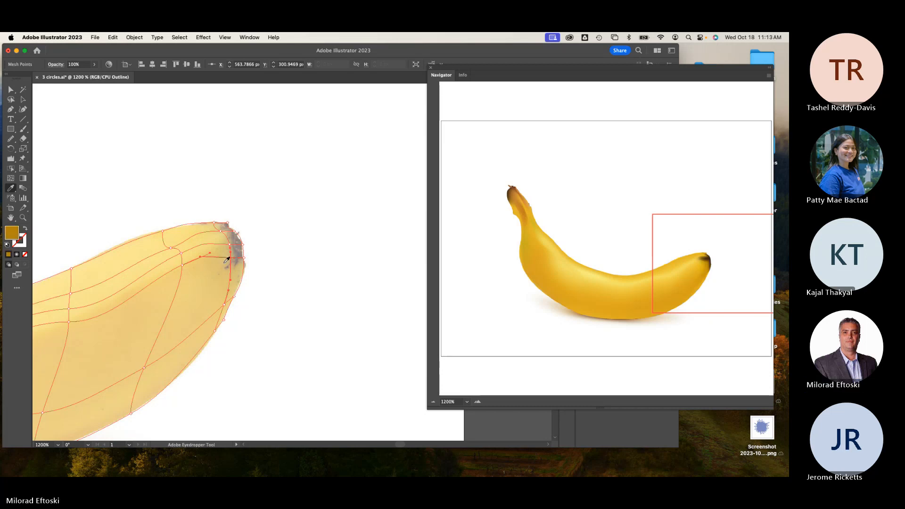
# - Color the neighboring mesh point inside the blossom tip with brown sampled from the photo, and return the whole banana to Preview mode
pyautogui.moveTo(231, 253); pyautogui.dragTo(230, 239)
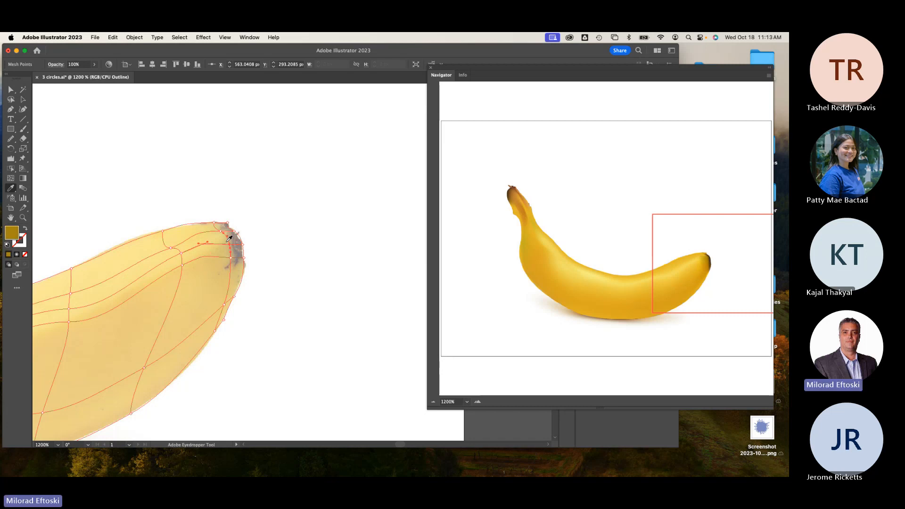
pyautogui.press('a')
pyautogui.click(100, 125)
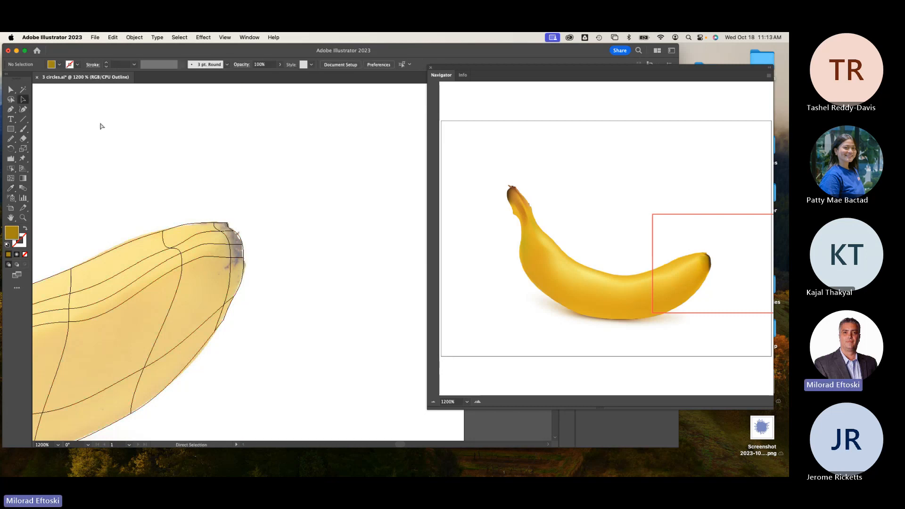
pyautogui.press('super+minus')
pyautogui.press('super+minus')
pyautogui.press('super+minus')
pyautogui.press('space')
pyautogui.moveTo(141, 173); pyautogui.dragTo(289, 193)
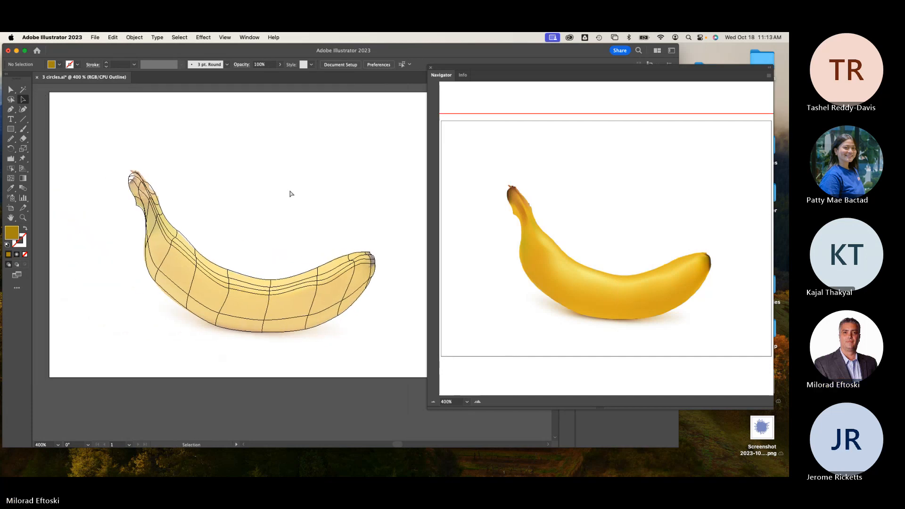
pyautogui.press('super+y')
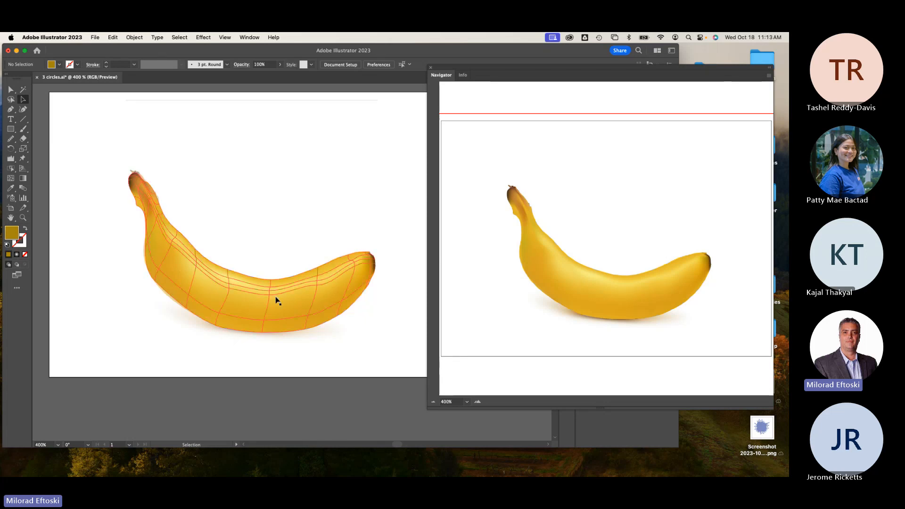
# - Move the banana mesh up off the photo to compare the two, and undo the move
pyautogui.moveTo(277, 299); pyautogui.dragTo(298, 222)
pyautogui.click(347, 284)
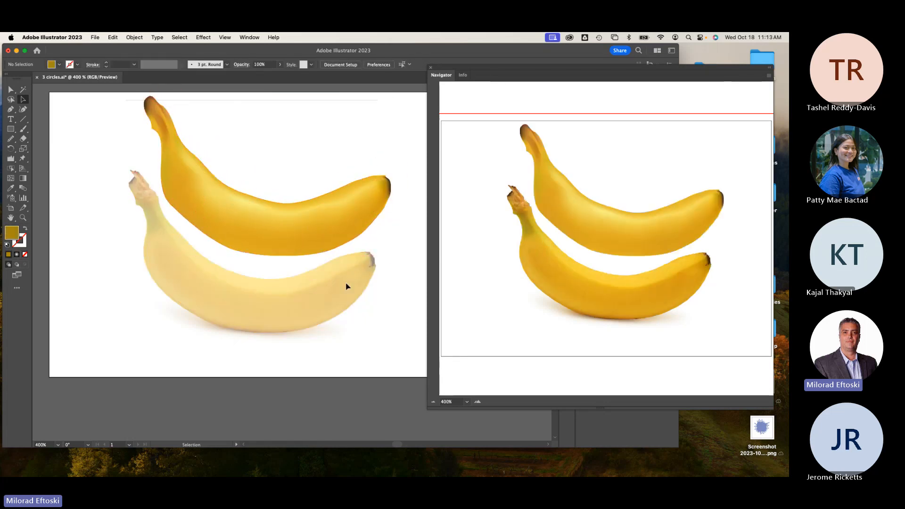
pyautogui.moveTo(250, 283); pyautogui.dragTo(232, 310)
pyautogui.moveTo(249, 259)
pyautogui.mouseDown()
pyautogui.moveTo(246, 266)
pyautogui.moveTo(248, 258)
pyautogui.mouseUp()
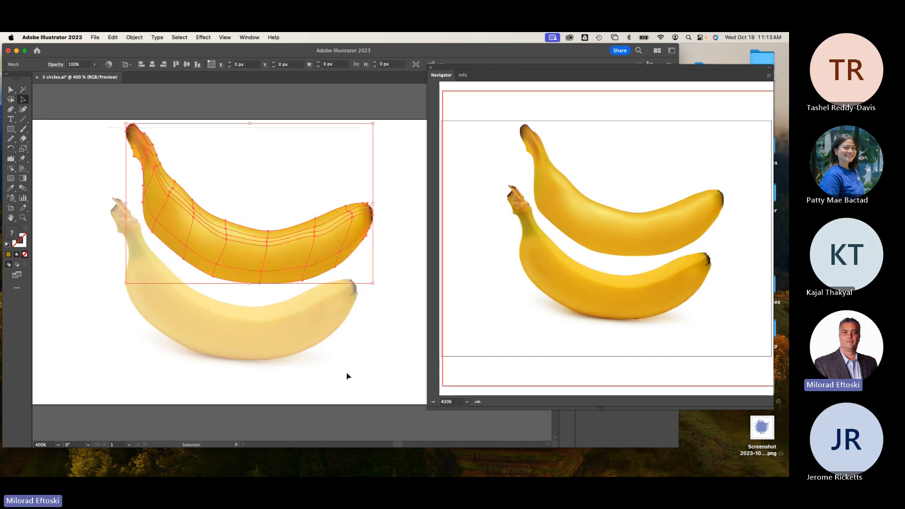
pyautogui.click(347, 376)
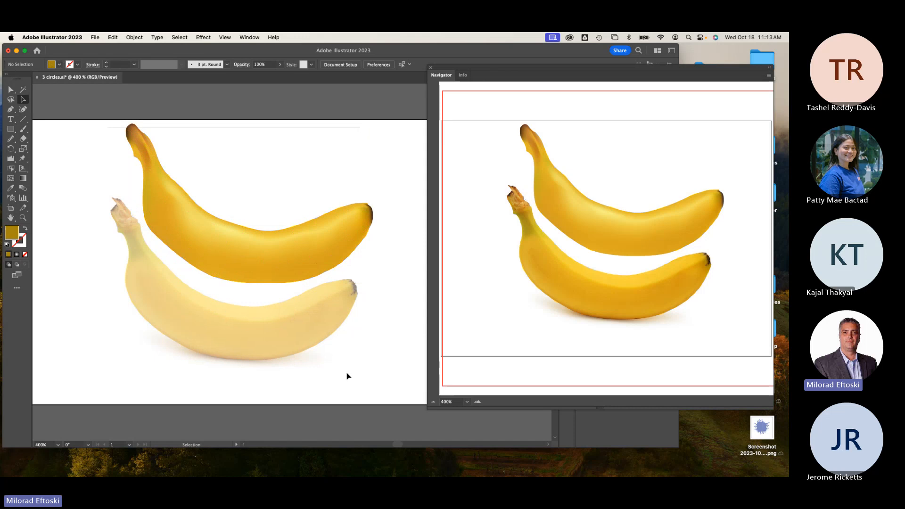
pyautogui.press('super+z')
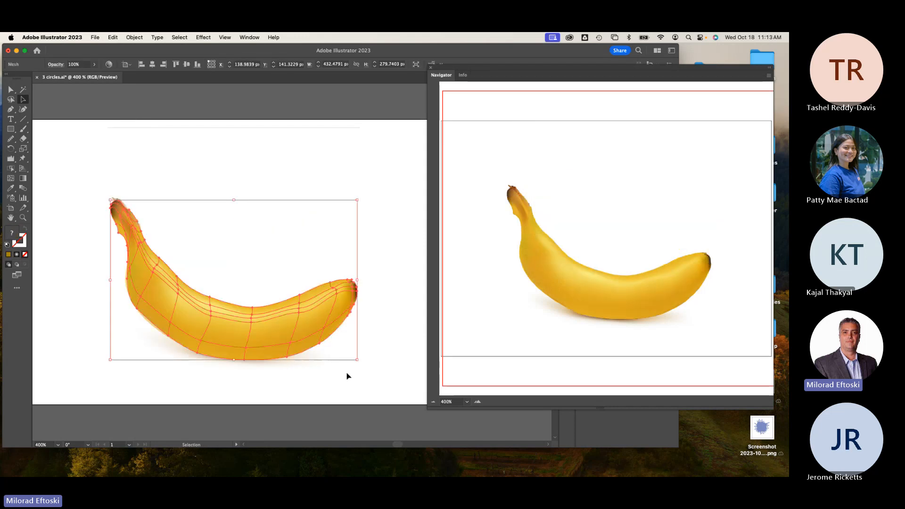
pyautogui.click(346, 377)
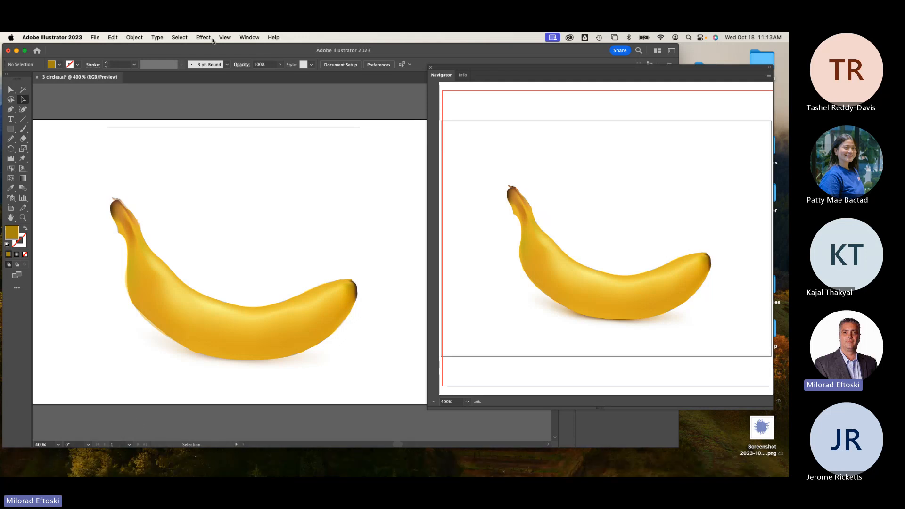
# - Close the floating Navigator to uncover the artboard, and undo a trial move of the banana mesh
pyautogui.click(431, 67)
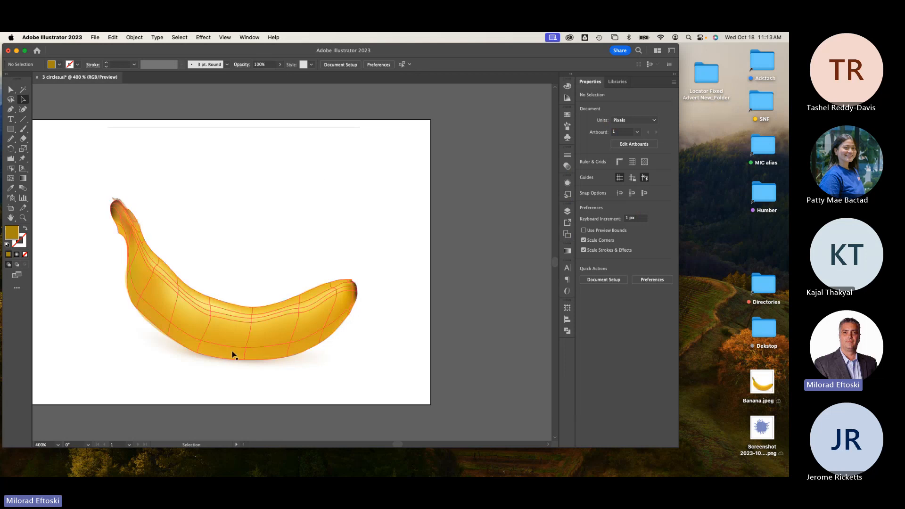
pyautogui.moveTo(239, 349); pyautogui.dragTo(269, 288)
pyautogui.press('super+z')
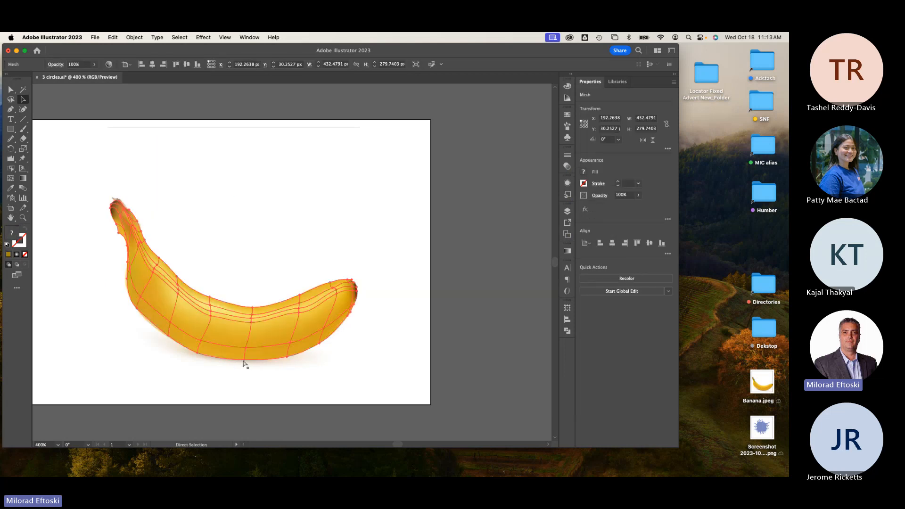
pyautogui.click(242, 392)
pyautogui.moveTo(243, 392); pyautogui.dragTo(297, 358)
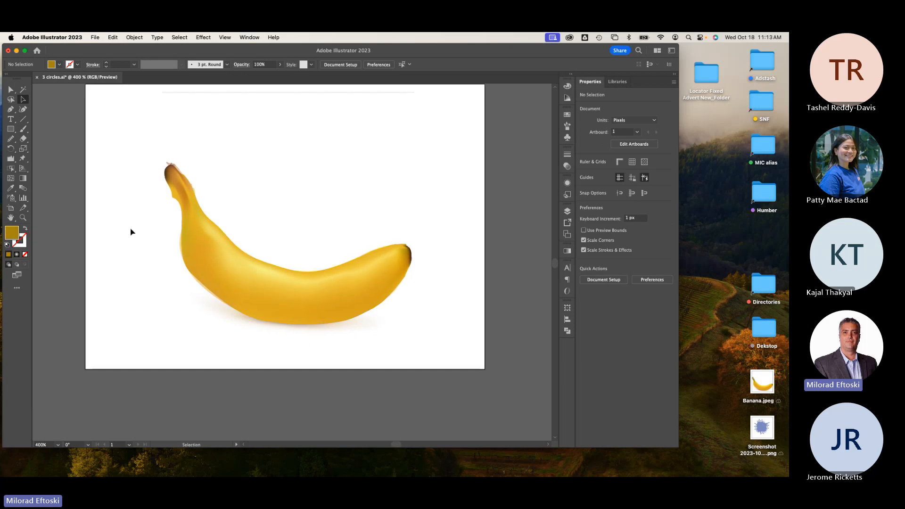
# - Draw a closed, shallow curved shadow shape about 291 by 38 px beneath the banana's lower edge with the Pen tool
pyautogui.click(10, 109)
pyautogui.click(210, 311)
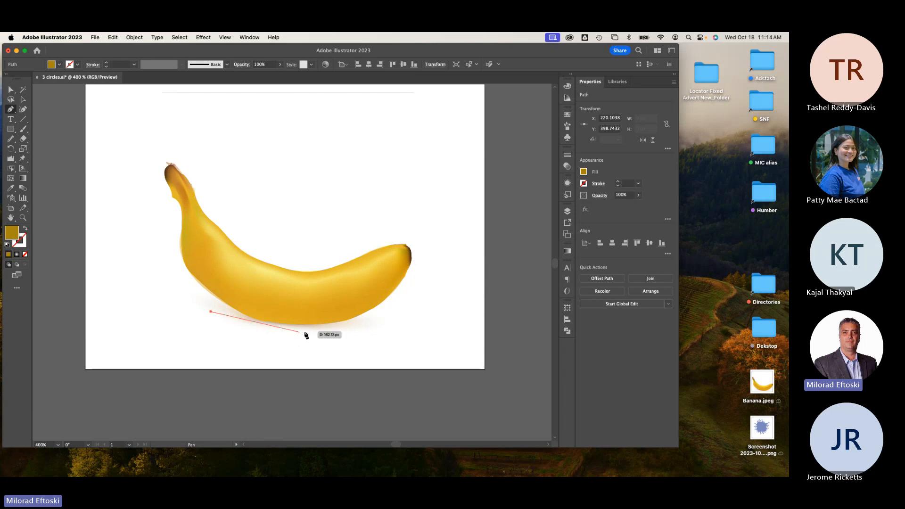
pyautogui.moveTo(306, 332); pyautogui.dragTo(389, 314)
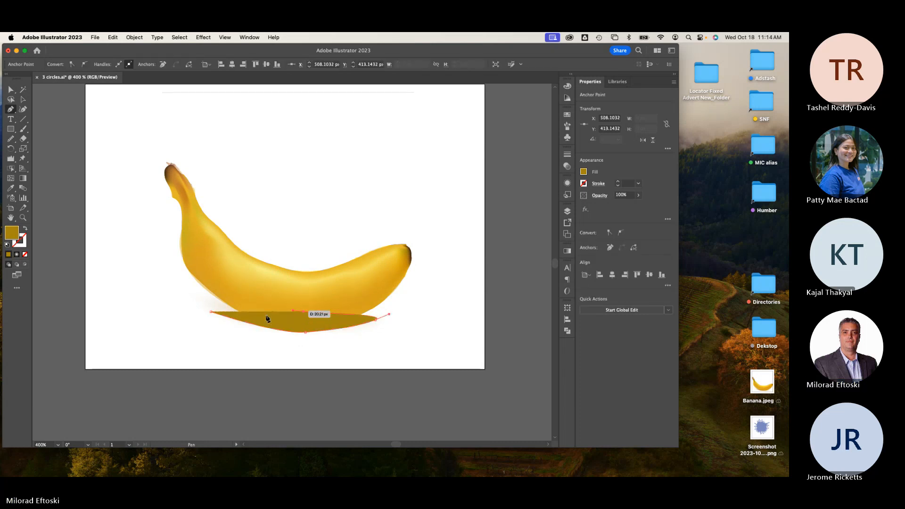
pyautogui.click(210, 312)
pyautogui.click(22, 100)
pyautogui.click(72, 115)
# - Fill the shadow shape with black and place it behind the banana mesh
pyautogui.click(299, 325)
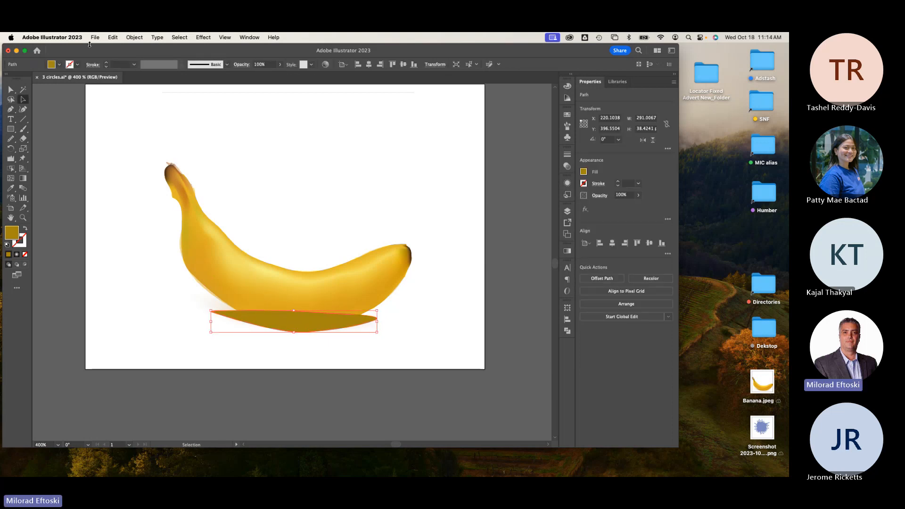
pyautogui.click(51, 64)
pyautogui.click(22, 79)
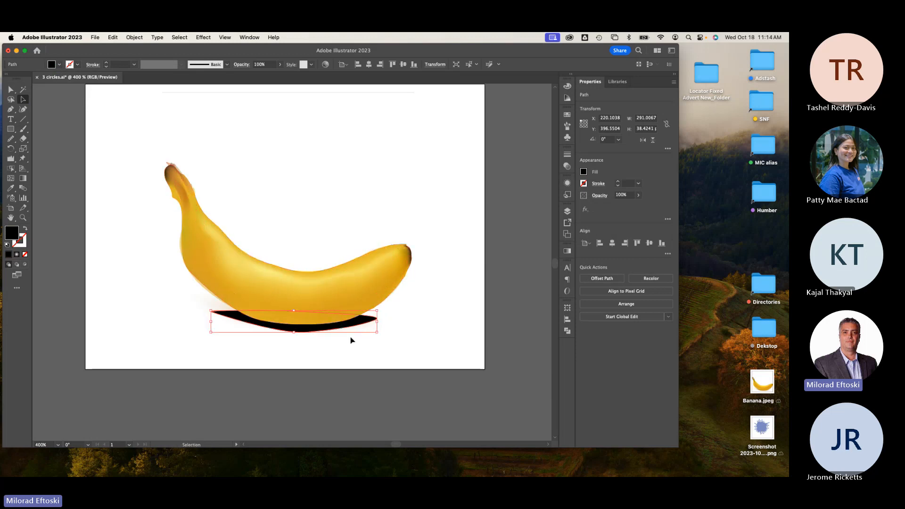
pyautogui.click(354, 356)
# - Apply a Feather effect with a 20 px radius to the black shadow shape
pyautogui.click(367, 321)
pyautogui.click(203, 37)
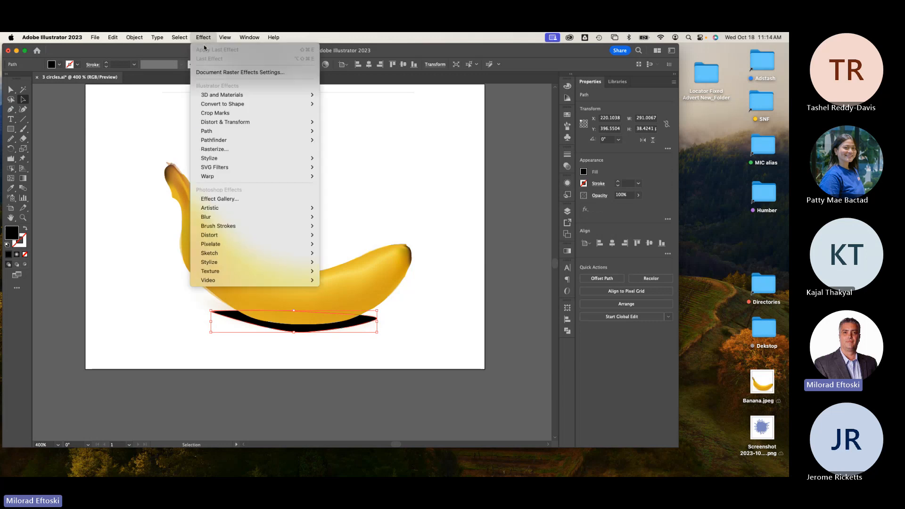
pyautogui.moveTo(214, 159)
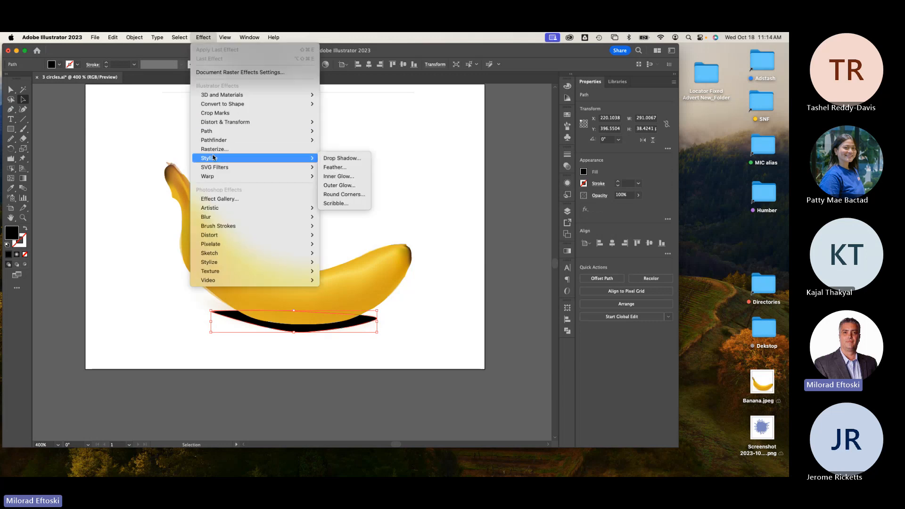
pyautogui.click(334, 168)
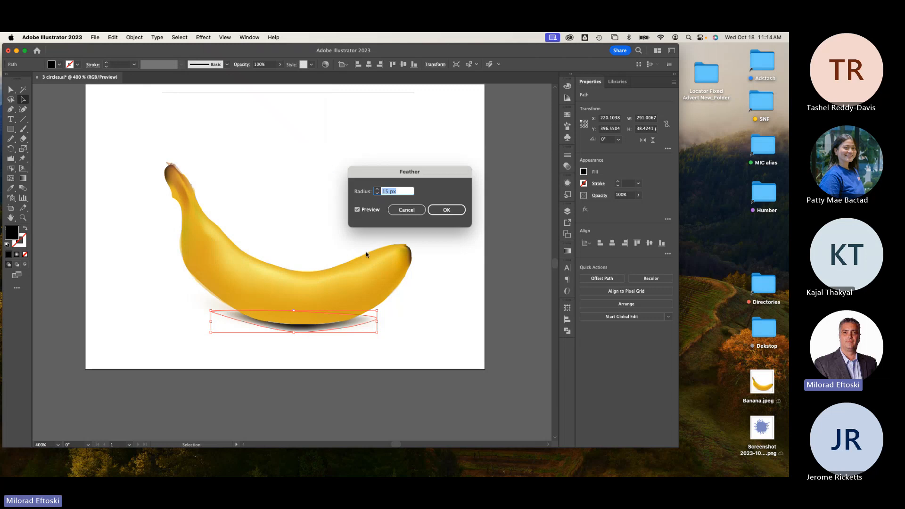
pyautogui.click(378, 189)
pyautogui.click(378, 189)
pyautogui.click(377, 189)
pyautogui.click(378, 190)
pyautogui.click(377, 190)
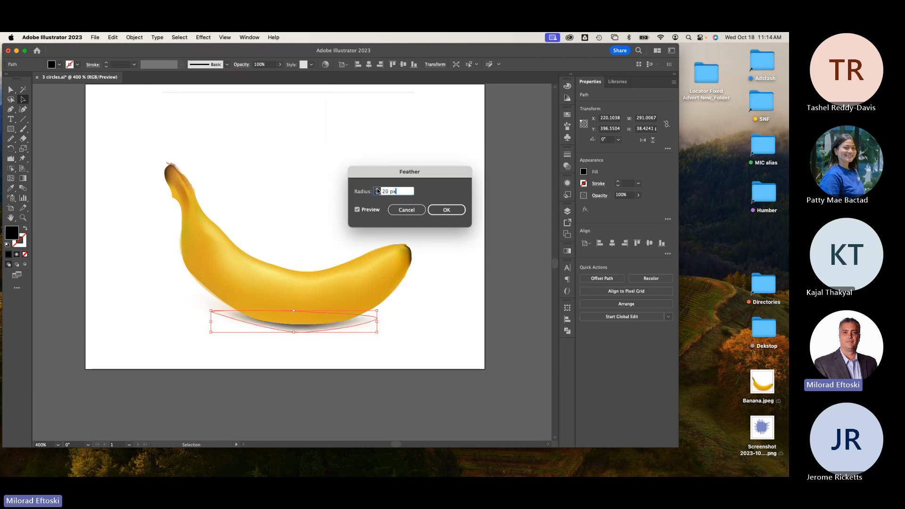
pyautogui.click(447, 209)
pyautogui.click(477, 251)
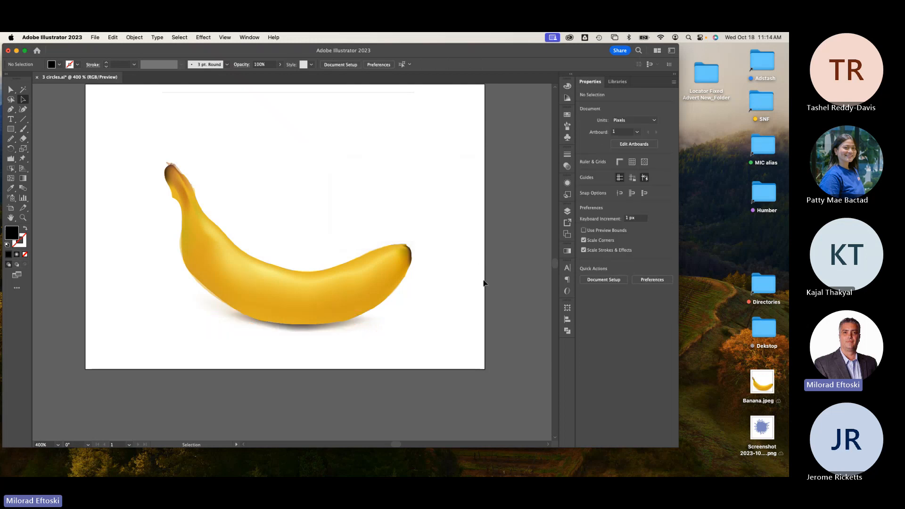
# - Stretch the feathered shadow outward at both ends to a width of about 377 px
pyautogui.click(313, 334)
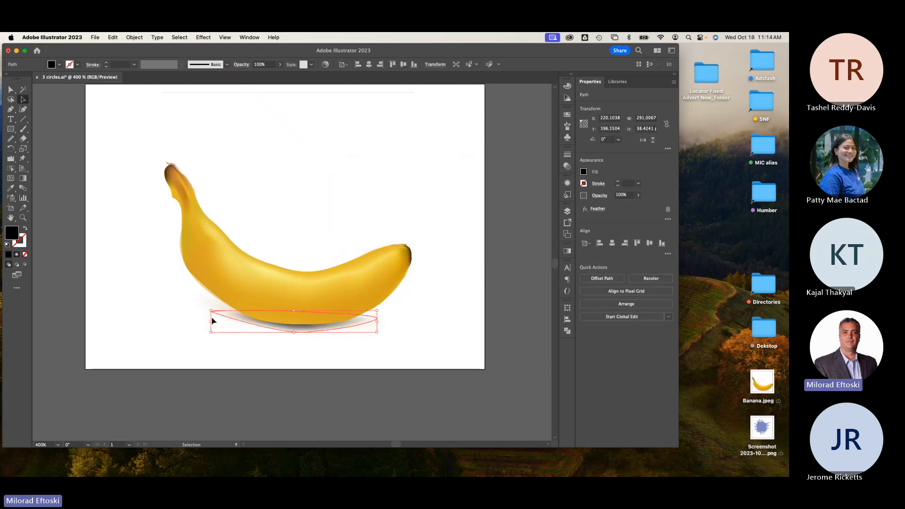
pyautogui.moveTo(211, 319); pyautogui.dragTo(187, 319)
pyautogui.moveTo(377, 322); pyautogui.dragTo(404, 322)
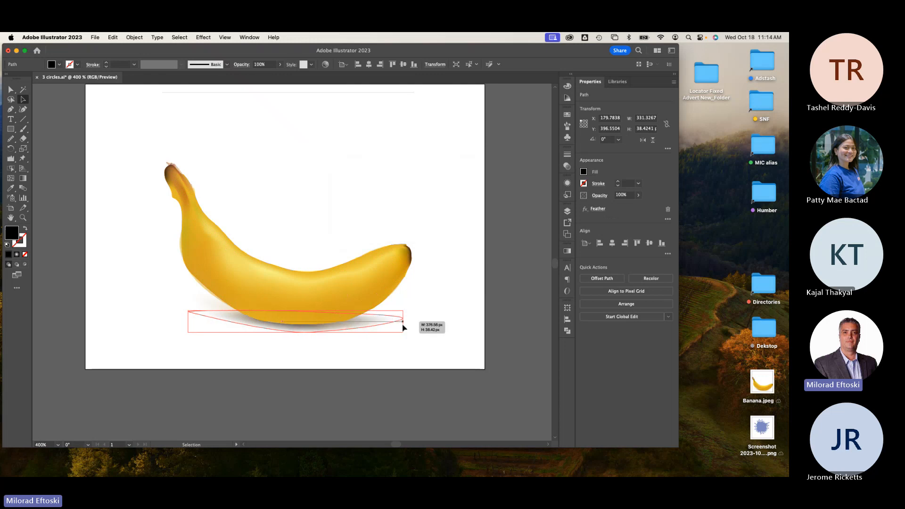
pyautogui.click(442, 366)
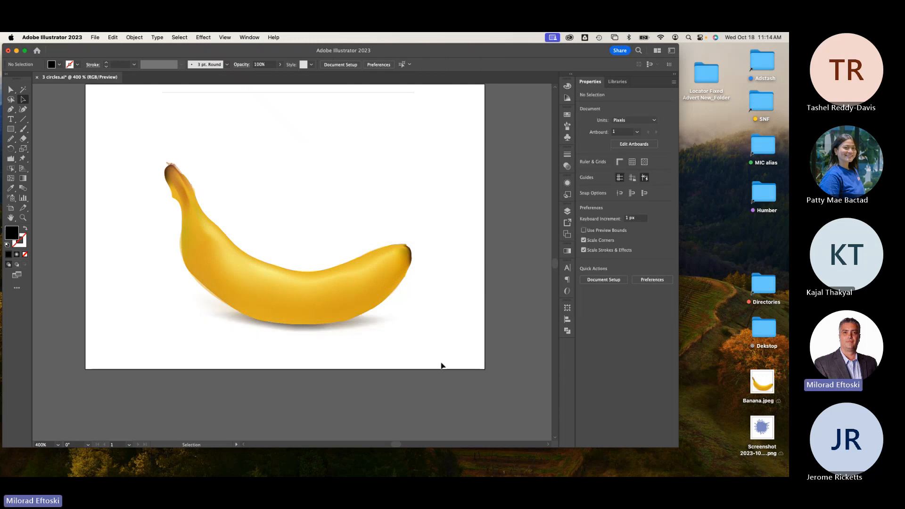
# - Set the shadow shape's opacity to 50%
pyautogui.click(373, 325)
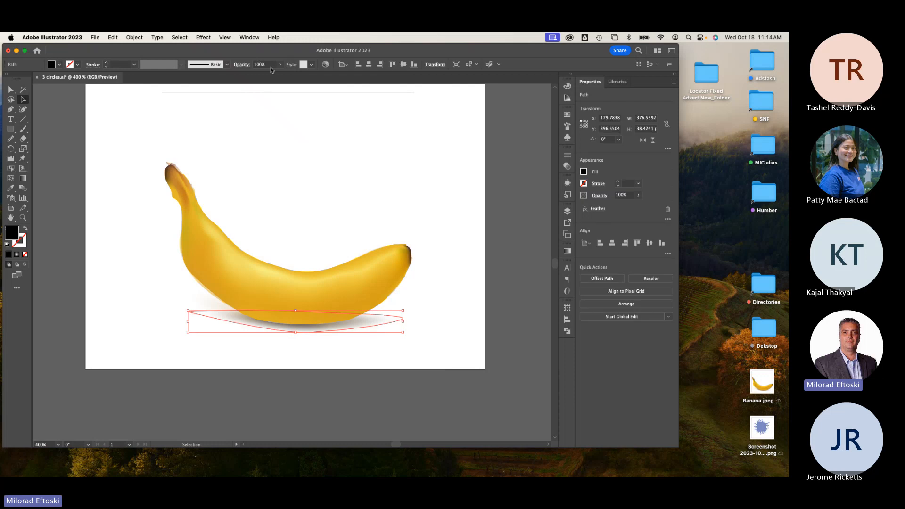
pyautogui.click(265, 65)
pyautogui.write('50')
pyautogui.press('Return')
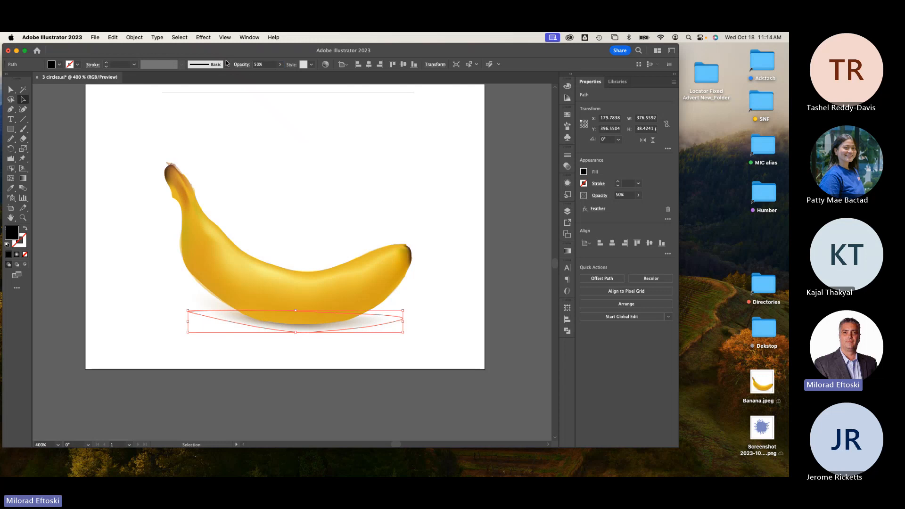
pyautogui.click(336, 160)
pyautogui.press('super+minus')
pyautogui.press('super+minus')
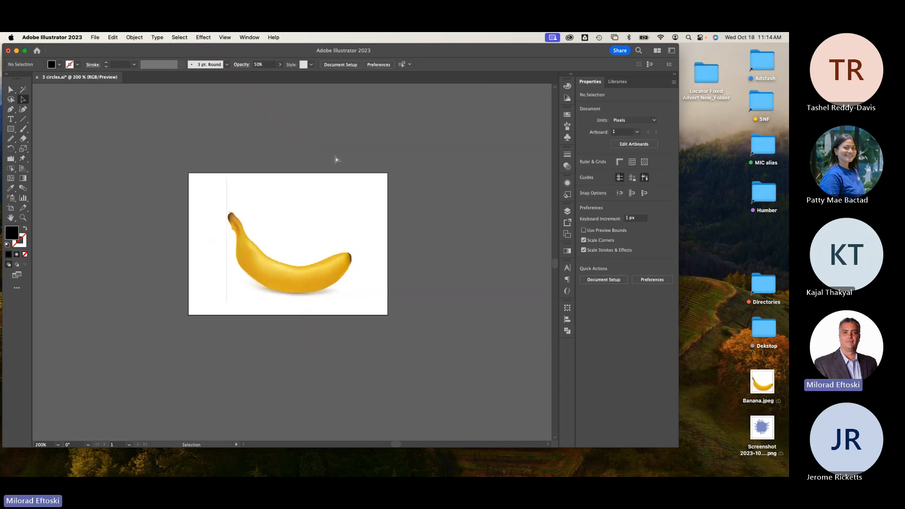
pyautogui.press('super+equal')
pyautogui.press('super+equal')
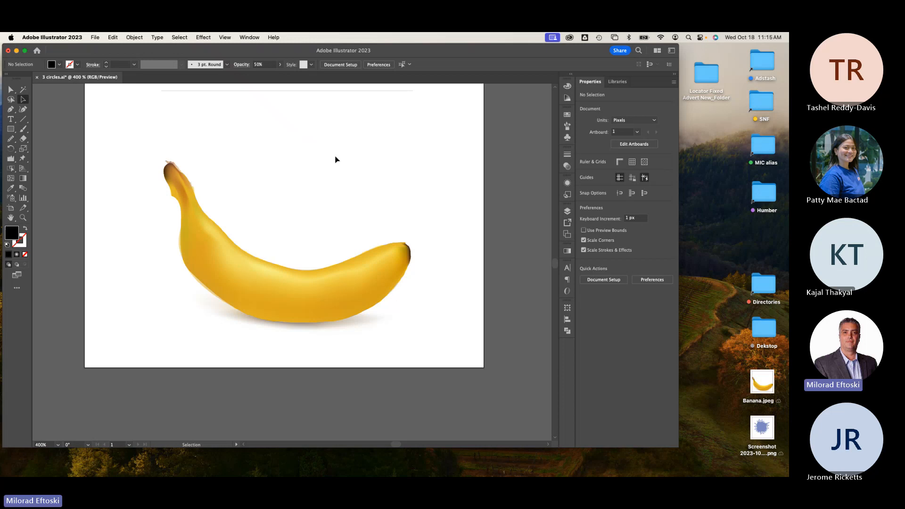
pyautogui.press('super+y')
pyautogui.press('super+y')
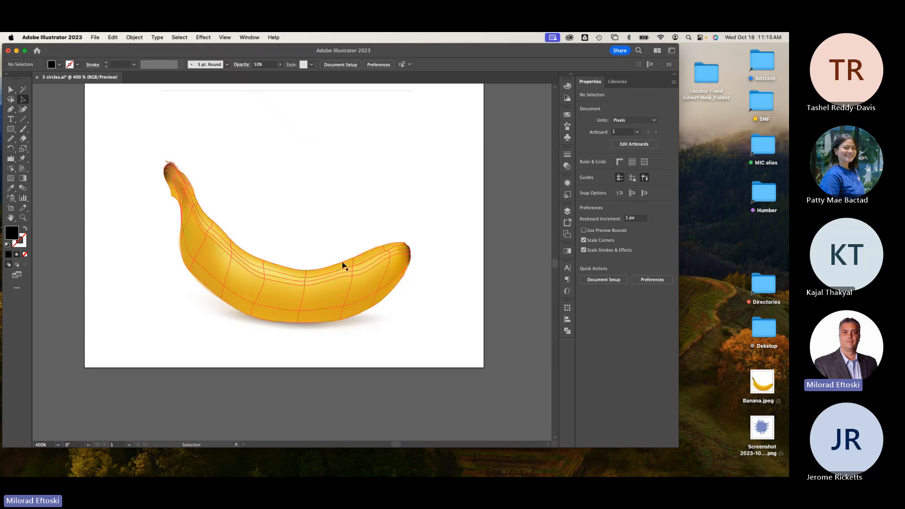
# - Move the banana mesh off the photo and shadow to compare them, undo the move, and deselect the mesh
pyautogui.scroll(1, 337, 263)
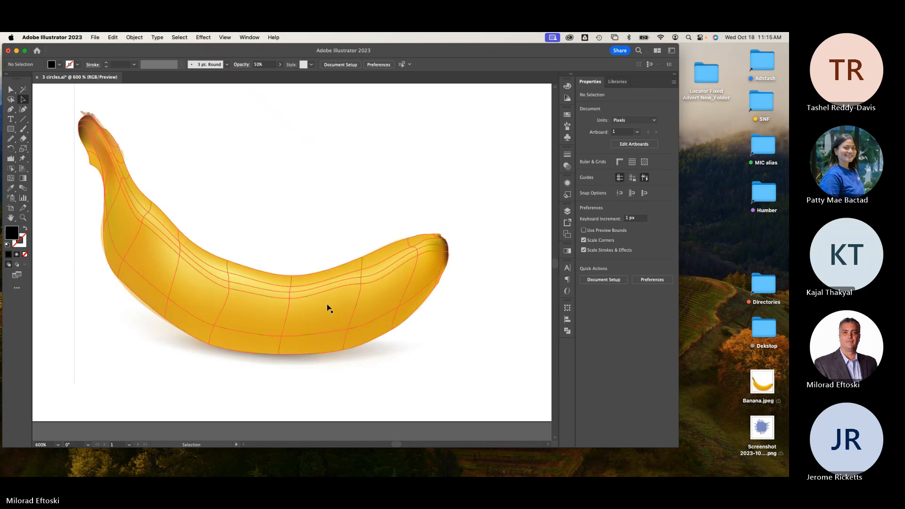
pyautogui.moveTo(327, 307); pyautogui.dragTo(372, 148)
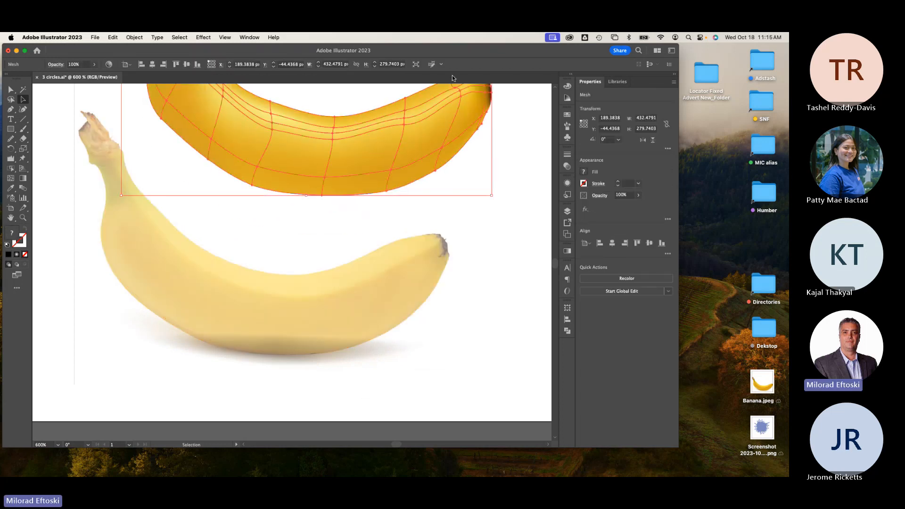
pyautogui.press('super+z')
pyautogui.press('v')
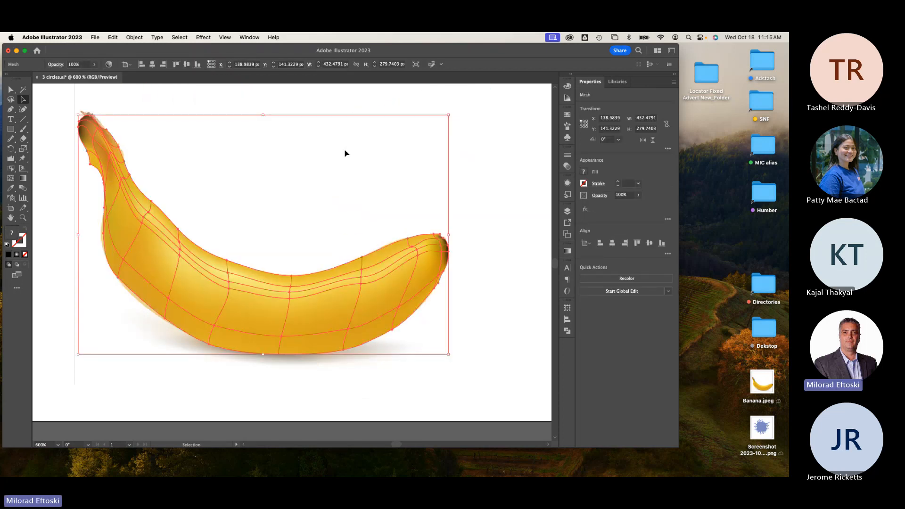
pyautogui.click(472, 165)
pyautogui.click(358, 305)
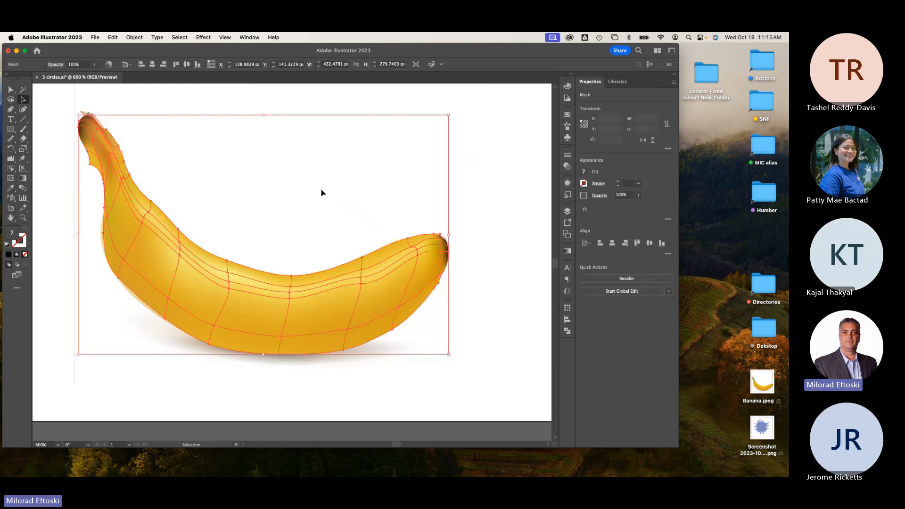
pyautogui.click(477, 200)
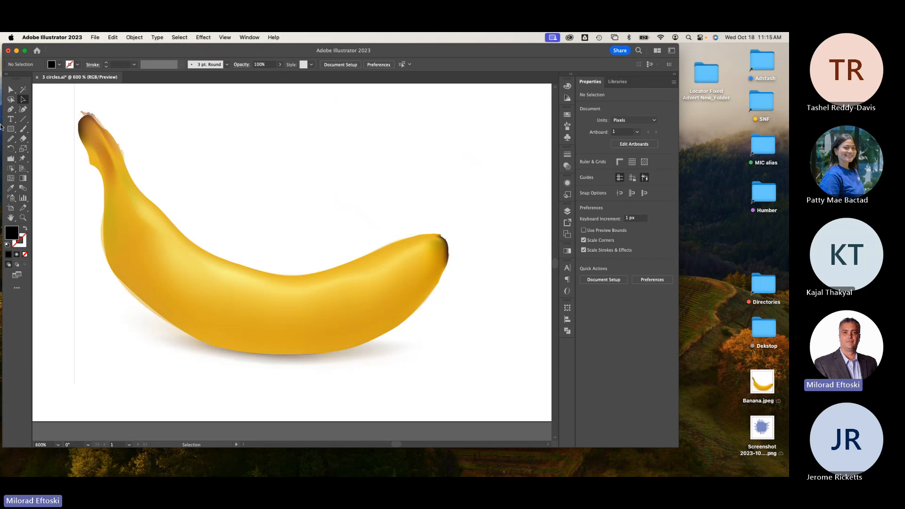
# - Draw a closed black shape about 378 × 173 px over the banana's body with the Pen tool, following its curve, and adjust its position slightly
pyautogui.click(10, 109)
pyautogui.click(114, 204)
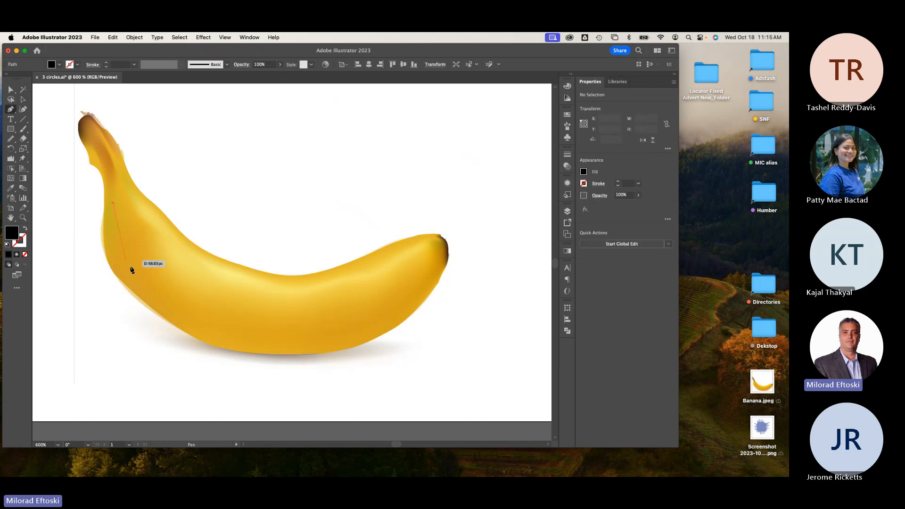
pyautogui.moveTo(144, 281); pyautogui.dragTo(178, 302)
pyautogui.moveTo(269, 336); pyautogui.dragTo(336, 339)
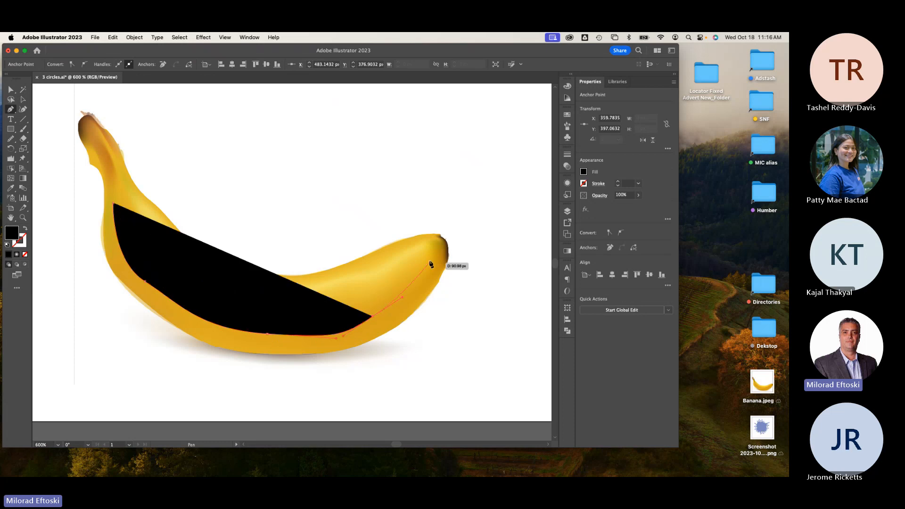
pyautogui.moveTo(436, 244); pyautogui.dragTo(392, 265)
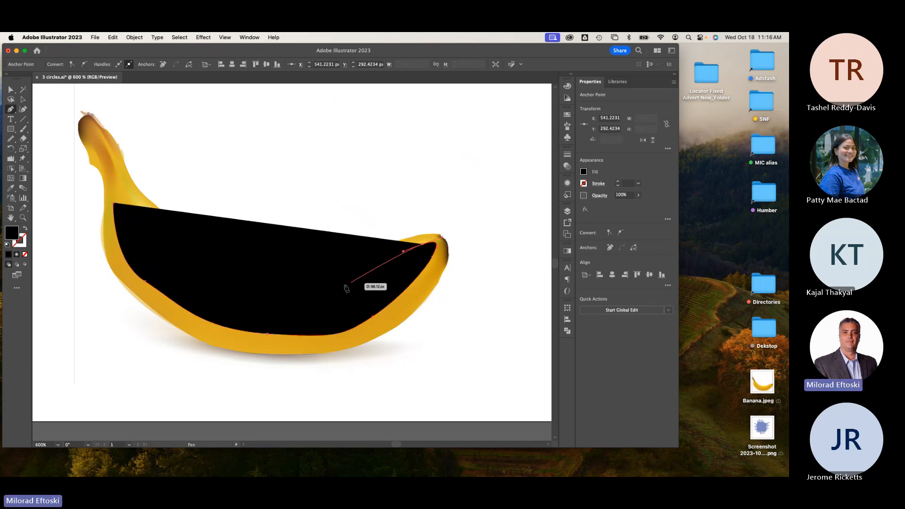
pyautogui.moveTo(348, 284); pyautogui.dragTo(193, 258)
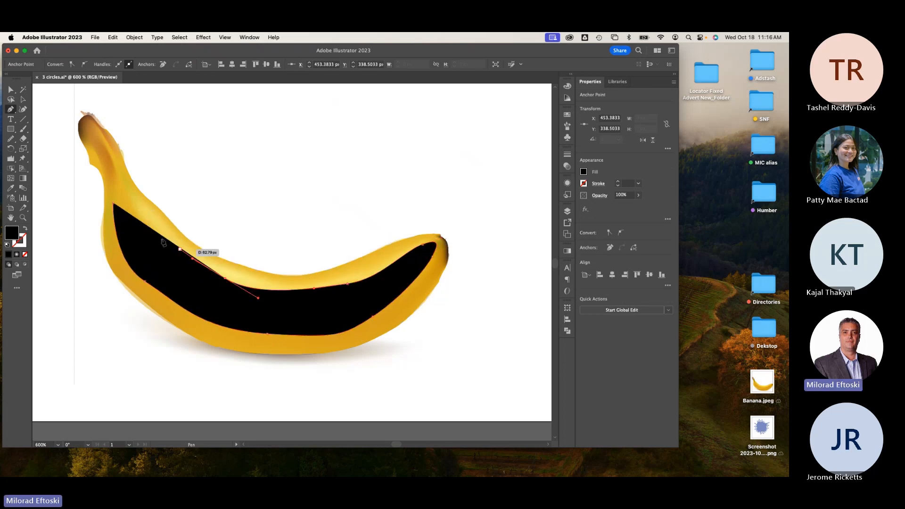
pyautogui.moveTo(159, 221); pyautogui.dragTo(132, 194)
pyautogui.click(114, 206)
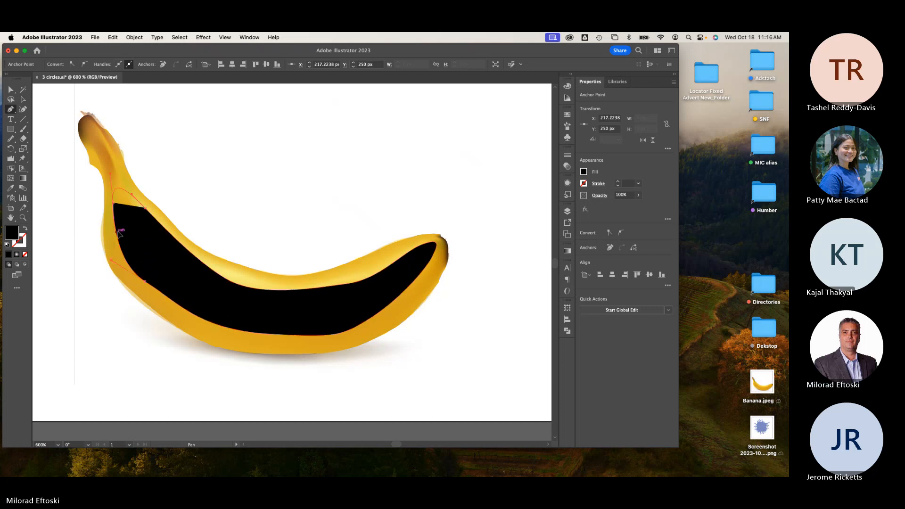
pyautogui.click(23, 99)
pyautogui.click(207, 127)
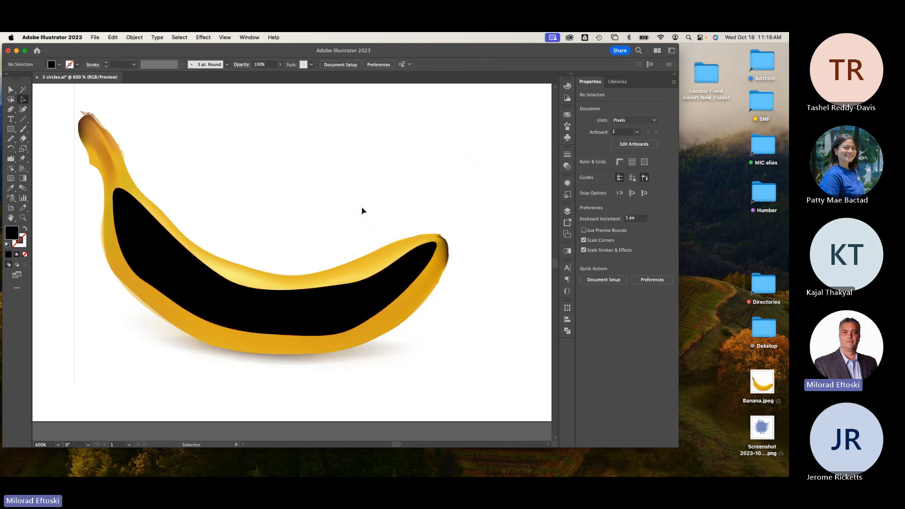
pyautogui.moveTo(338, 307)
pyautogui.mouseDown()
pyautogui.moveTo(366, 197)
pyautogui.moveTo(341, 328)
pyautogui.moveTo(337, 309)
pyautogui.mouseUp()
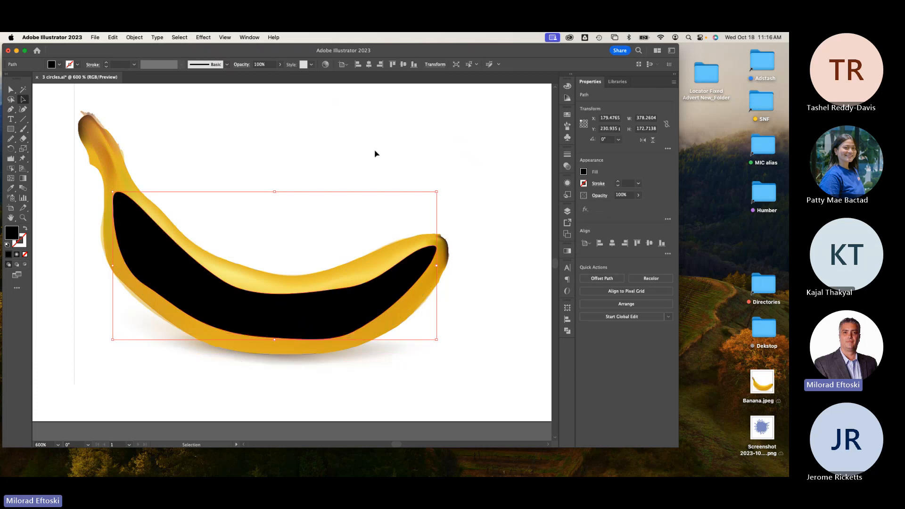
# - Try several gradient and pattern swatches, including the green Alyssa pattern, as the fill of the drawn shape
pyautogui.click(246, 37)
pyautogui.click(486, 122)
pyautogui.click(567, 115)
pyautogui.click(537, 209)
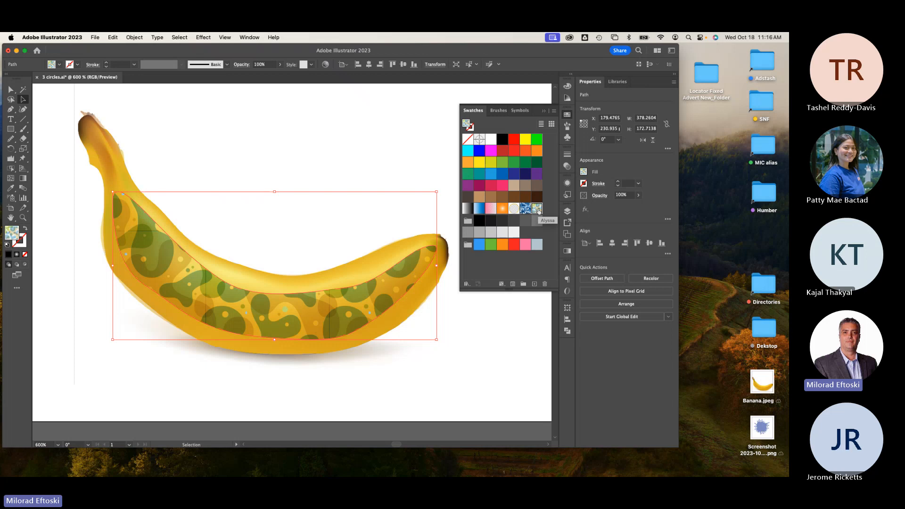
pyautogui.click(514, 209)
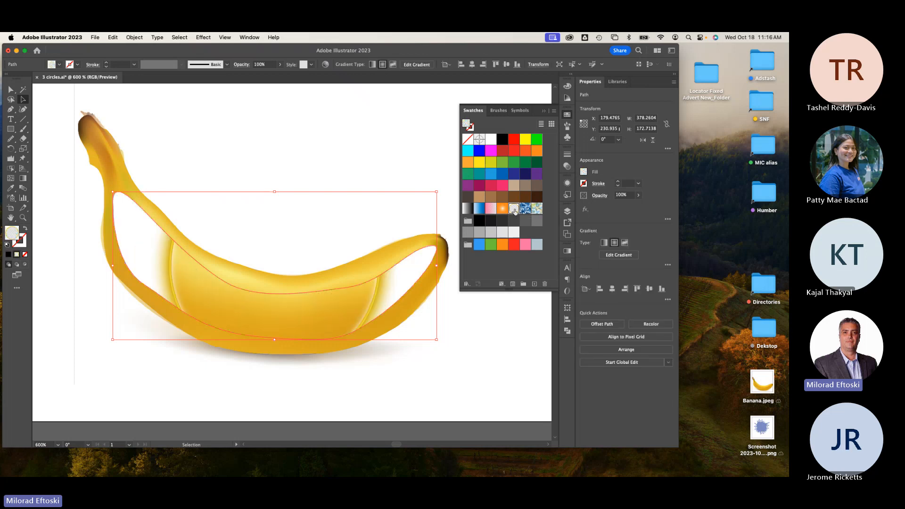
pyautogui.click(491, 209)
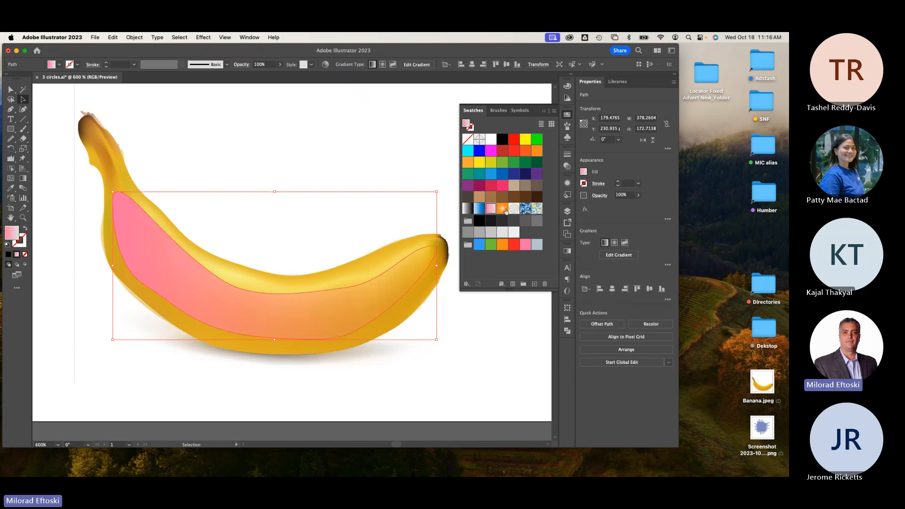
pyautogui.click(526, 209)
pyautogui.click(514, 209)
pyautogui.click(537, 209)
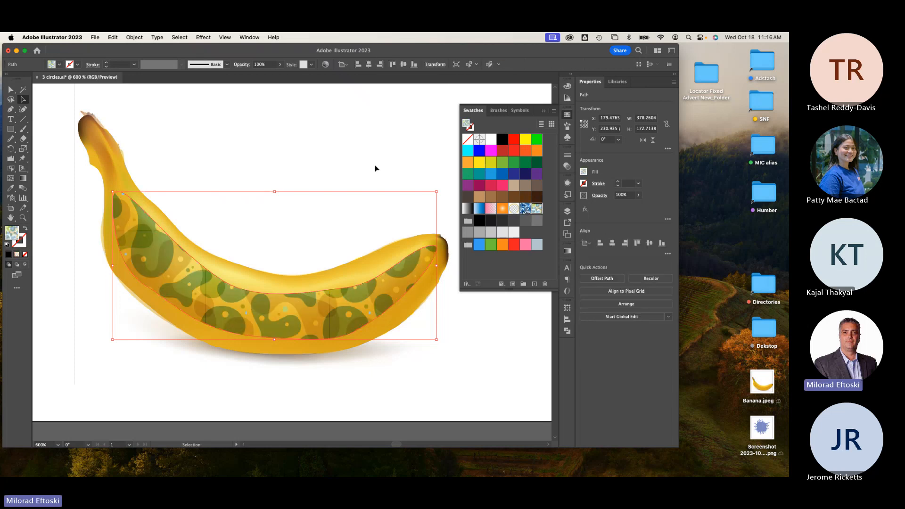
# - Shift the shape slightly on the banana, fill it with white, and deselect it
pyautogui.click(374, 263)
pyautogui.moveTo(371, 310)
pyautogui.mouseDown()
pyautogui.moveTo(376, 227)
pyautogui.moveTo(379, 301)
pyautogui.moveTo(370, 265)
pyautogui.moveTo(369, 305)
pyautogui.mouseUp()
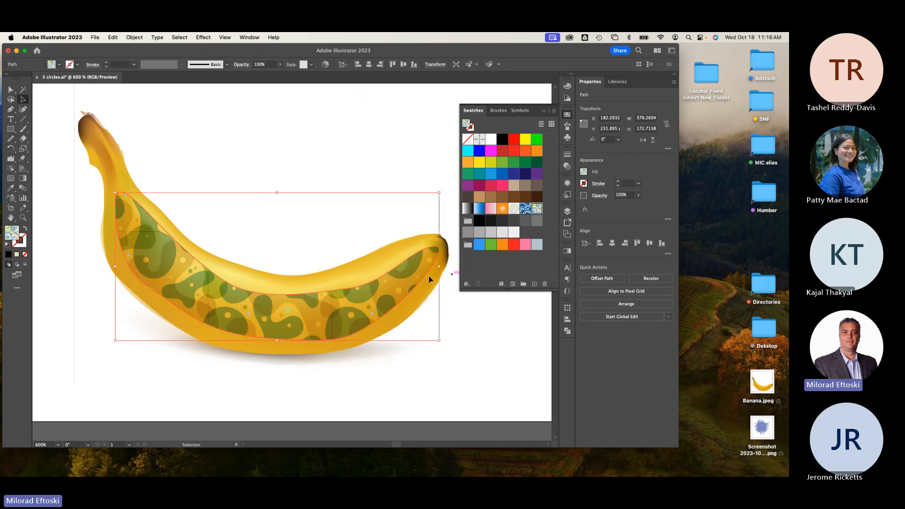
pyautogui.click(491, 139)
pyautogui.click(338, 137)
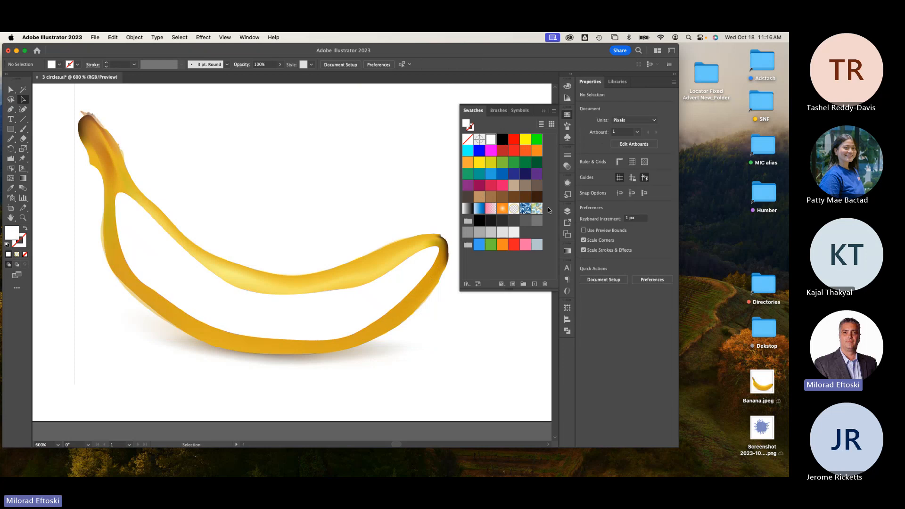
# - Draw a small ellipse about 1.7 × 3.6 px in the blank area above the banana and fill it with orange
pyautogui.hscroll(3, 295, 263)
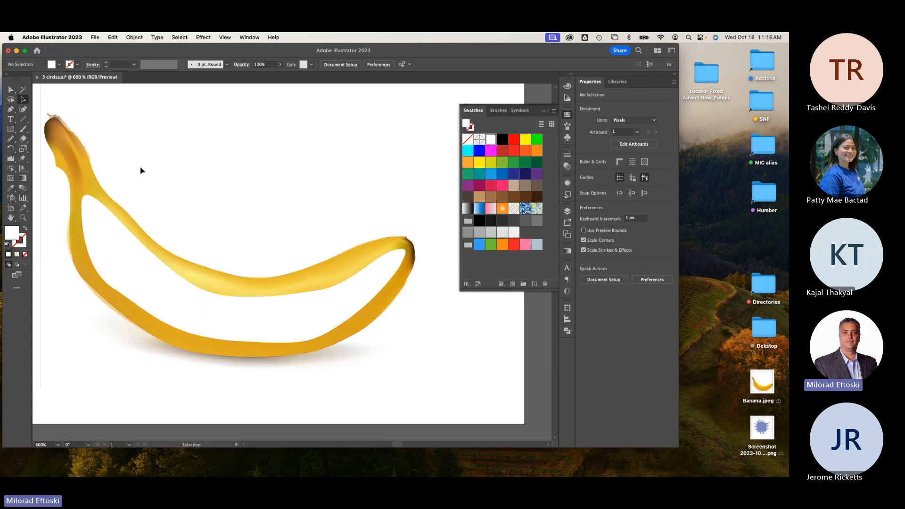
pyautogui.scroll(4, 143, 170)
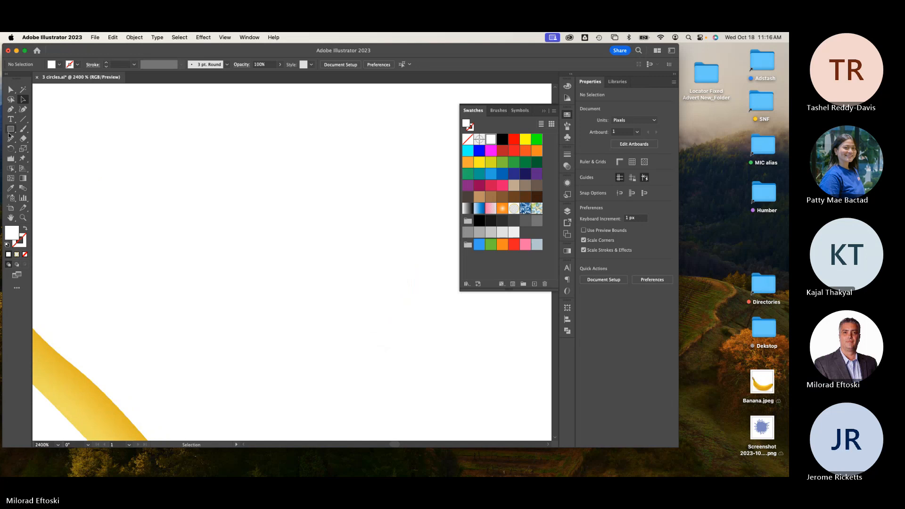
pyautogui.moveTo(11, 132); pyautogui.dragTo(45, 148)
pyautogui.moveTo(110, 140); pyautogui.dragTo(116, 153)
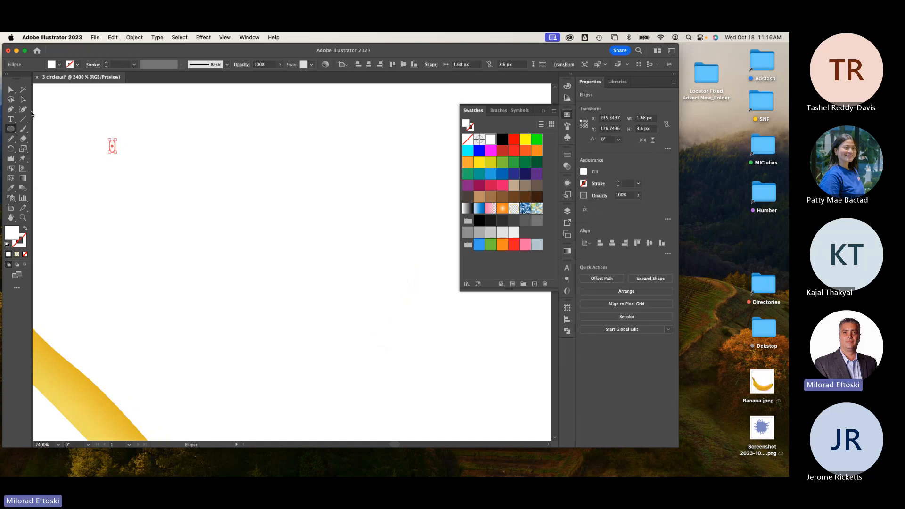
pyautogui.click(24, 100)
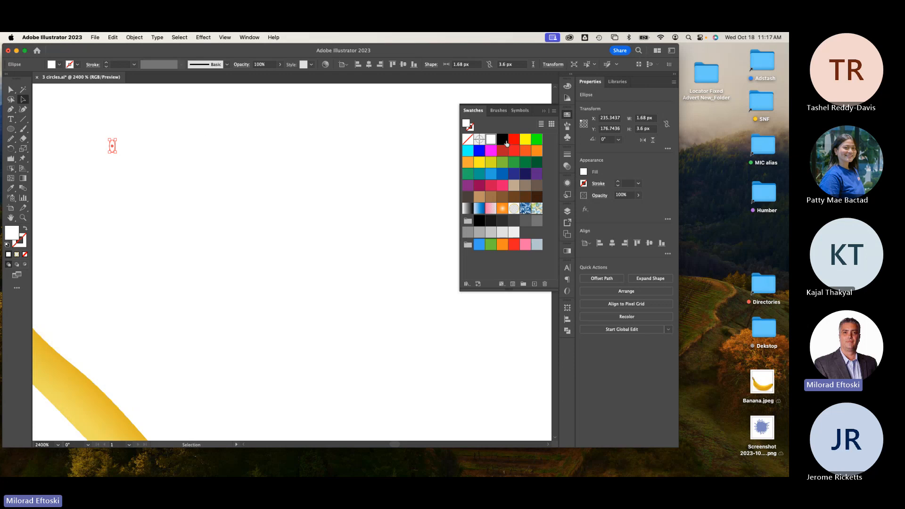
pyautogui.click(537, 150)
pyautogui.click(115, 151)
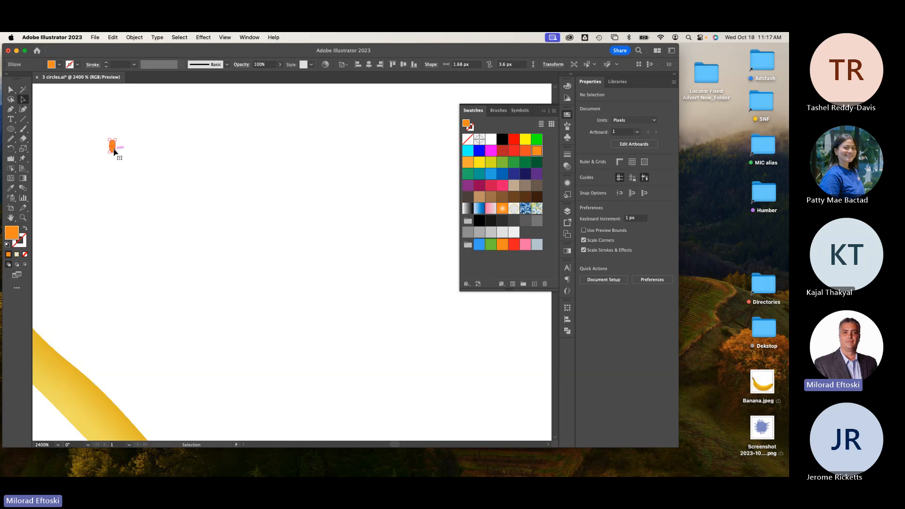
# - Duplicate the orange ellipse into a scattered cluster of six dots about 11 × 14 px overall, making two of them larger and rounder
pyautogui.click(114, 148)
pyautogui.moveTo(114, 151); pyautogui.dragTo(142, 171)
pyautogui.click(139, 141)
pyautogui.click(157, 204)
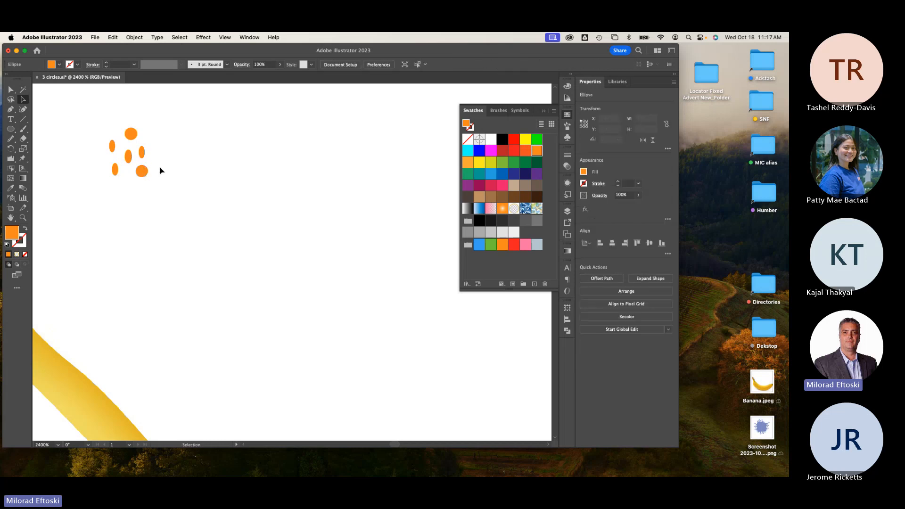
# - Save the orange dot cluster as a new pattern swatch and delete the original dots from the artboard
pyautogui.moveTo(105, 122); pyautogui.dragTo(185, 237)
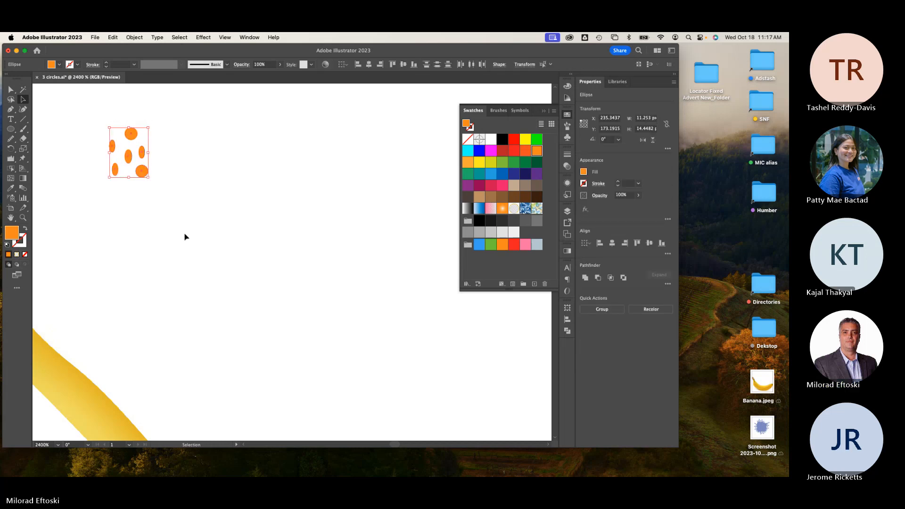
pyautogui.moveTo(148, 148); pyautogui.dragTo(482, 269)
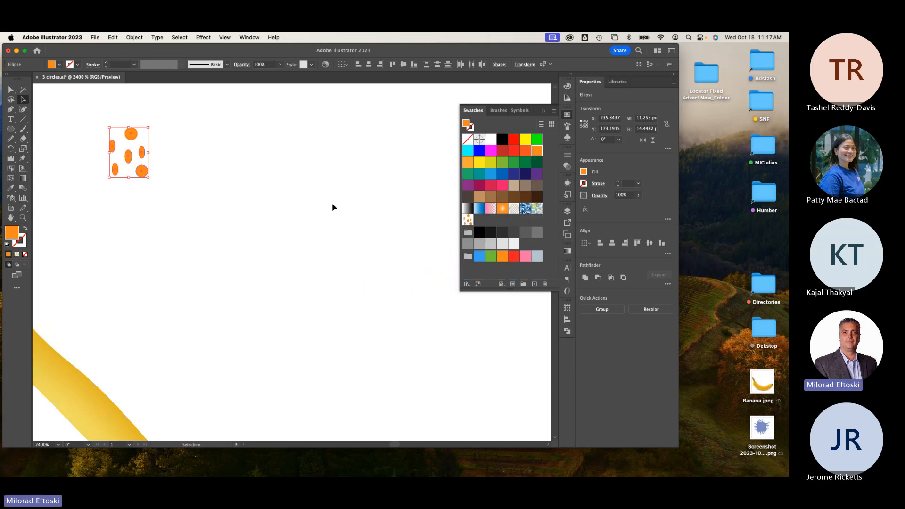
pyautogui.click(68, 110)
pyautogui.click(125, 155)
pyautogui.press('Delete')
# - Fill the white shape on the banana's body with the new orange dot pattern swatch and deselect it
pyautogui.press('super+minus')
pyautogui.press('super+minus')
pyautogui.press('super+minus')
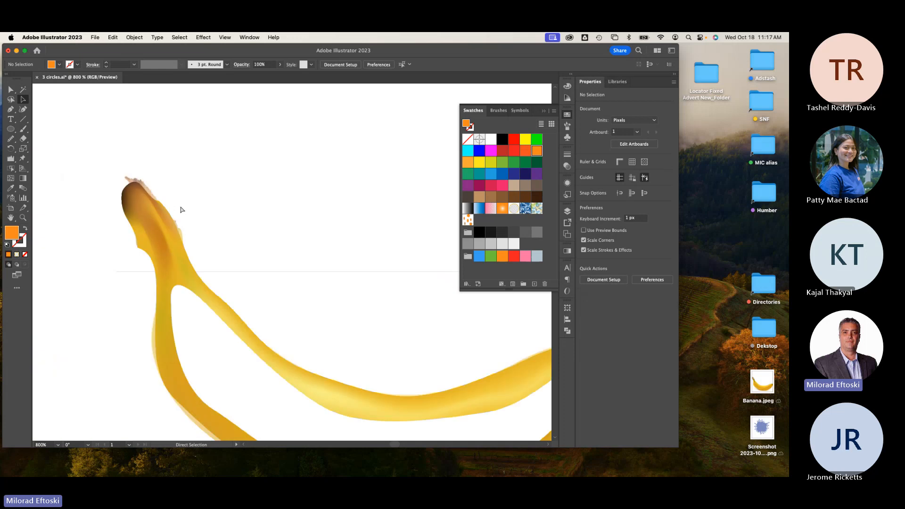
pyautogui.click(188, 343)
pyautogui.scroll(-5, 207, 293)
pyautogui.hscroll(3, 208, 292)
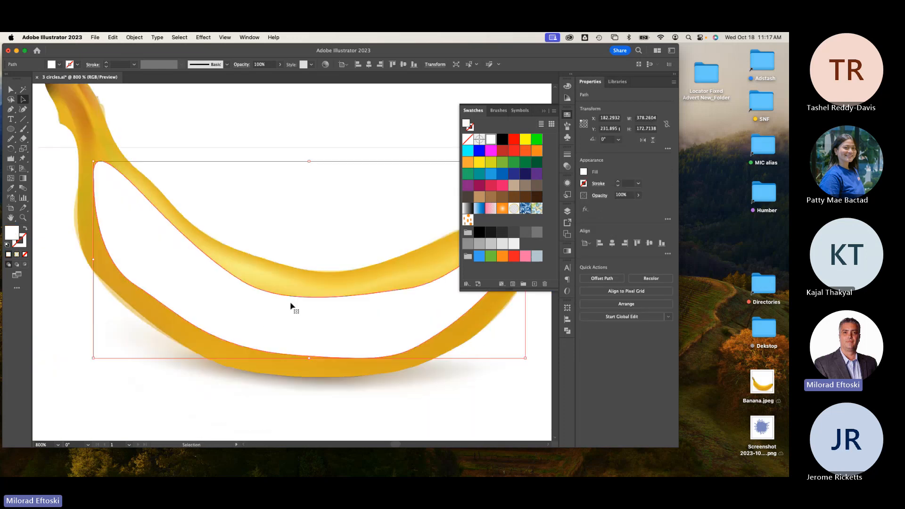
pyautogui.click(468, 220)
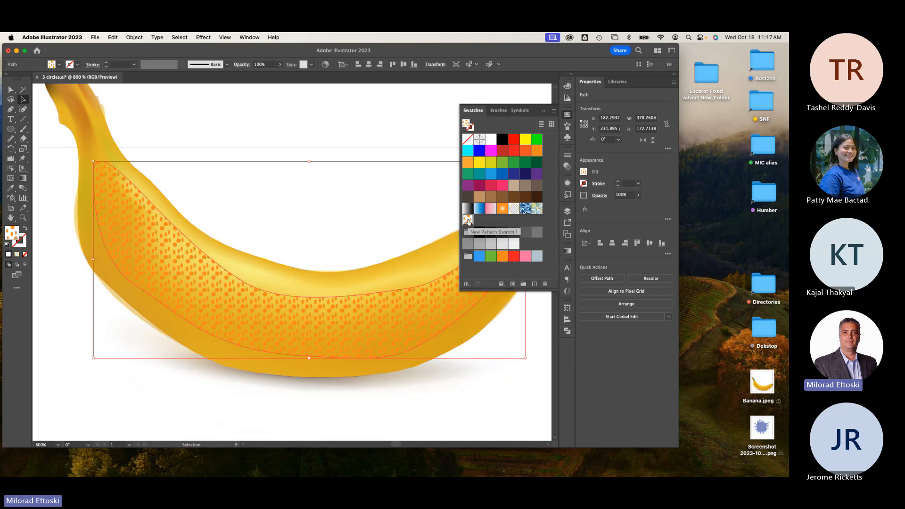
pyautogui.click(309, 118)
# - Move the dot-patterned shape slightly up and to the left on the banana and reduce its opacity to 15%
pyautogui.press('super+minus')
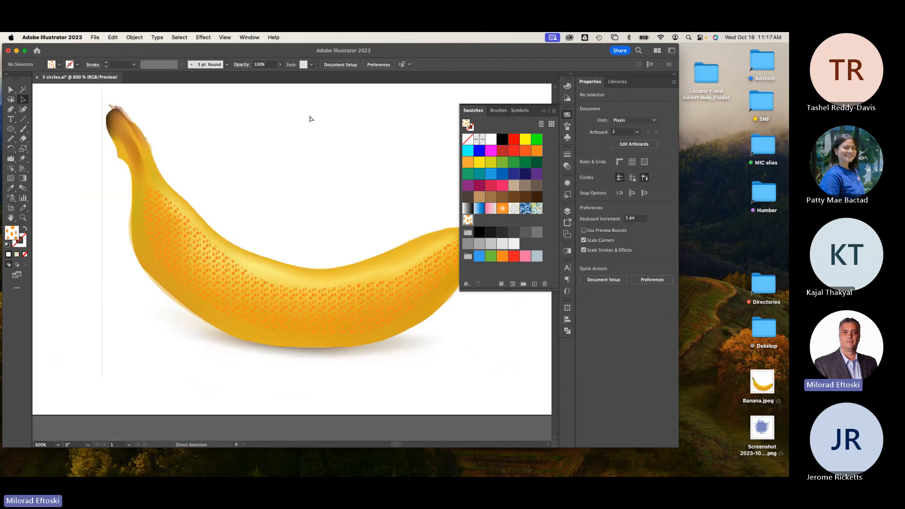
pyautogui.press('super+minus')
pyautogui.press('super+plus')
pyautogui.moveTo(255, 304); pyautogui.dragTo(248, 296)
pyautogui.click(313, 182)
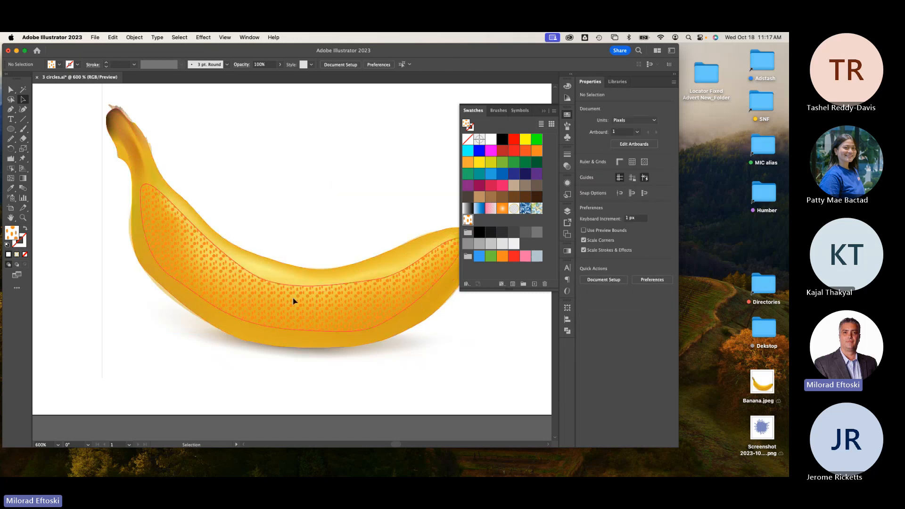
pyautogui.click(294, 301)
pyautogui.click(280, 64)
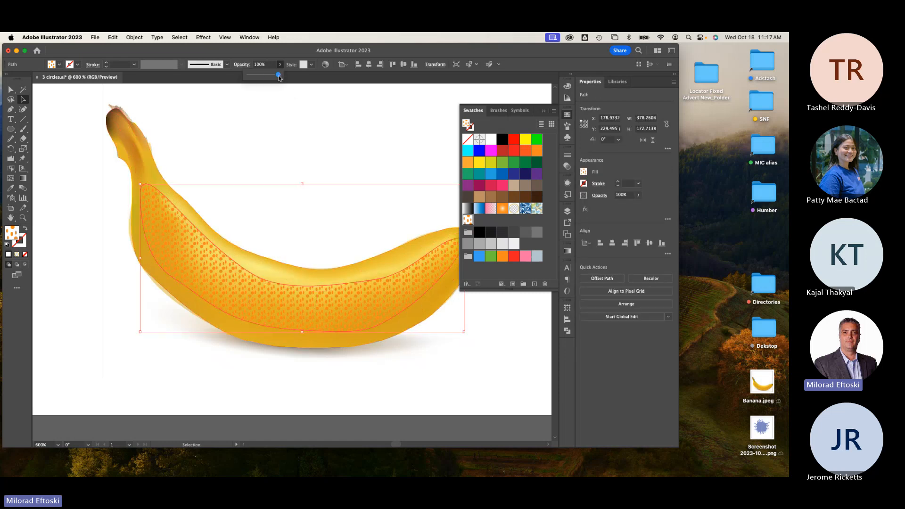
pyautogui.moveTo(280, 79); pyautogui.dragTo(255, 79)
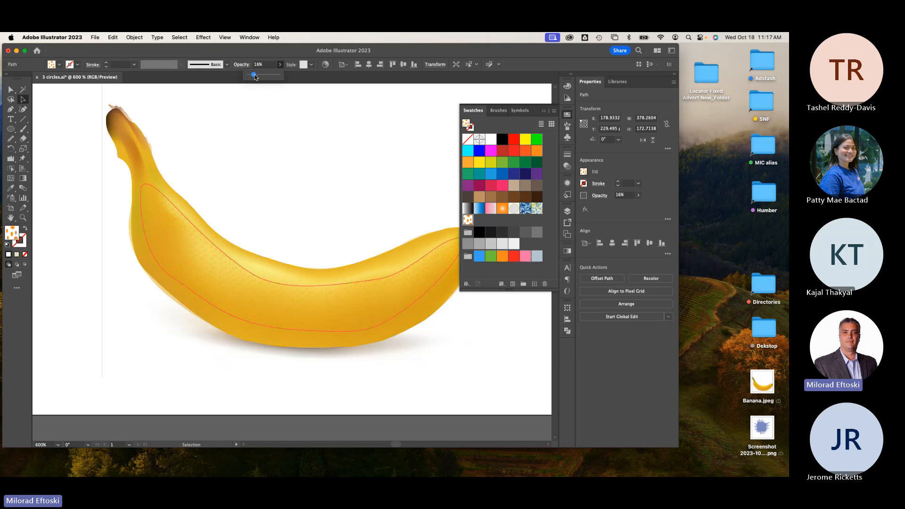
pyautogui.click(305, 136)
# - Reshape the upper edge and tip end of the dotted overlay shape by repositioning its anchor points closer to the banana's upper contour
pyautogui.scroll(4, 300, 325)
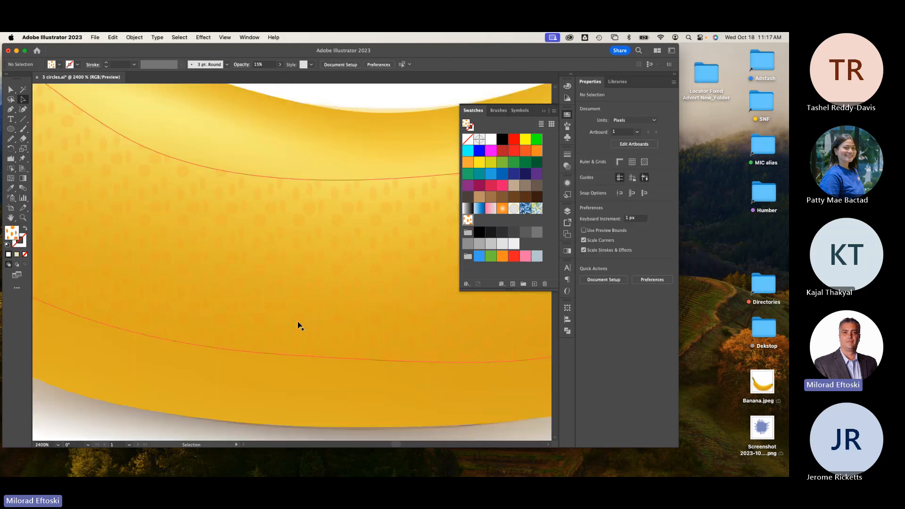
pyautogui.scroll(-5, 299, 328)
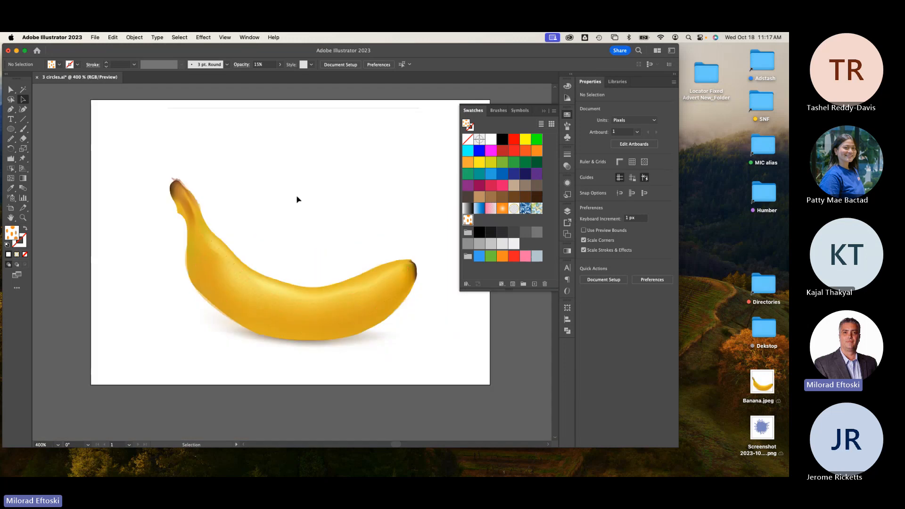
pyautogui.scroll(1, 281, 312)
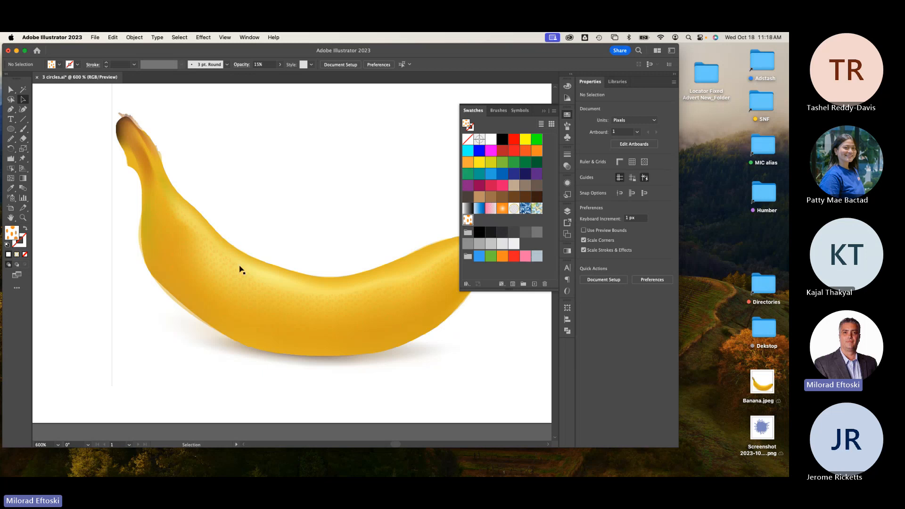
pyautogui.click(12, 90)
pyautogui.click(262, 303)
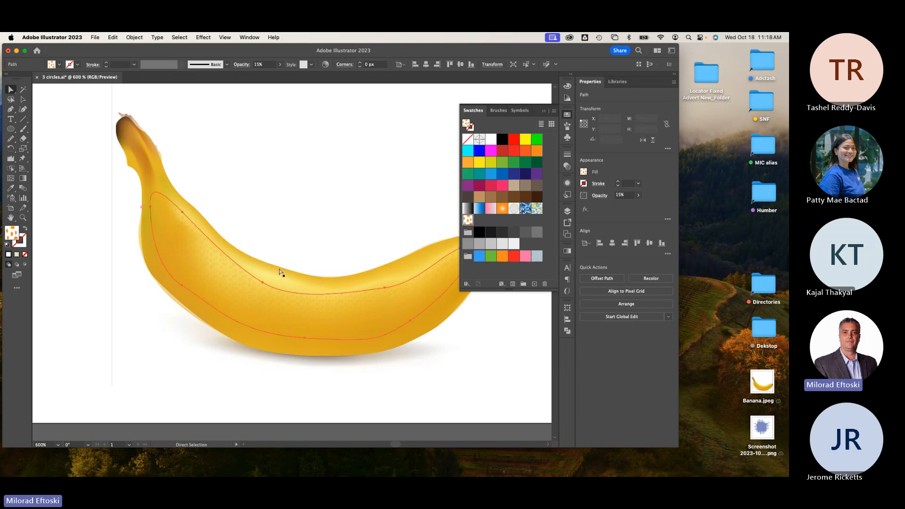
pyautogui.moveTo(262, 283); pyautogui.dragTo(265, 270)
pyautogui.moveTo(389, 293); pyautogui.dragTo(370, 282)
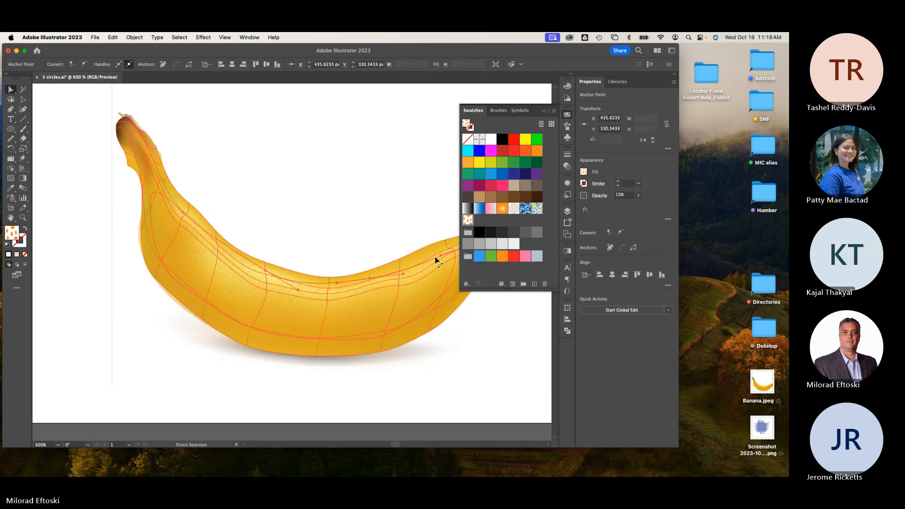
pyautogui.moveTo(435, 259); pyautogui.dragTo(380, 265)
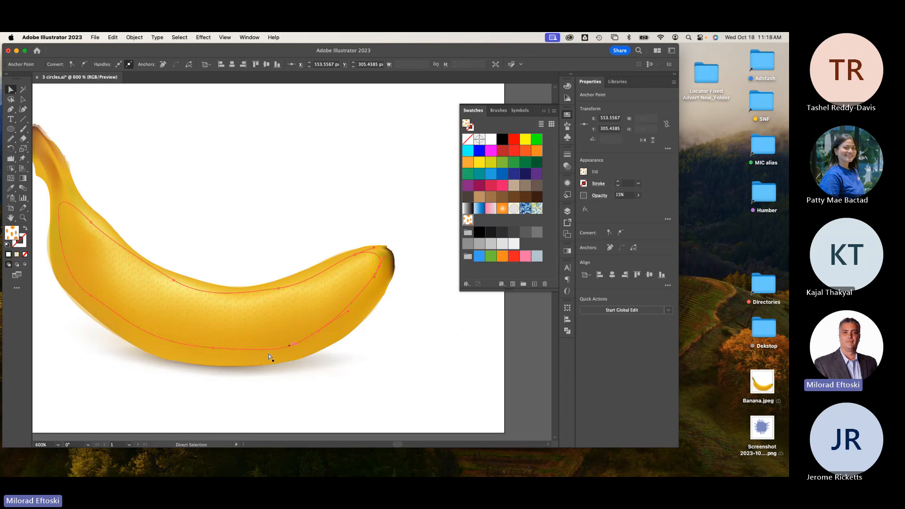
# - Adjust the lower edge and stem end of the dotted overlay shape, pulling its anchor points slightly inward from the banana's outline
pyautogui.moveTo(214, 349); pyautogui.dragTo(216, 339)
pyautogui.moveTo(319, 331); pyautogui.dragTo(324, 319)
pyautogui.hscroll(-3, 174, 335)
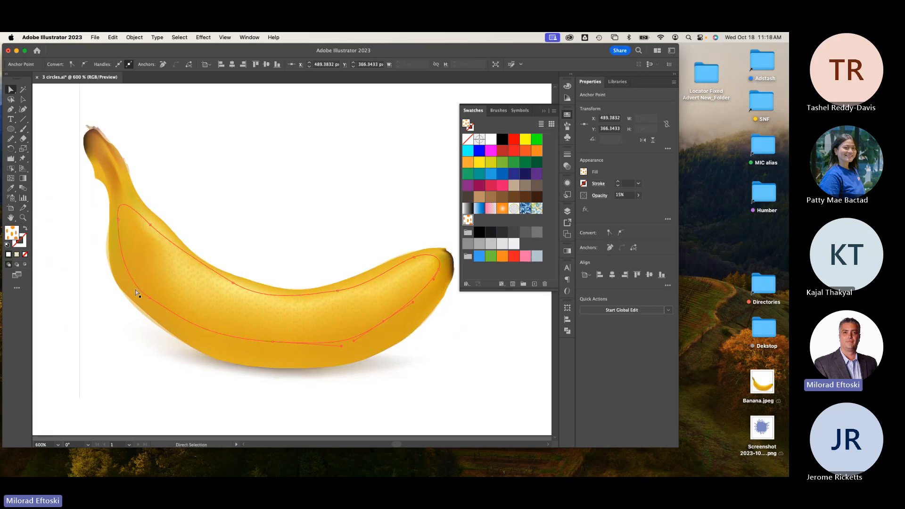
pyautogui.moveTo(150, 299); pyautogui.dragTo(158, 294)
pyautogui.moveTo(118, 219); pyautogui.dragTo(152, 225)
# - Move the dotted overlay off the banana into the white area above, undo the move, and deselect the shape
pyautogui.click(23, 99)
pyautogui.keyDown('super'); pyautogui.click(311, 284); pyautogui.keyUp('super')
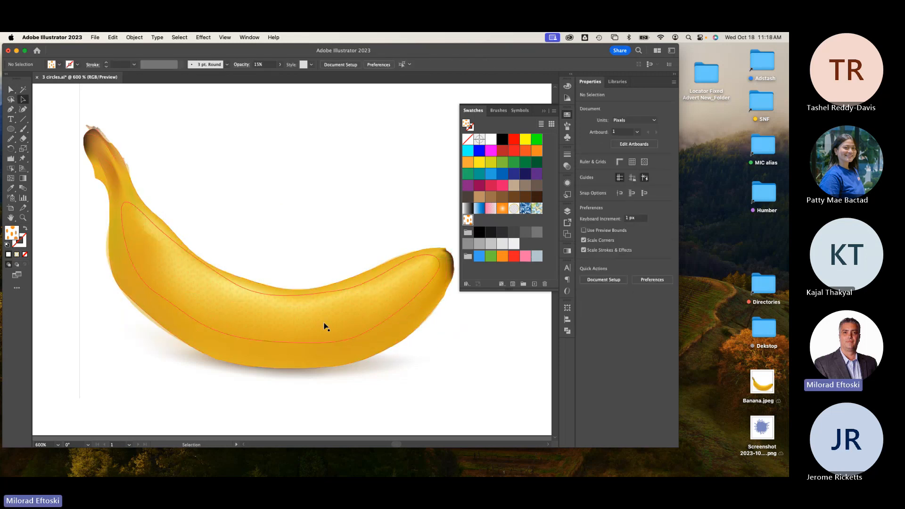
pyautogui.moveTo(309, 318); pyautogui.dragTo(320, 213)
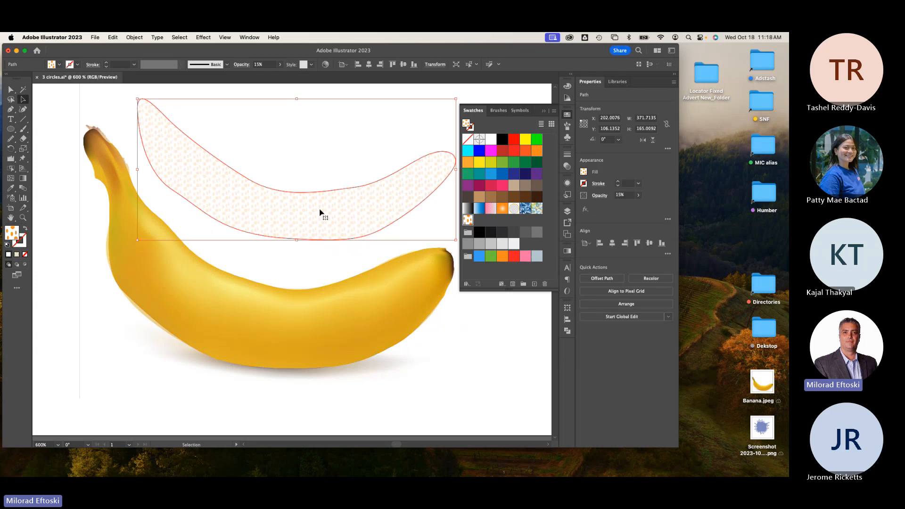
pyautogui.press('super+z')
pyautogui.click(316, 188)
pyautogui.press('super+minus')
pyautogui.moveTo(338, 230); pyautogui.dragTo(326, 224)
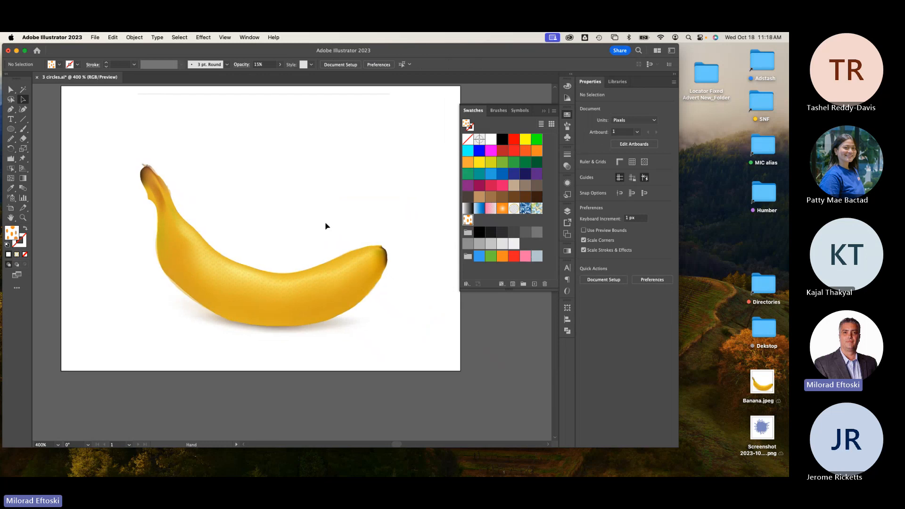
# - Open the orange dot pattern swatch for editing and set its tile type to Brick by Column
pyautogui.press('super+plus')
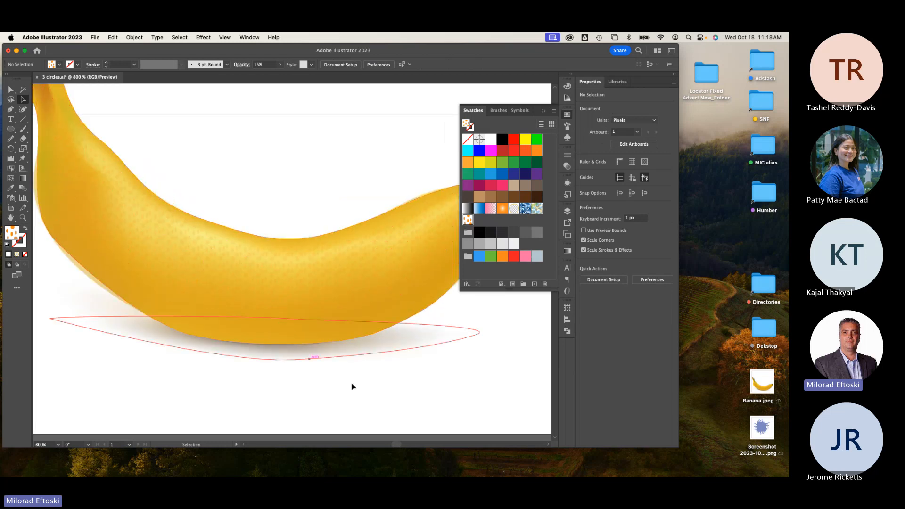
pyautogui.scroll(-2, 330, 380)
pyautogui.scroll(1, 326, 379)
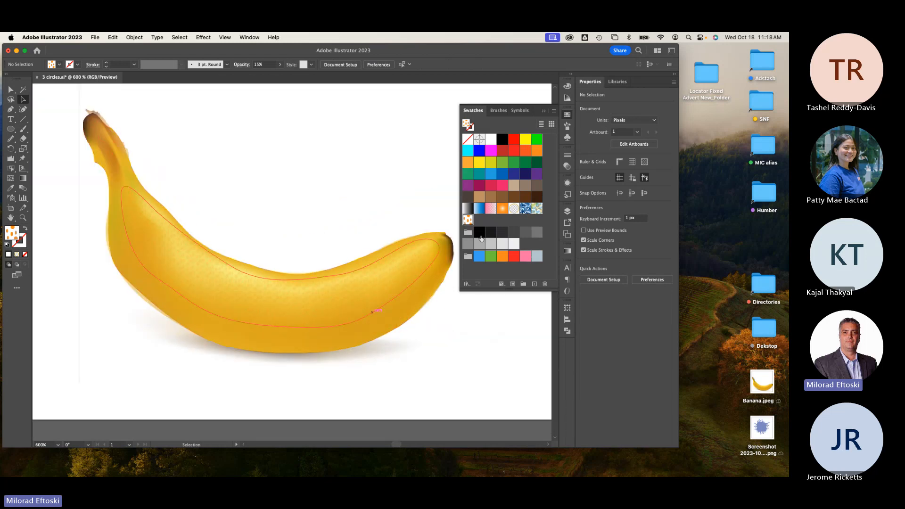
pyautogui.doubleClick(468, 221)
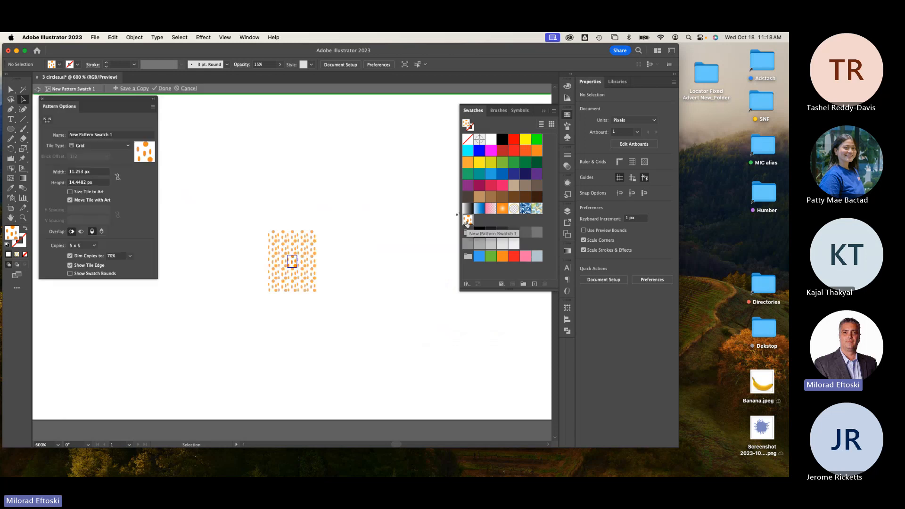
pyautogui.click(97, 135)
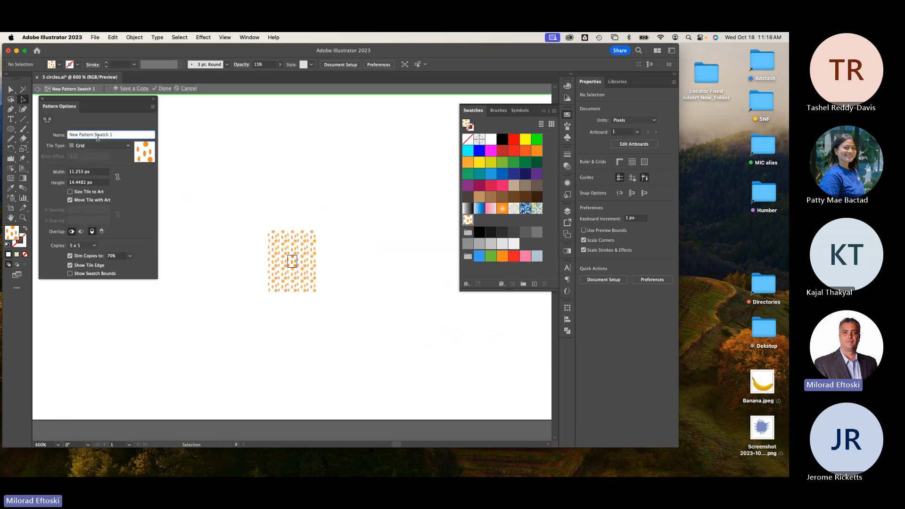
pyautogui.click(97, 145)
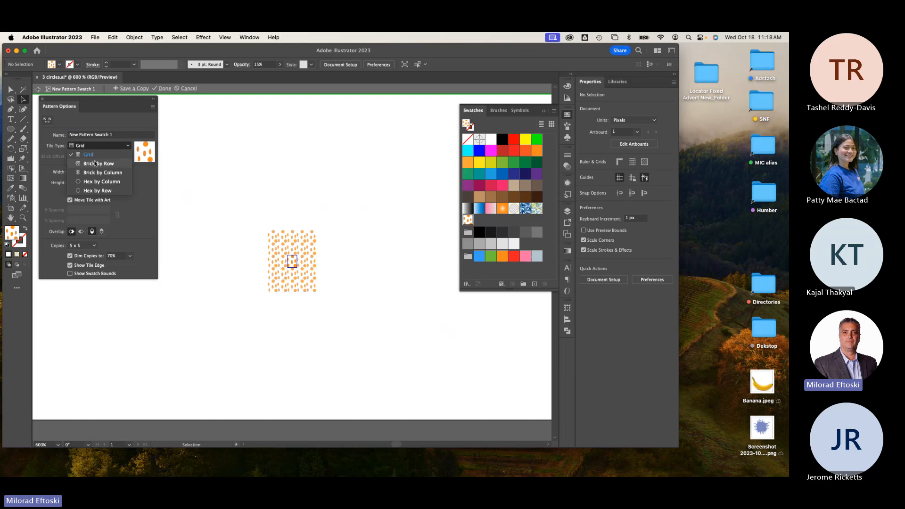
pyautogui.click(93, 165)
pyautogui.click(97, 146)
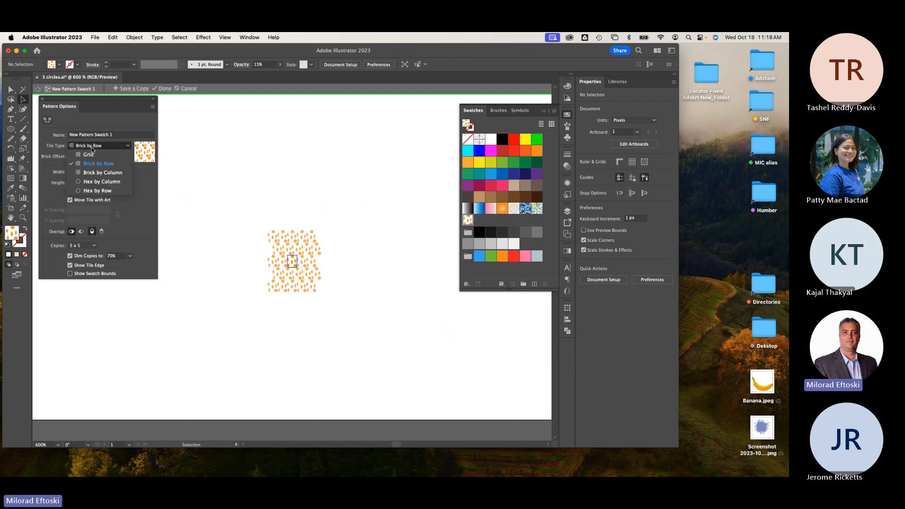
pyautogui.click(96, 173)
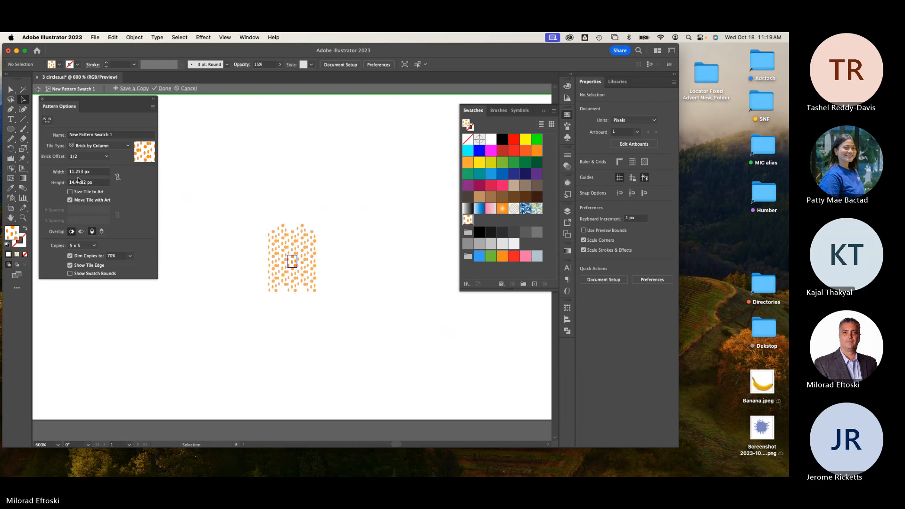
# - Select the dots in the pattern's central tile and set the displayed pattern copies to 3 x 7
pyautogui.click(293, 261)
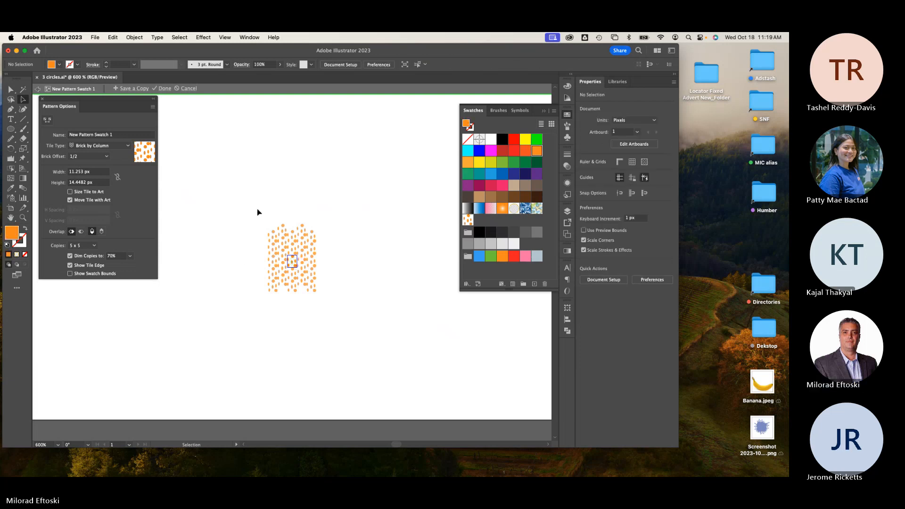
pyautogui.moveTo(256, 210); pyautogui.dragTo(312, 290)
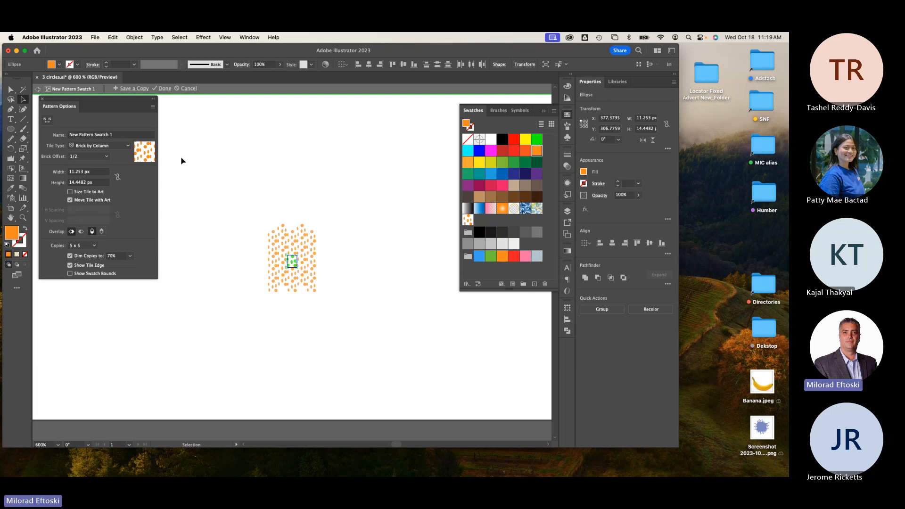
pyautogui.click(95, 246)
pyautogui.click(89, 319)
pyautogui.click(82, 246)
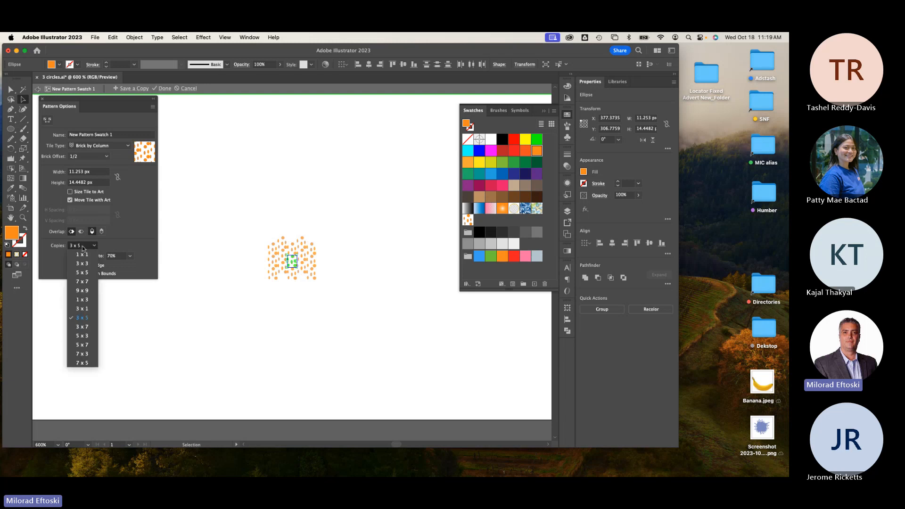
pyautogui.click(85, 326)
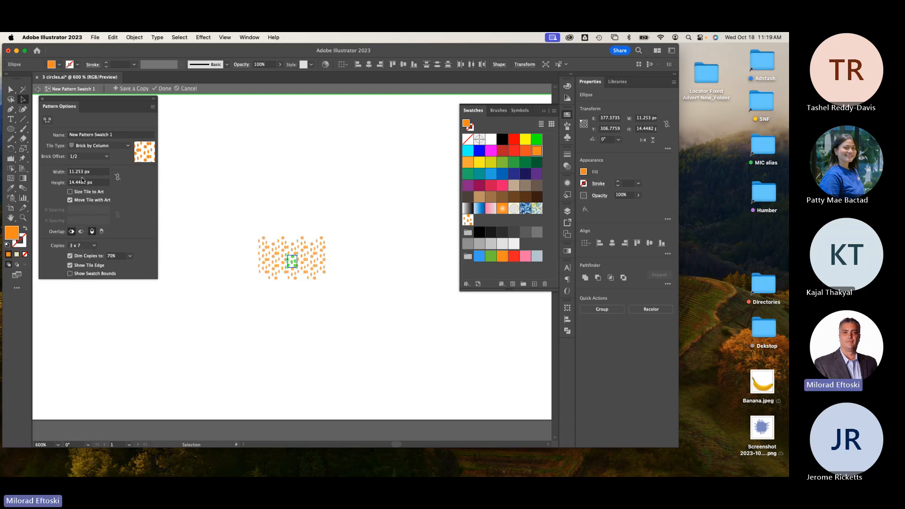
# - Set the pattern tile to 14 px wide and 21 px high, and exit pattern editing to apply the wider dot spacing
pyautogui.click(96, 173)
pyautogui.write('17')
pyautogui.press('Return')
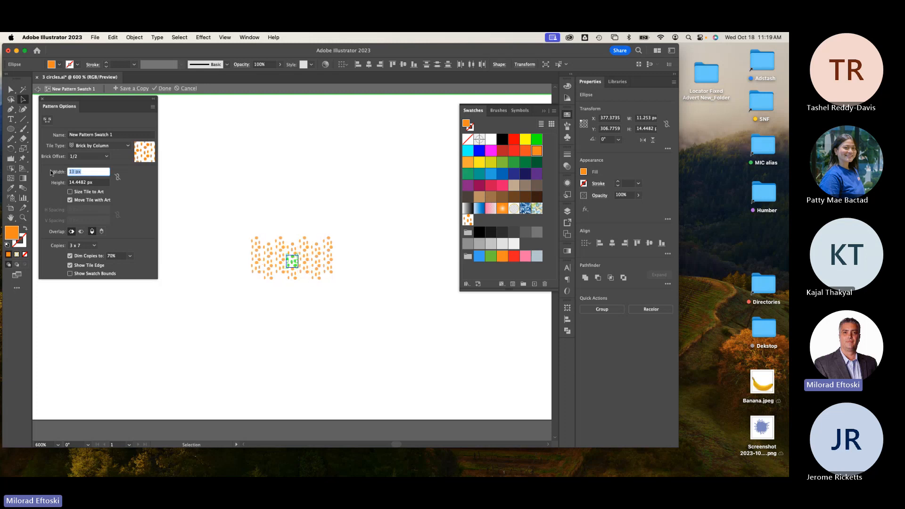
pyautogui.write('14')
pyautogui.press('Return')
pyautogui.click(108, 182)
pyautogui.write('20')
pyautogui.press('Return')
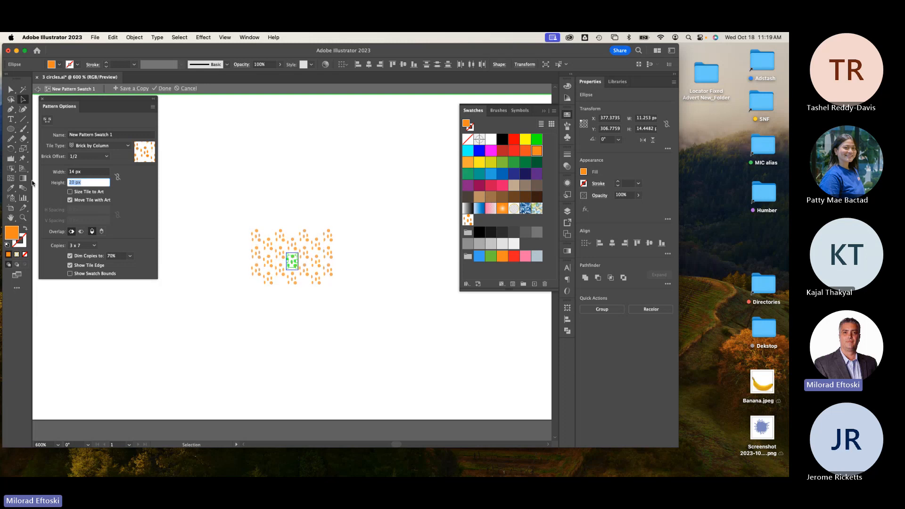
pyautogui.press('Up')
pyautogui.click(42, 100)
pyautogui.click(213, 148)
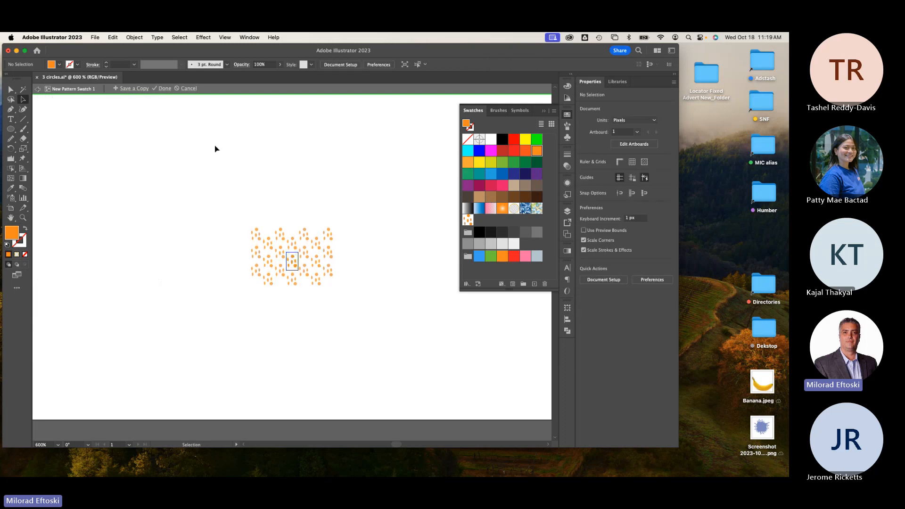
pyautogui.press('Escape')
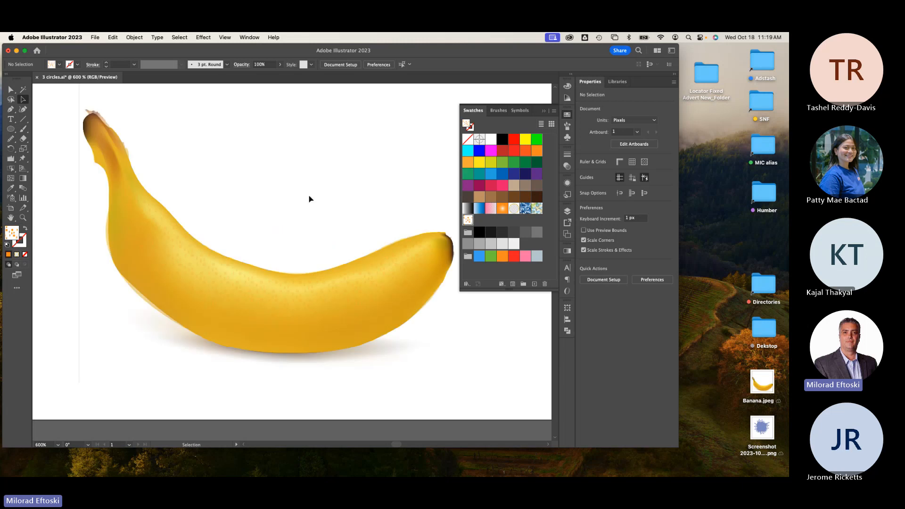
# - Reopen the orange dot pattern swatch to review its pattern options, and leave pattern editing
pyautogui.doubleClick(468, 220)
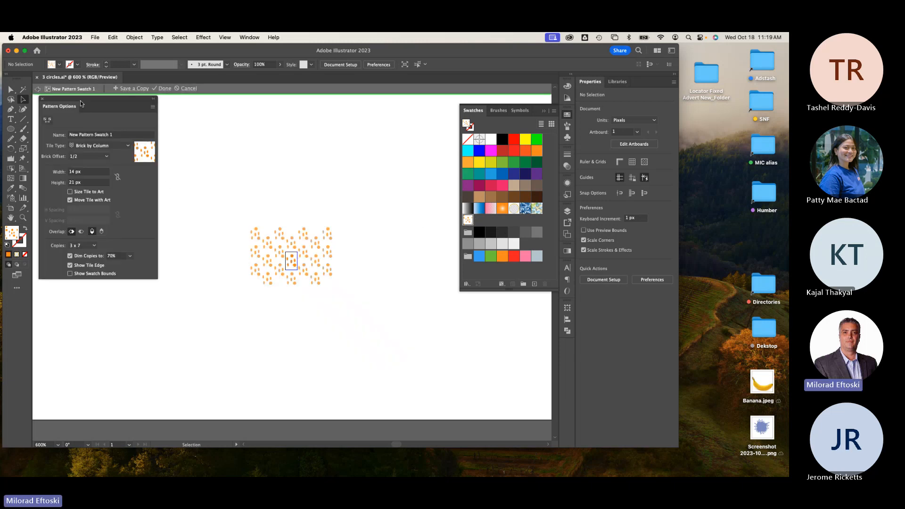
pyautogui.moveTo(80, 101); pyautogui.dragTo(91, 131)
pyautogui.click(55, 130)
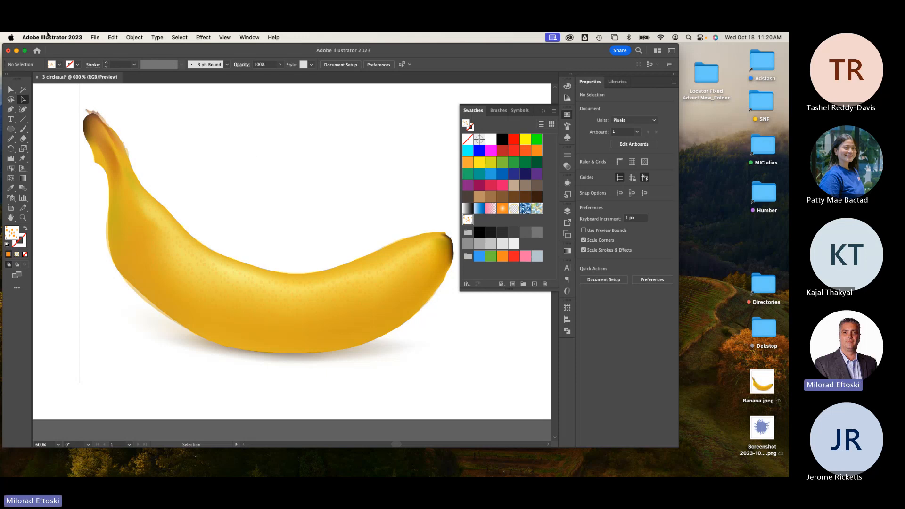
# - Save the document as "banana mesh tool exercise.ai" in the current folder with the Illustrator 2020 version and default options
pyautogui.click(96, 36)
pyautogui.click(117, 131)
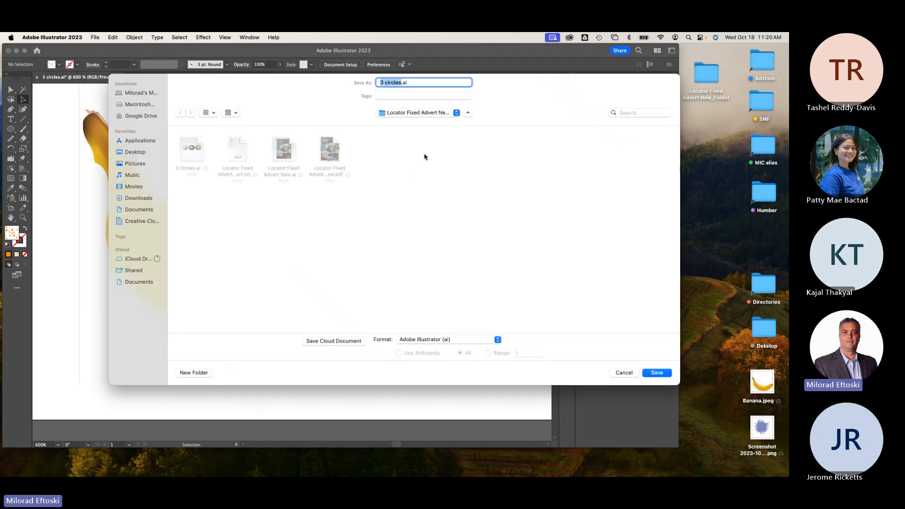
pyautogui.write('bab')
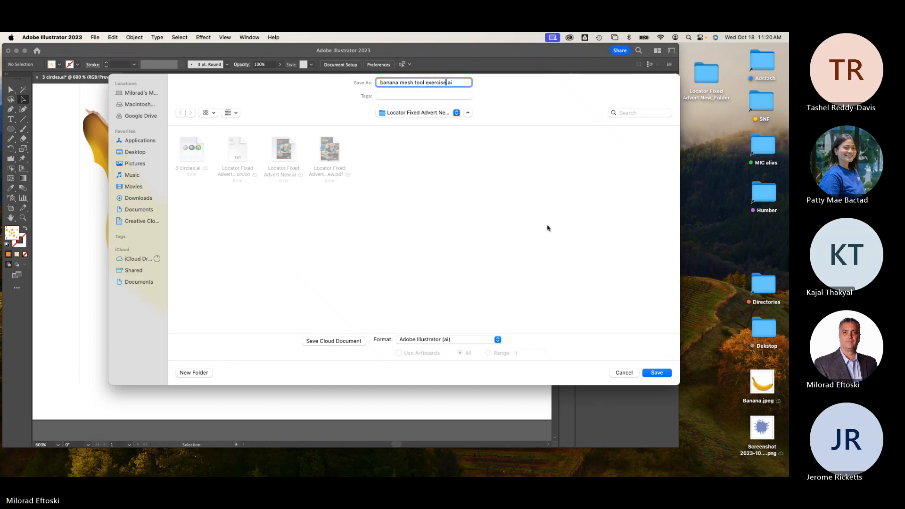
pyautogui.click(656, 373)
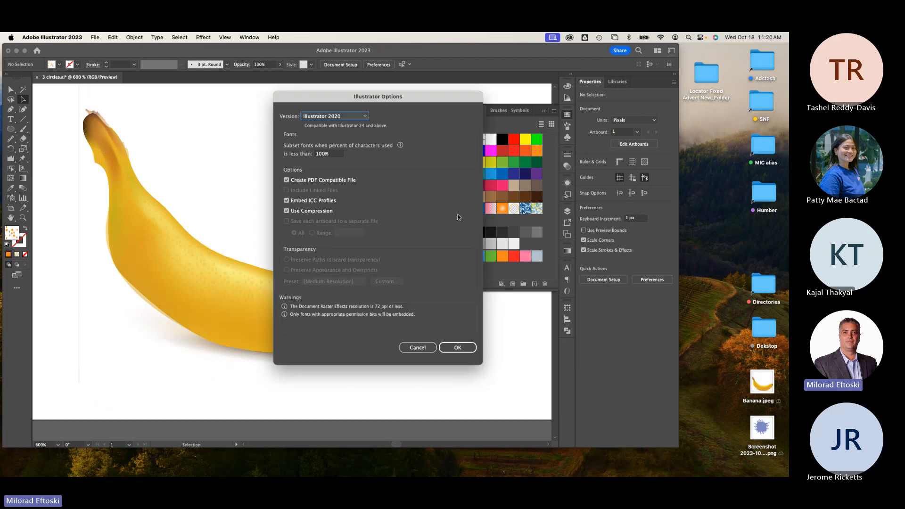
pyautogui.click(457, 348)
pyautogui.press('super+minus')
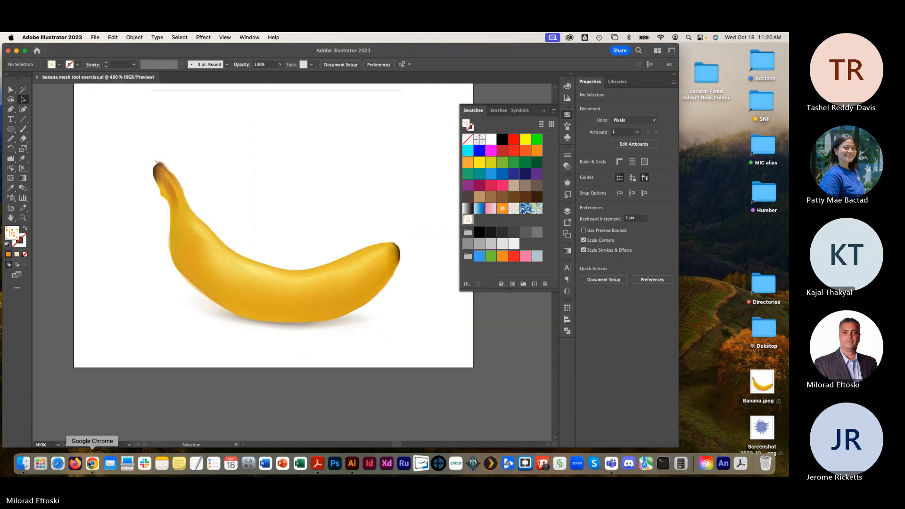
# - Switch to Google Chrome and search the web for "kelseys" in a new tab
pyautogui.click(92, 467)
pyautogui.click(289, 53)
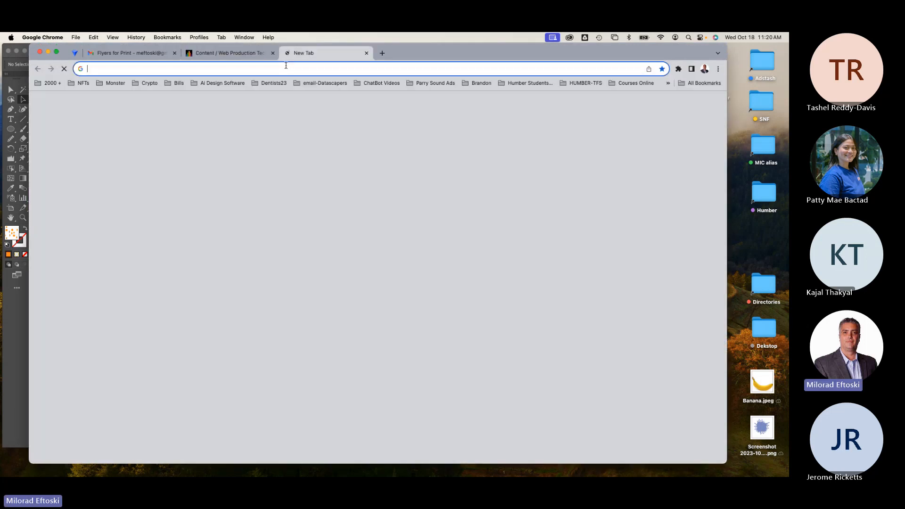
pyautogui.click(284, 67)
pyautogui.write('kelseys')
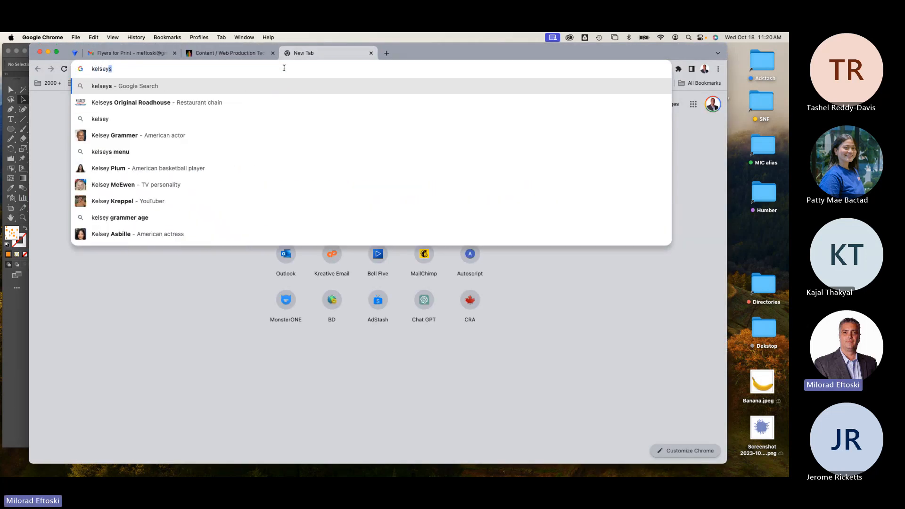
pyautogui.press('Return')
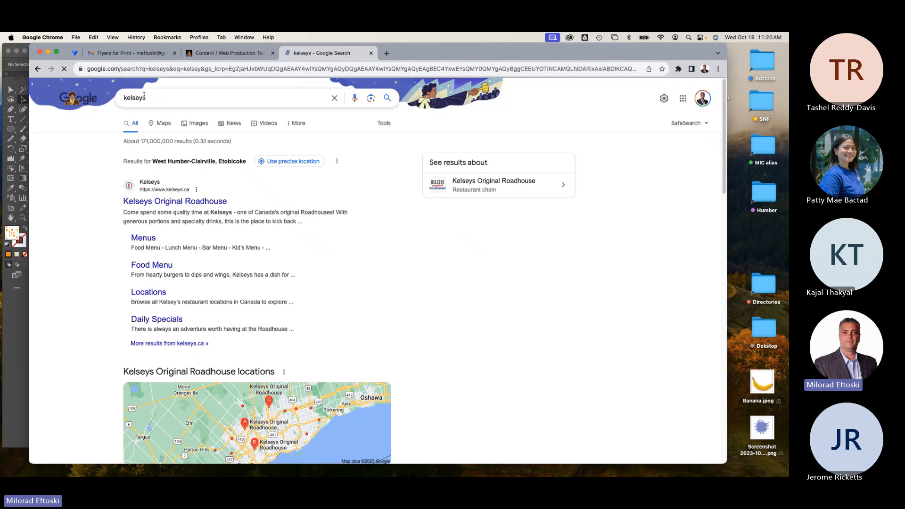
# - Shorten the web search query to "kelsey" and run the search again
pyautogui.click(161, 98)
pyautogui.press('BackSpace')
pyautogui.press('Return')
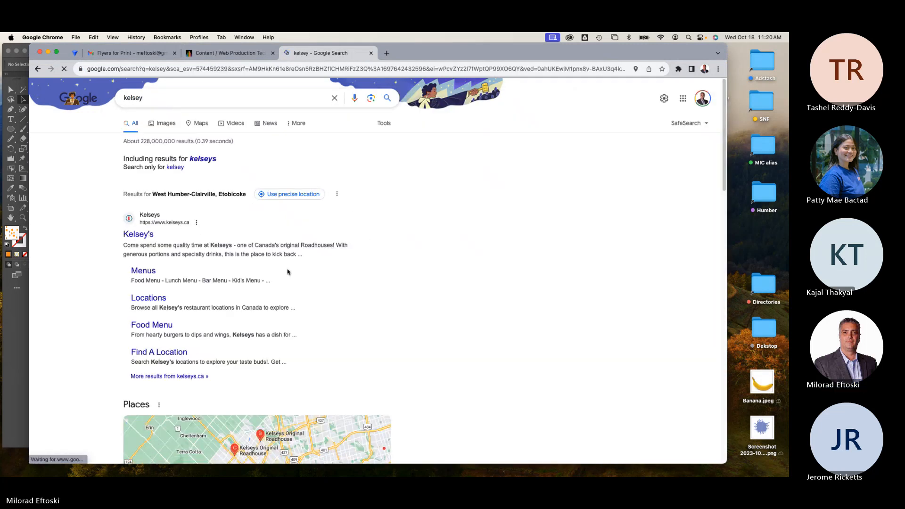
# - Extend the web search to the suggested query "kelsey king illustration" and run it
pyautogui.click(154, 97)
pyautogui.write('ill')
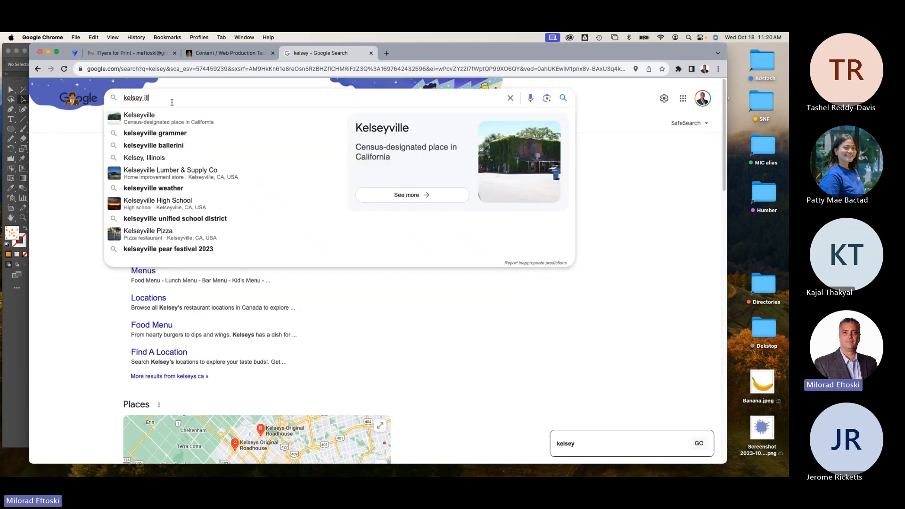
pyautogui.write('ustra')
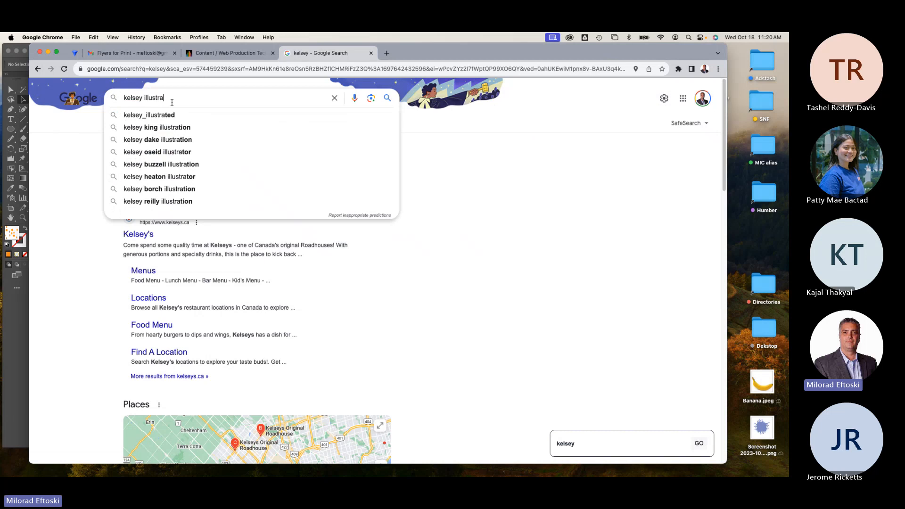
pyautogui.click(172, 127)
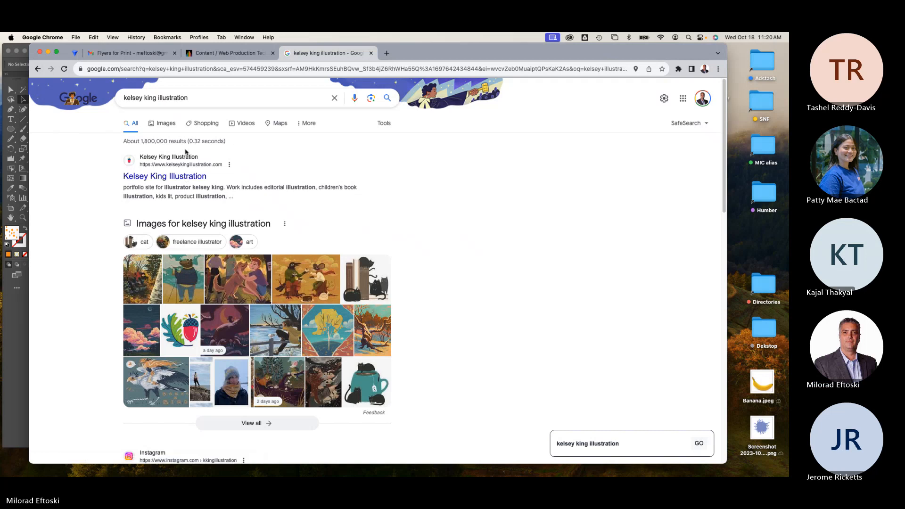
# - Change the web search query to "kelsey illustration of cruise ship" and run it
pyautogui.doubleClick(150, 99)
pyautogui.press('BackSpace')
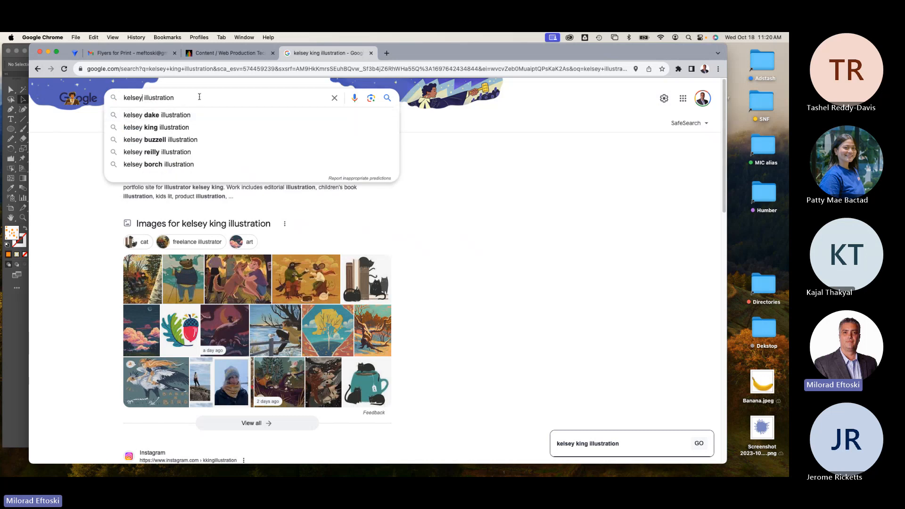
pyautogui.click(198, 97)
pyautogui.write('of ')
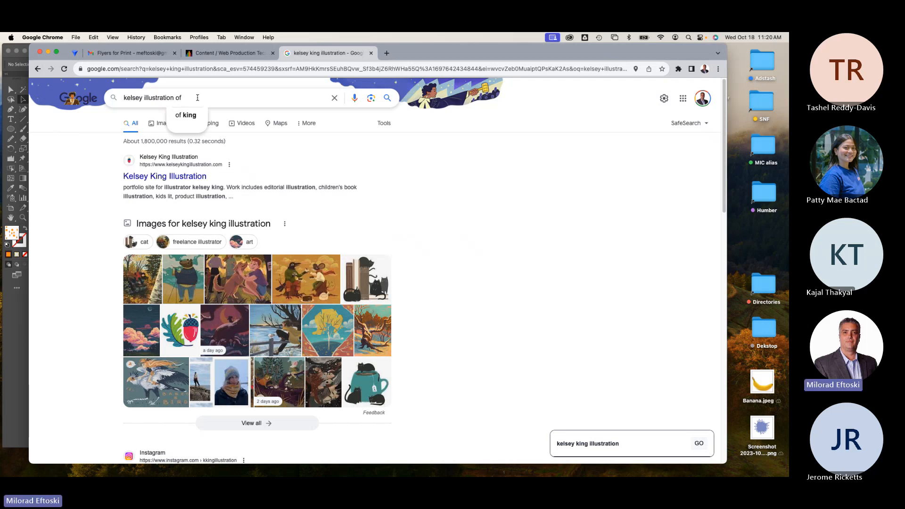
pyautogui.write('cruize')
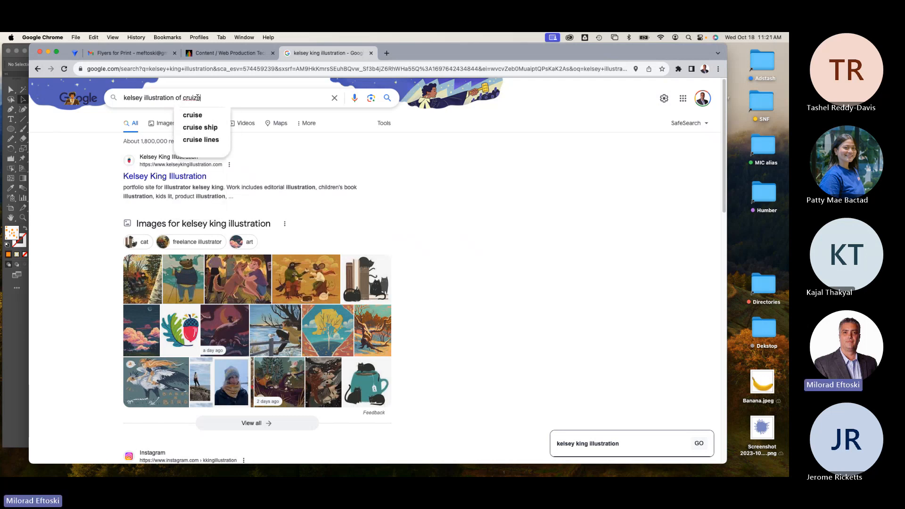
pyautogui.click(204, 116)
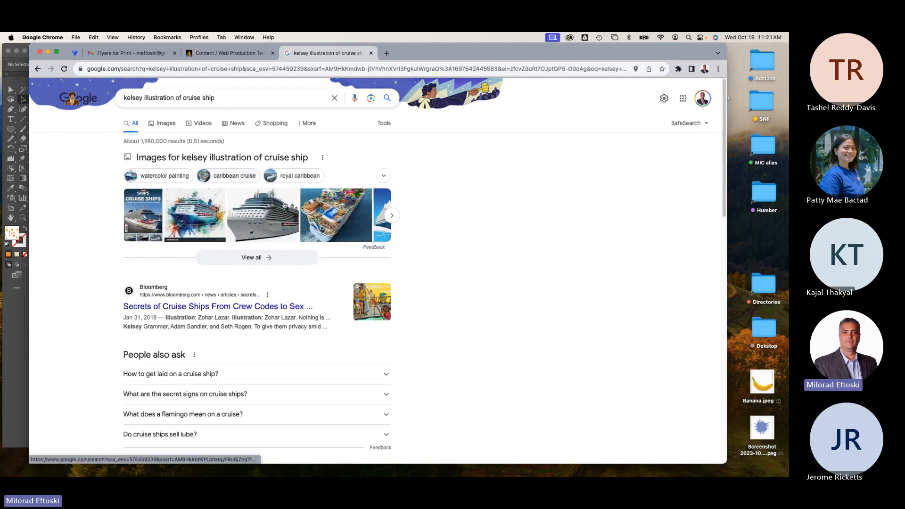
# - Shorten the query to "illustration of cruise ship", run the search and skim the web results
pyautogui.doubleClick(138, 98)
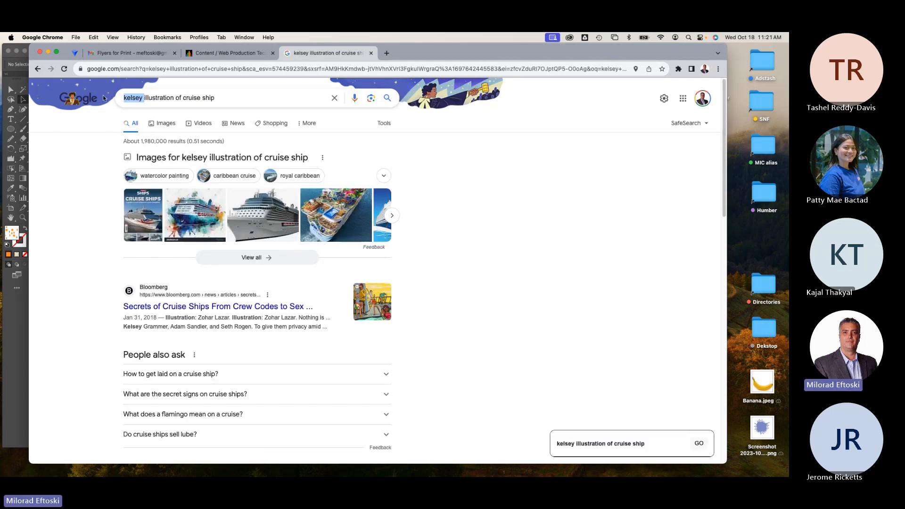
pyautogui.press('BackSpace')
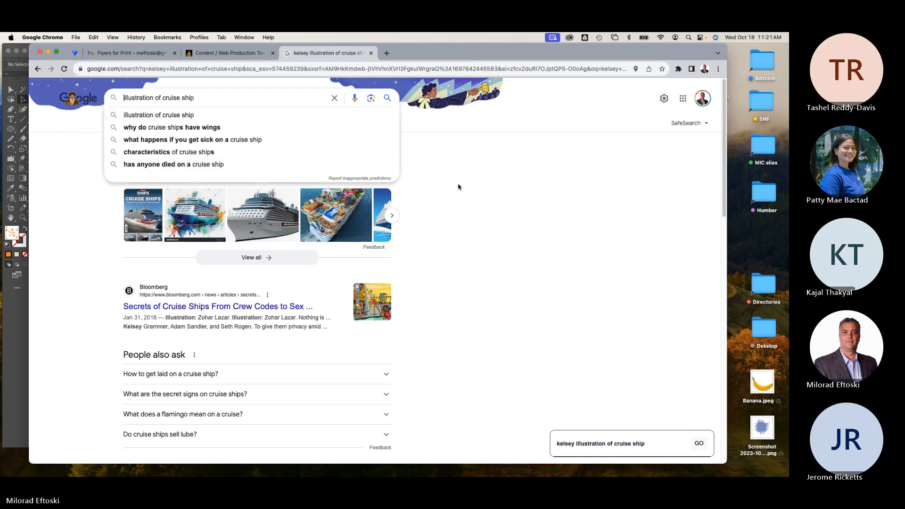
pyautogui.click(214, 114)
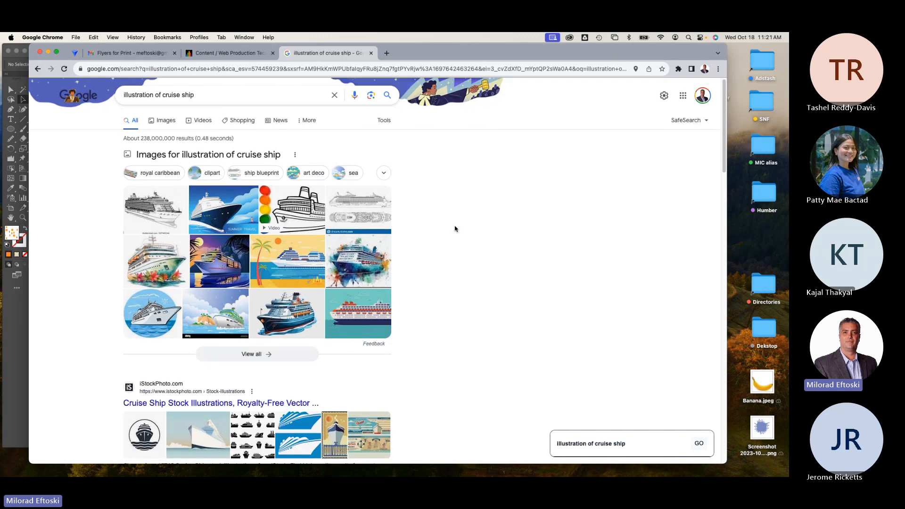
pyautogui.scroll(-3, 456, 229)
pyautogui.scroll(-3, 455, 229)
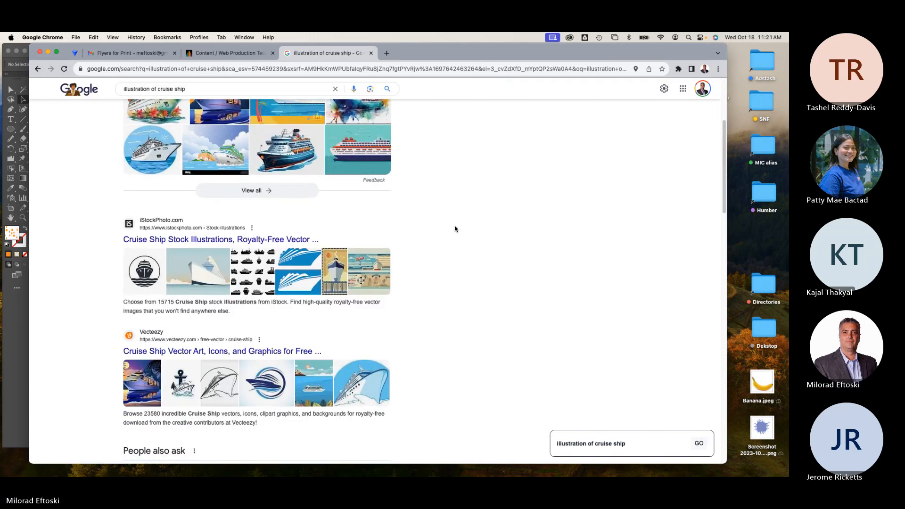
pyautogui.scroll(-5, 455, 229)
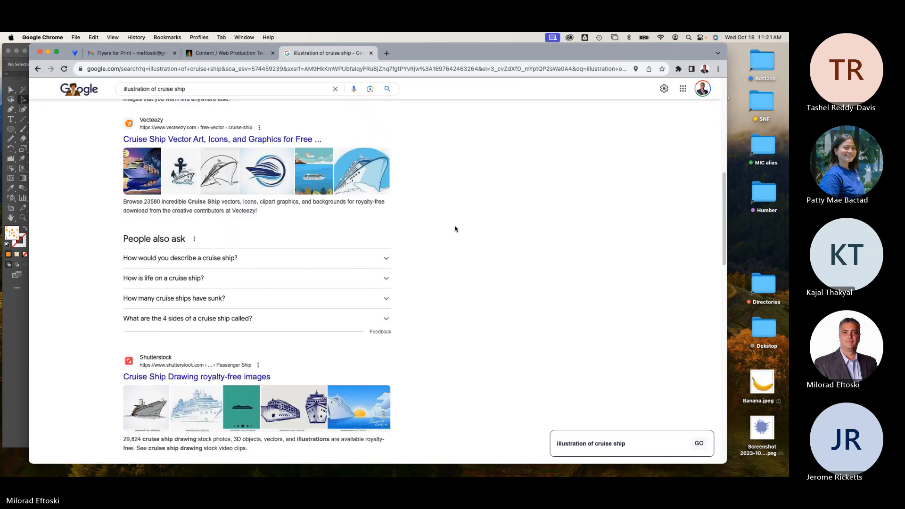
pyautogui.scroll(10, 455, 229)
# - Show the image results for "illustration of cruise ship" and browse them for a detailed ship illustration
pyautogui.click(166, 124)
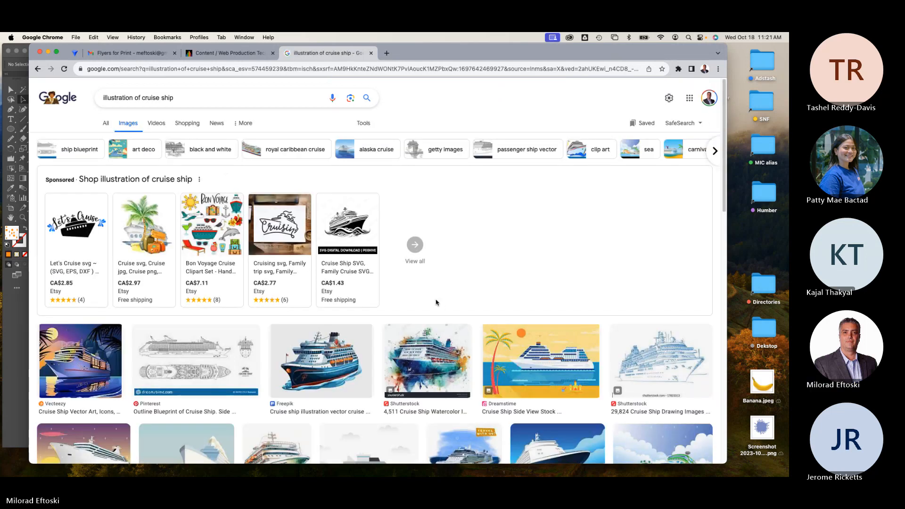
pyautogui.scroll(-2, 433, 302)
pyautogui.scroll(-5, 433, 302)
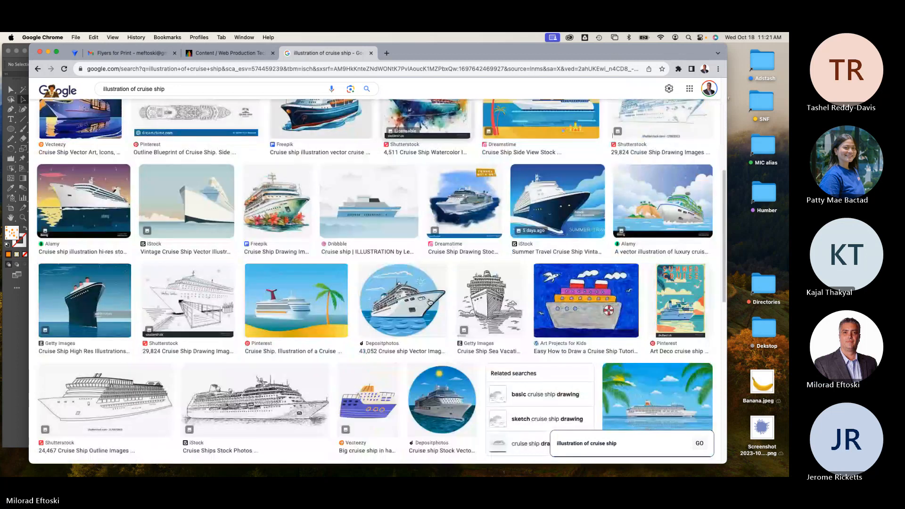
pyautogui.scroll(-6, 430, 302)
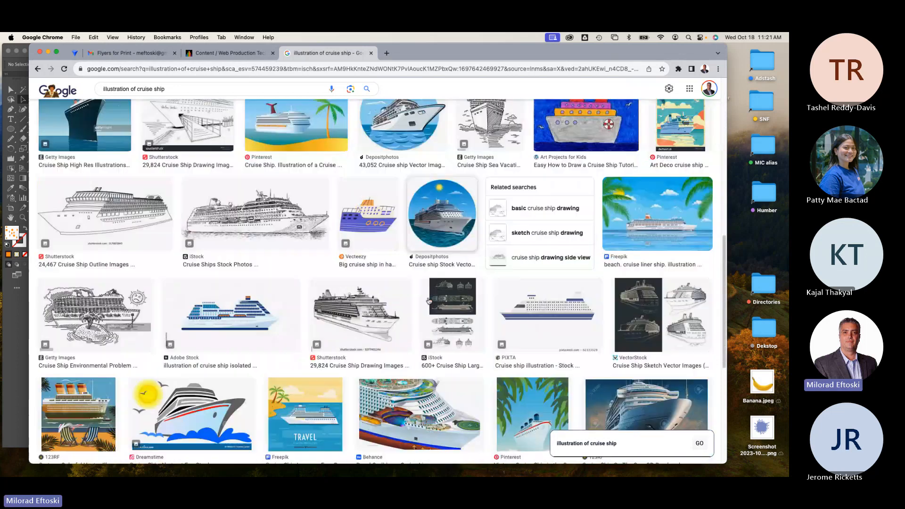
pyautogui.scroll(-6, 429, 301)
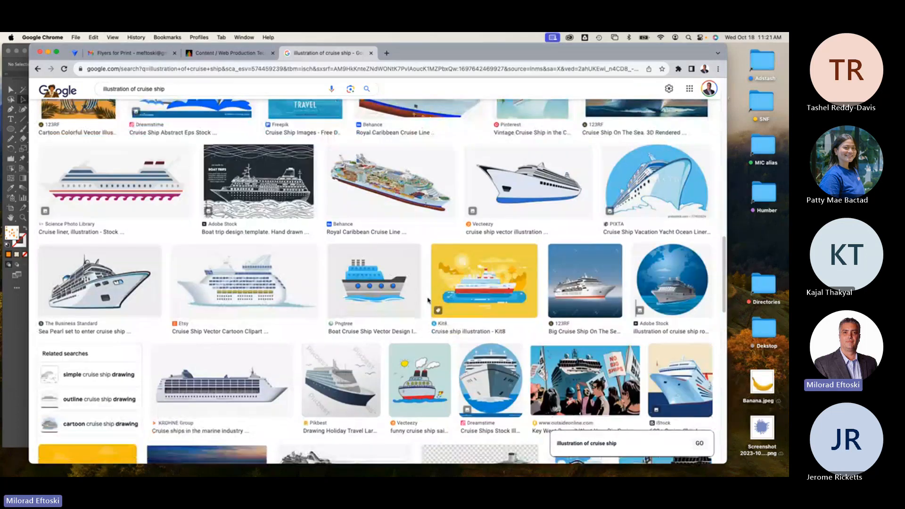
pyautogui.scroll(-2, 324, 345)
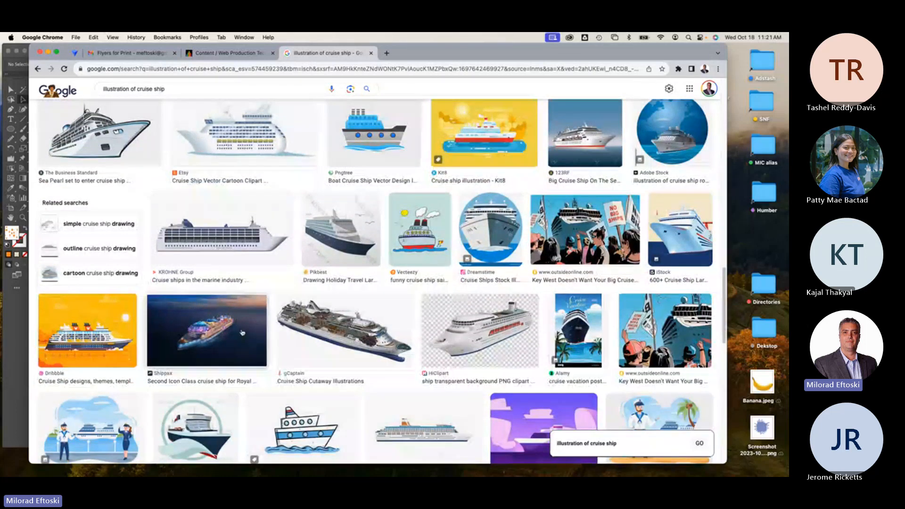
# - Preview the gCaptain cruise ship cutaway illustration, open its source page, and return to the image results
pyautogui.click(324, 345)
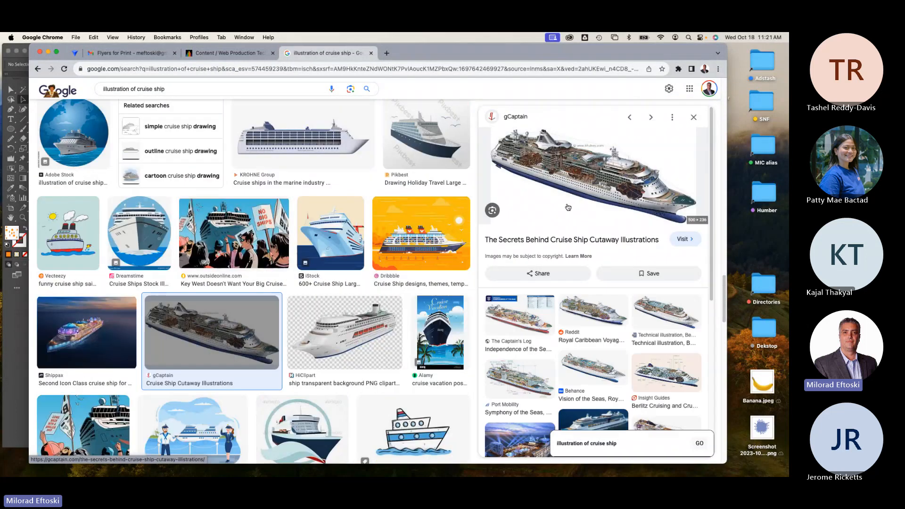
pyautogui.click(588, 175)
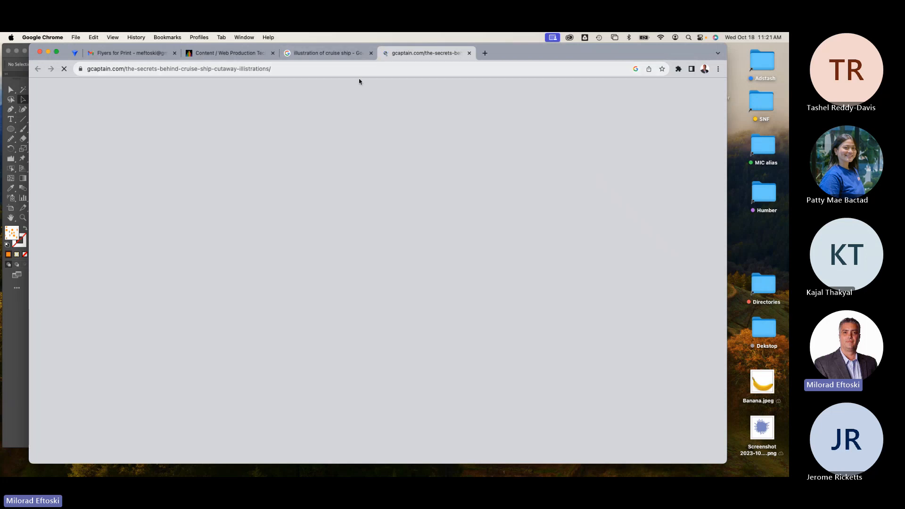
pyautogui.moveTo(515, 55)
pyautogui.mouseDown()
pyautogui.moveTo(543, 64)
pyautogui.moveTo(524, 58)
pyautogui.mouseUp()
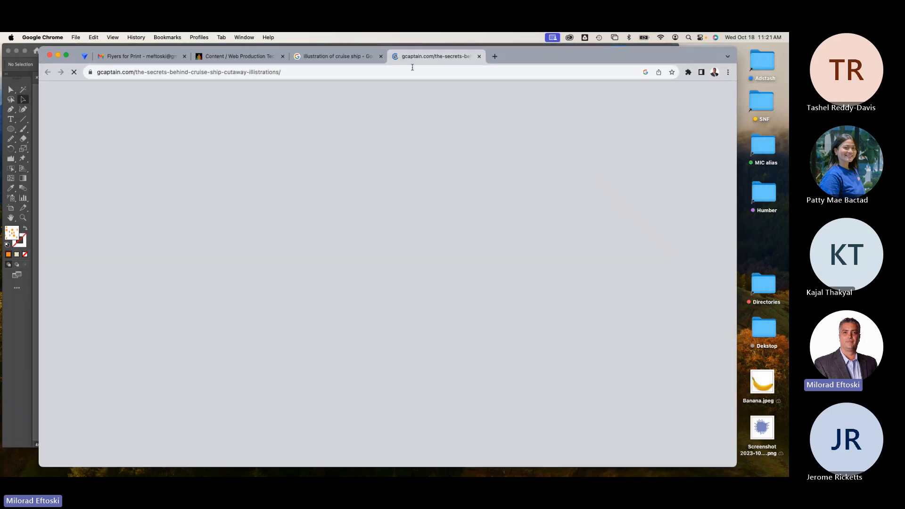
pyautogui.click(349, 59)
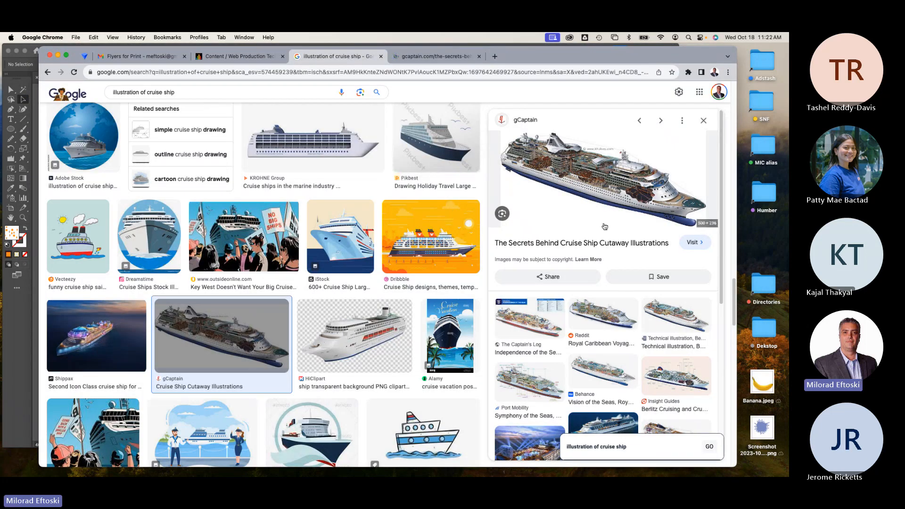
# - Preview the related Reddit and Royal Caribbean cutaway illustrations, and open the Royal Caribbean image's source page
pyautogui.click(600, 323)
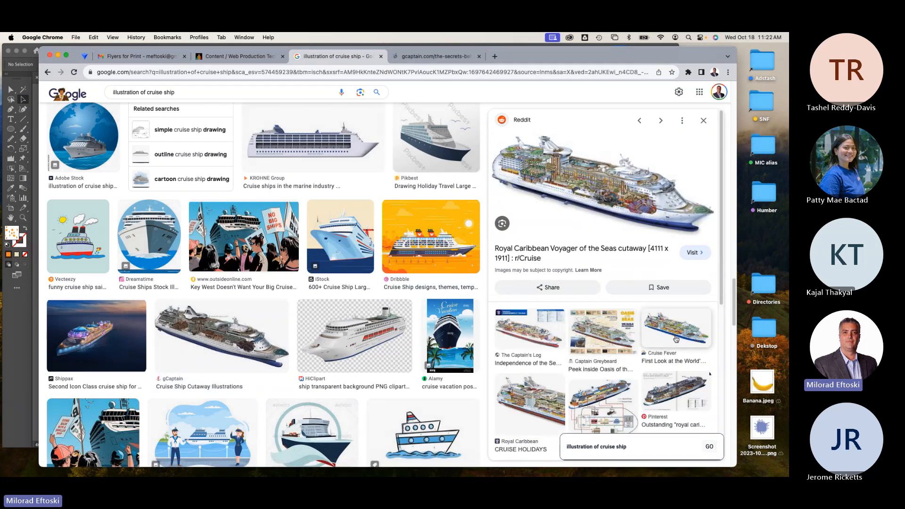
pyautogui.click(542, 398)
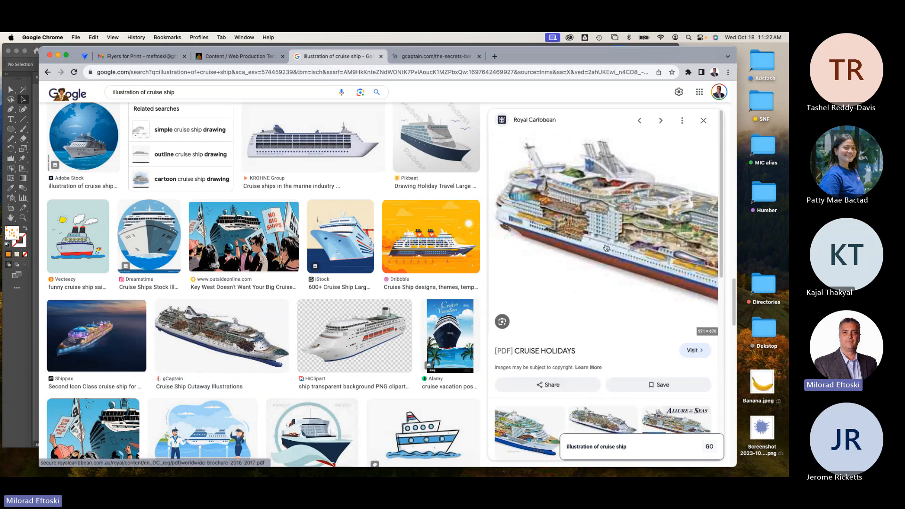
pyautogui.click(627, 251)
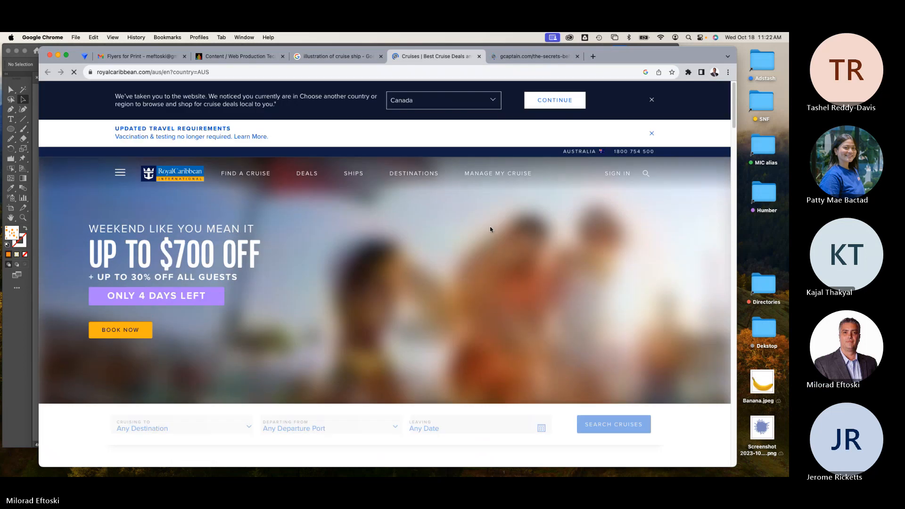
# - Examine the full Royal Caribbean page for the cruise ship cutaway illustration
pyautogui.scroll(-3, 507, 242)
pyautogui.scroll(-15, 504, 245)
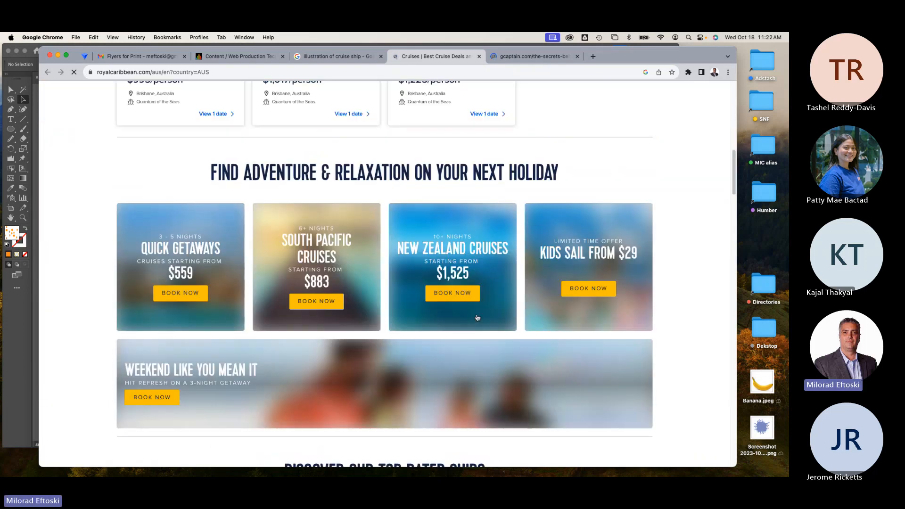
pyautogui.scroll(-10, 475, 319)
pyautogui.scroll(1, 474, 319)
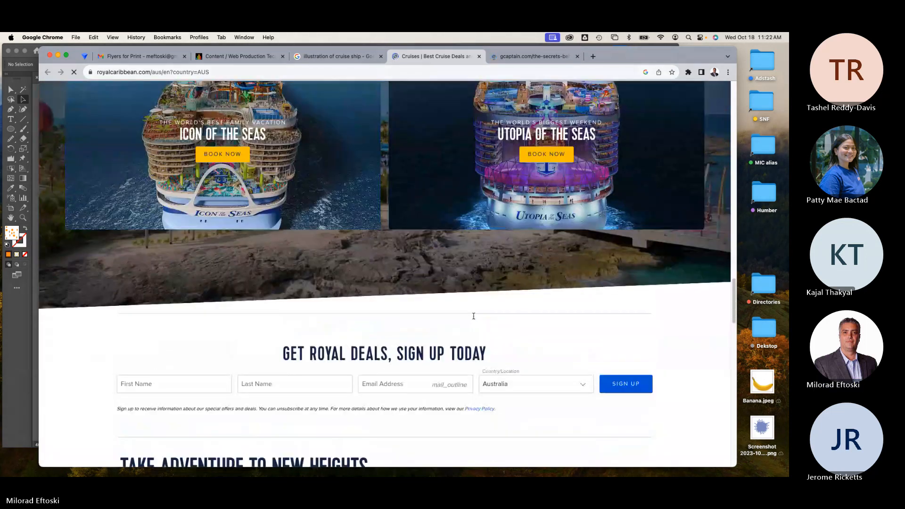
pyautogui.scroll(-5, 474, 318)
pyautogui.scroll(1, 474, 318)
pyautogui.scroll(-15, 474, 319)
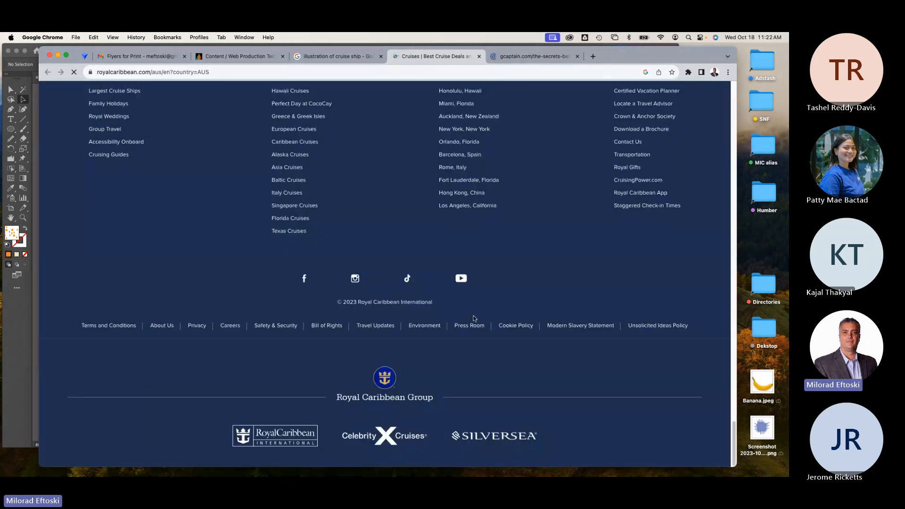
pyautogui.scroll(20, 474, 318)
pyautogui.scroll(15, 473, 318)
# - Close the gCaptain article tab and return to the cruise ship image results
pyautogui.click(534, 56)
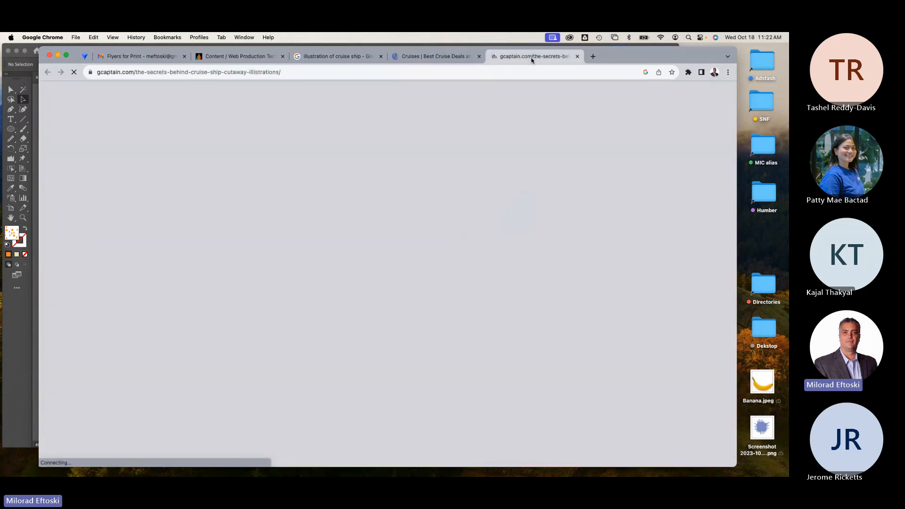
pyautogui.click(577, 56)
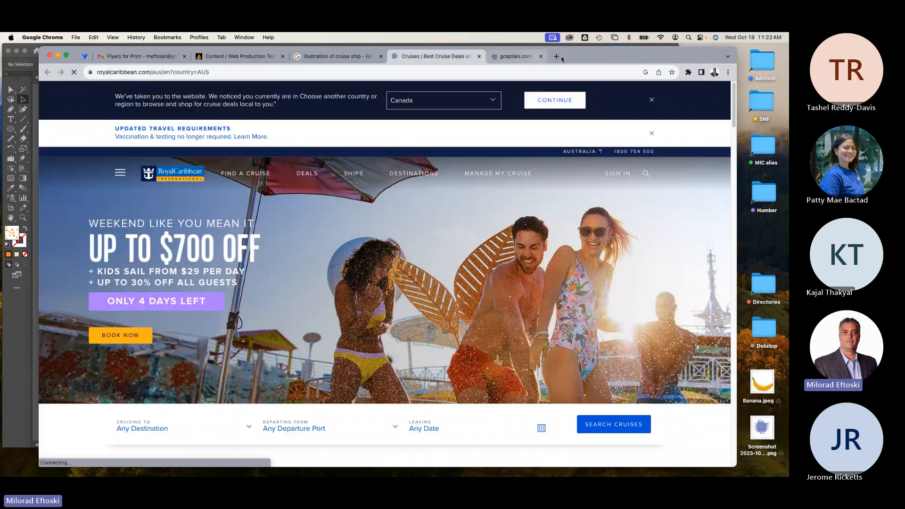
pyautogui.click(347, 56)
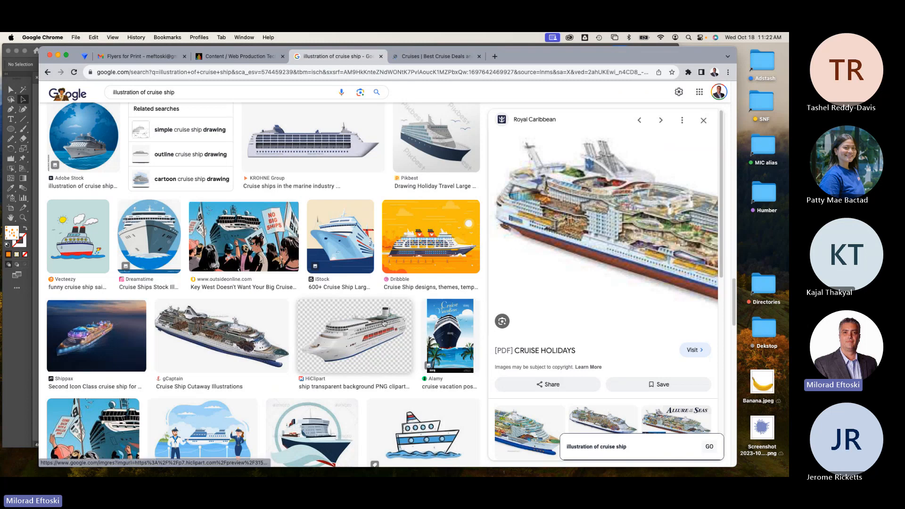
# - Preview the HiClipart ship, go back to the gCaptain cutaway, and open the source page of the related Port Mobility cutaway
pyautogui.click(354, 336)
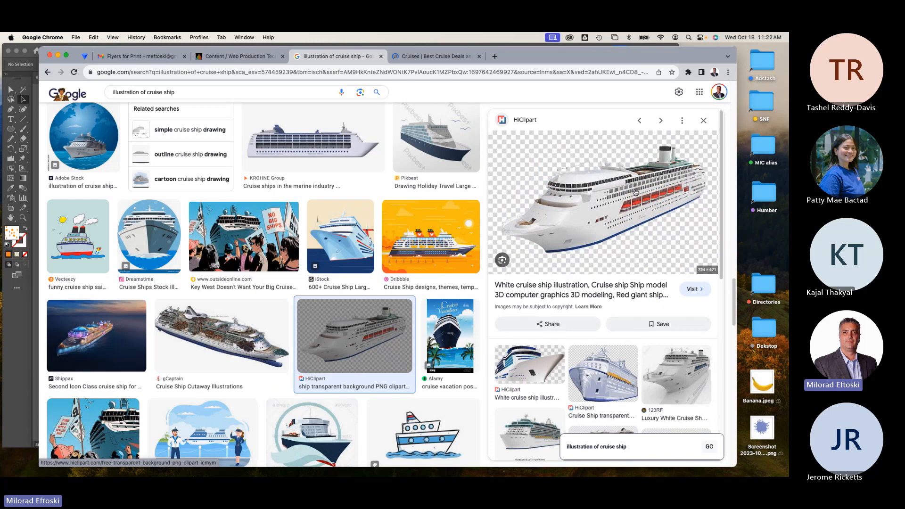
pyautogui.press('Left')
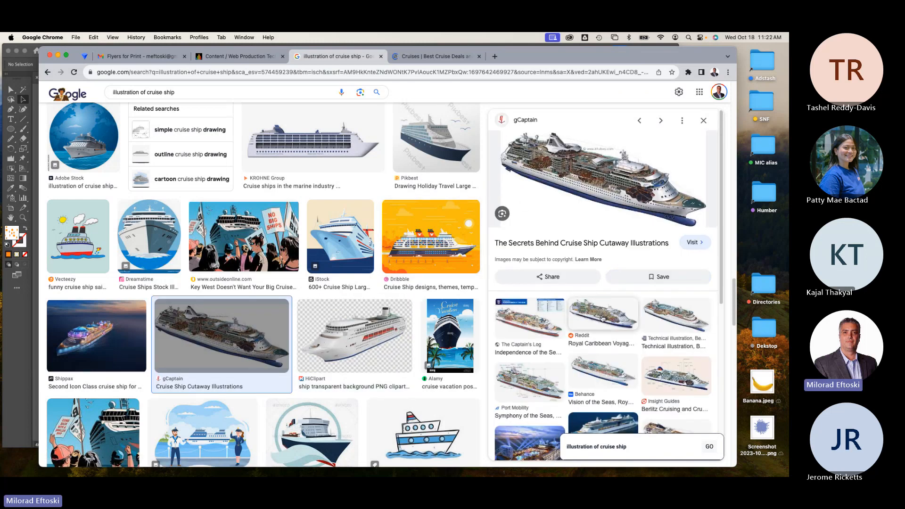
pyautogui.click(547, 375)
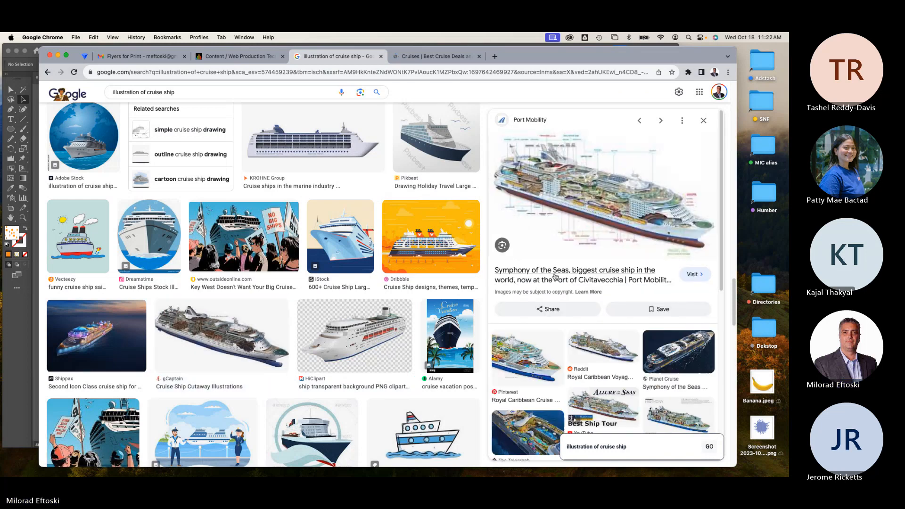
pyautogui.click(603, 209)
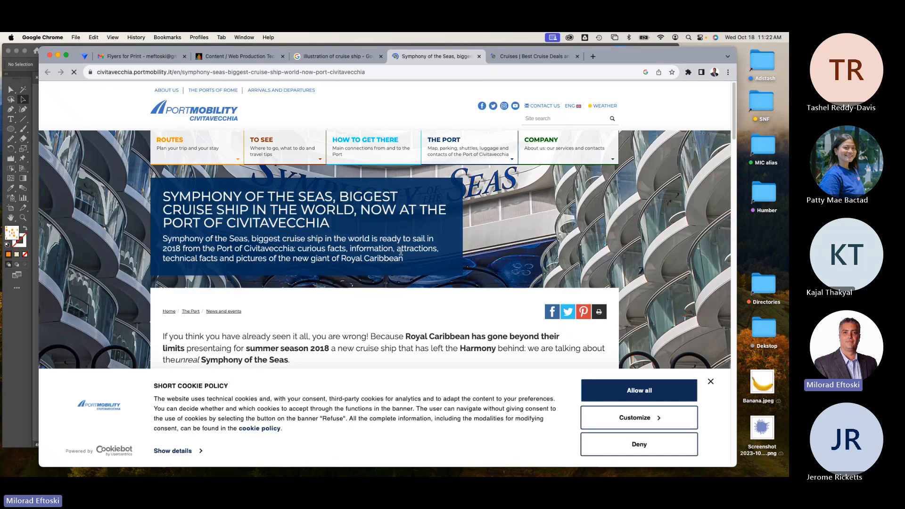
# - Skim the Port Mobility article about Symphony of the Seas and close its tab
pyautogui.scroll(-12, 401, 255)
pyautogui.scroll(12, 401, 254)
pyautogui.click(479, 56)
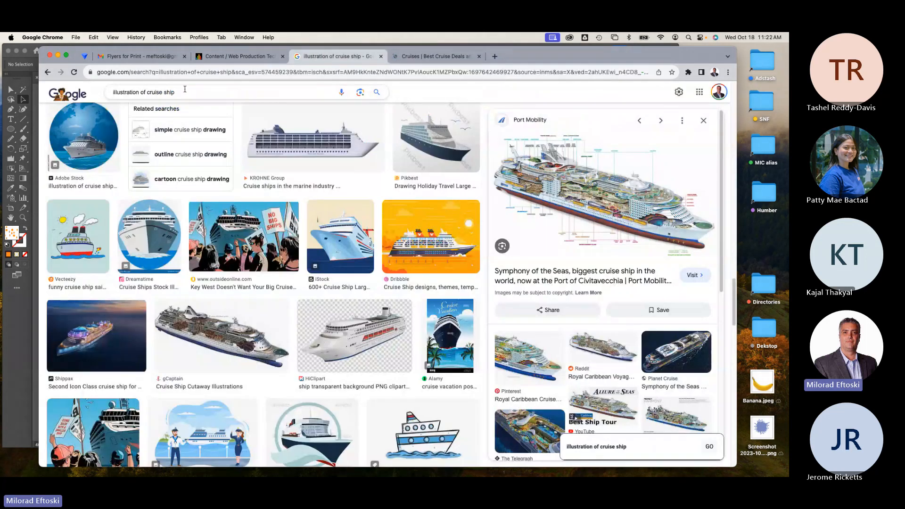
# - Run an image search for "kulsey illustration of cruise ship"
pyautogui.click(113, 90)
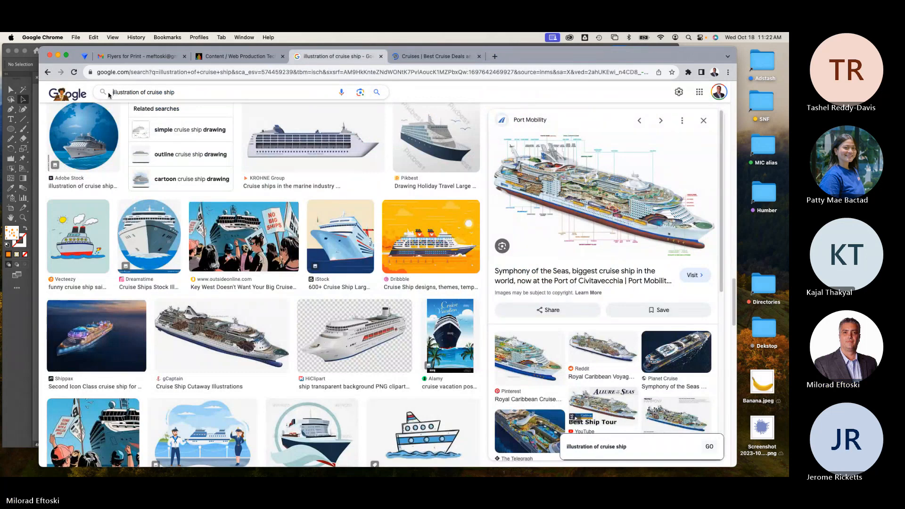
pyautogui.write('kuley')
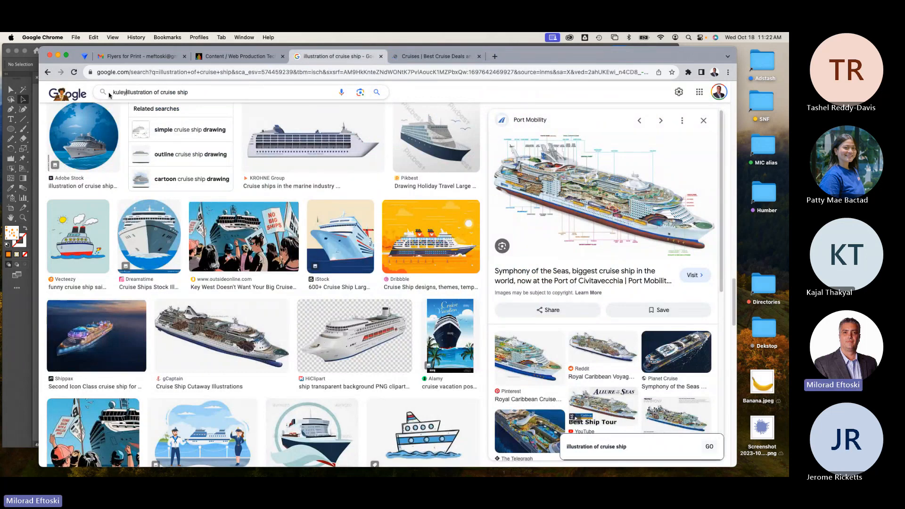
pyautogui.press('Return')
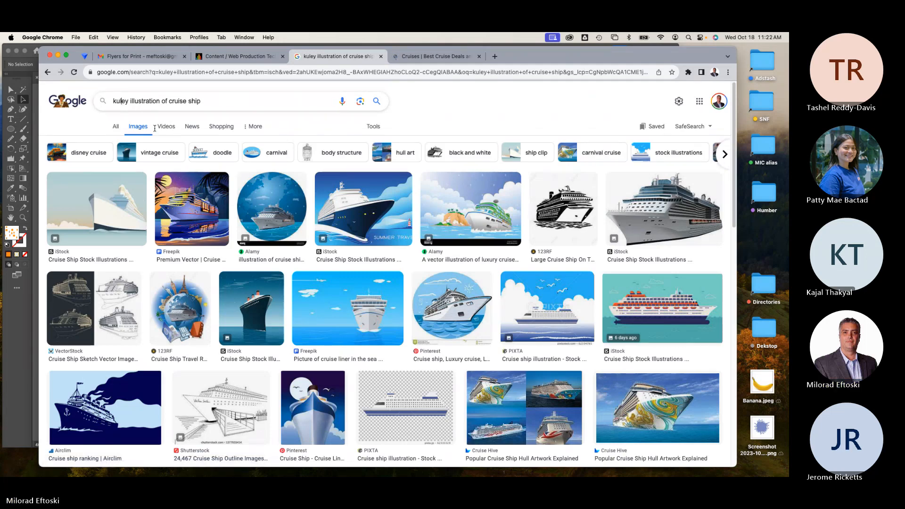
pyautogui.click(124, 102)
pyautogui.write('s')
pyautogui.press('Return')
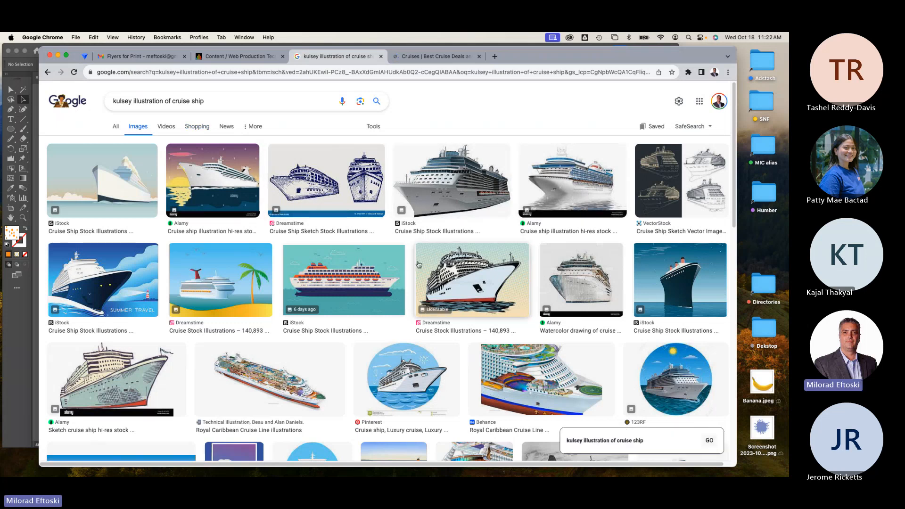
# - Preview the Royal Caribbean Cruise Line cutaway from the technical illustration site and open its source page
pyautogui.click(286, 371)
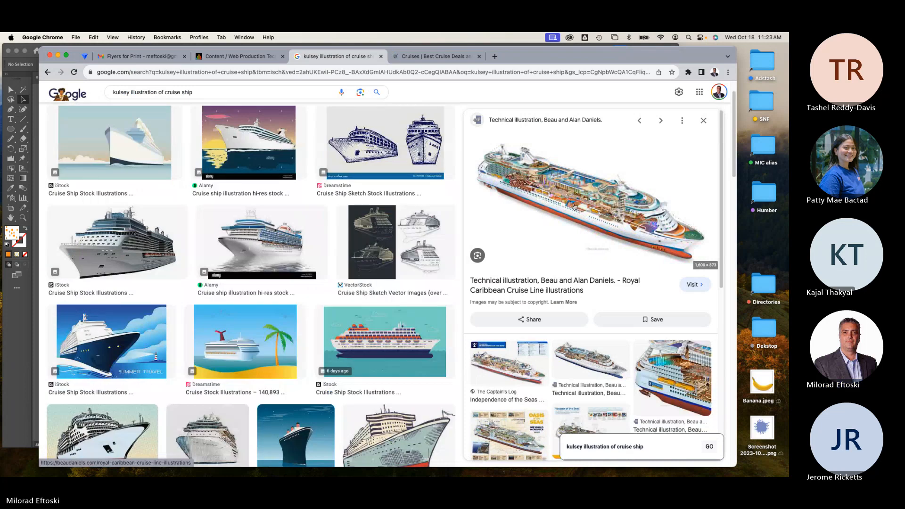
pyautogui.click(575, 211)
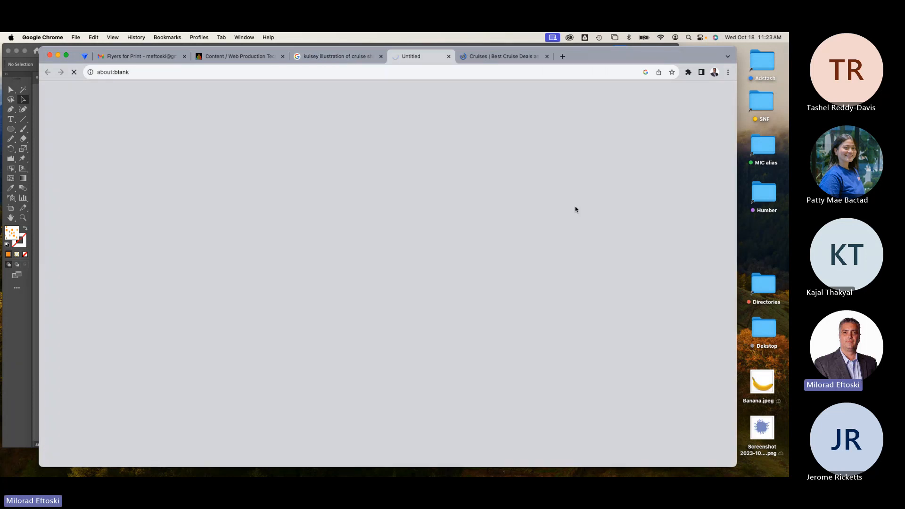
pyautogui.scroll(-2, 527, 322)
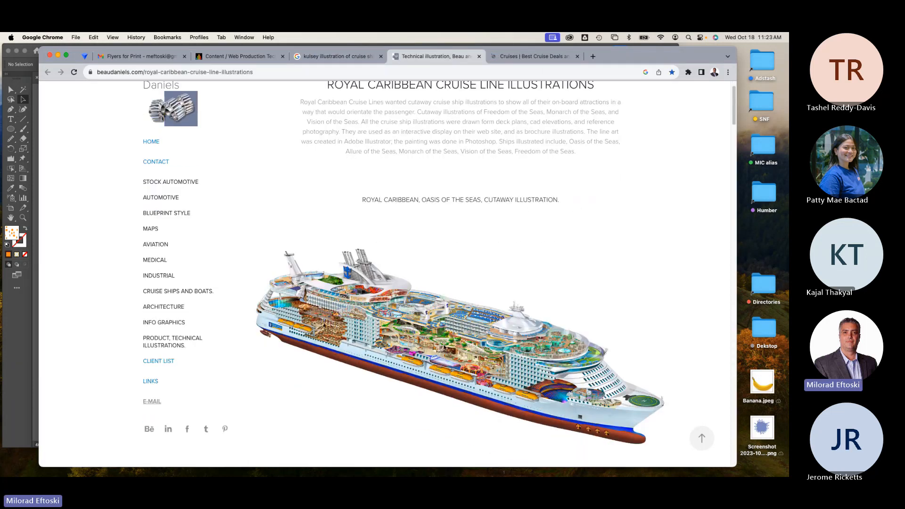
# - Examine the Royal Caribbean cutaway renderings and Illustrator line art down the whole page, finishing back at the Oasis of the Seas cutaway
pyautogui.scroll(-10, 464, 346)
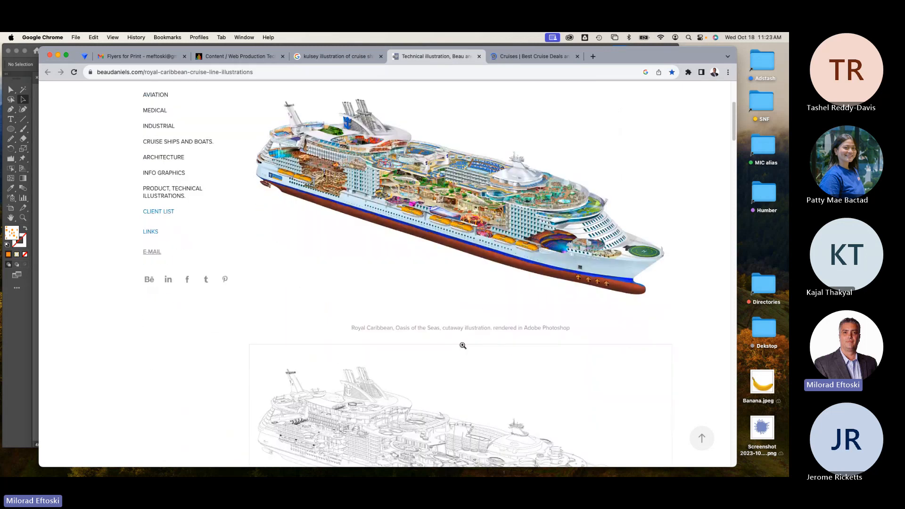
pyautogui.scroll(-3, 490, 348)
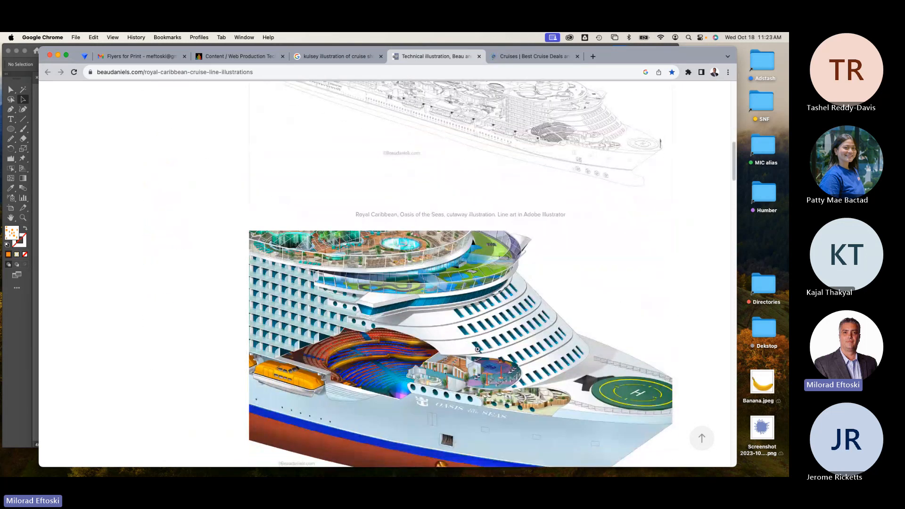
pyautogui.scroll(-10, 477, 349)
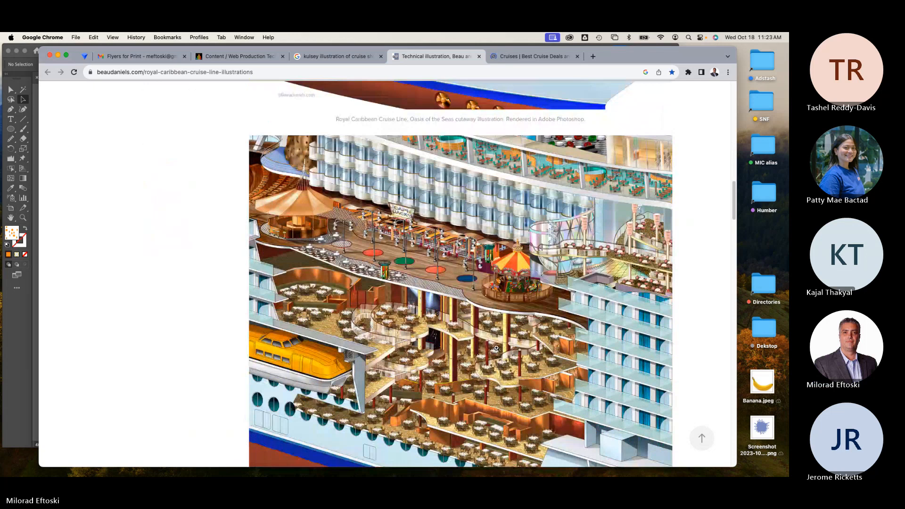
pyautogui.scroll(-10, 497, 348)
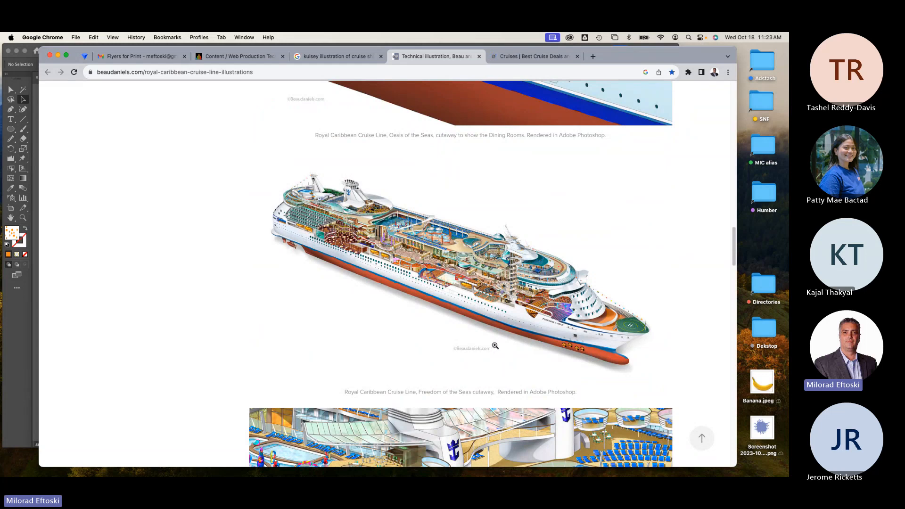
pyautogui.scroll(-9, 496, 346)
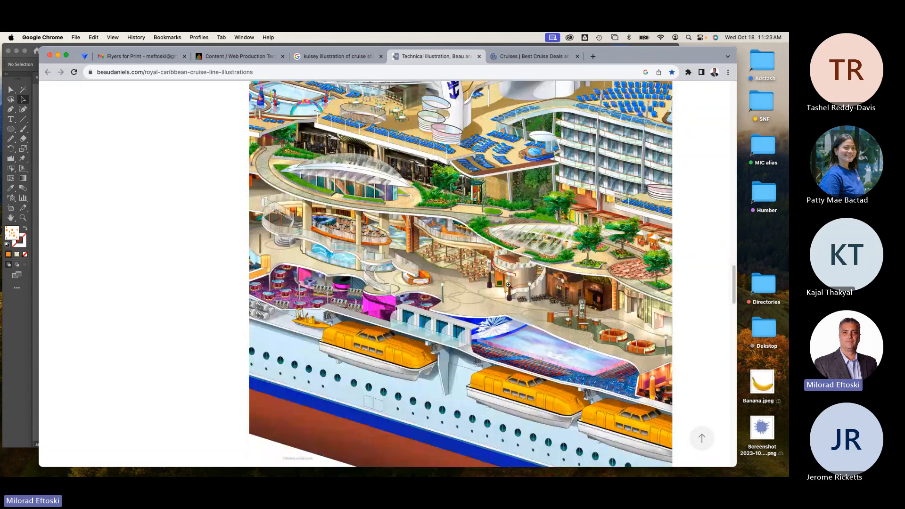
pyautogui.scroll(1, 509, 285)
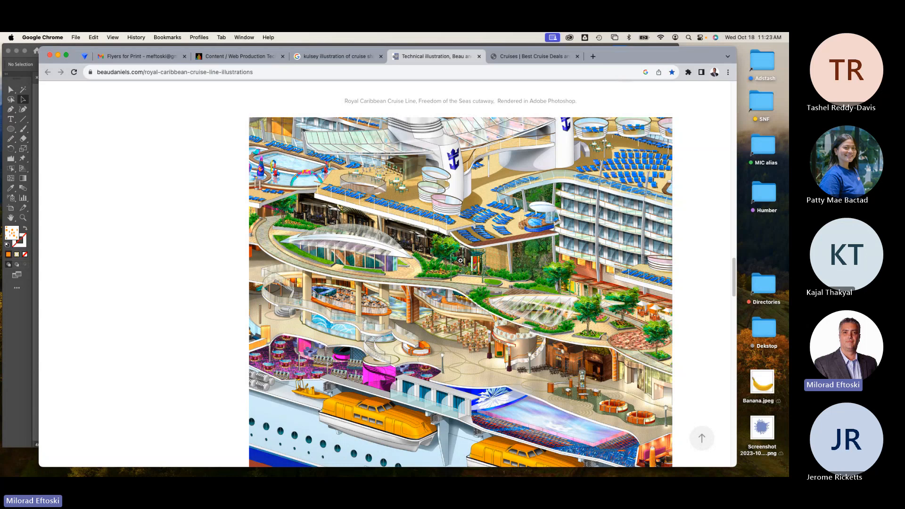
pyautogui.scroll(-15, 536, 253)
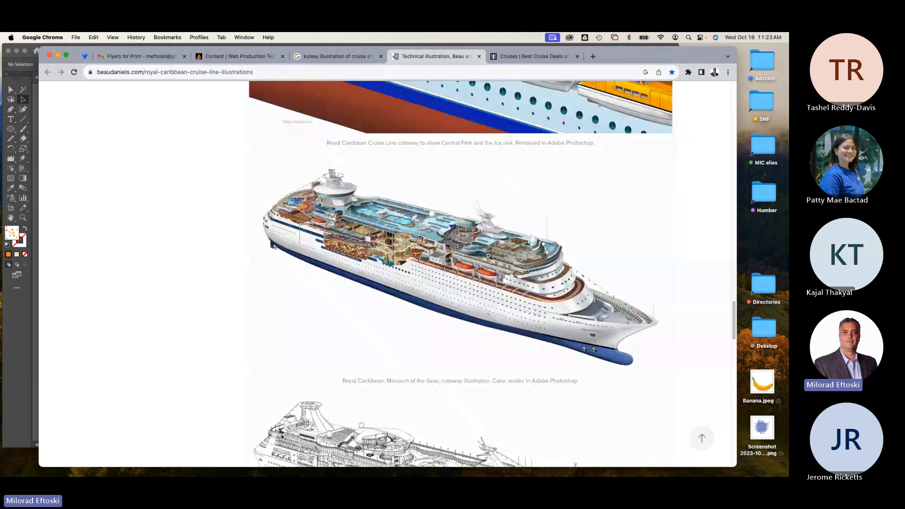
pyautogui.scroll(-10, 419, 269)
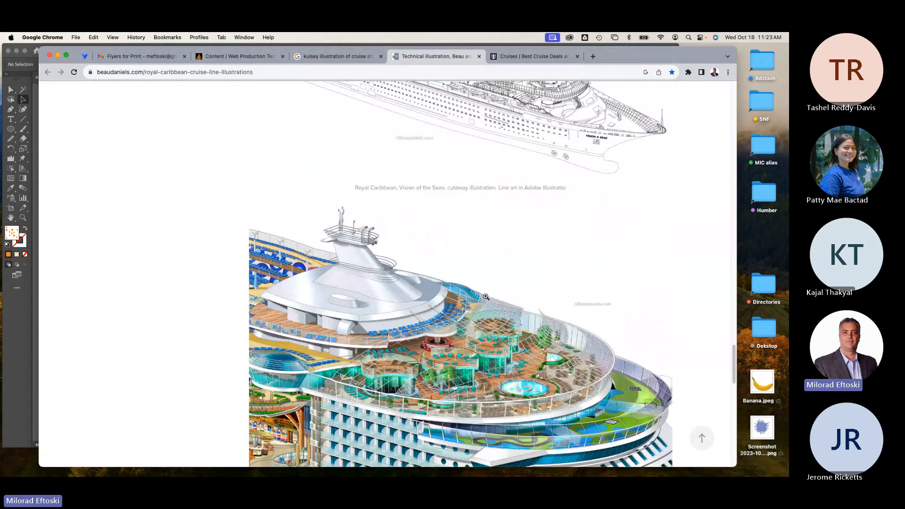
pyautogui.scroll(-5, 496, 272)
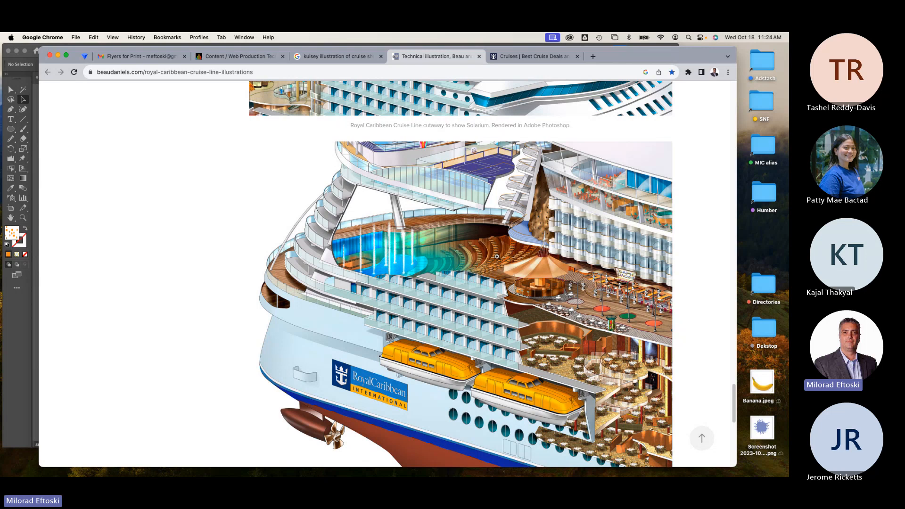
pyautogui.scroll(-8, 497, 256)
pyautogui.scroll(5, 500, 298)
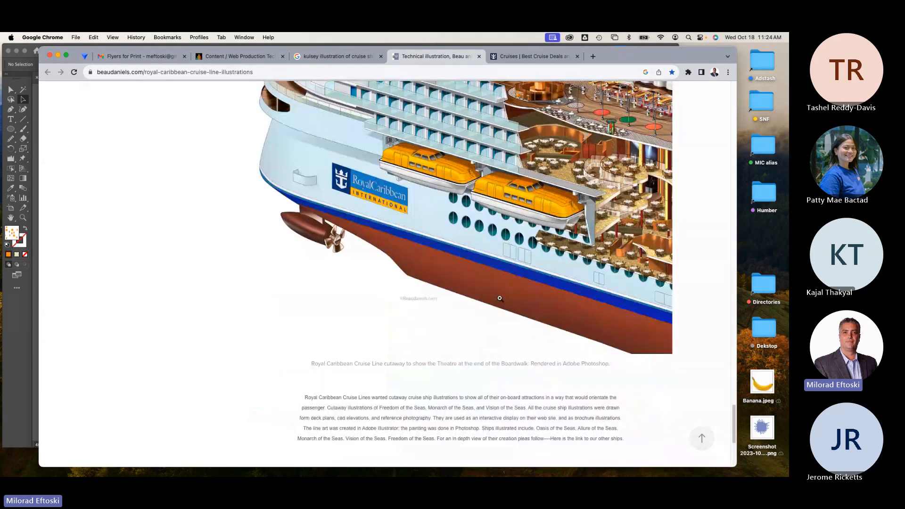
pyautogui.scroll(15, 499, 299)
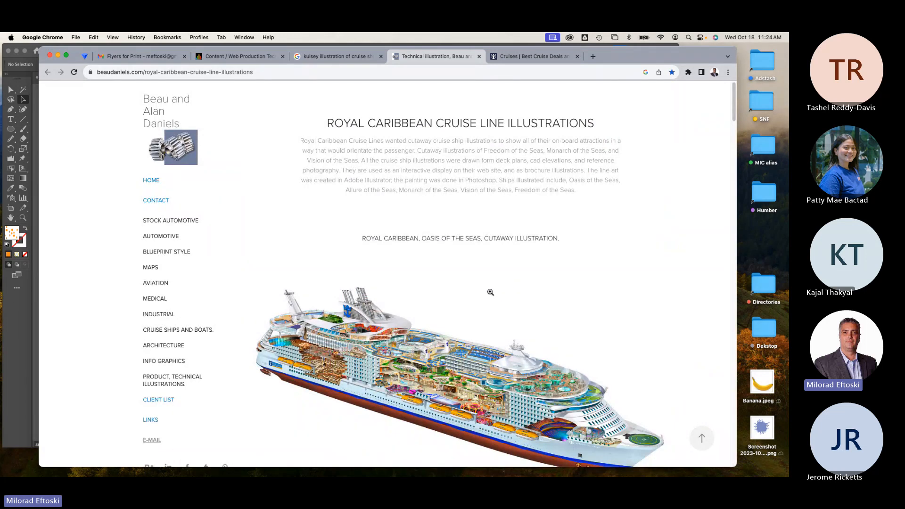
pyautogui.scroll(-2, 467, 329)
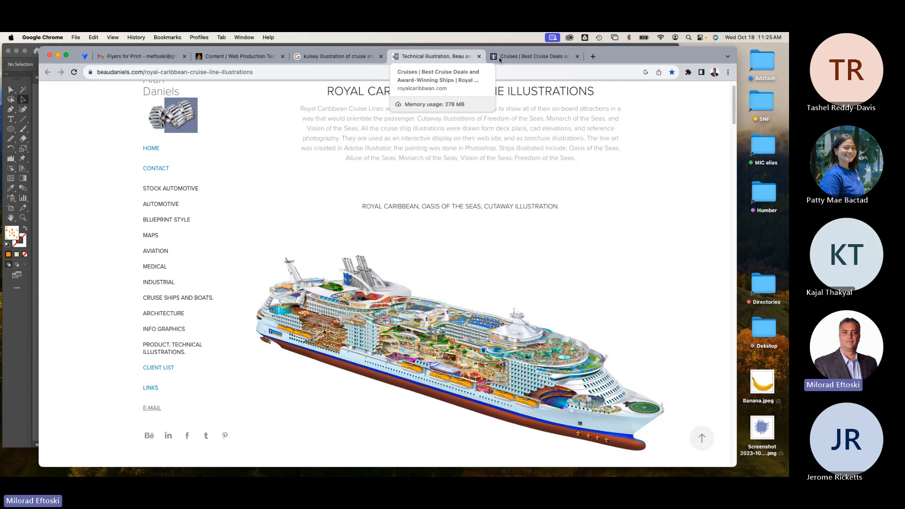
# - Check the Royal Caribbean website tab, dismiss its sign-up offer, and go back through the cutaway, image results and course content tabs
pyautogui.click(530, 57)
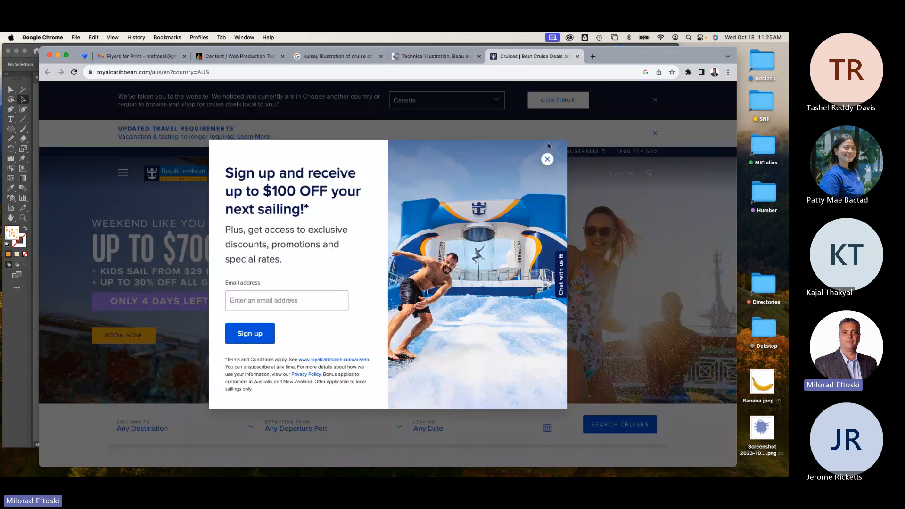
pyautogui.click(548, 159)
pyautogui.click(435, 57)
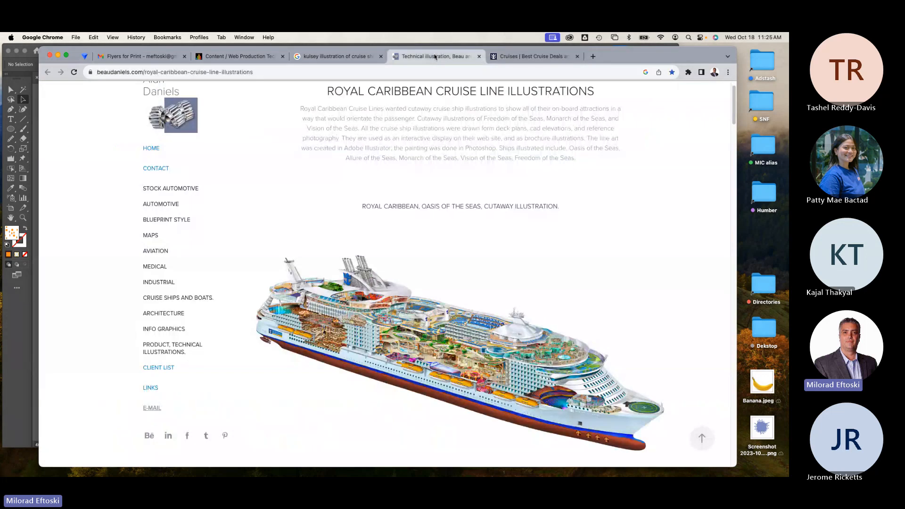
pyautogui.click(357, 57)
pyautogui.click(251, 56)
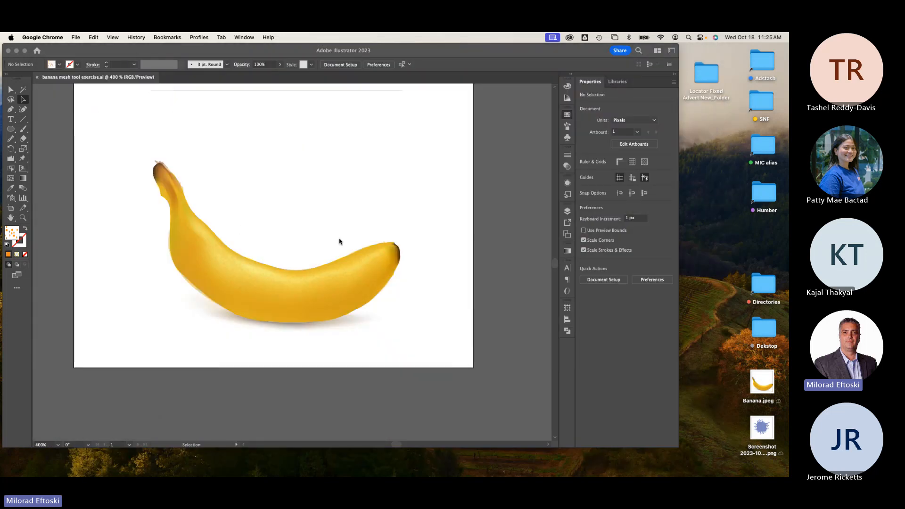
# - Switch to Illustrator to show the whole finished banana and collapse the Swatches panel
pyautogui.click(324, 242)
pyautogui.moveTo(296, 231); pyautogui.dragTo(322, 260)
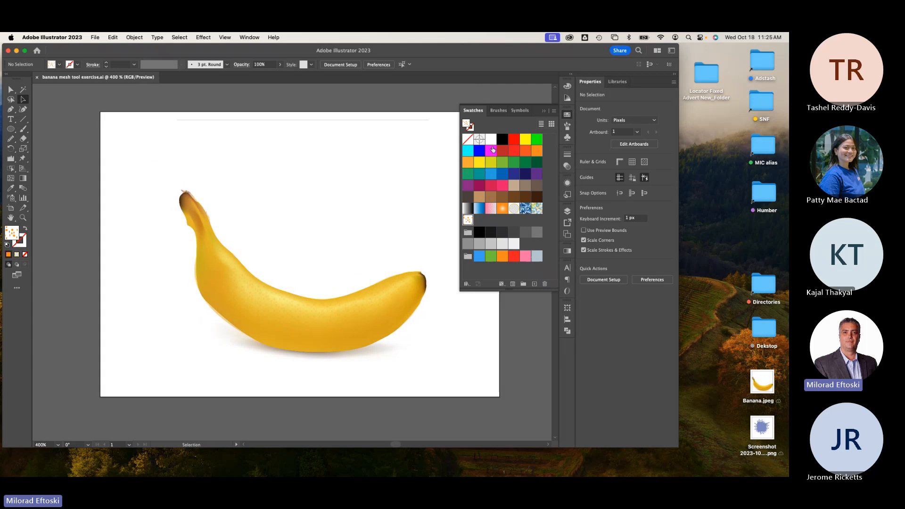
pyautogui.click(567, 116)
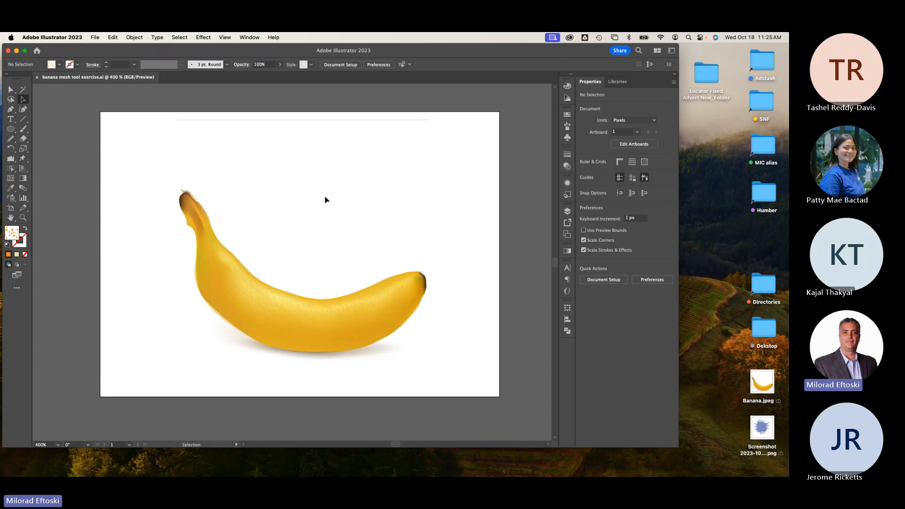
# - Switch to Microsoft Teams, bring the General meeting window forward, and open its recording and transcription options
pyautogui.moveTo(328, 471)
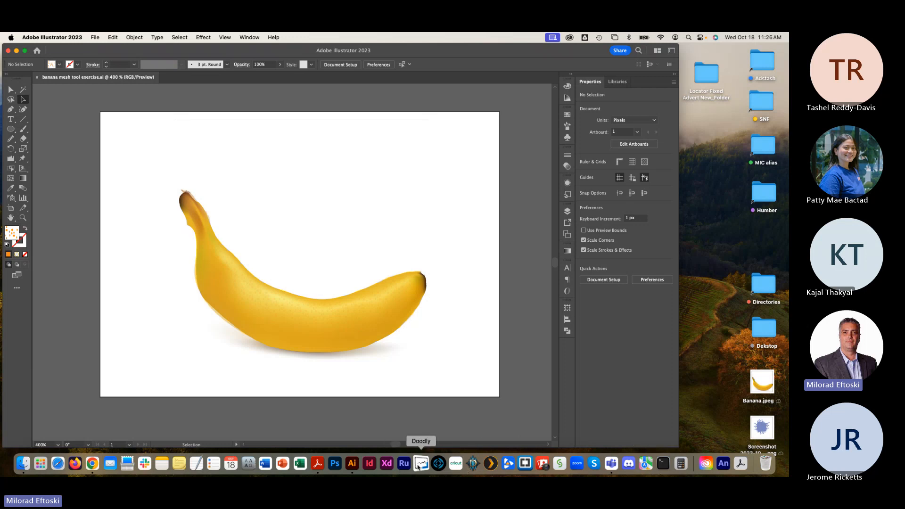
pyautogui.click(611, 463)
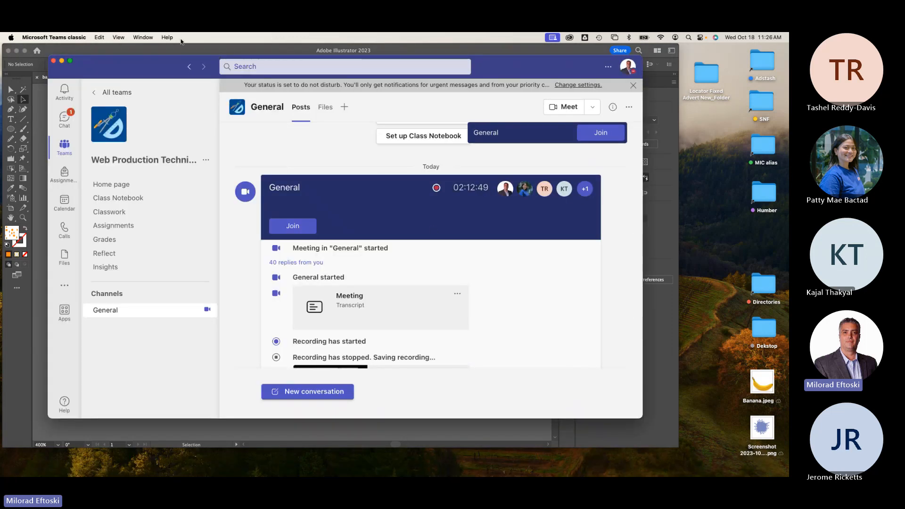
pyautogui.click(143, 38)
pyautogui.click(181, 155)
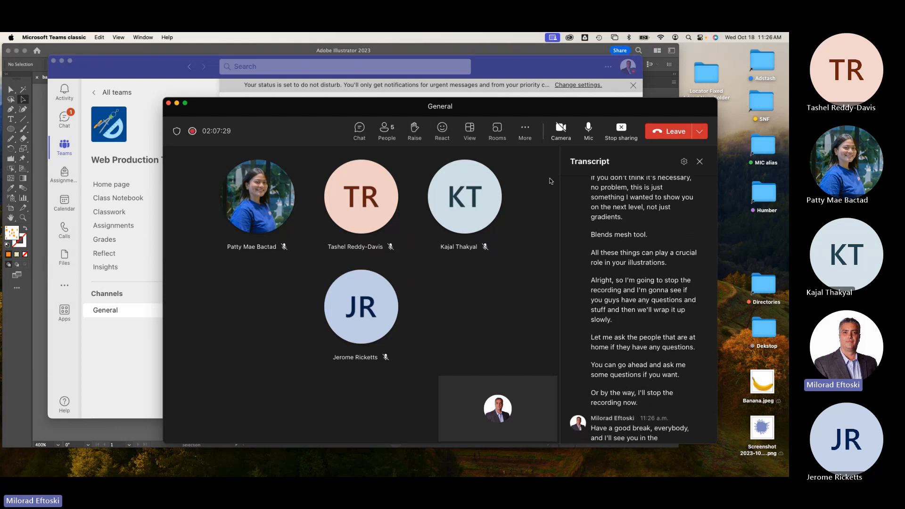
pyautogui.click(525, 130)
pyautogui.moveTo(569, 158)
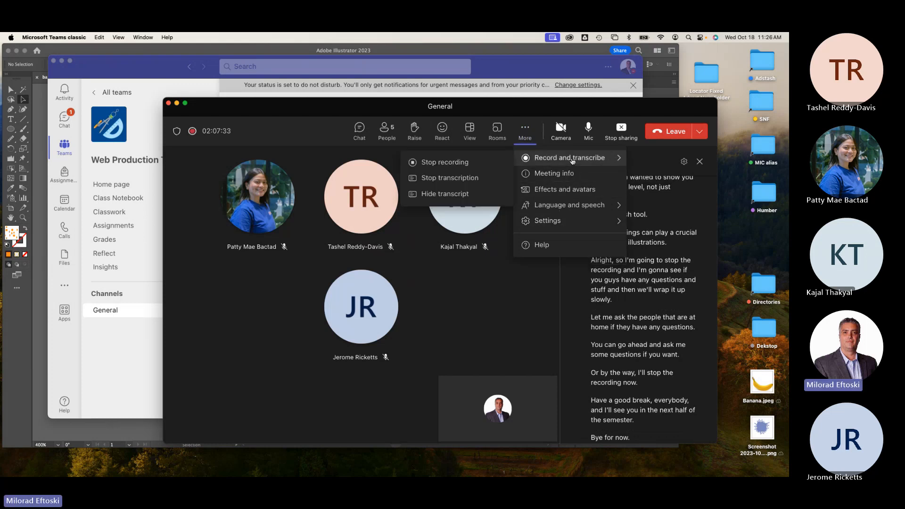